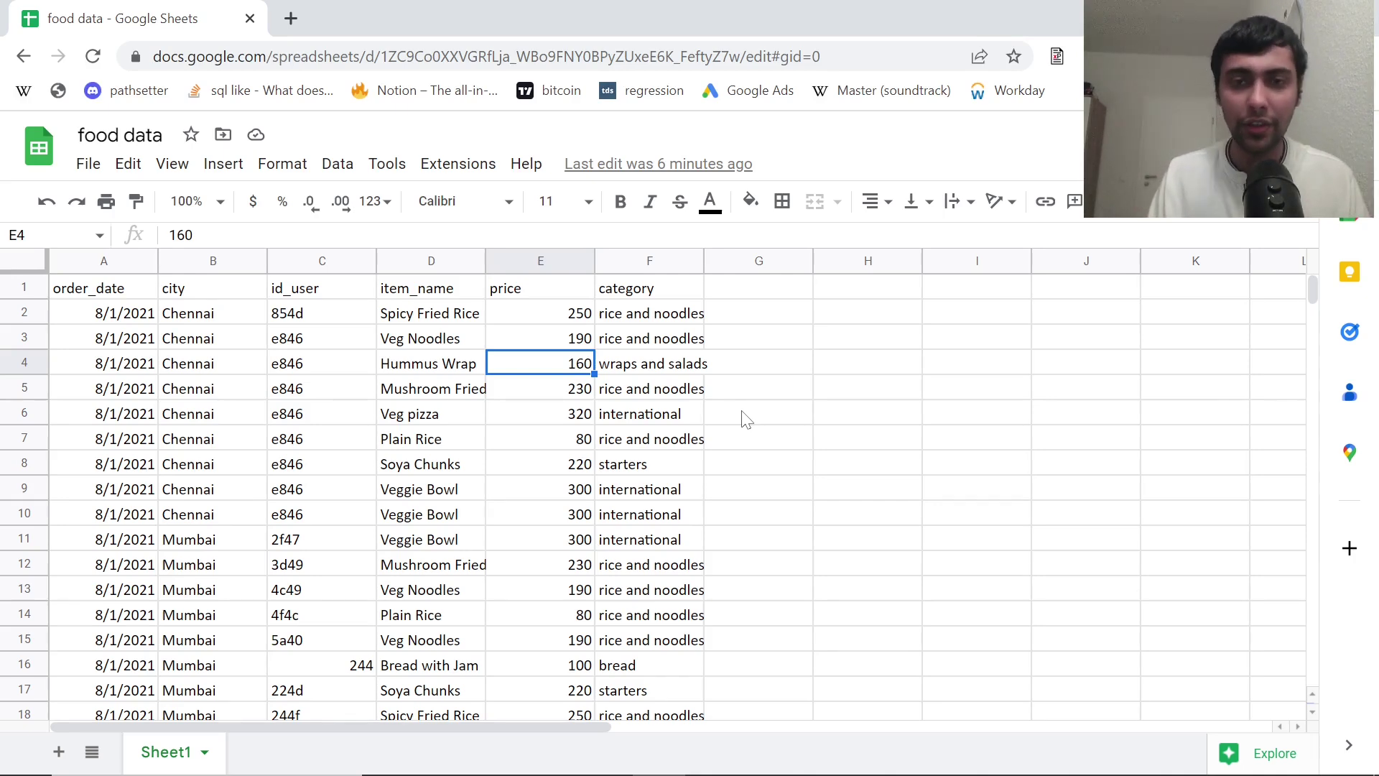
# Enter =unique(D2:D1879) in H5 to list every distinct item name.
pyautogui.press('Right')
pyautogui.press('Right')
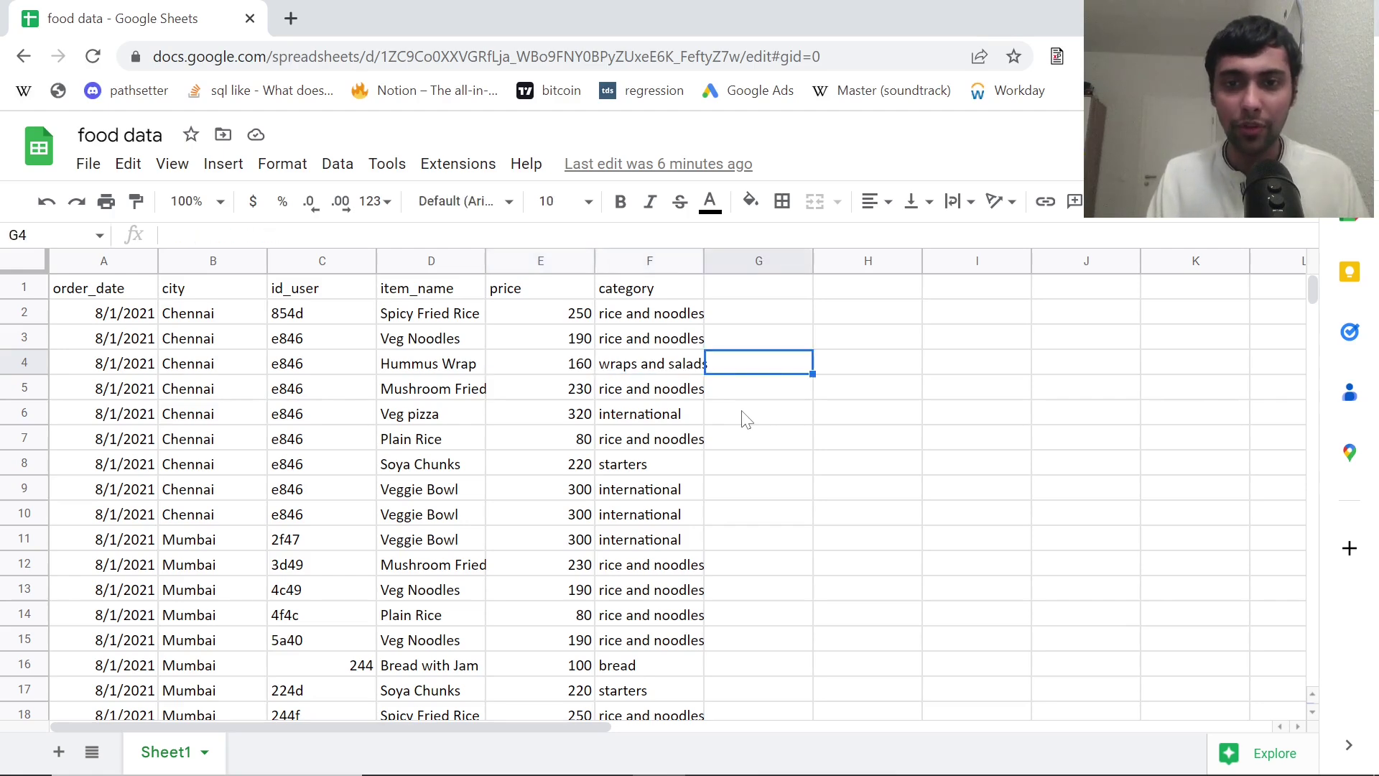
pyautogui.press('Down')
pyautogui.press('Right')
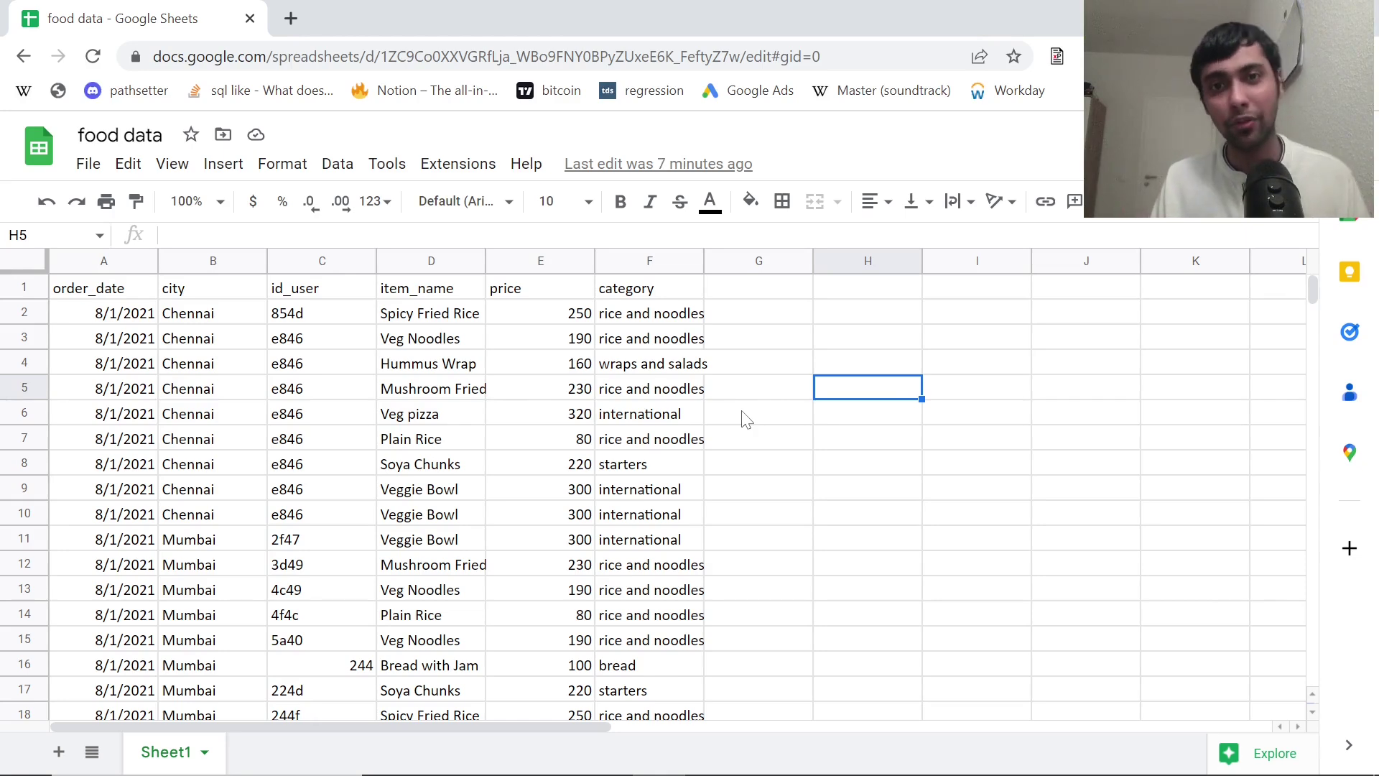
pyautogui.write('=')
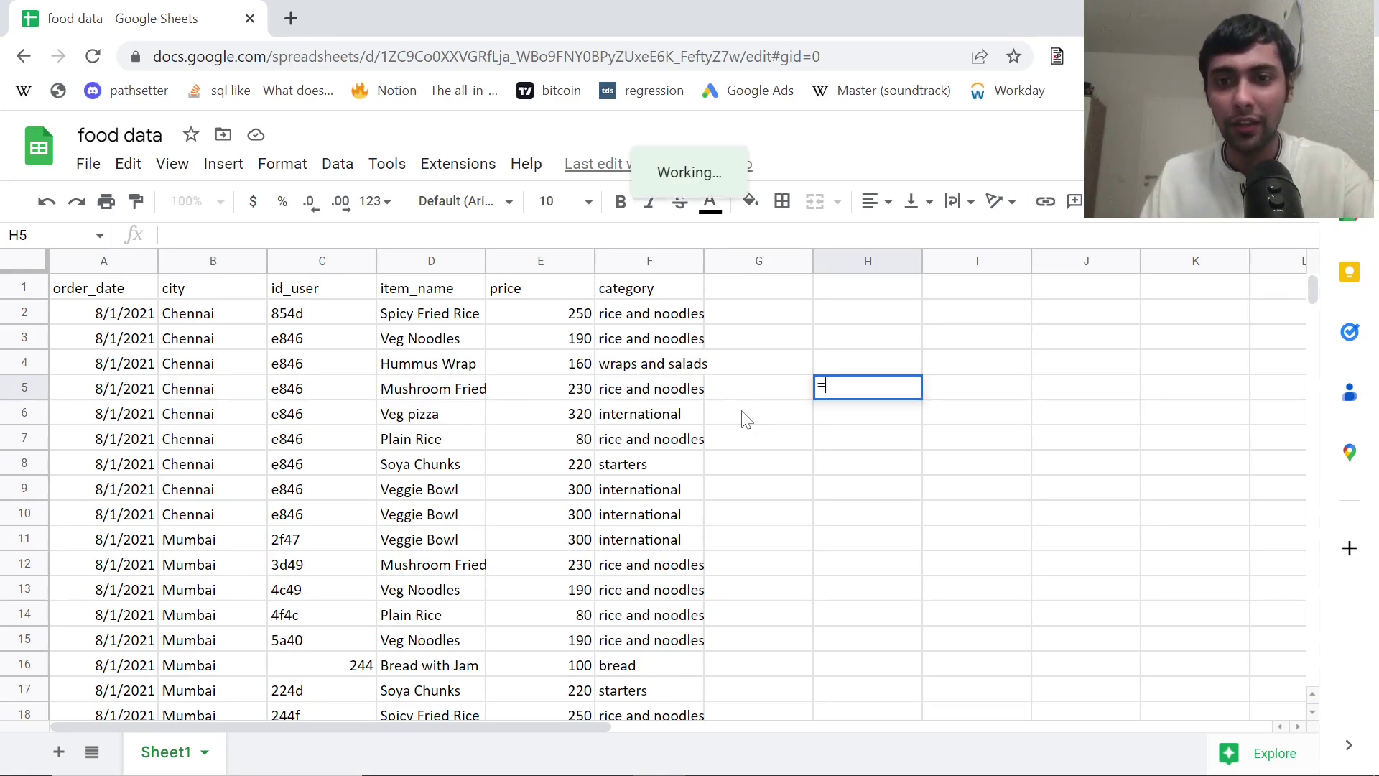
pyautogui.write('unique(')
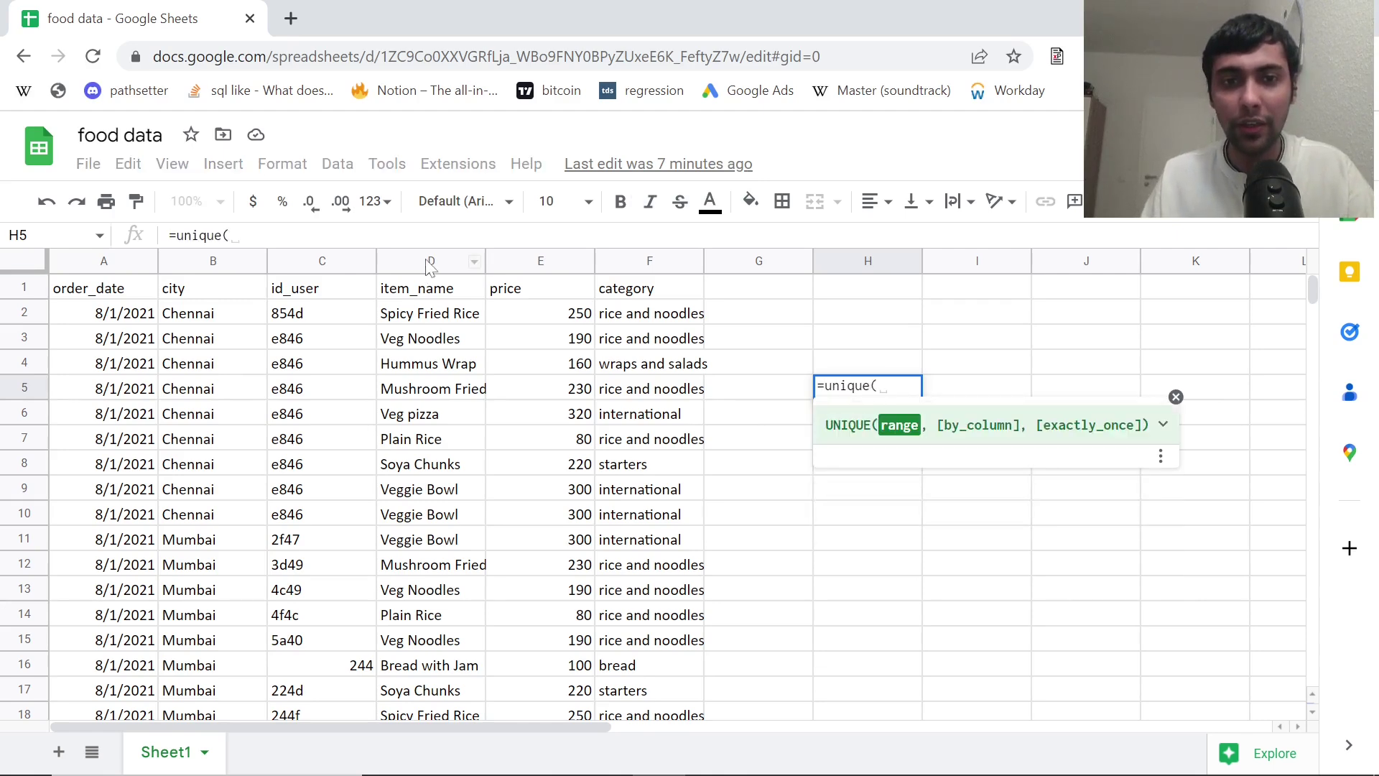
pyautogui.click(433, 310)
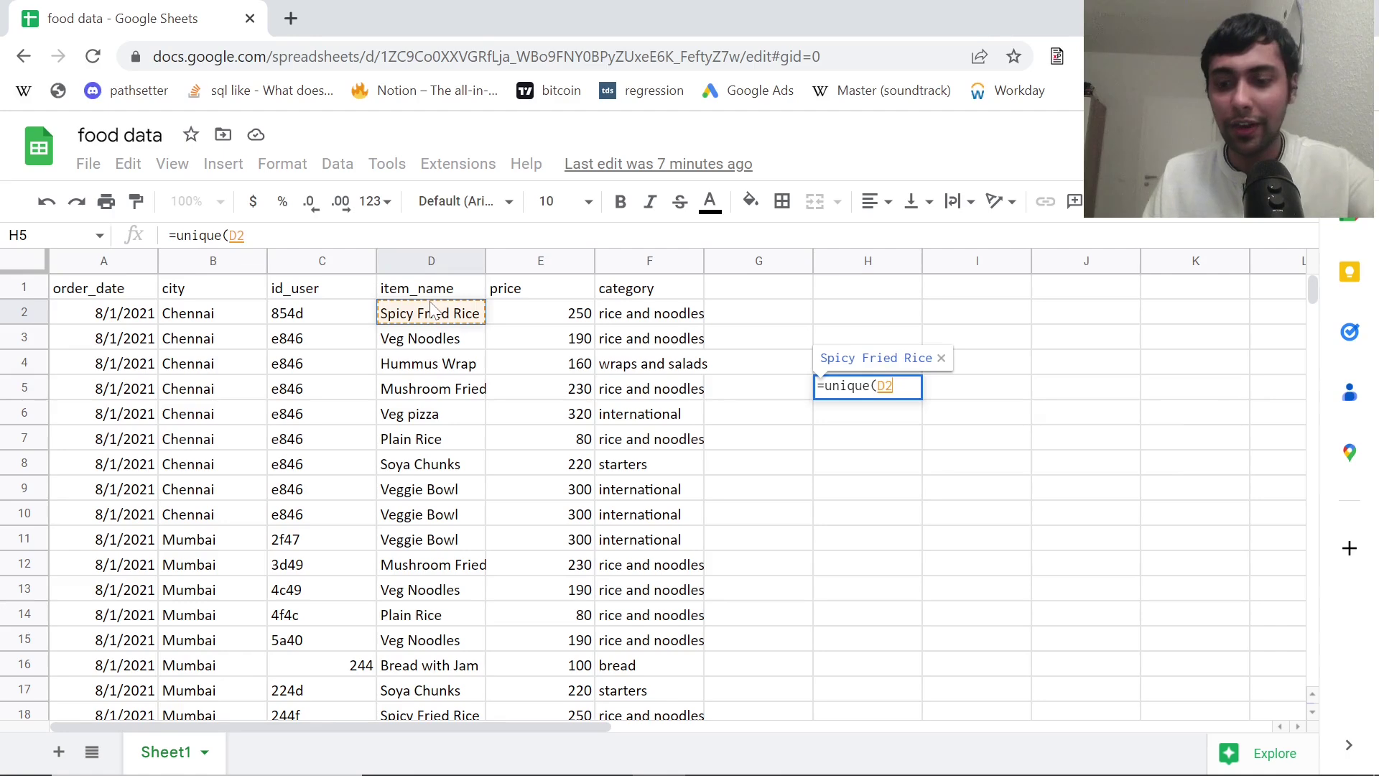
pyautogui.hotkey('ctrl', 'shift', 'Down')
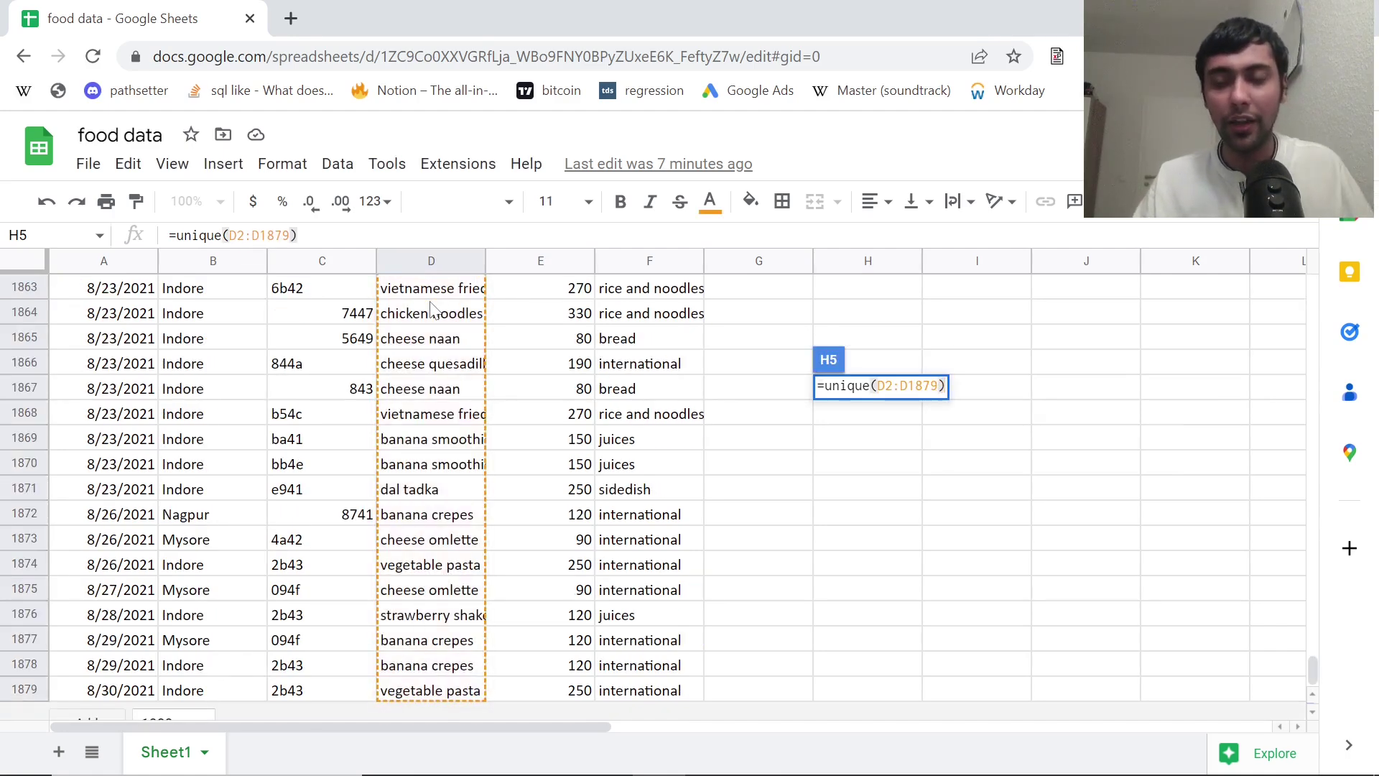
pyautogui.press('Return')
# Check the dish list from Spicy Fried Rice to its last entry, ending at I5.
pyautogui.press('Up')
pyautogui.press('Up')
pyautogui.press('Up')
pyautogui.press('Up')
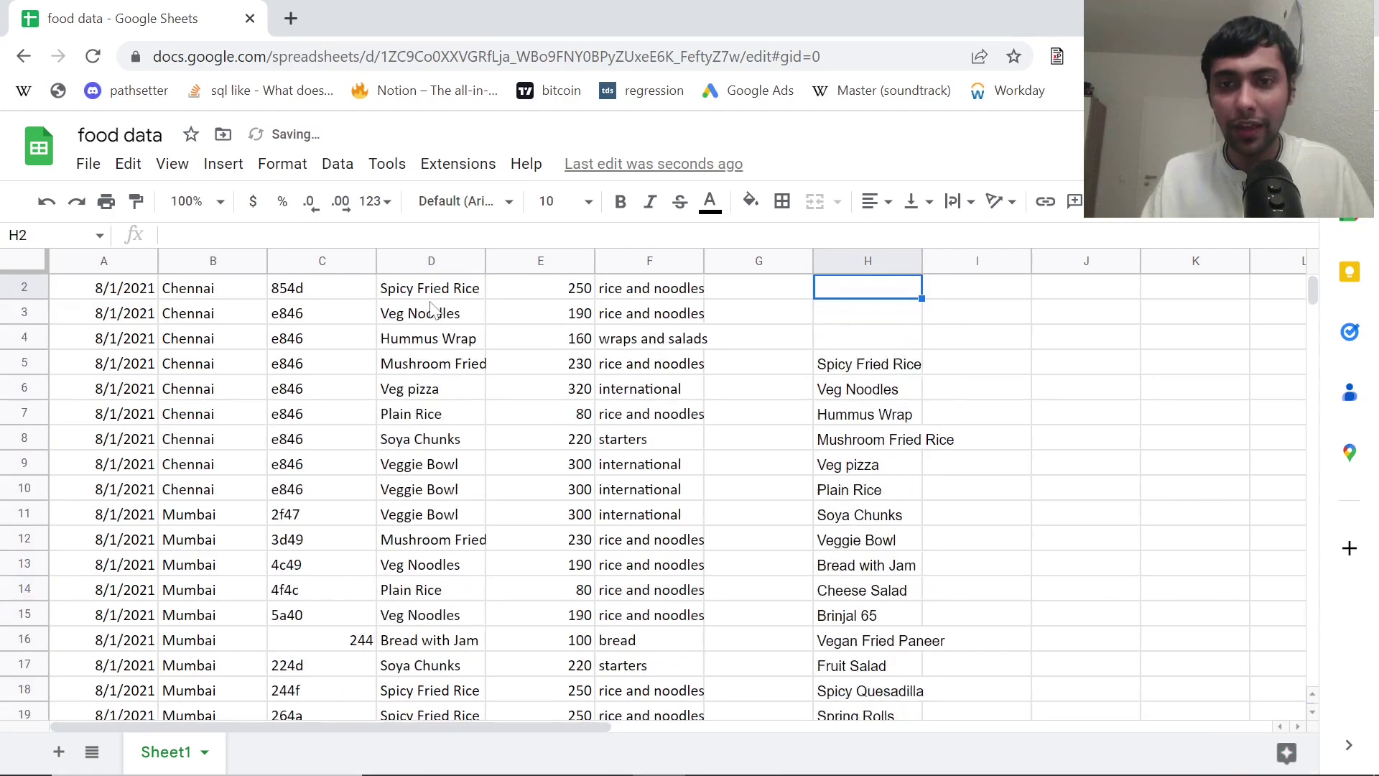
pyautogui.press('Down')
pyautogui.press('Down')
pyautogui.press('Down')
pyautogui.hotkey('ctrl', 'Down')
pyautogui.press('Down')
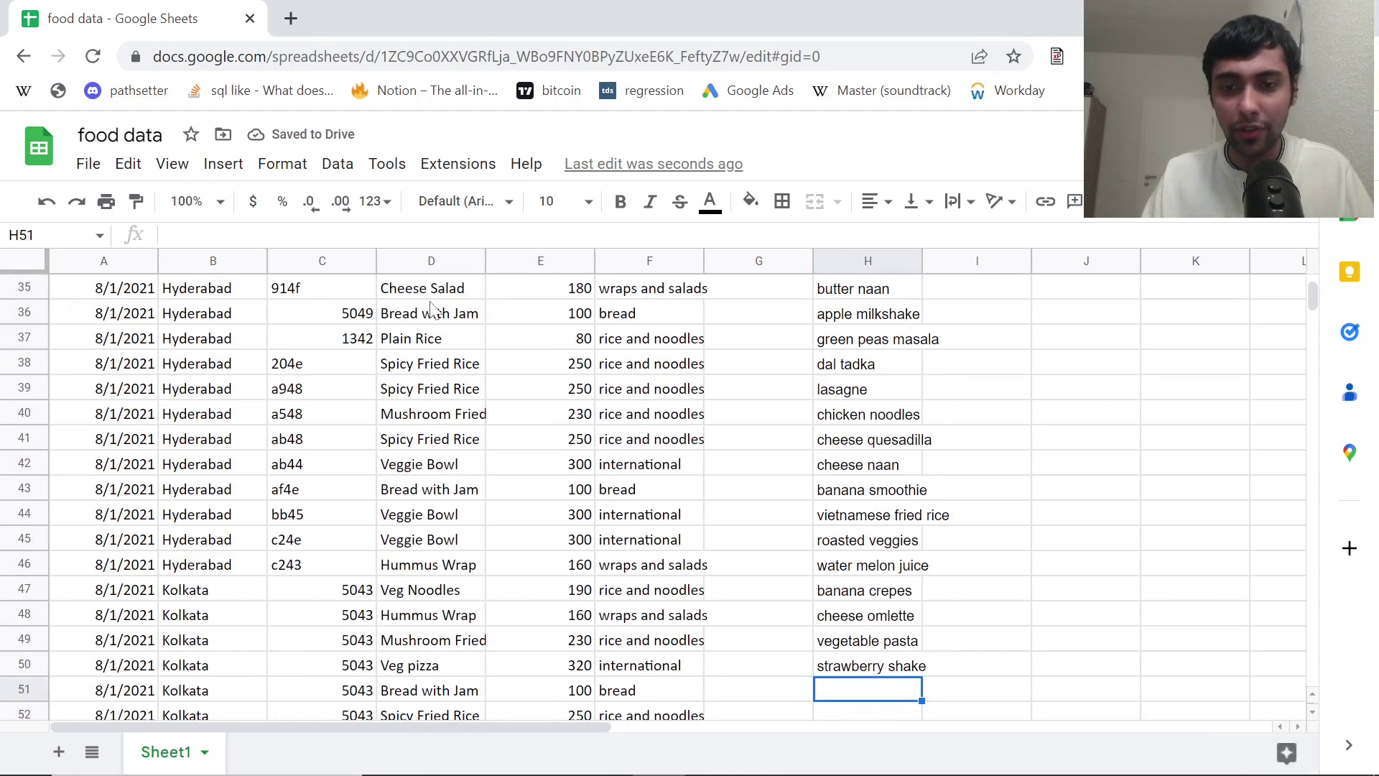
pyautogui.press('Up')
pyautogui.press('Up')
pyautogui.press('Up')
pyautogui.press('Up')
pyautogui.press('Up')
pyautogui.hotkey('ctrl', 'Up')
pyautogui.hotkey('ctrl', 'Up')
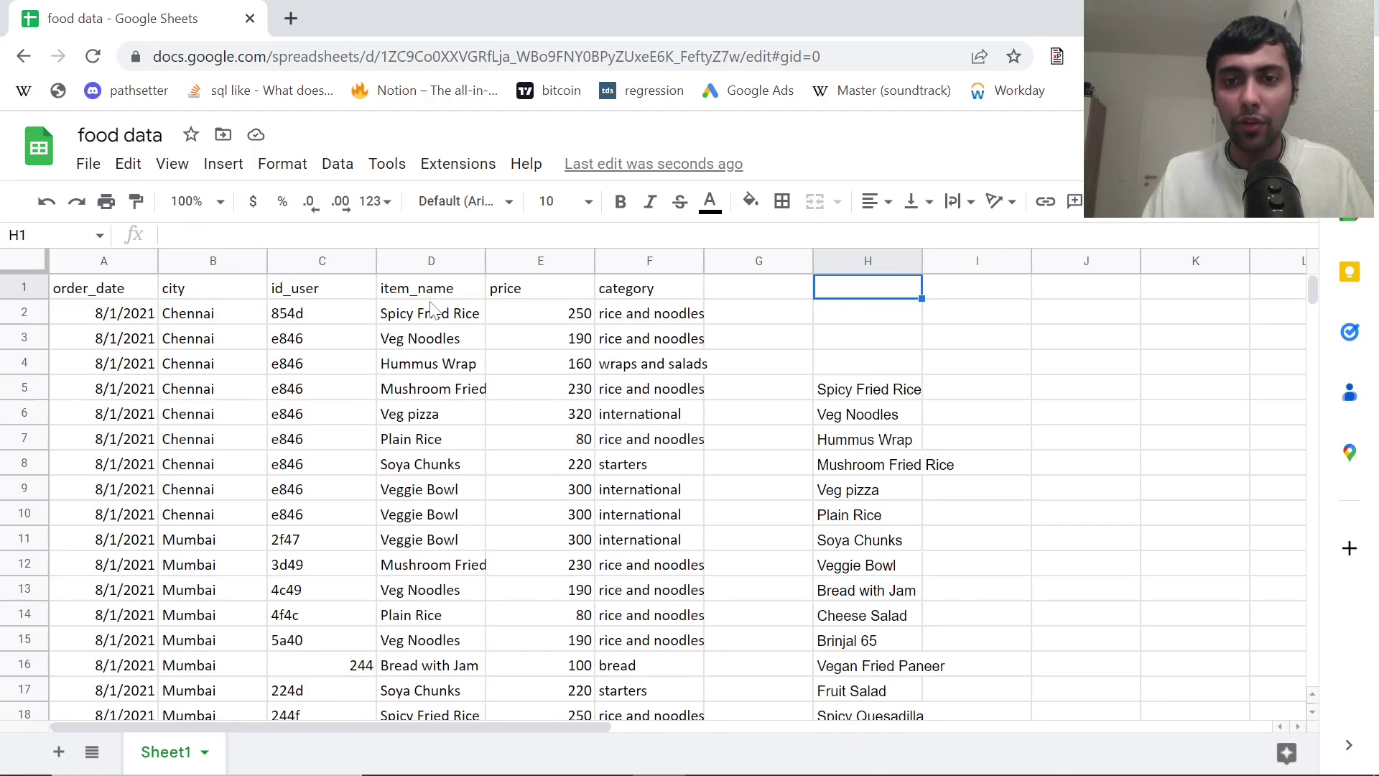
pyautogui.press('Down')
pyautogui.press('Down')
pyautogui.press('Down')
pyautogui.press('Down')
pyautogui.press('Right')
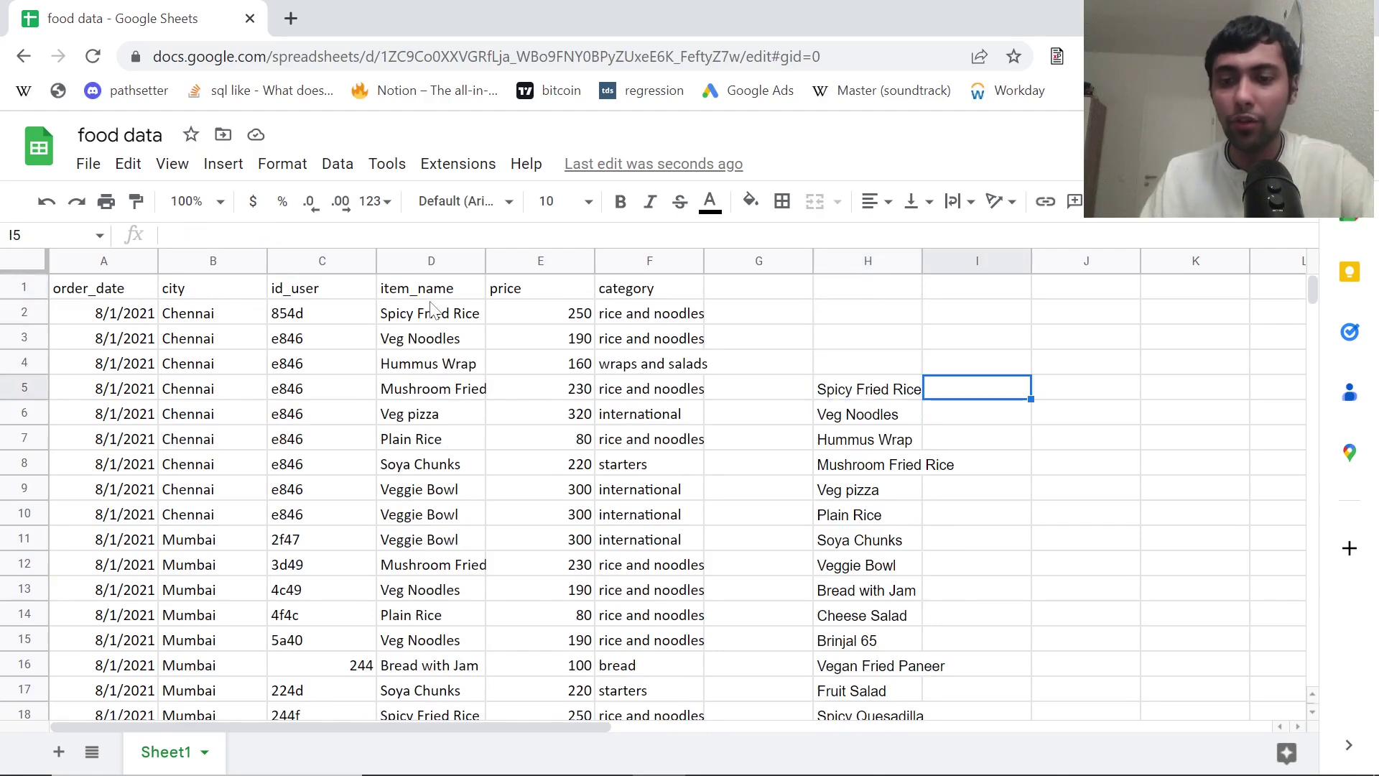
# Enter =countunique(D2:D1879) in I5, showing 46 distinct item names.
pyautogui.write('=countuni')
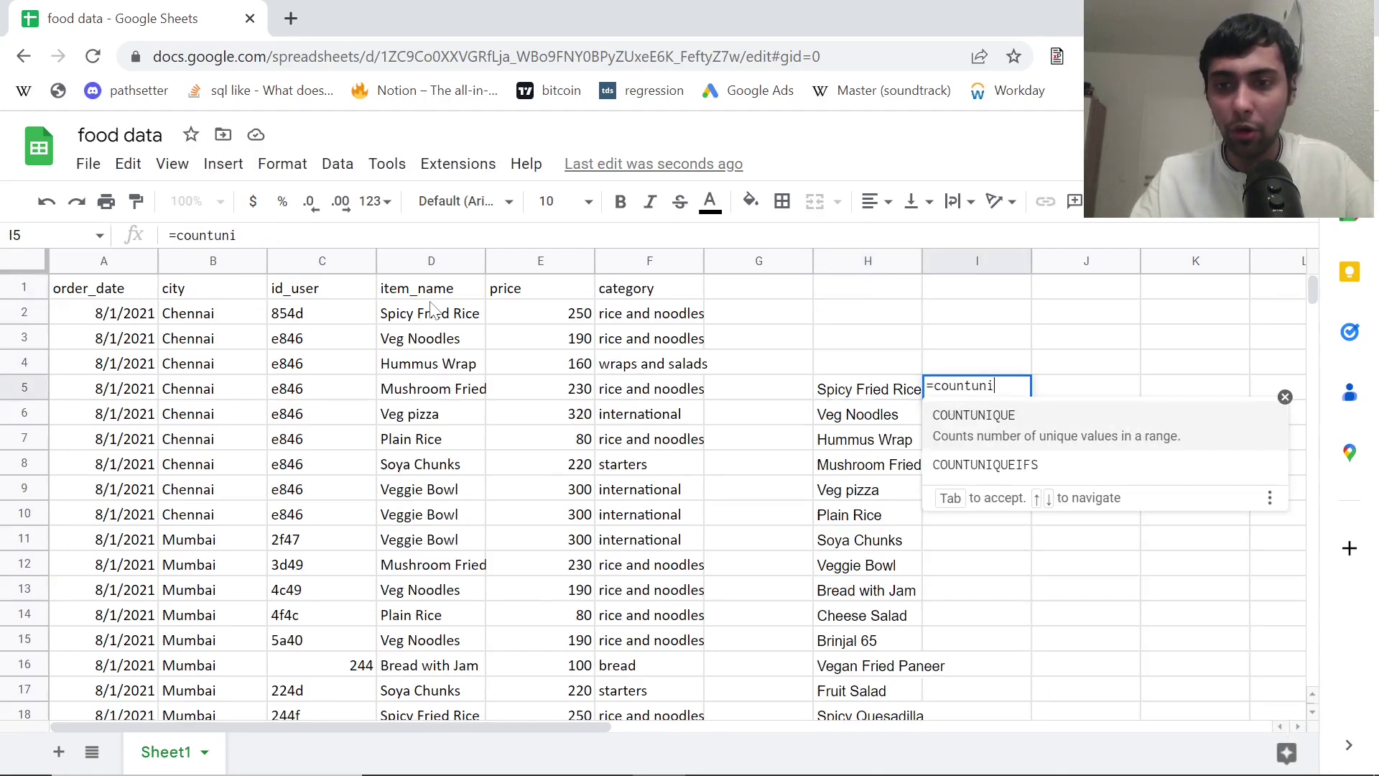
pyautogui.write('que(')
pyautogui.press('Left')
pyautogui.press('Left')
pyautogui.press('Left')
pyautogui.press('Left')
pyautogui.press('Left')
pyautogui.press('Left')
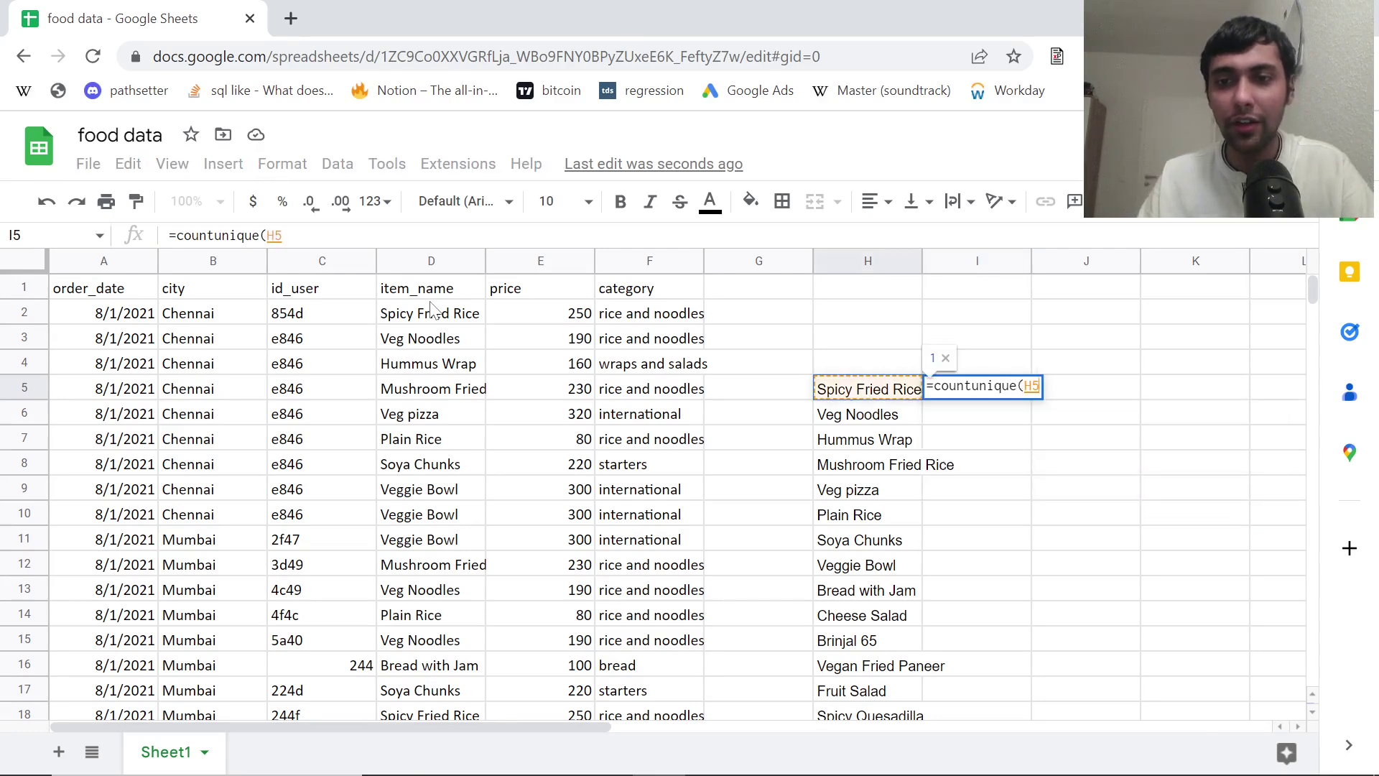
pyautogui.press('Up')
pyautogui.press('Right')
pyautogui.press('Up')
pyautogui.press('Up')
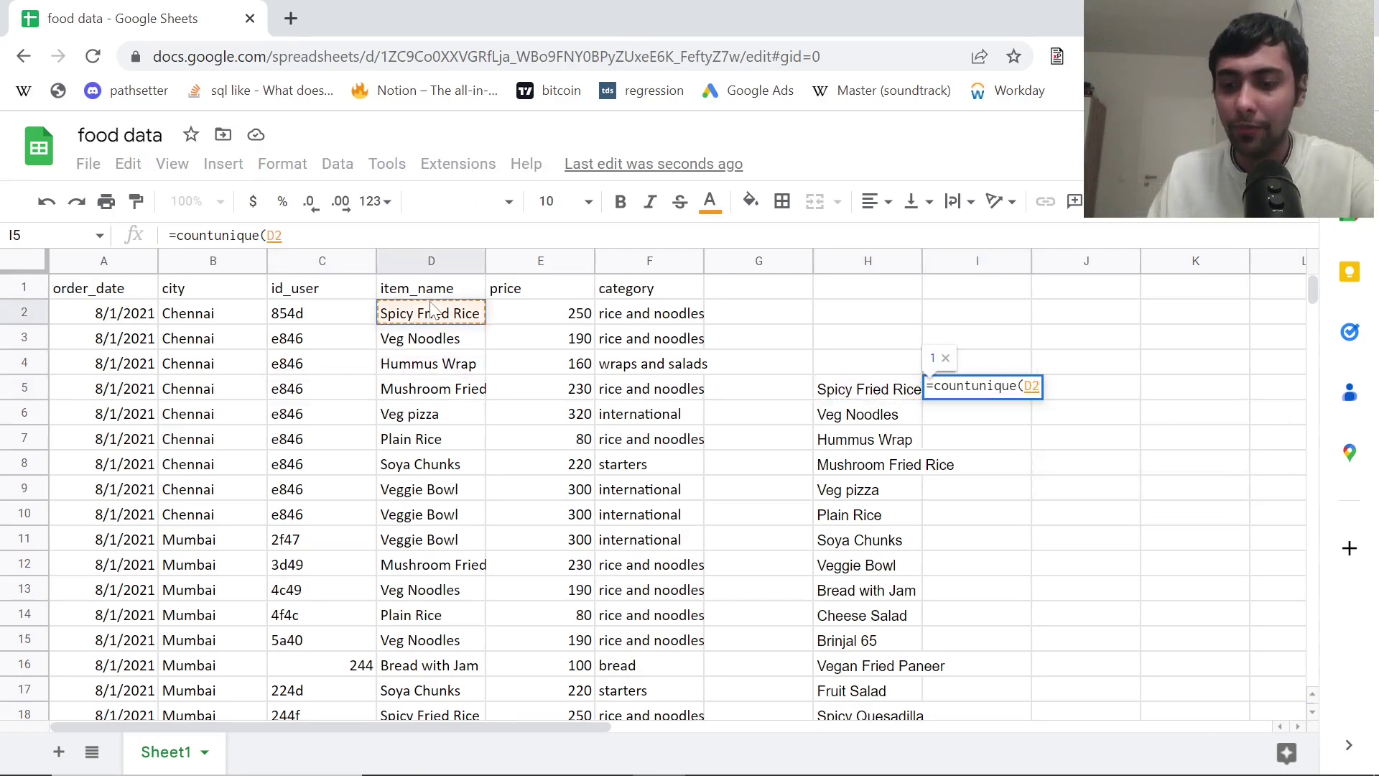
pyautogui.hotkey('ctrl', 'shift', 'Down')
pyautogui.press('Return')
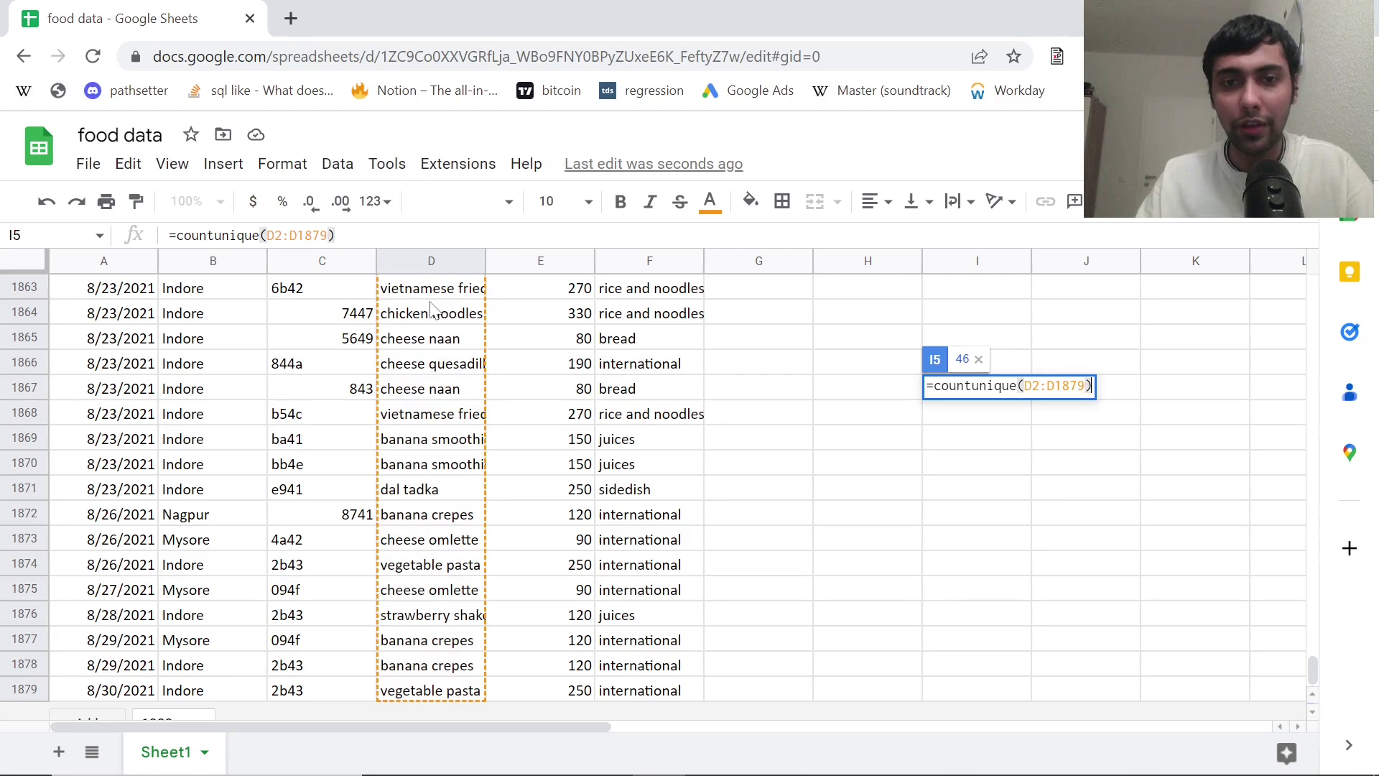
pyautogui.press('Down')
pyautogui.press('Down')
pyautogui.press('Down')
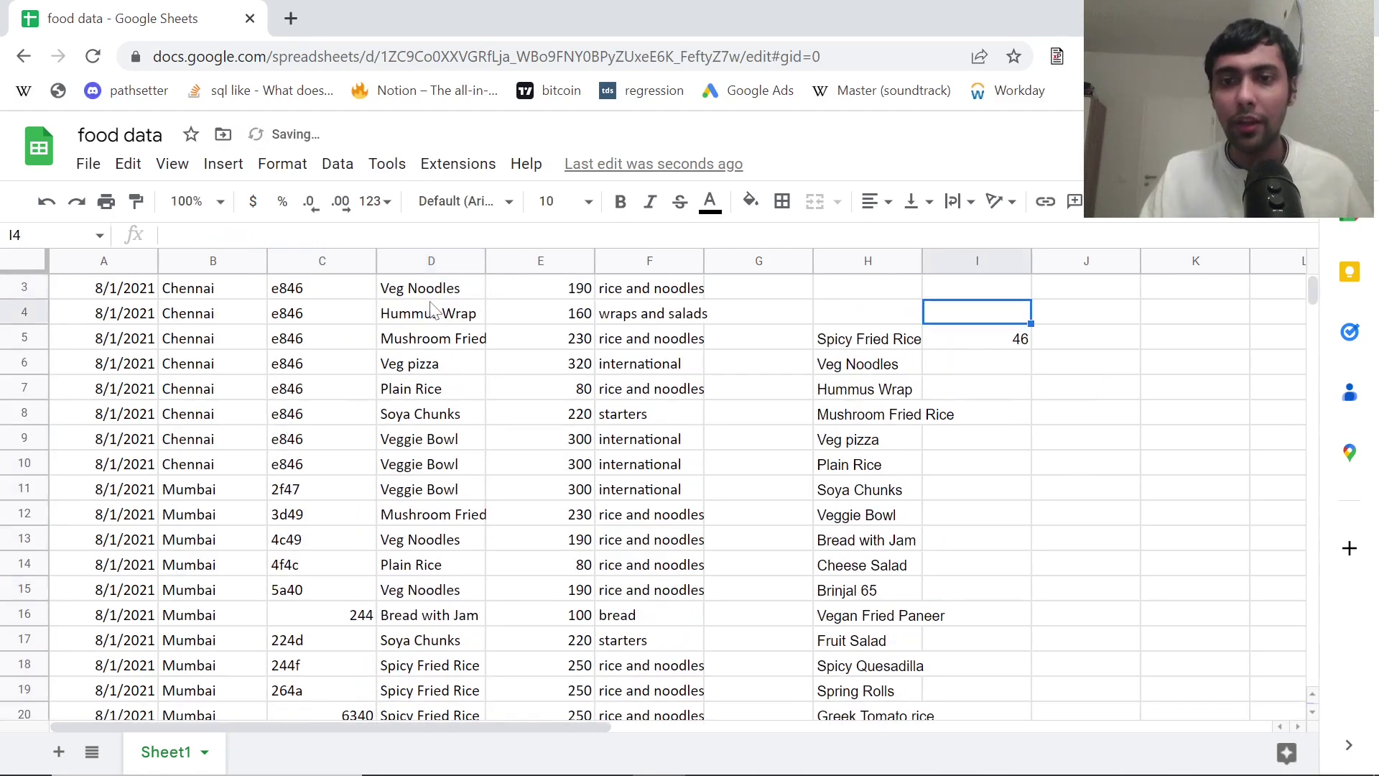
pyautogui.press('Up')
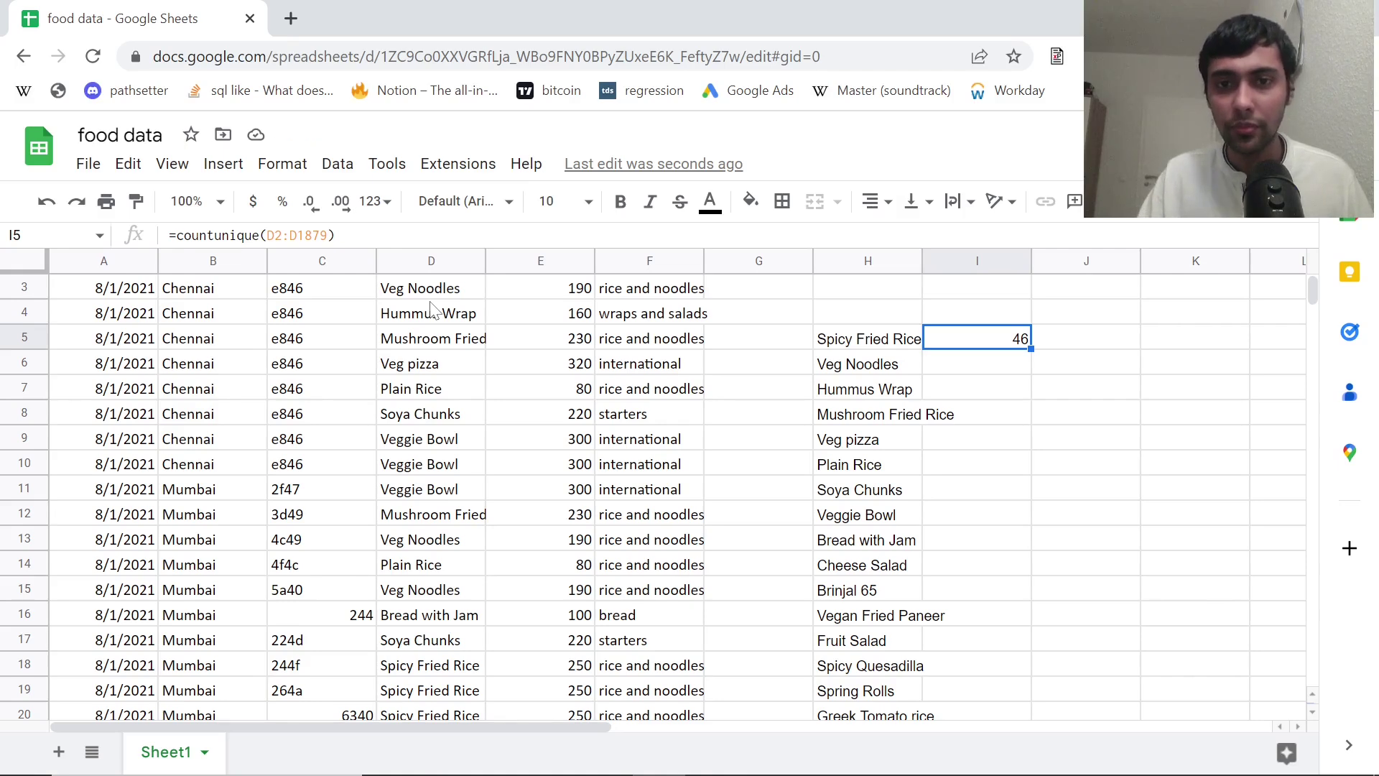
pyautogui.press('Up')
pyautogui.press('Up')
pyautogui.press('Up')
pyautogui.press('Up')
pyautogui.press('Left')
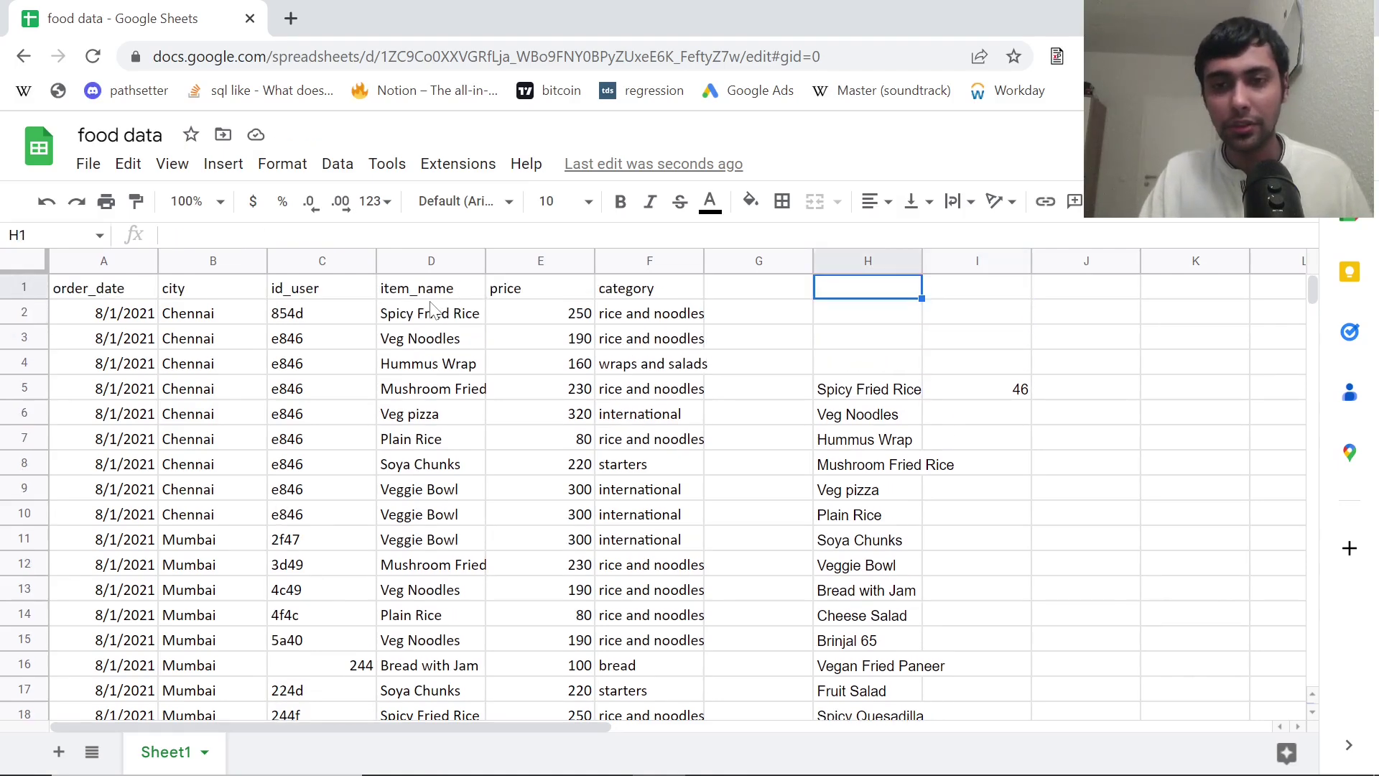
# Type the header Dayofweek into cell G1.
pyautogui.press('Down')
pyautogui.press('Down')
pyautogui.press('Down')
pyautogui.press('Down')
pyautogui.press('Down')
pyautogui.press('Up')
pyautogui.press('Left')
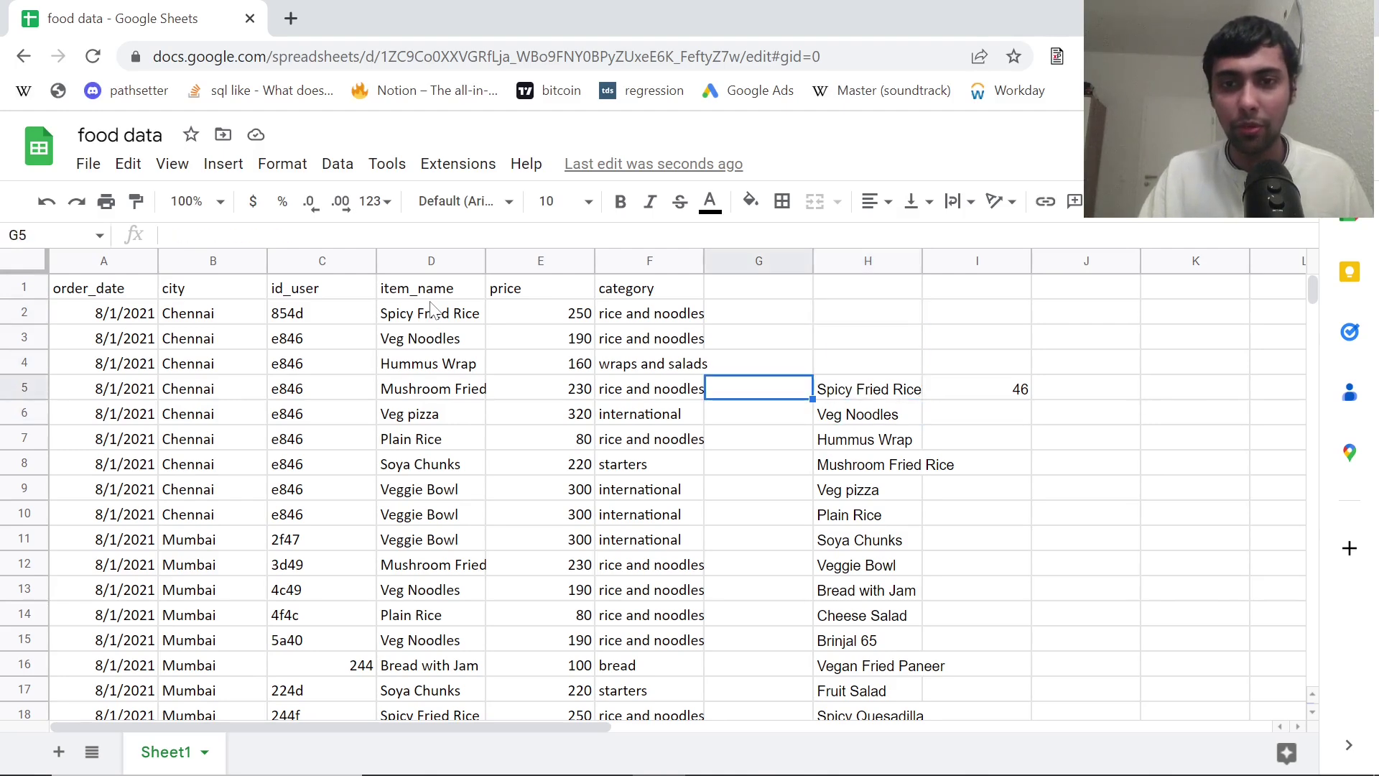
pyautogui.press('Up')
pyautogui.press('Up')
pyautogui.press('Up')
pyautogui.press('Up')
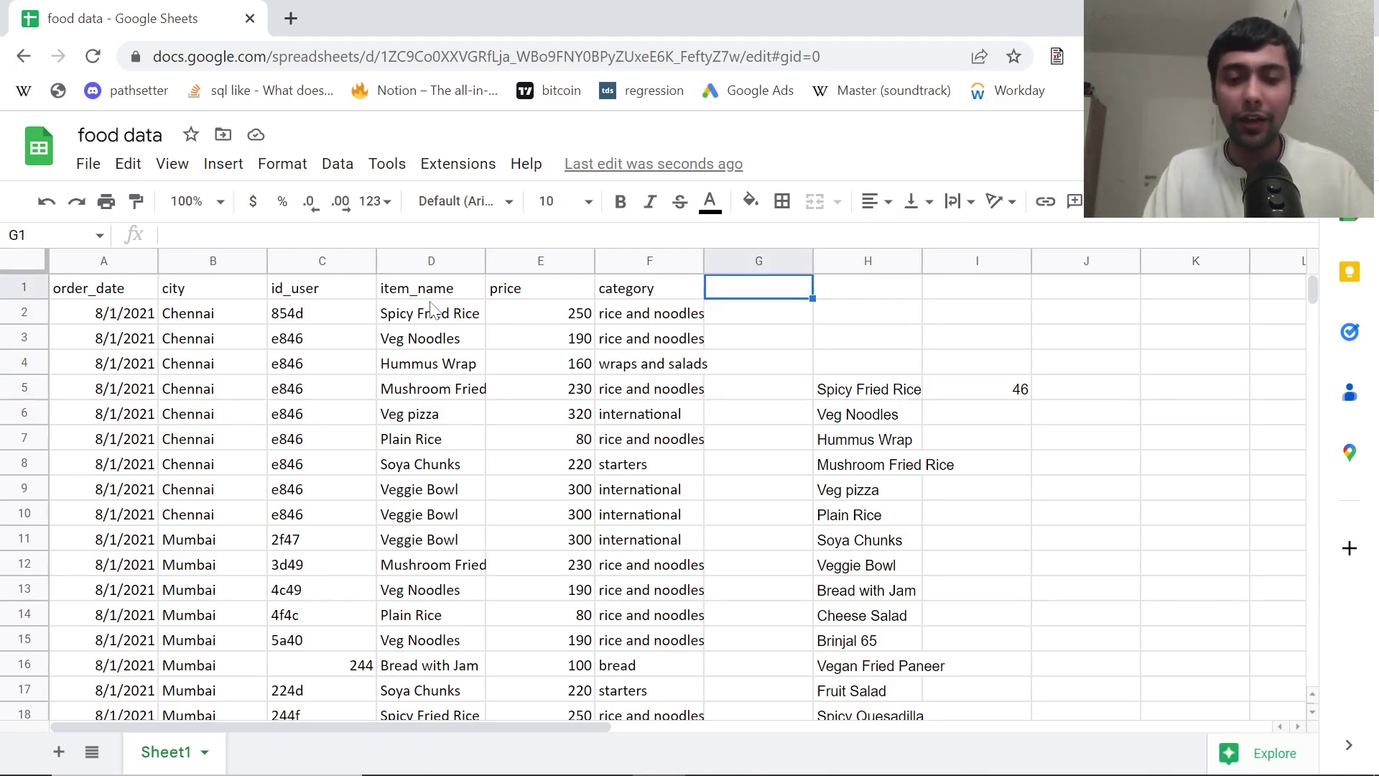
pyautogui.write('D')
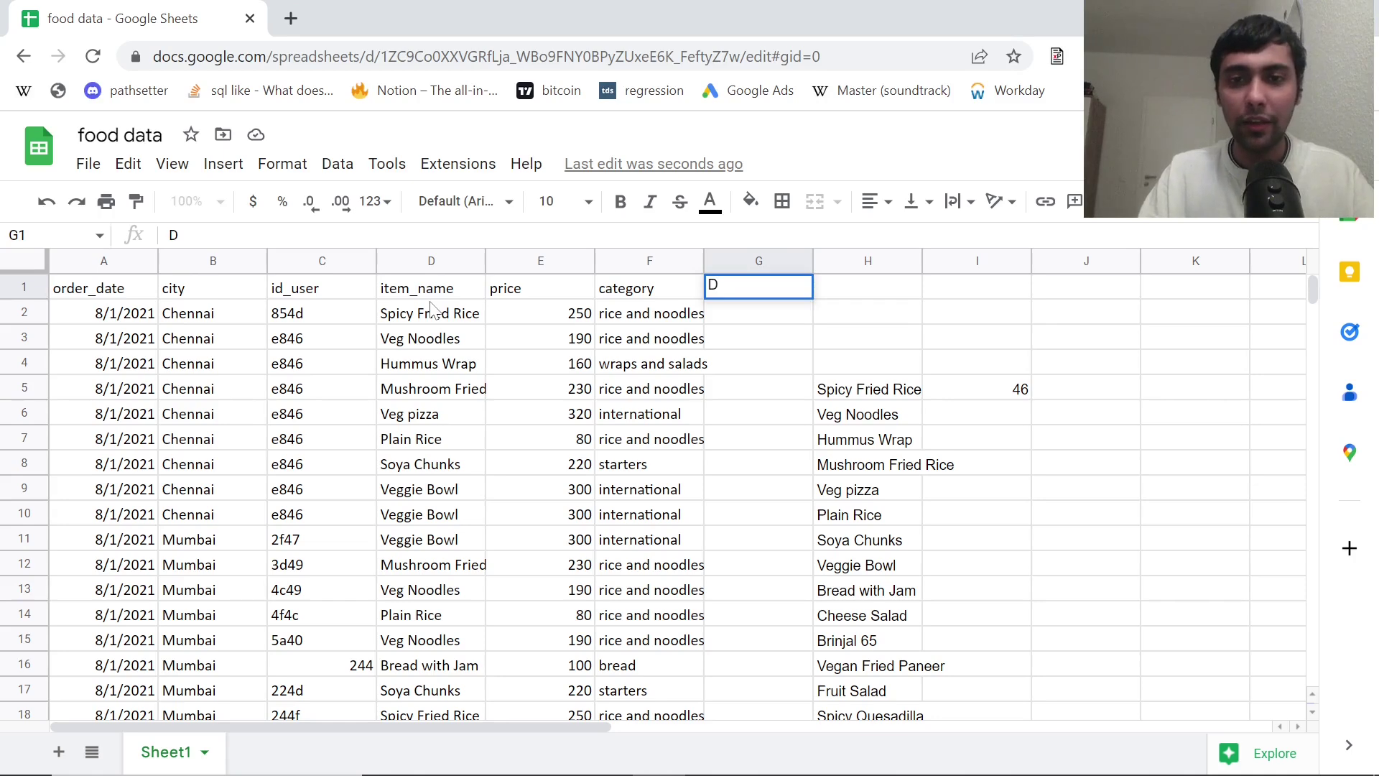
pyautogui.write('ayofweek')
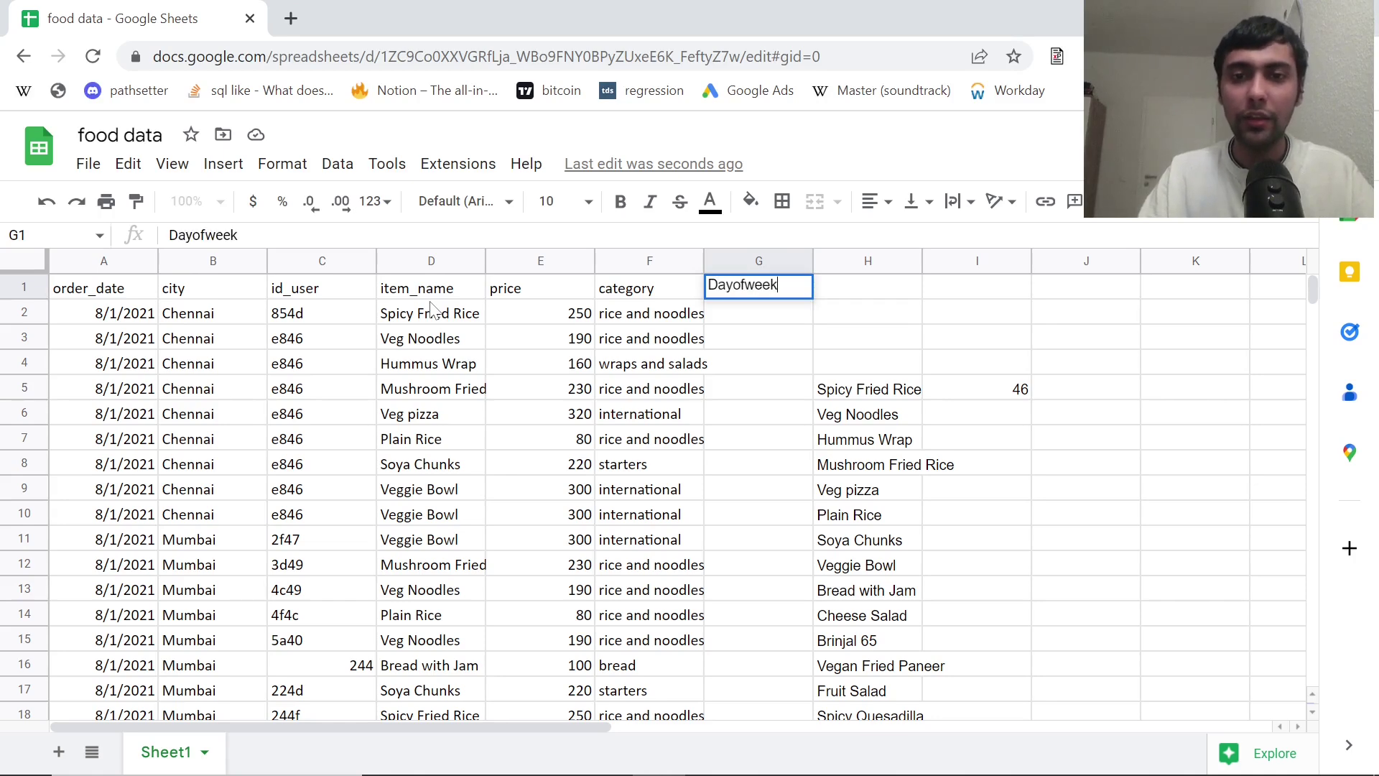
pyautogui.press('Return')
# Inspect the order_date column down to its last row, then return to G2.
pyautogui.press('Left')
pyautogui.press('Left')
pyautogui.press('Left')
pyautogui.press('Left')
pyautogui.press('Left')
pyautogui.press('Left')
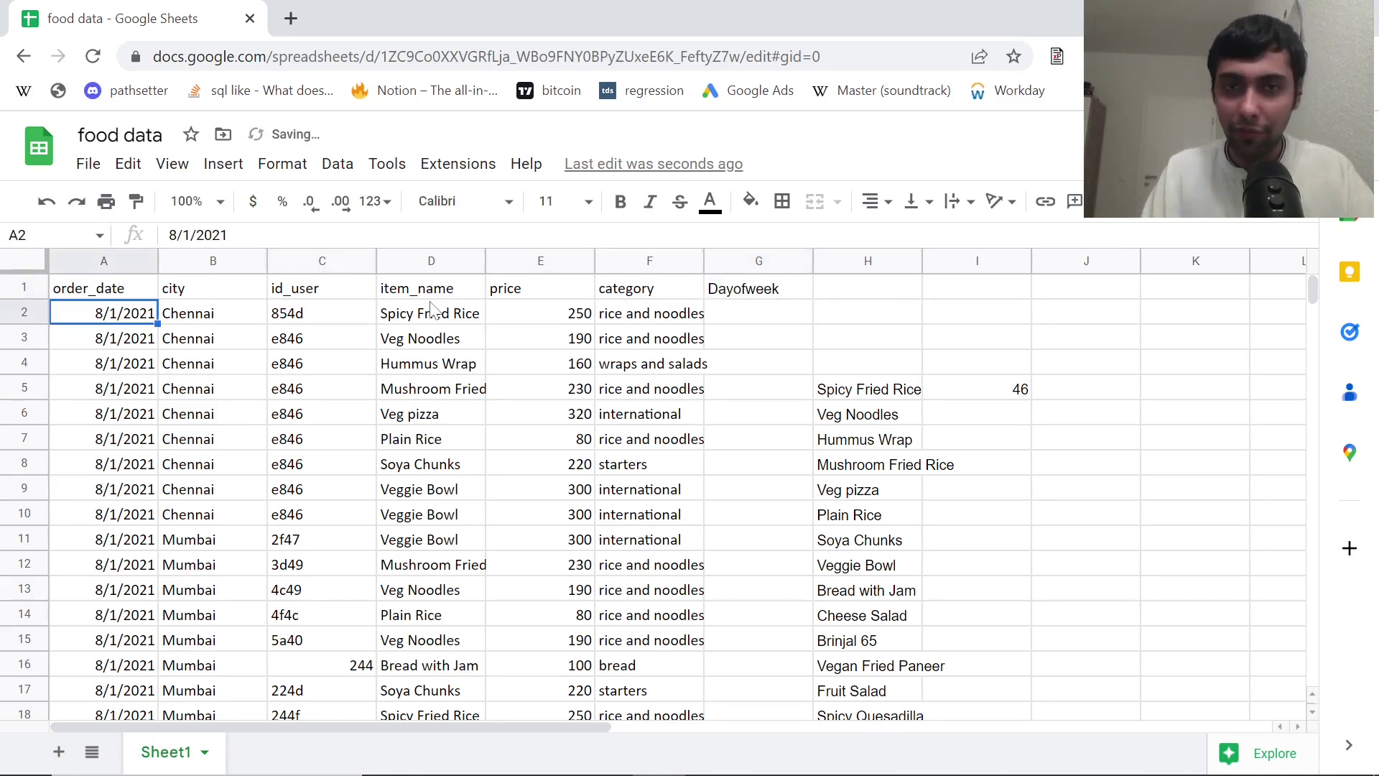
pyautogui.press('Down')
pyautogui.press('Down')
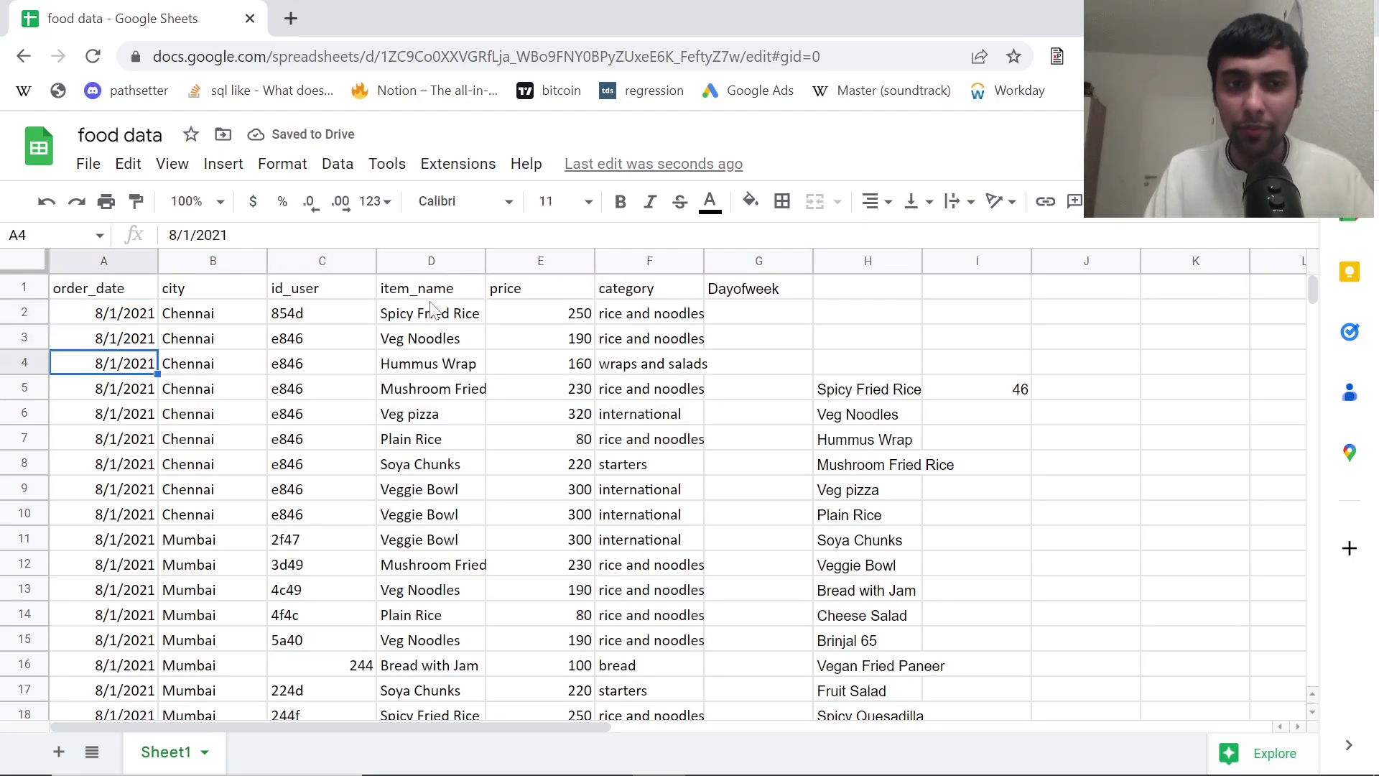
pyautogui.hotkey('ctrl', 'Down')
pyautogui.press('Up')
pyautogui.press('Up')
pyautogui.press('Up')
pyautogui.press('Up')
pyautogui.press('Up')
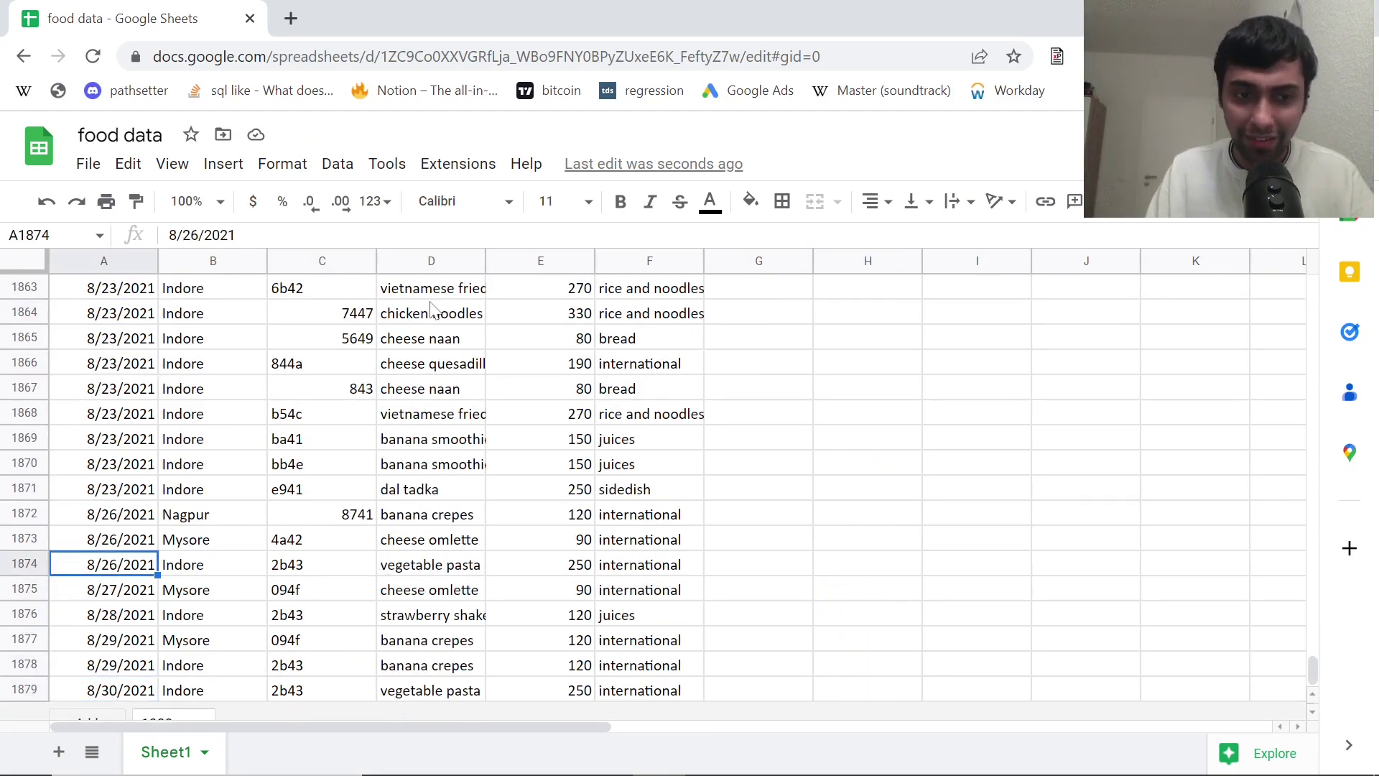
pyautogui.press('Up')
pyautogui.press('Up')
pyautogui.press('Up')
pyautogui.press('Up')
pyautogui.press('Up')
pyautogui.press('Up')
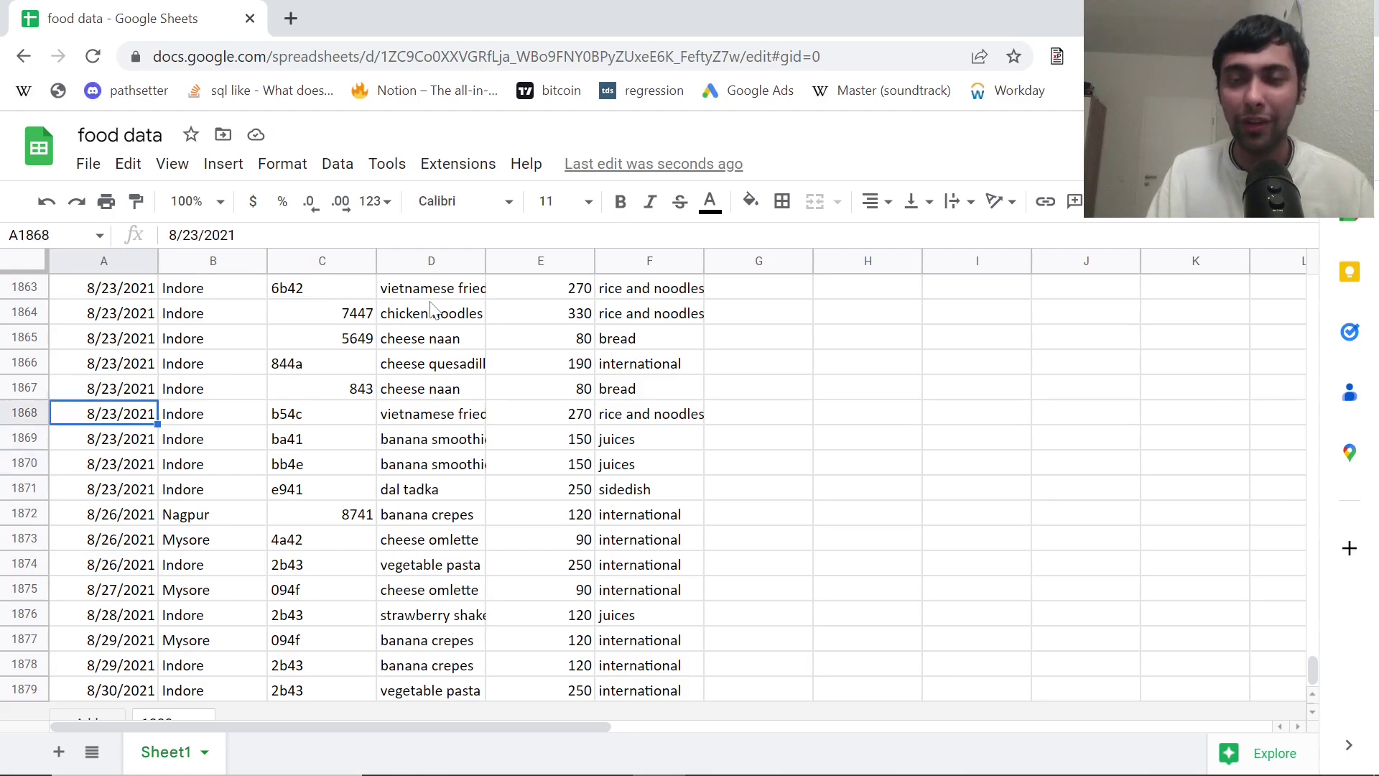
pyautogui.hotkey('ctrl', 'Up')
pyautogui.press('Right')
pyautogui.press('Right')
pyautogui.press('Right')
pyautogui.press('Right')
pyautogui.press('Right')
pyautogui.press('Down')
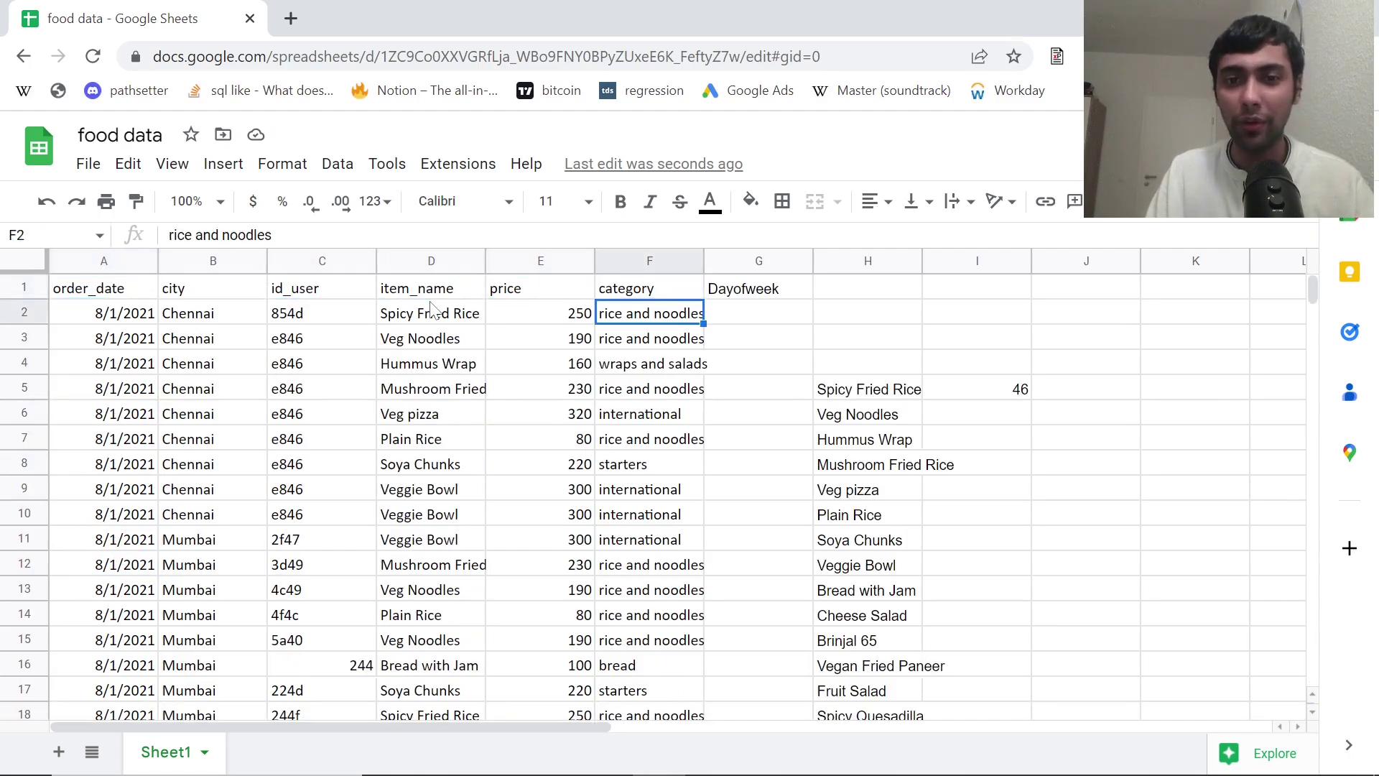
pyautogui.press('Right')
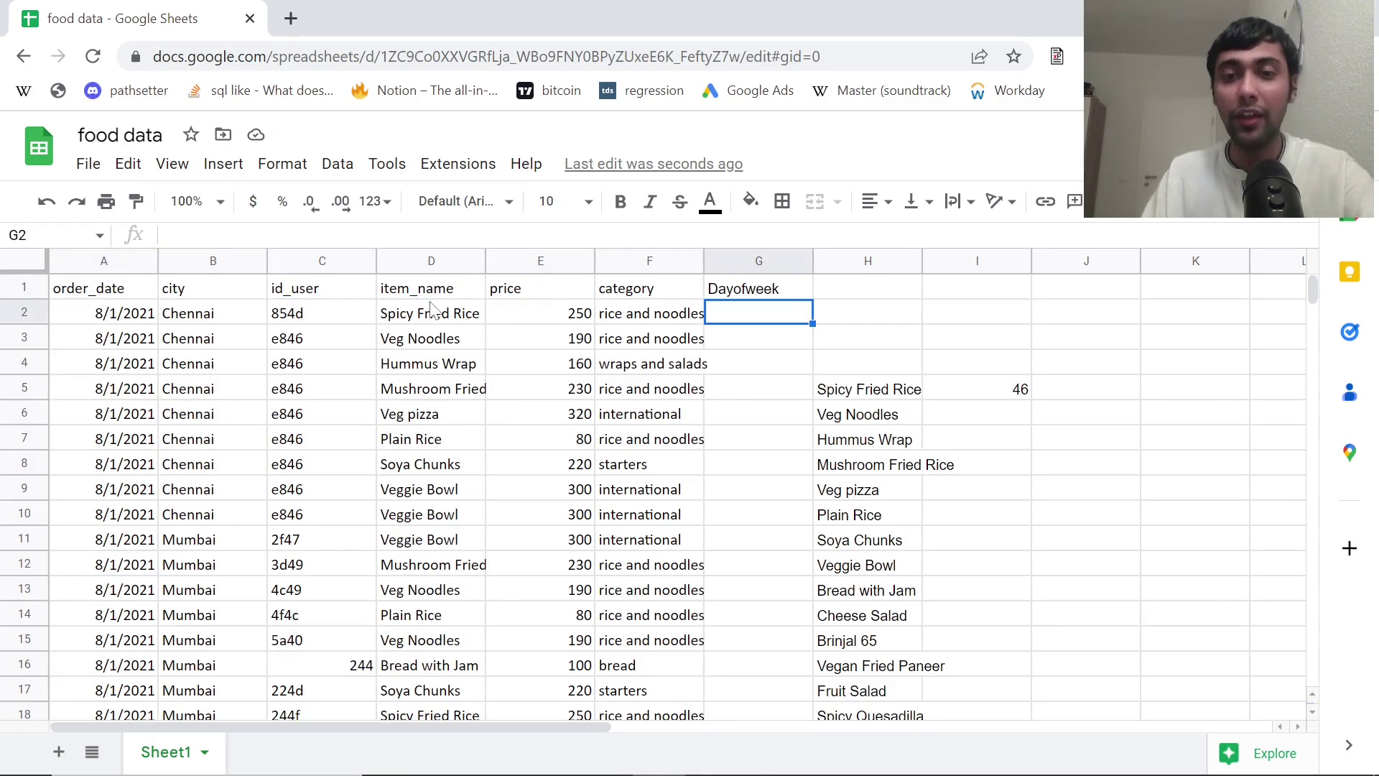
# Enter =weekday(A2) in G2 and fill it down the Dayofweek column to row 1879.
pyautogui.write('=weekday(')
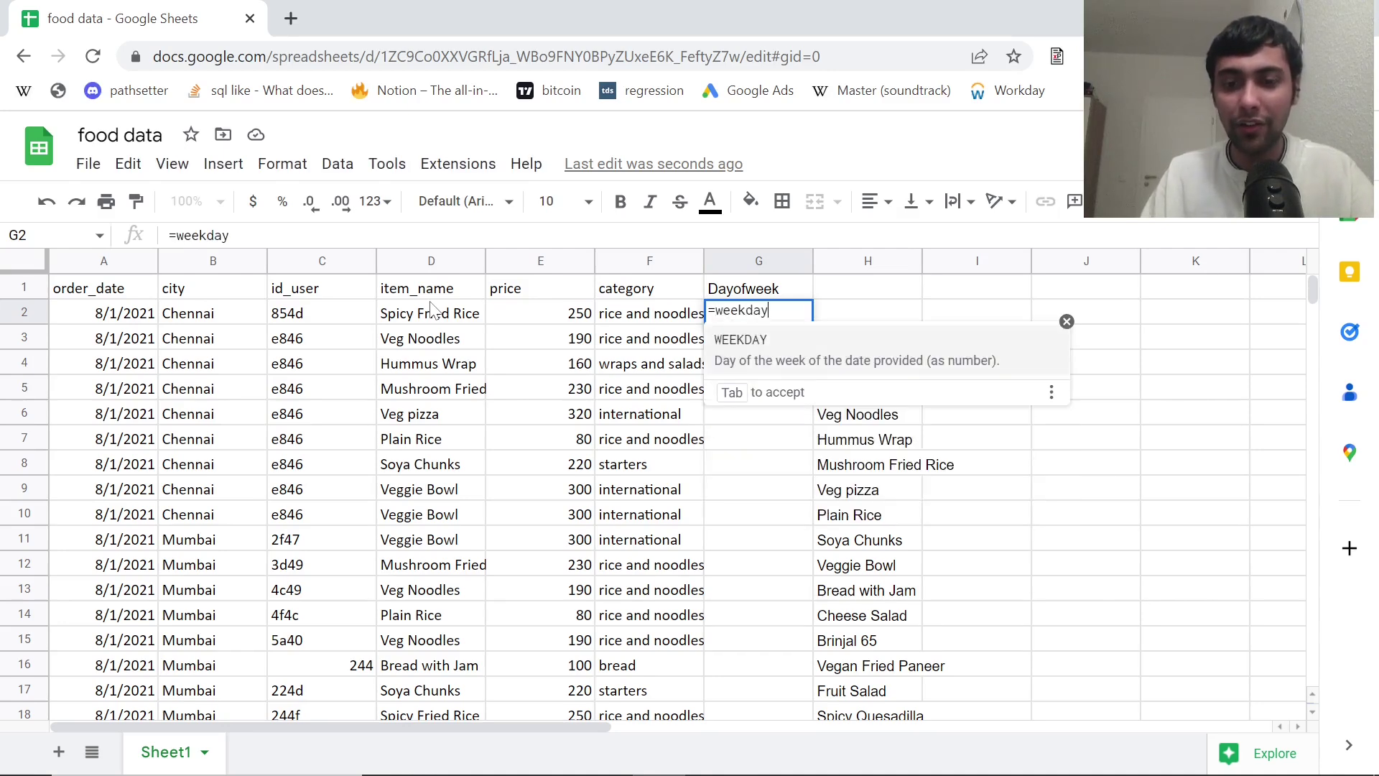
pyautogui.press('Left')
pyautogui.press('Left')
pyautogui.press('Left')
pyautogui.press('Left')
pyautogui.press('Left')
pyautogui.press('Left')
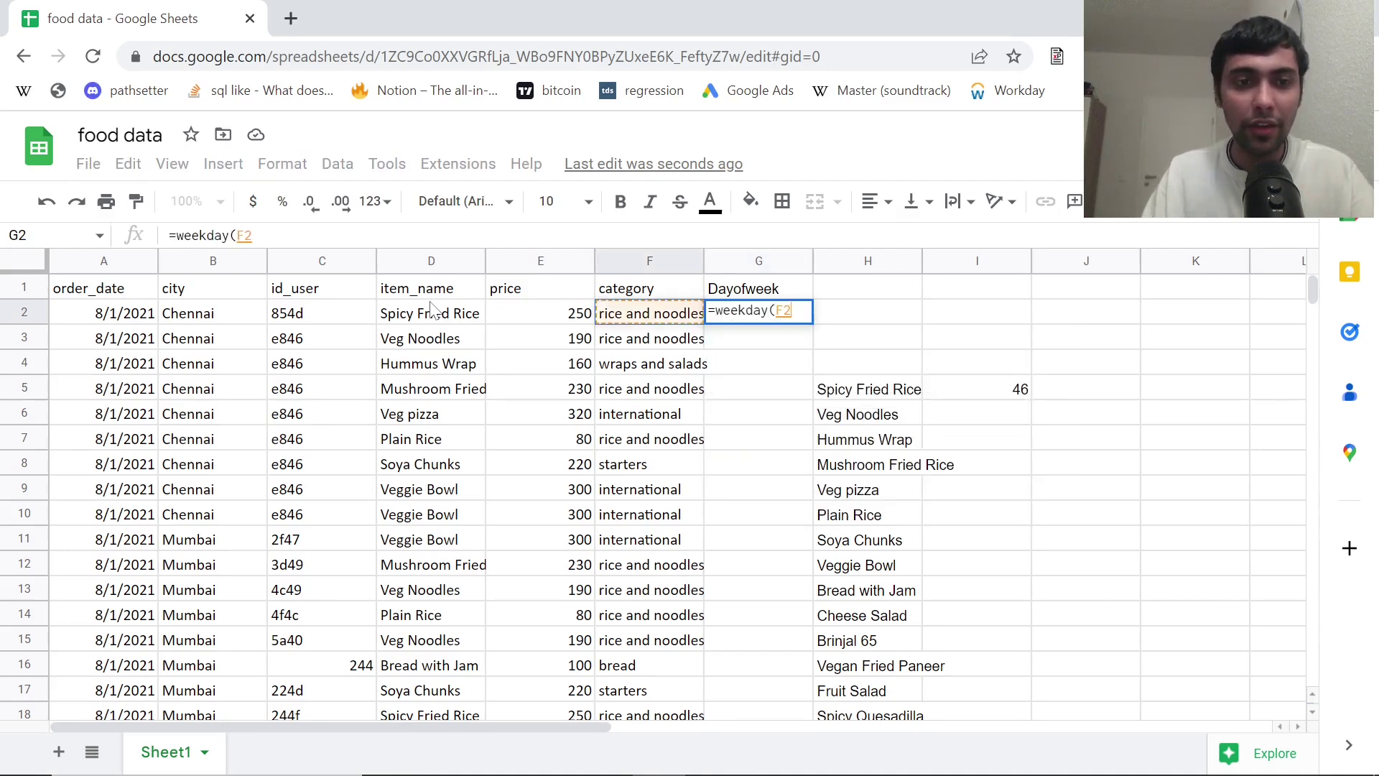
pyautogui.write(')')
pyautogui.press('Return')
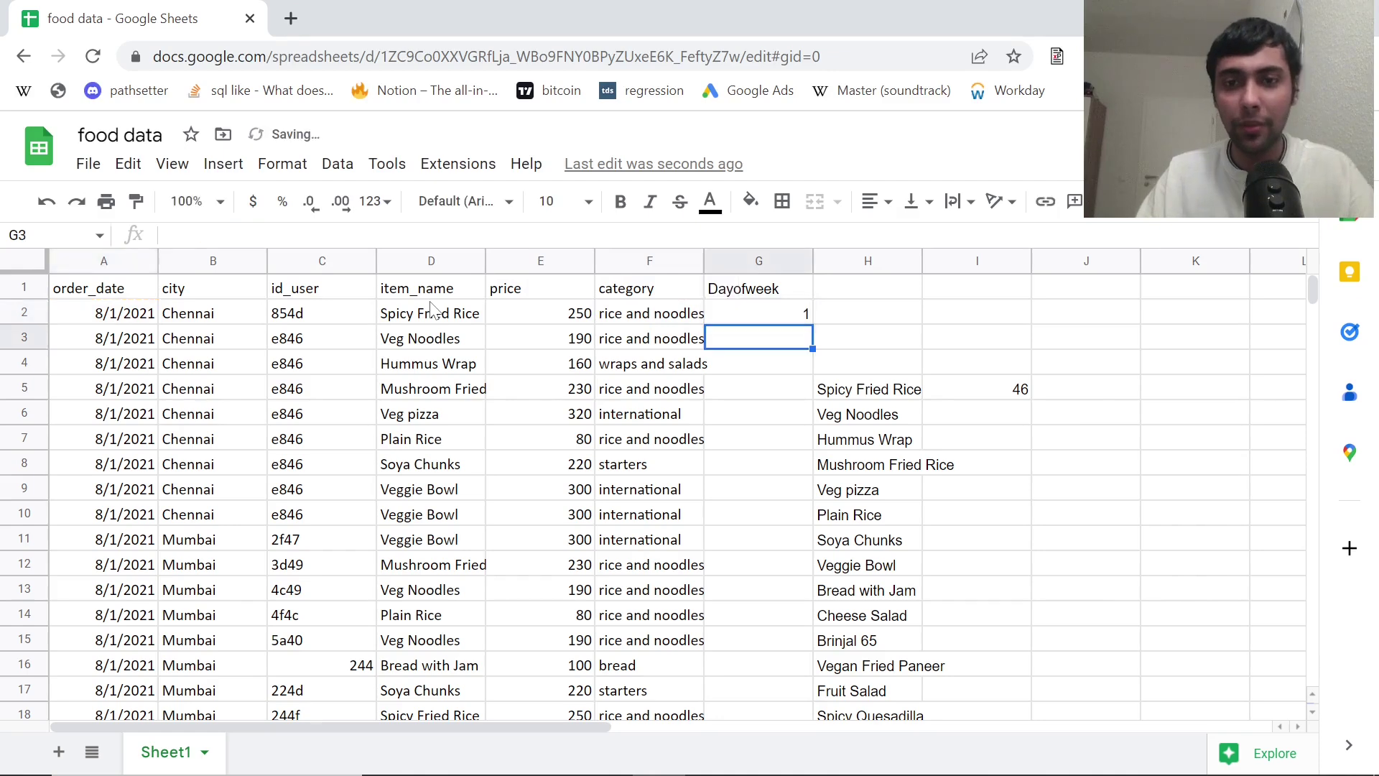
pyautogui.click(776, 318)
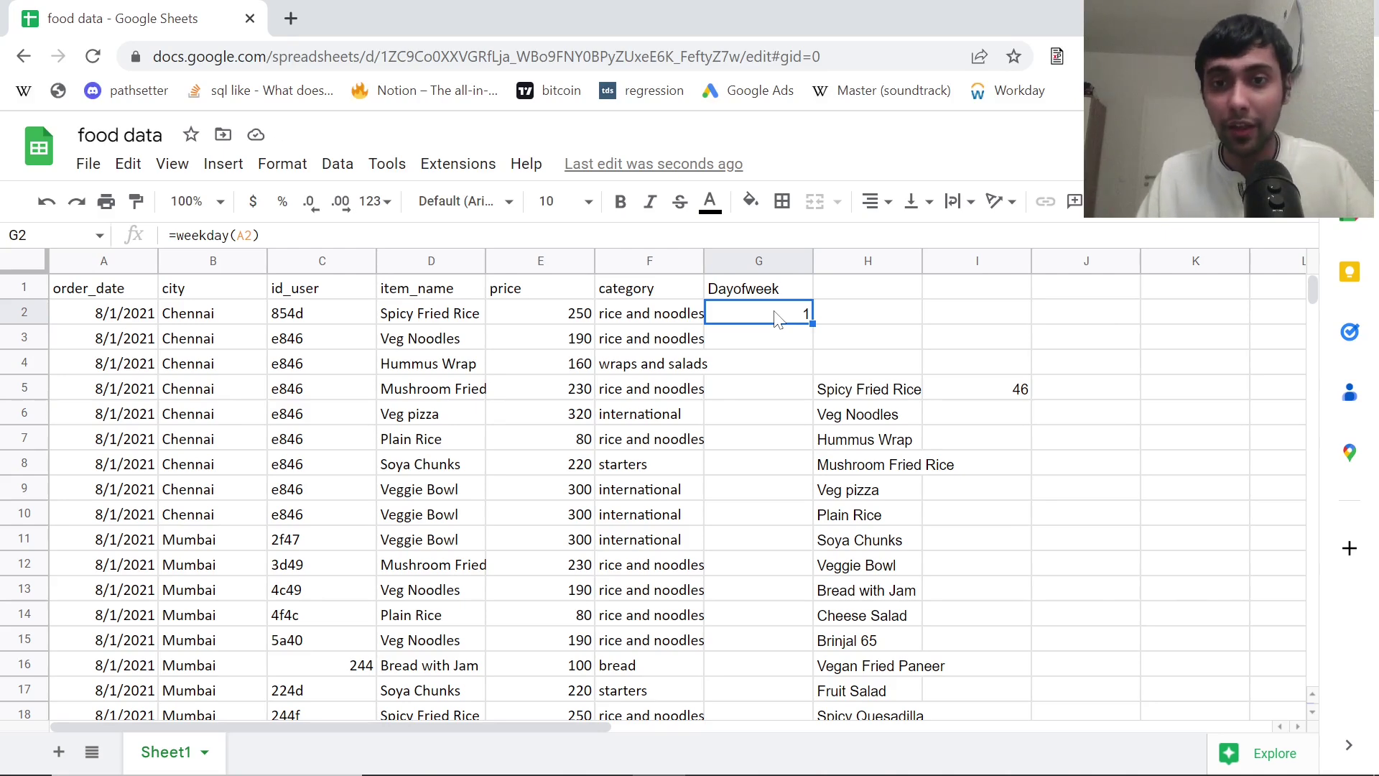
pyautogui.doubleClick(809, 324)
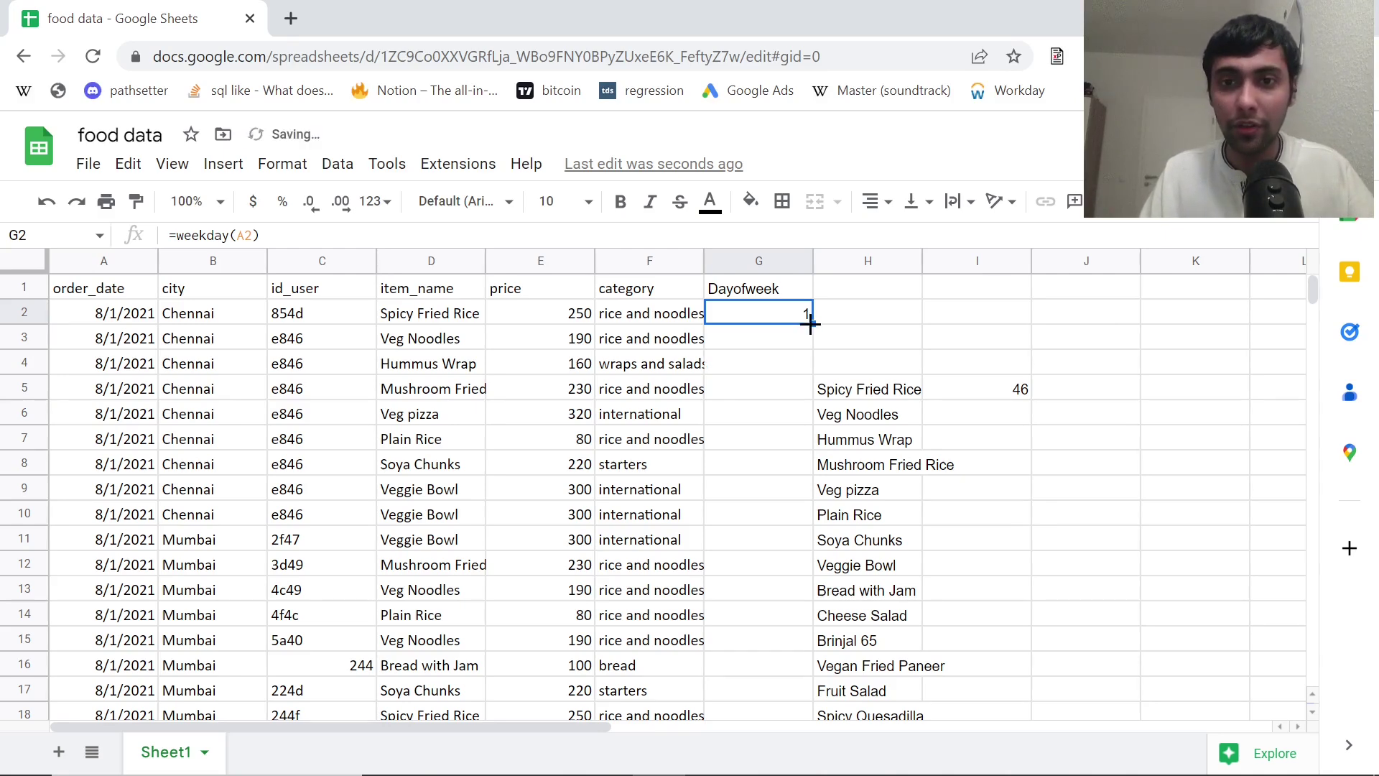
# Verify the weekday results at the last order rows, then return to the Dayofweek header.
pyautogui.hotkey('ctrl', 'c')
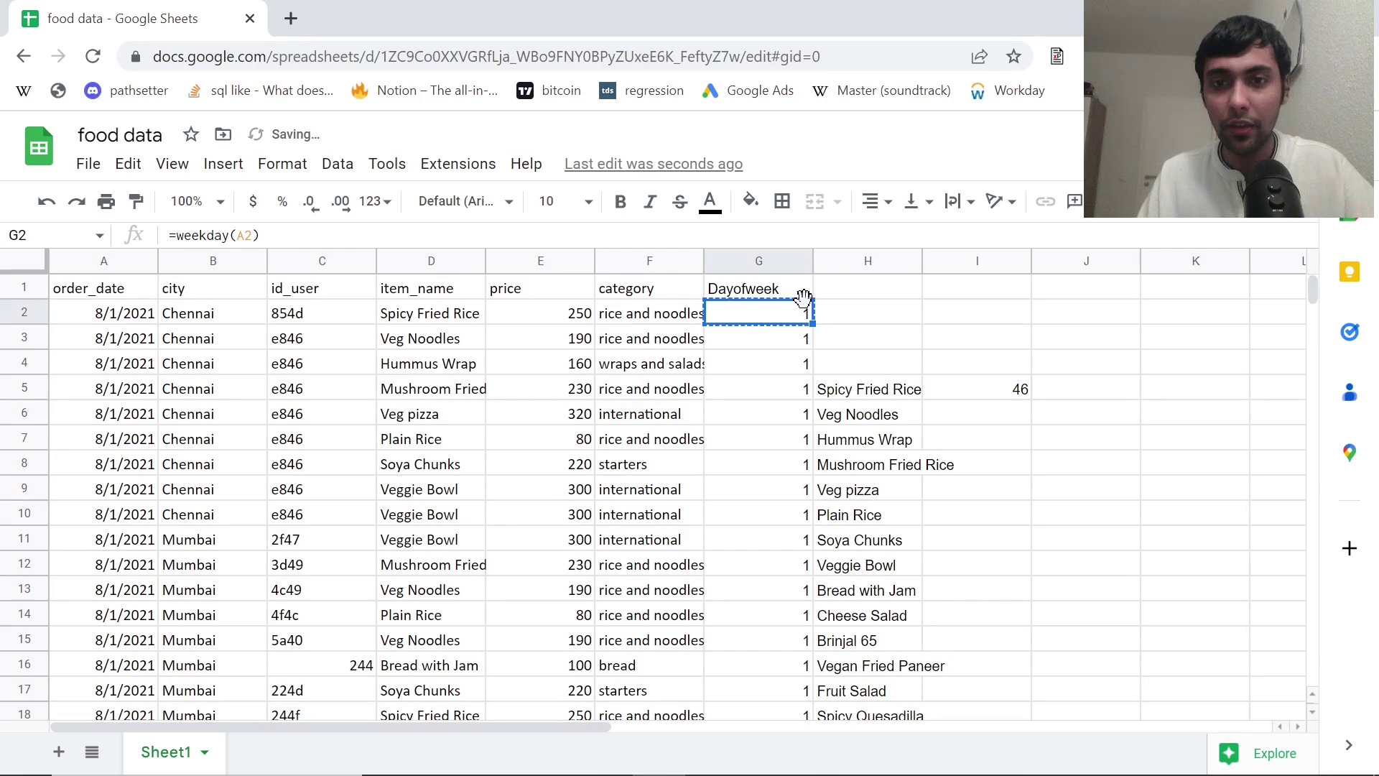
pyautogui.press('Right')
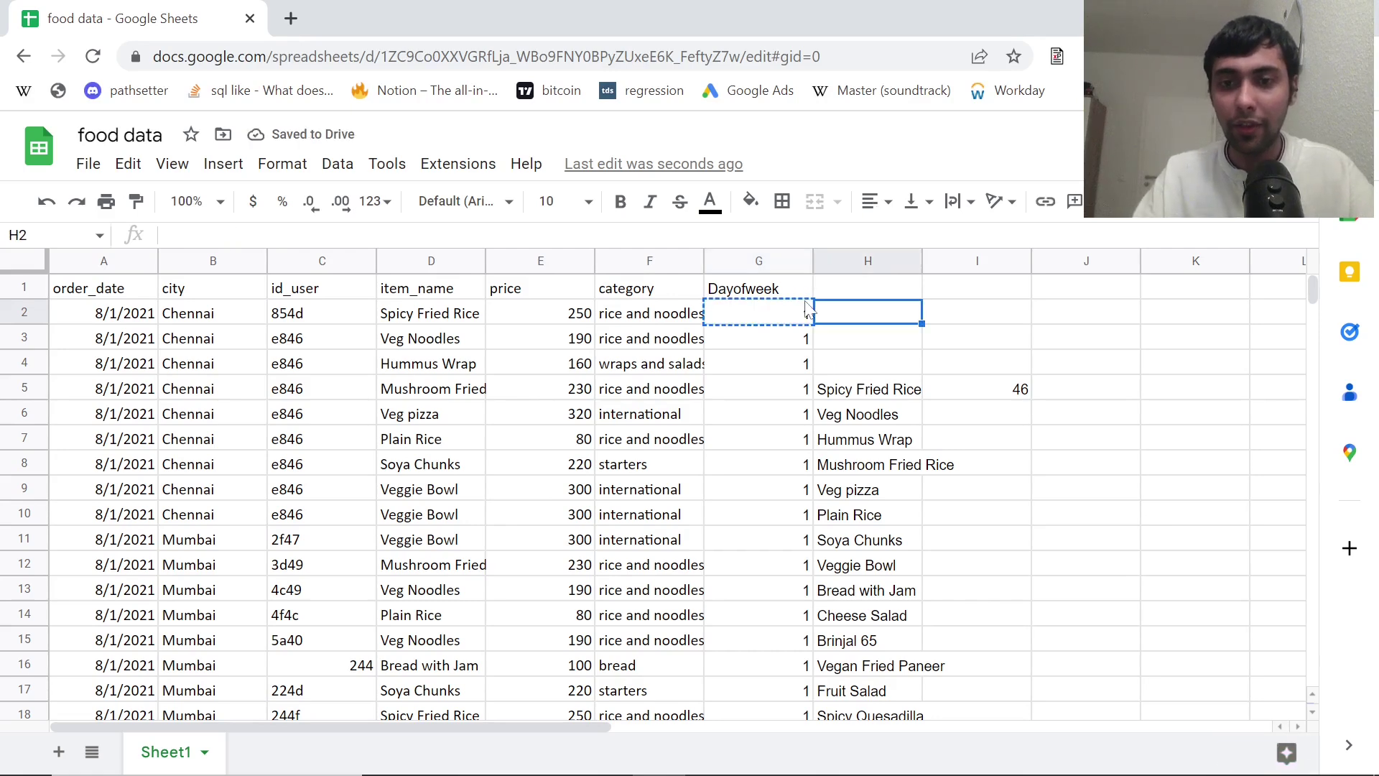
pyautogui.press('Down')
pyautogui.press('Left')
pyautogui.press('Down')
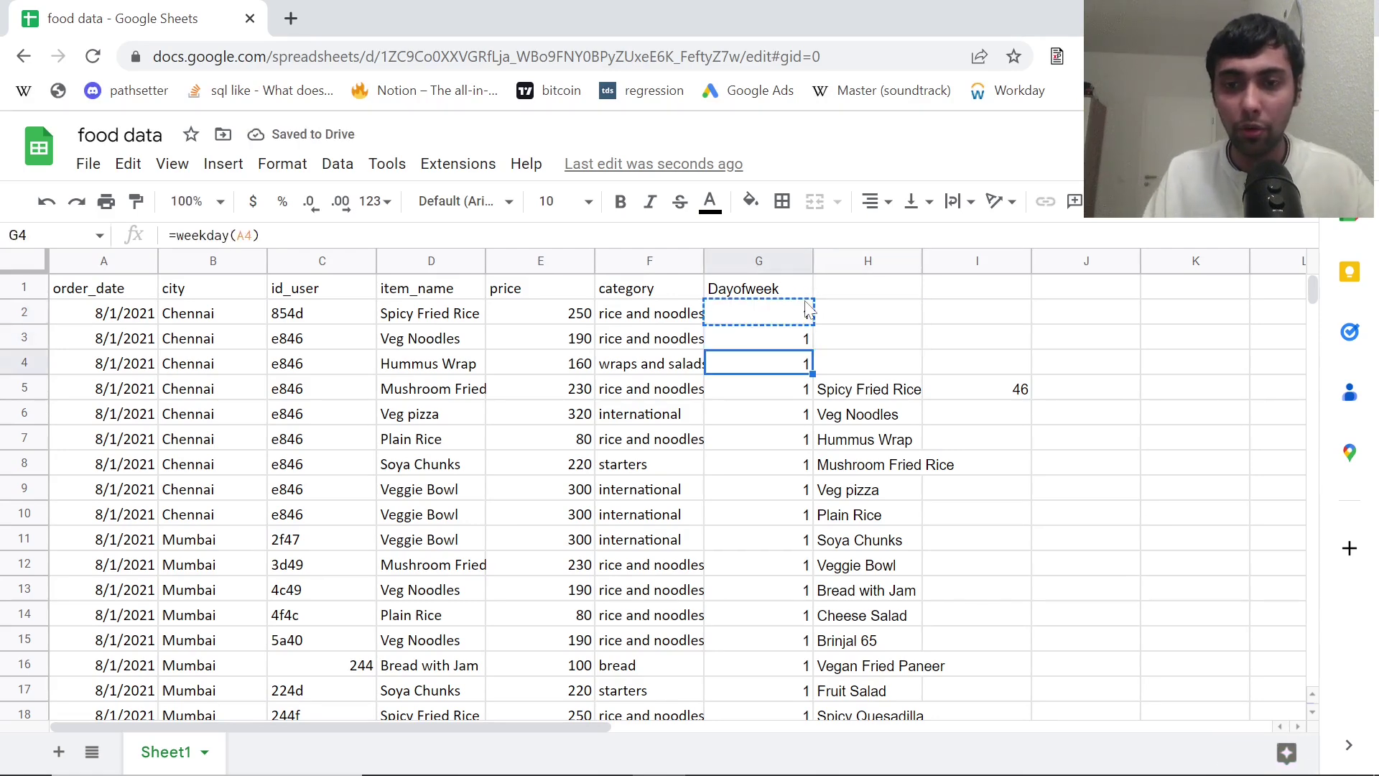
pyautogui.hotkey('ctrl', 'Down')
pyautogui.press('Up')
pyautogui.press('Up')
pyautogui.press('Up')
pyautogui.press('Down')
pyautogui.press('Down')
pyautogui.press('Down')
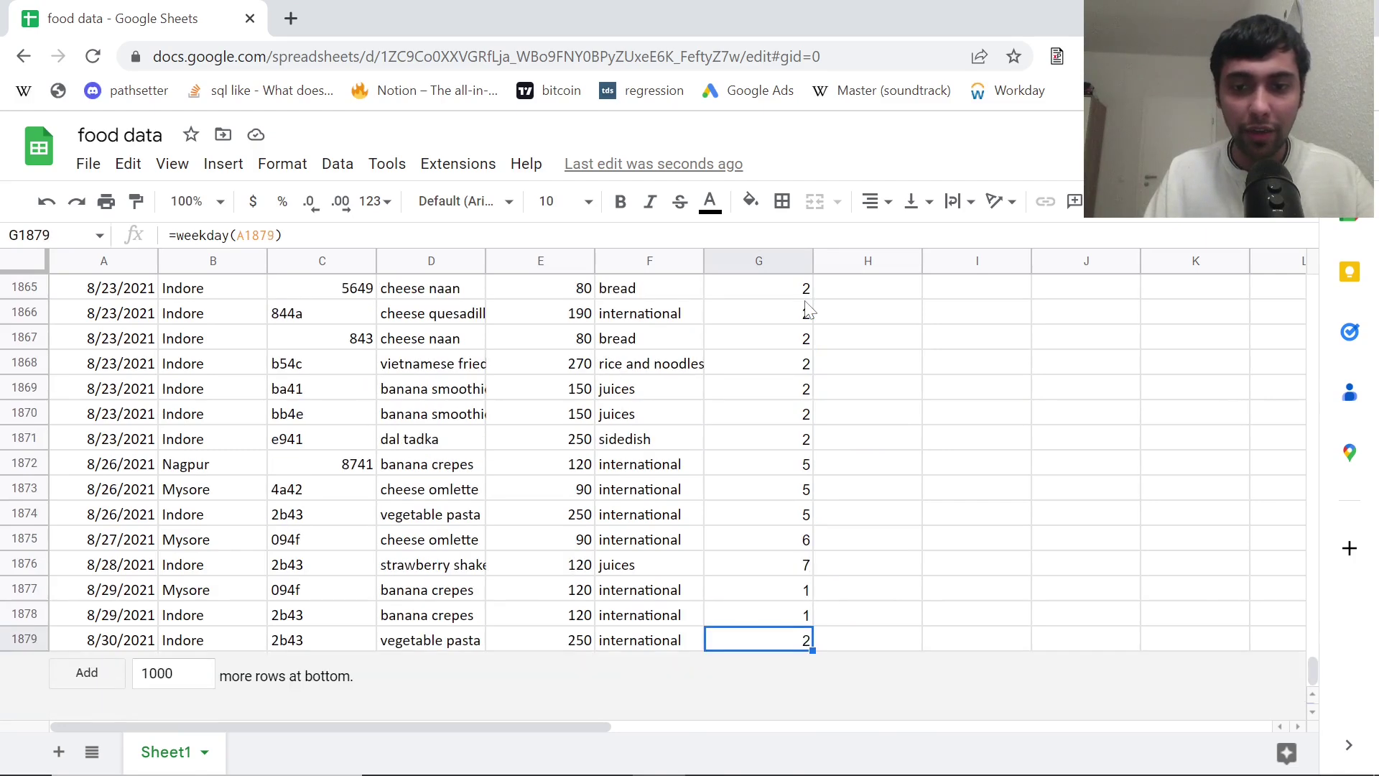
pyautogui.press('Up')
pyautogui.press('Up')
pyautogui.press('Down')
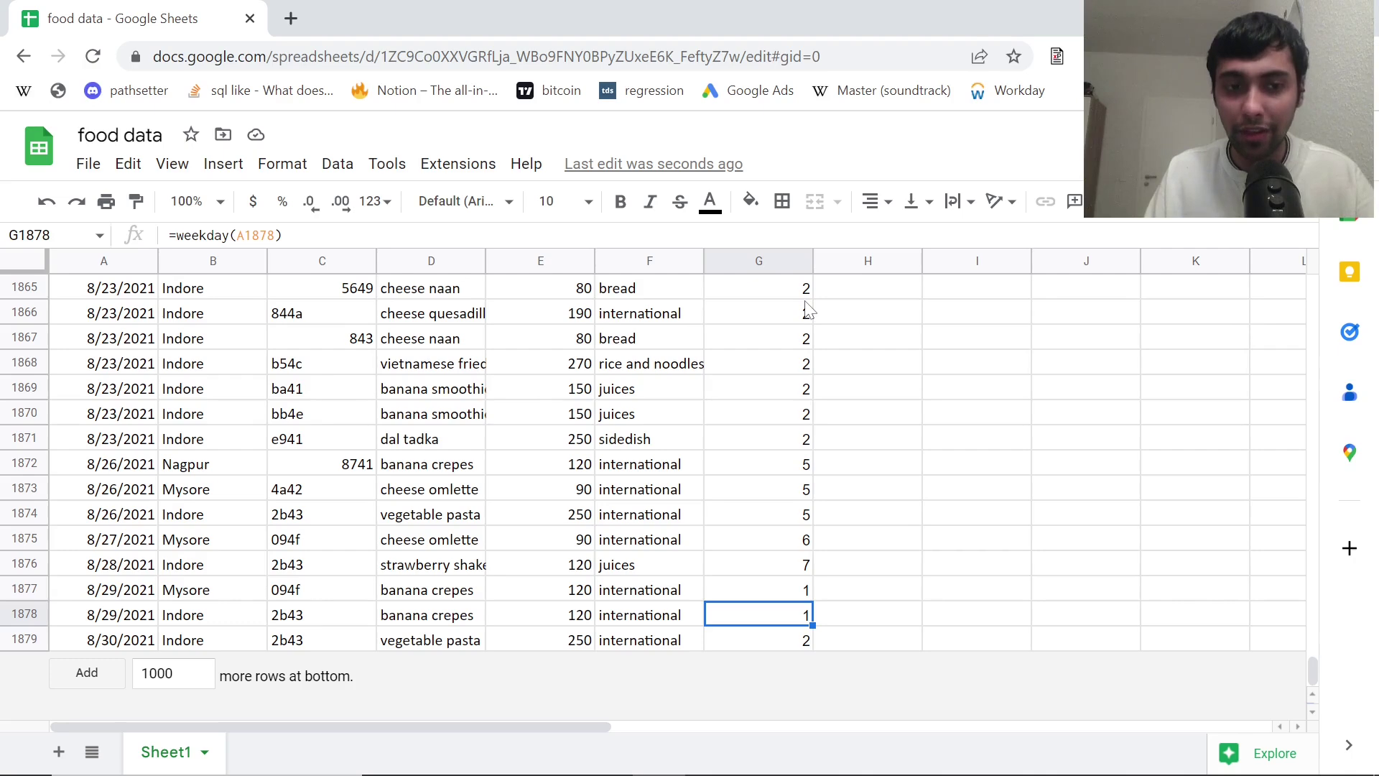
pyautogui.press('Down')
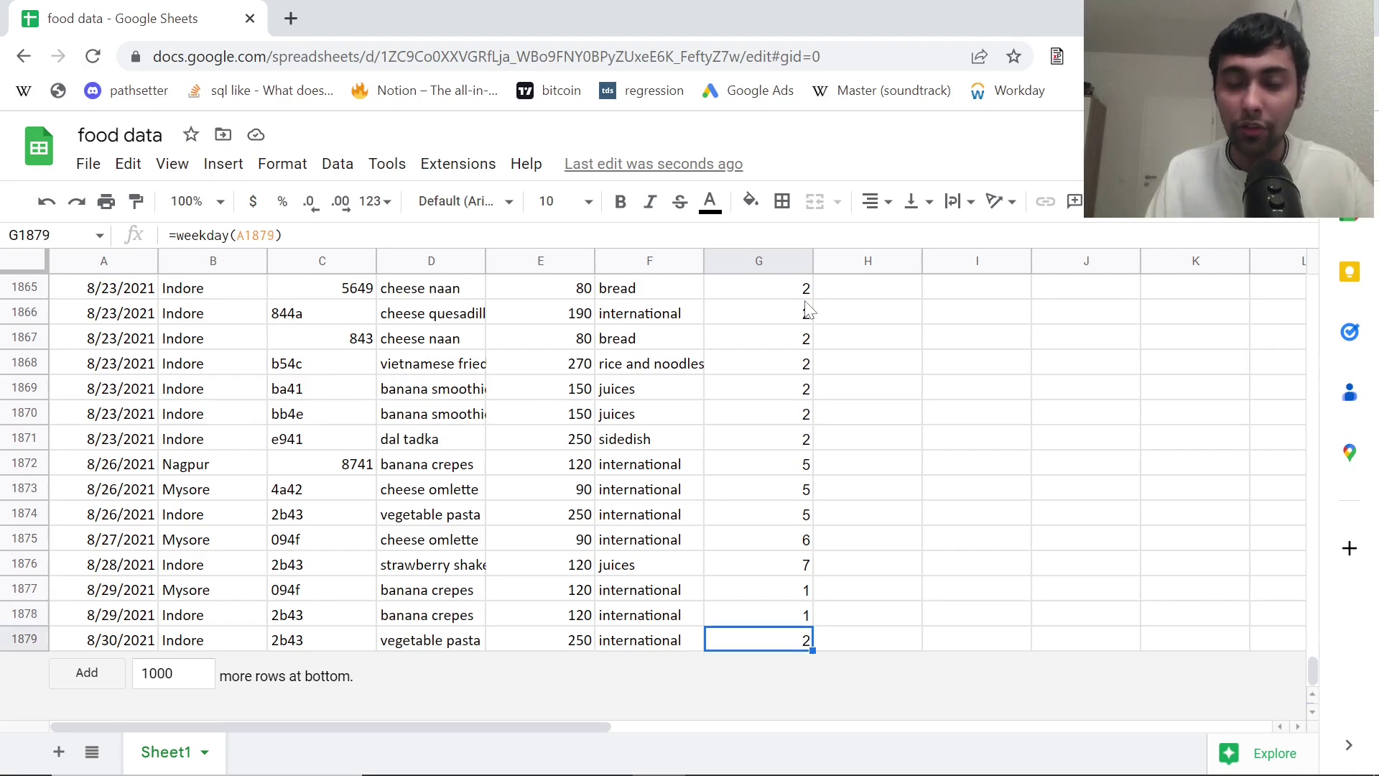
pyautogui.hotkey('ctrl', 'Up')
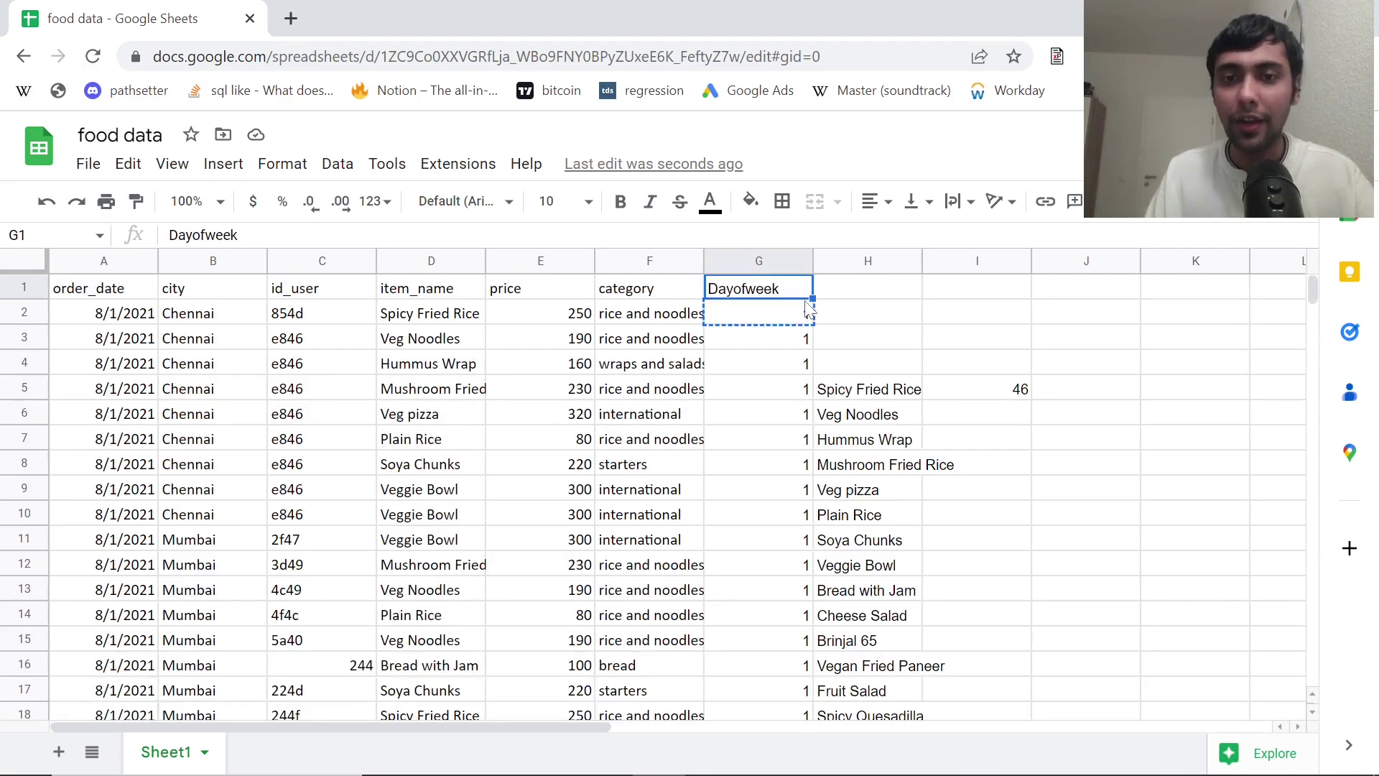
pyautogui.press('Right')
pyautogui.press('Down')
pyautogui.press('Return')
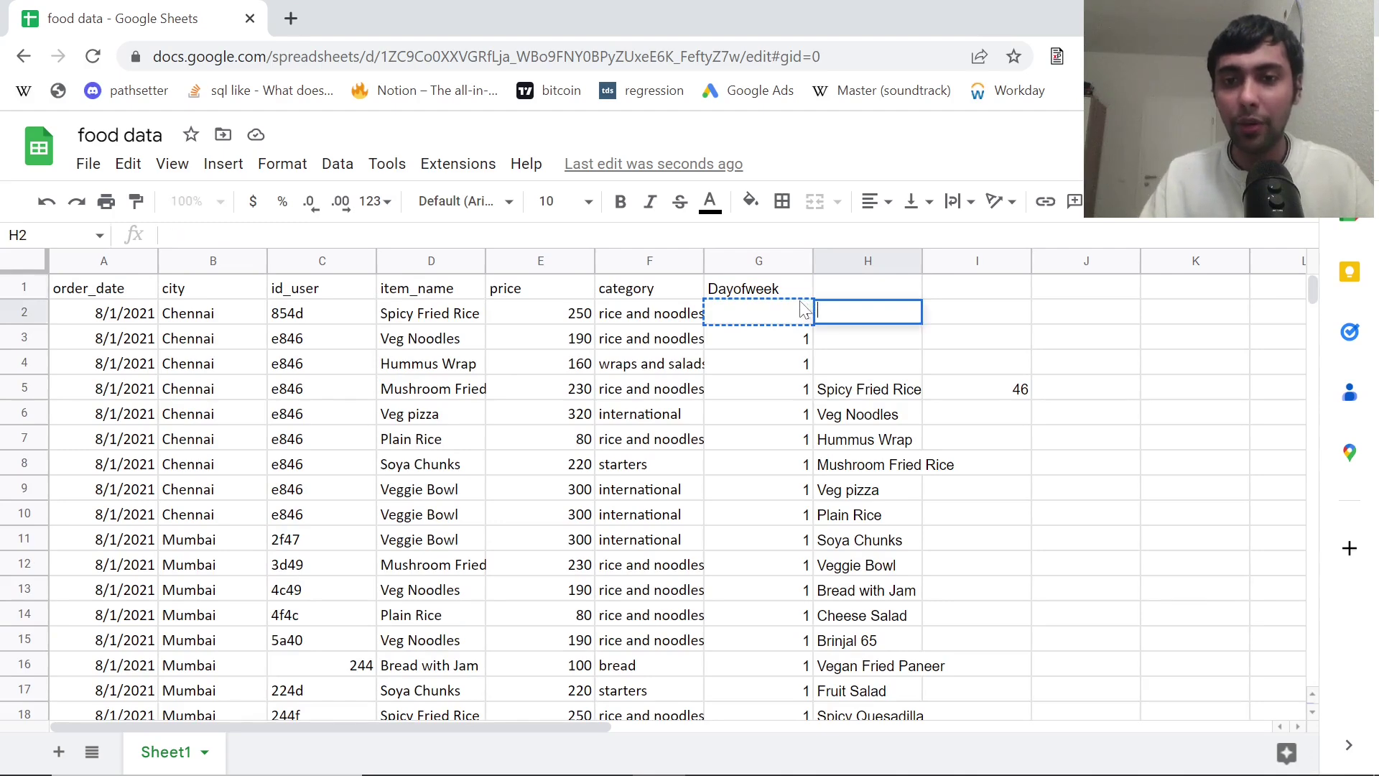
pyautogui.press('Return')
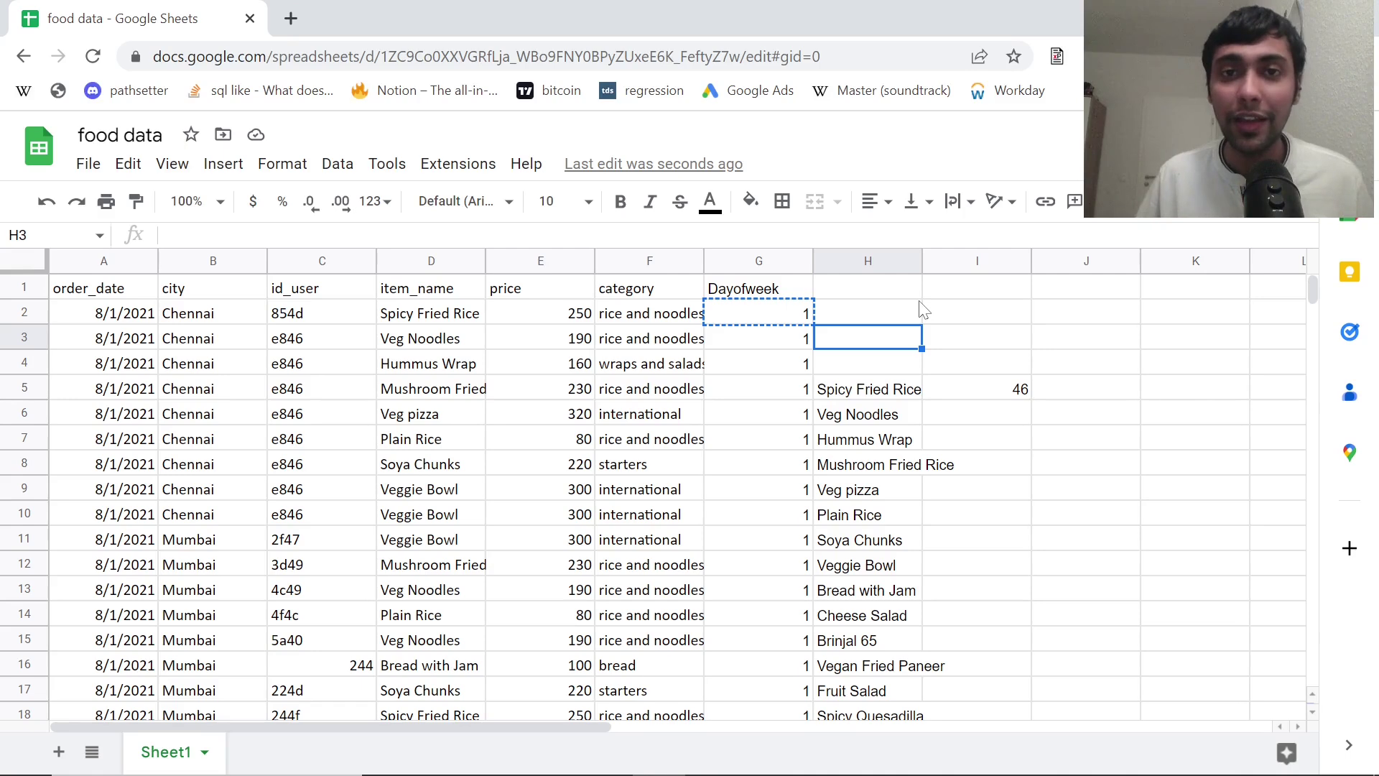
pyautogui.press('Left')
pyautogui.press('Up')
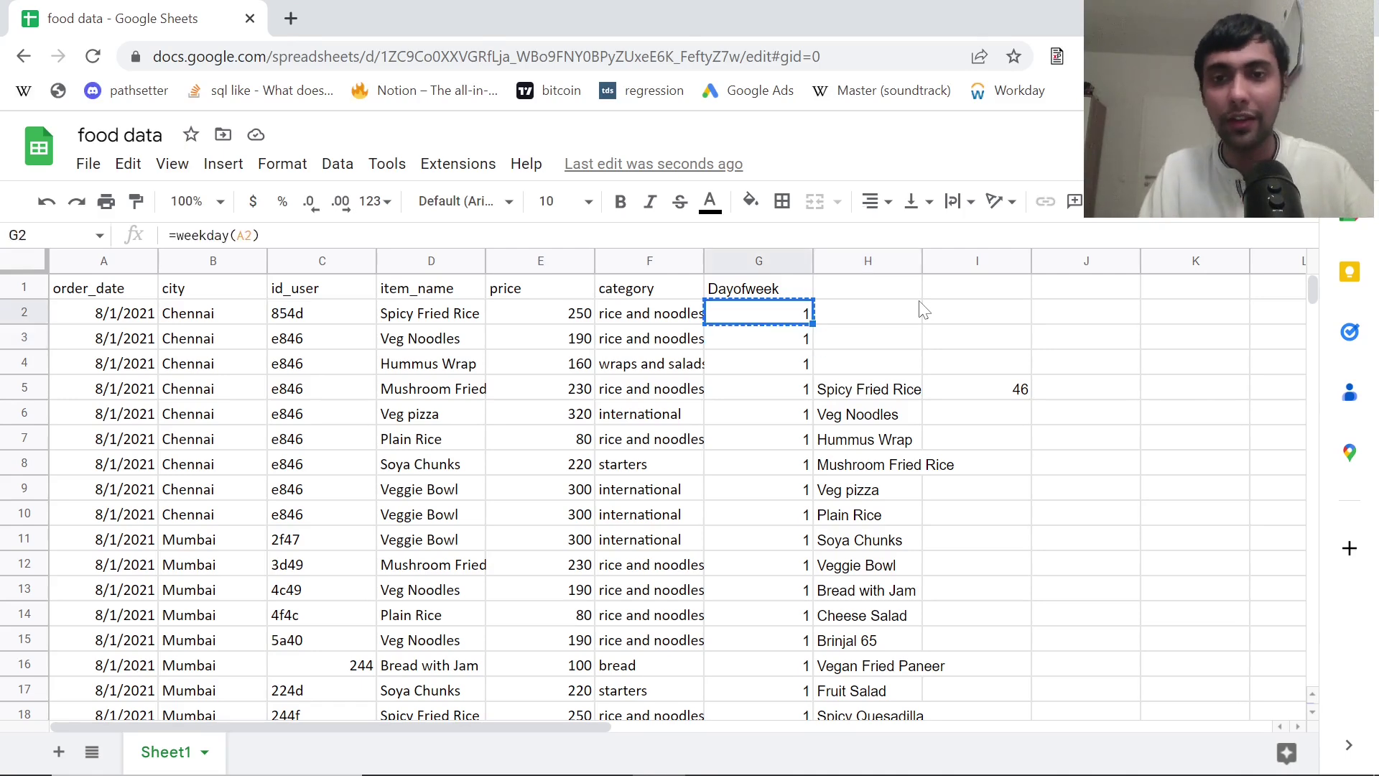
pyautogui.press('Up')
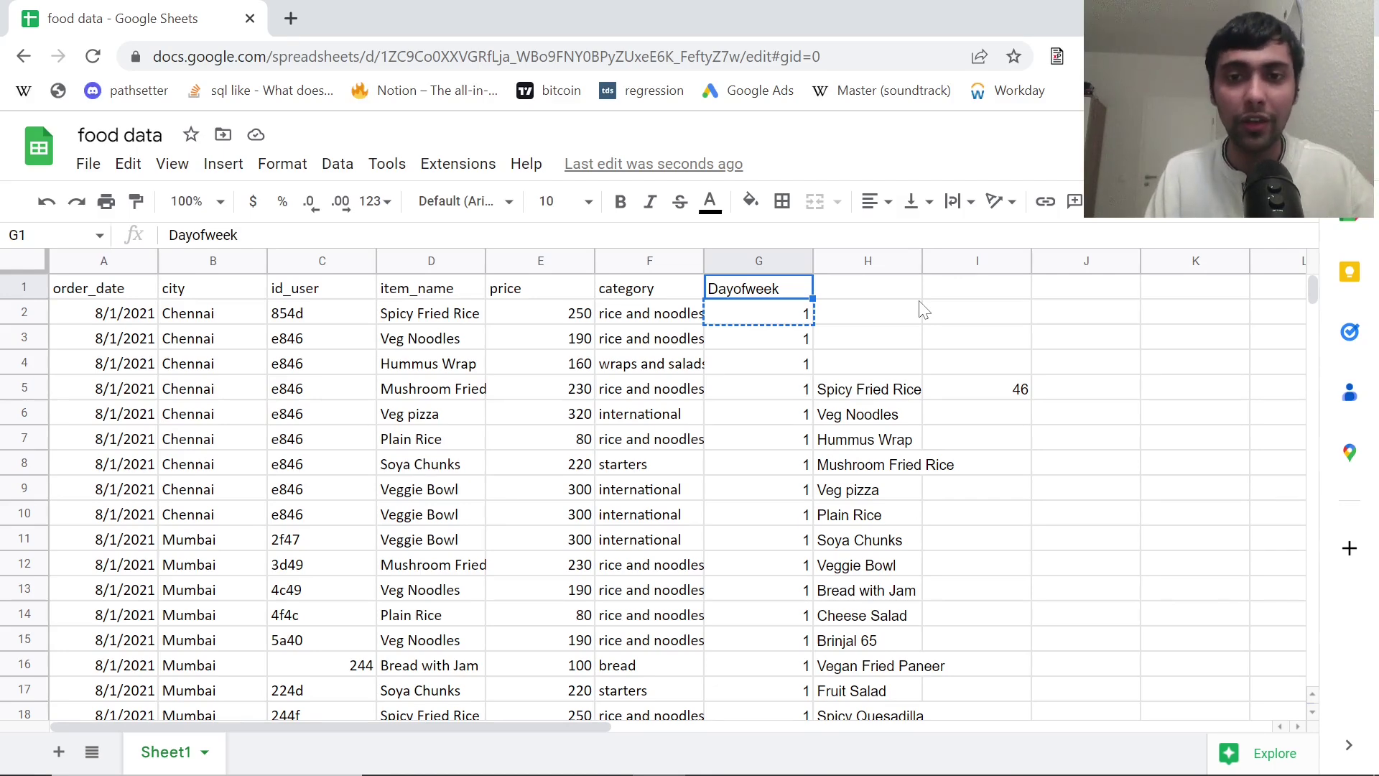
pyautogui.press('Right')
pyautogui.press('Right')
pyautogui.press('Right')
pyautogui.press('Down')
pyautogui.press('Down')
pyautogui.press('Down')
pyautogui.press('Right')
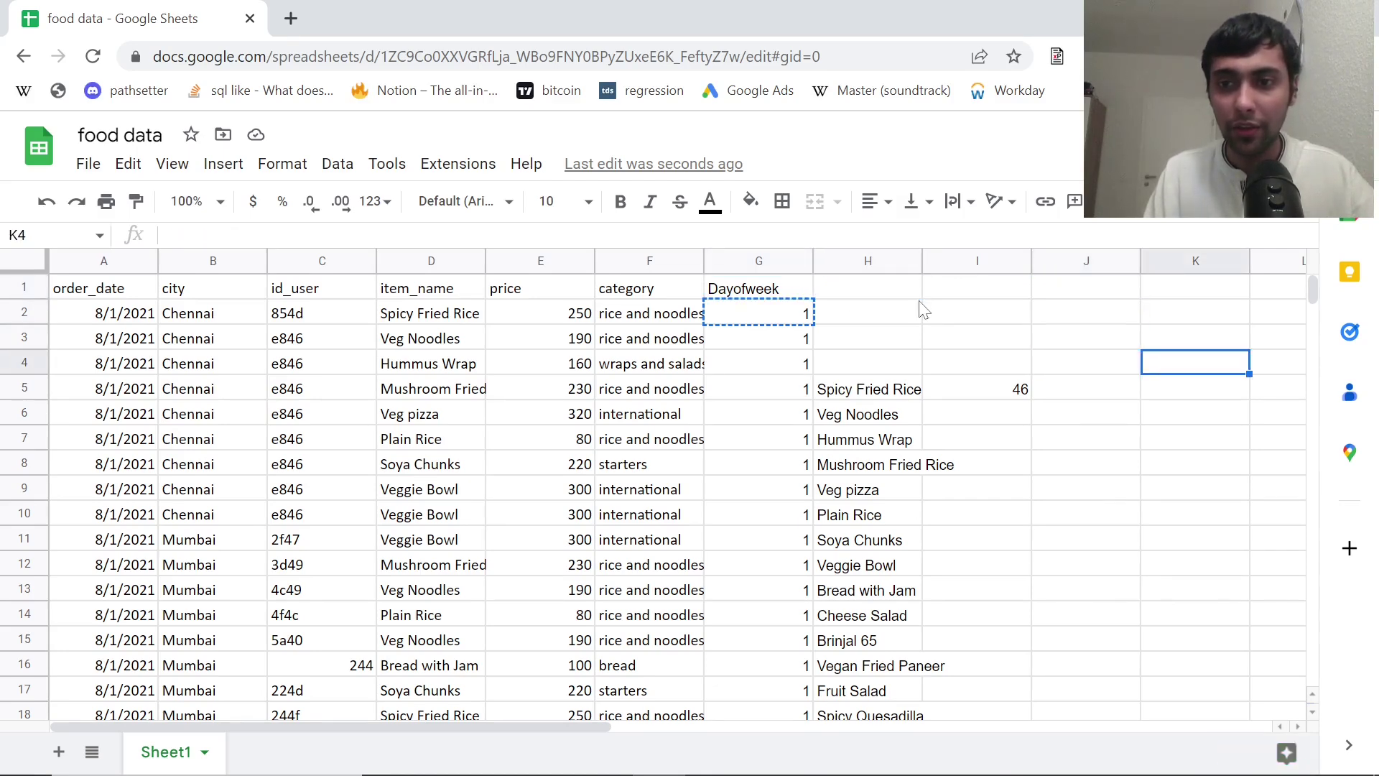
pyautogui.press('Down')
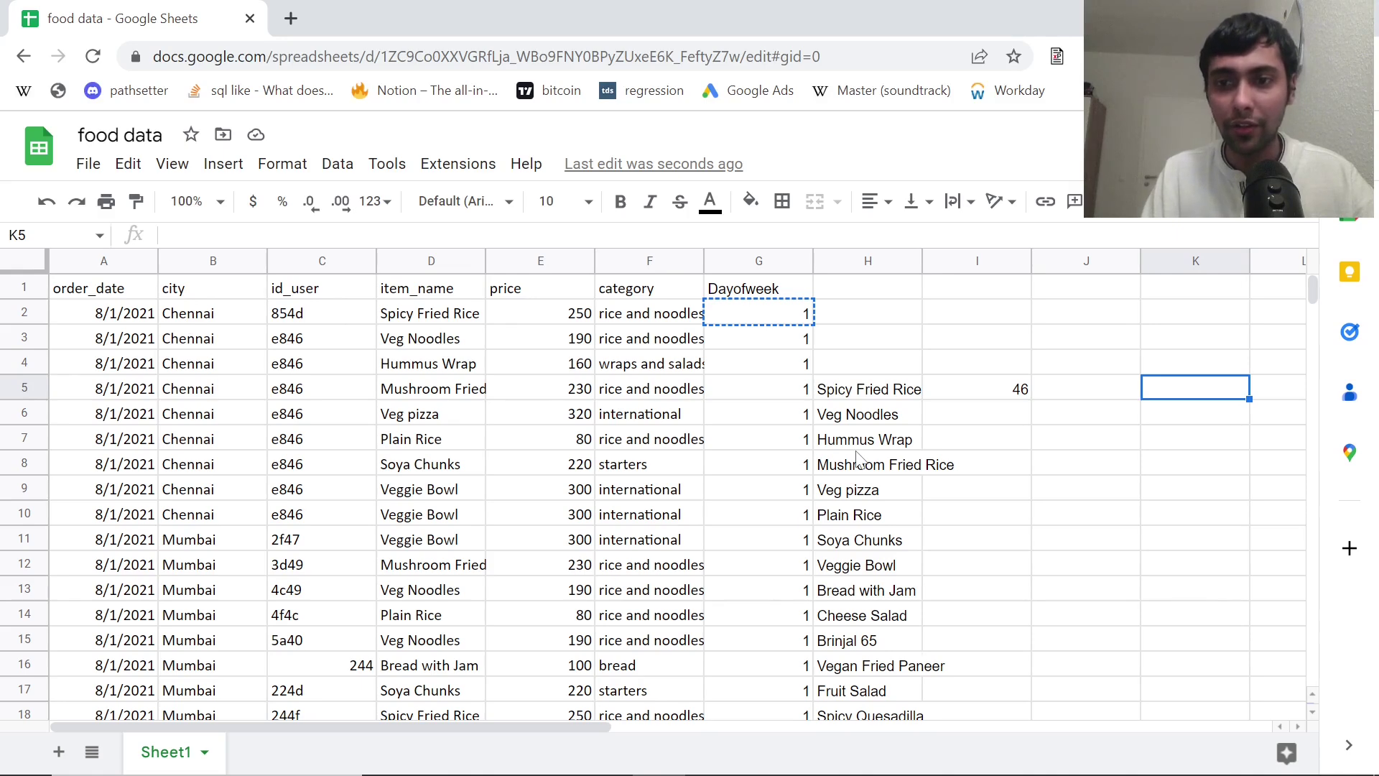
# Enter =unique(B2:B1879) in K5 to list the distinct cities.
pyautogui.hscroll(1, 859, 459)
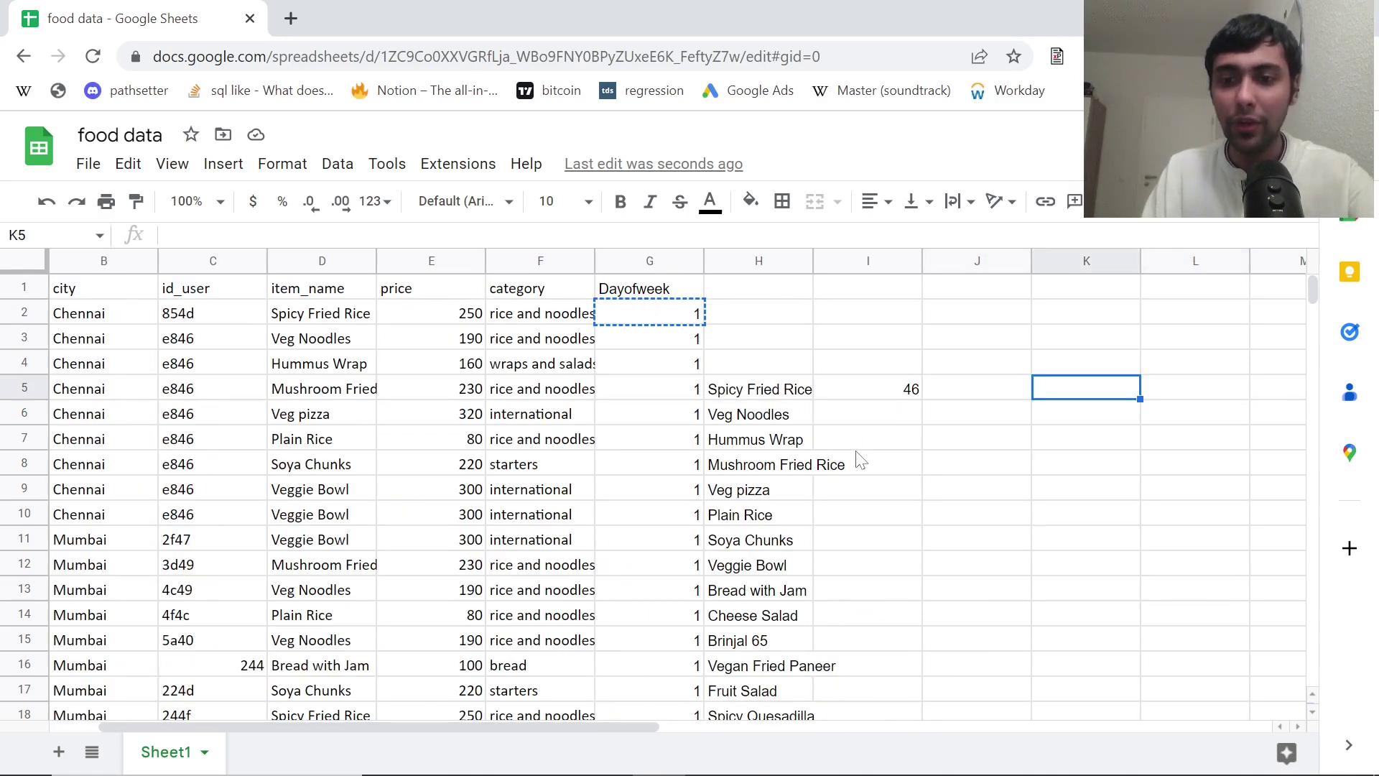
pyautogui.write('=unique')
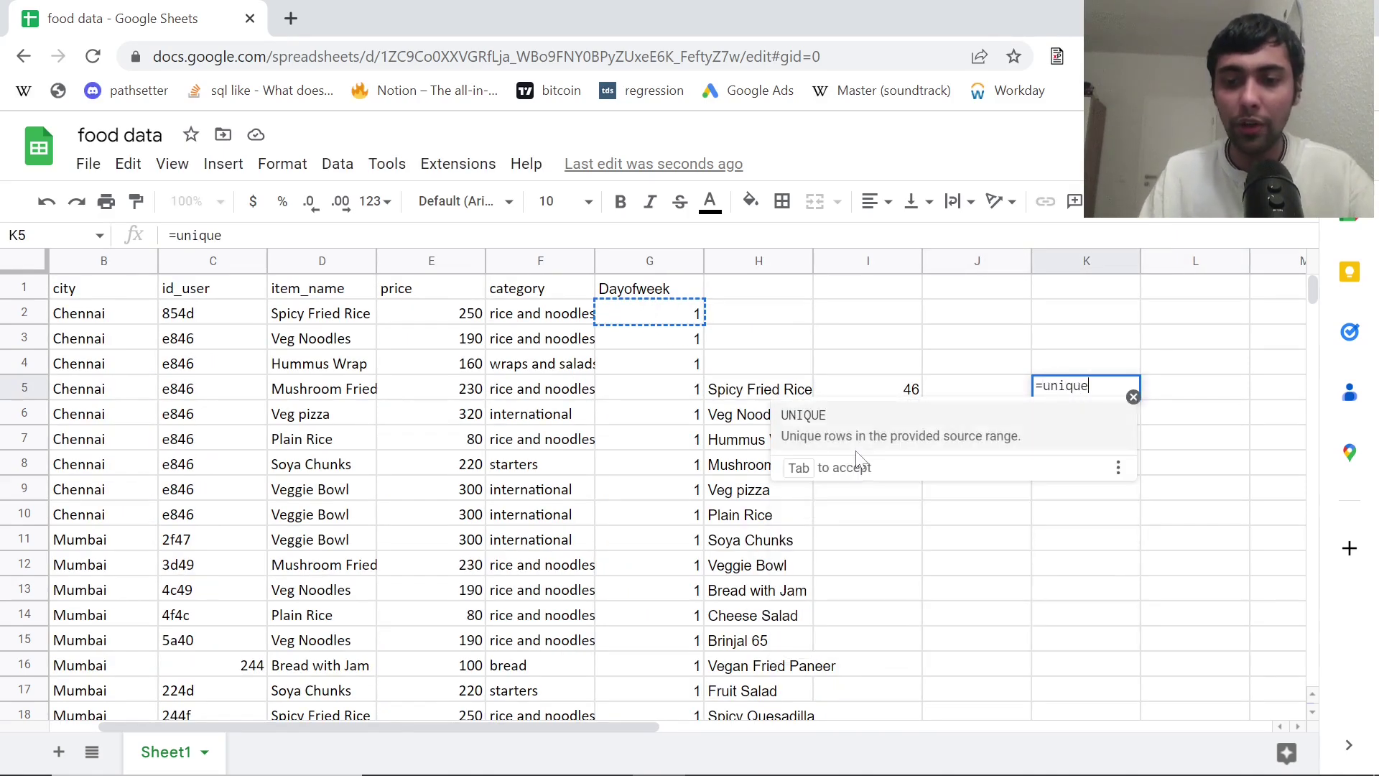
pyautogui.write('(')
pyautogui.press('Left')
pyautogui.press('Left')
pyautogui.press('Left')
pyautogui.press('Left')
pyautogui.press('Left')
pyautogui.press('Left')
pyautogui.press('Left')
pyautogui.press('Left')
pyautogui.press('Left')
pyautogui.press('Left')
pyautogui.press('Up')
pyautogui.press('Up')
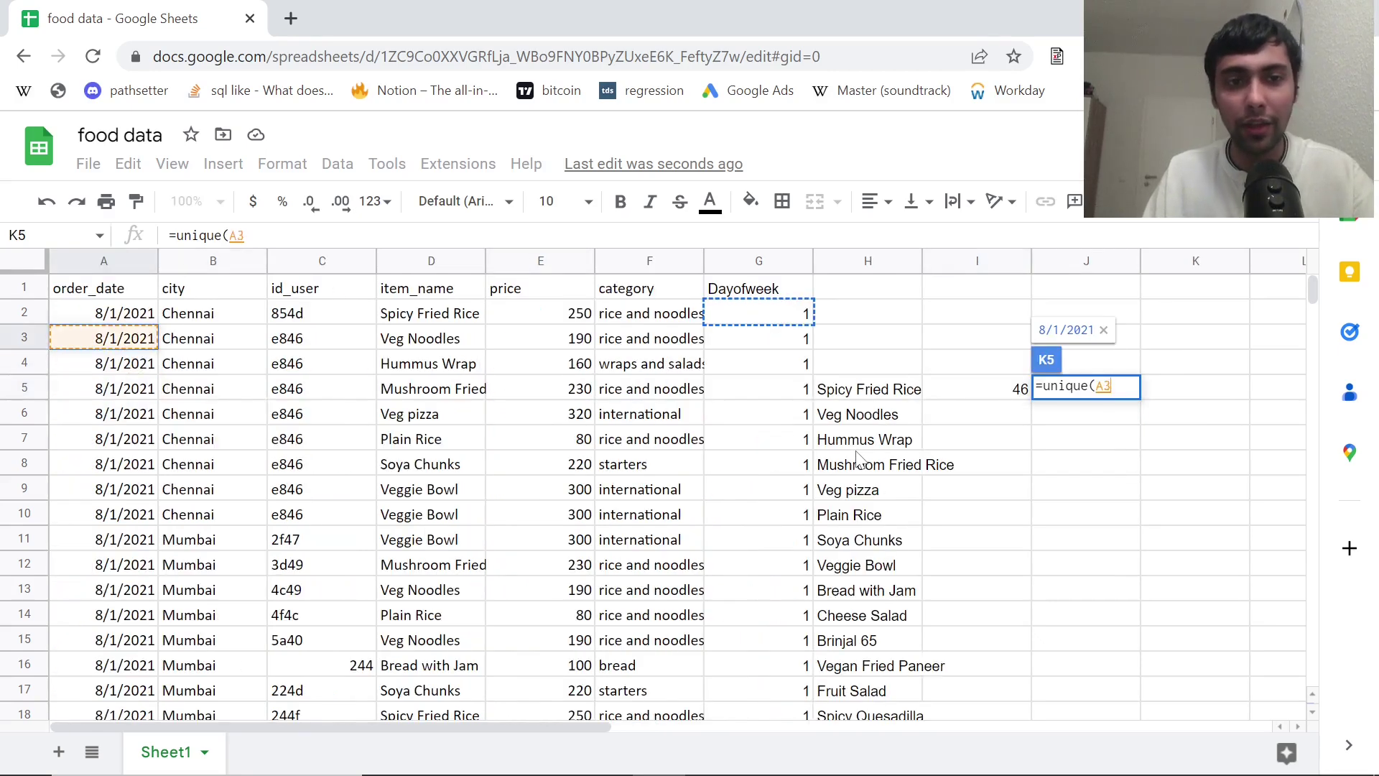
pyautogui.press('Right')
pyautogui.press('Up')
pyautogui.hotkey('ctrl', 'shift', 'Down')
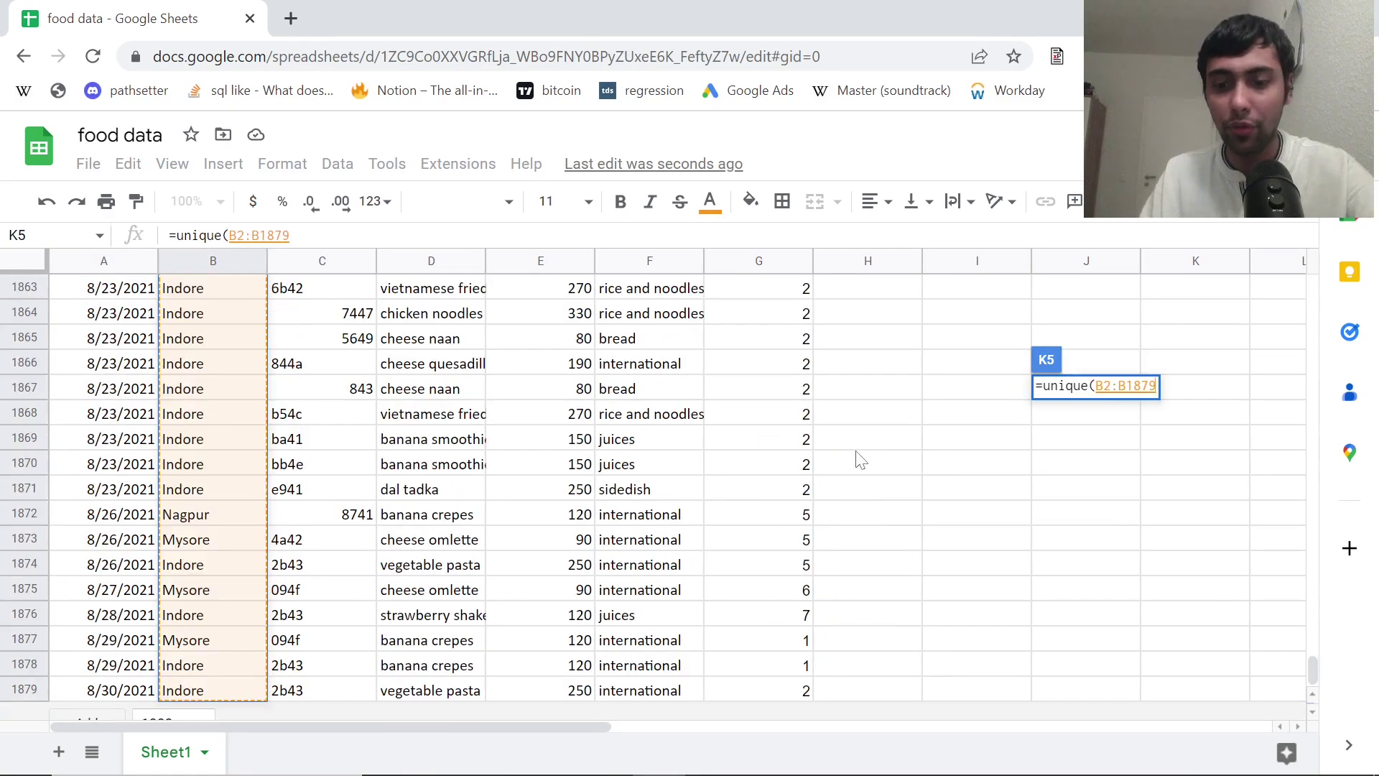
pyautogui.write(')')
pyautogui.press('Return')
# Check the city list from Chennai down to Nagpur, then select cell L4.
pyautogui.press('Up')
pyautogui.press('Up')
pyautogui.press('Up')
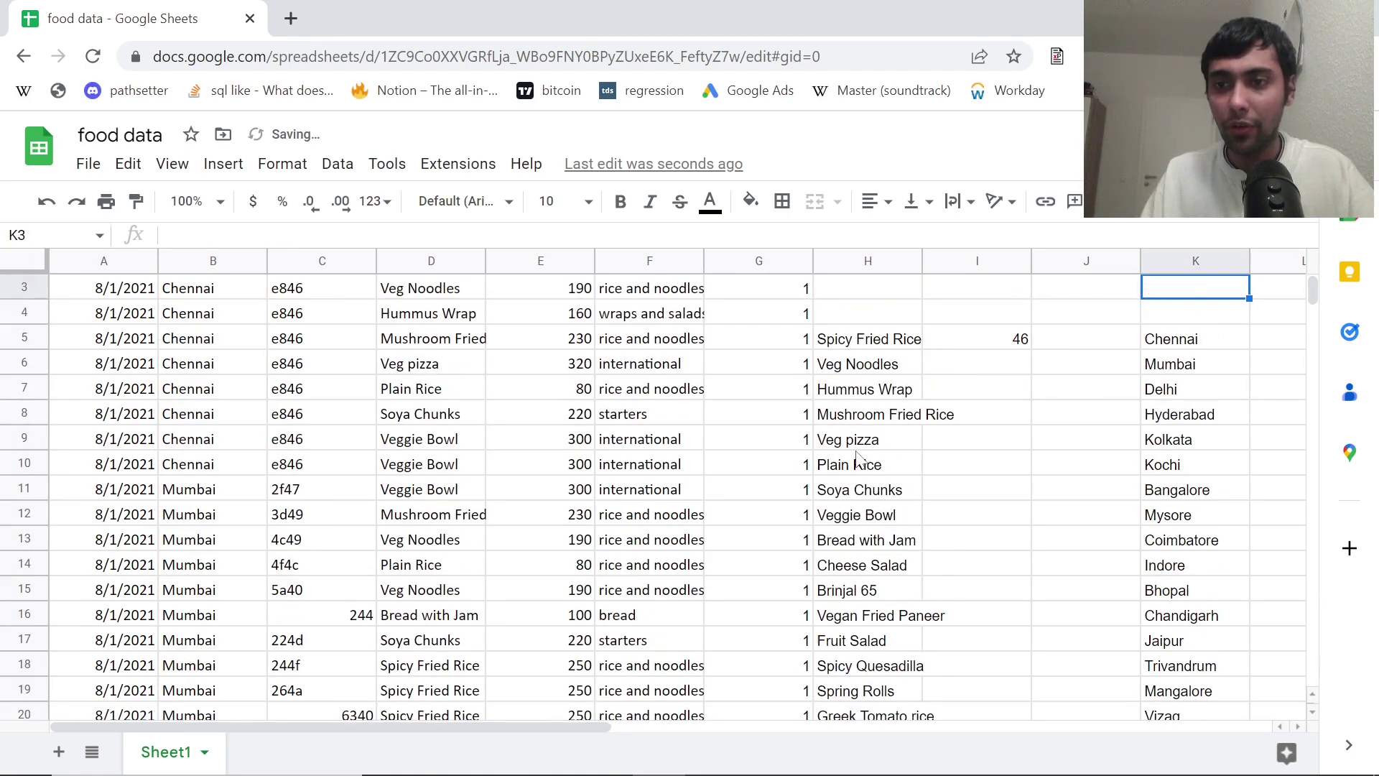
pyautogui.press('Down')
pyautogui.press('Down')
pyautogui.hotkey('ctrl', 'Down')
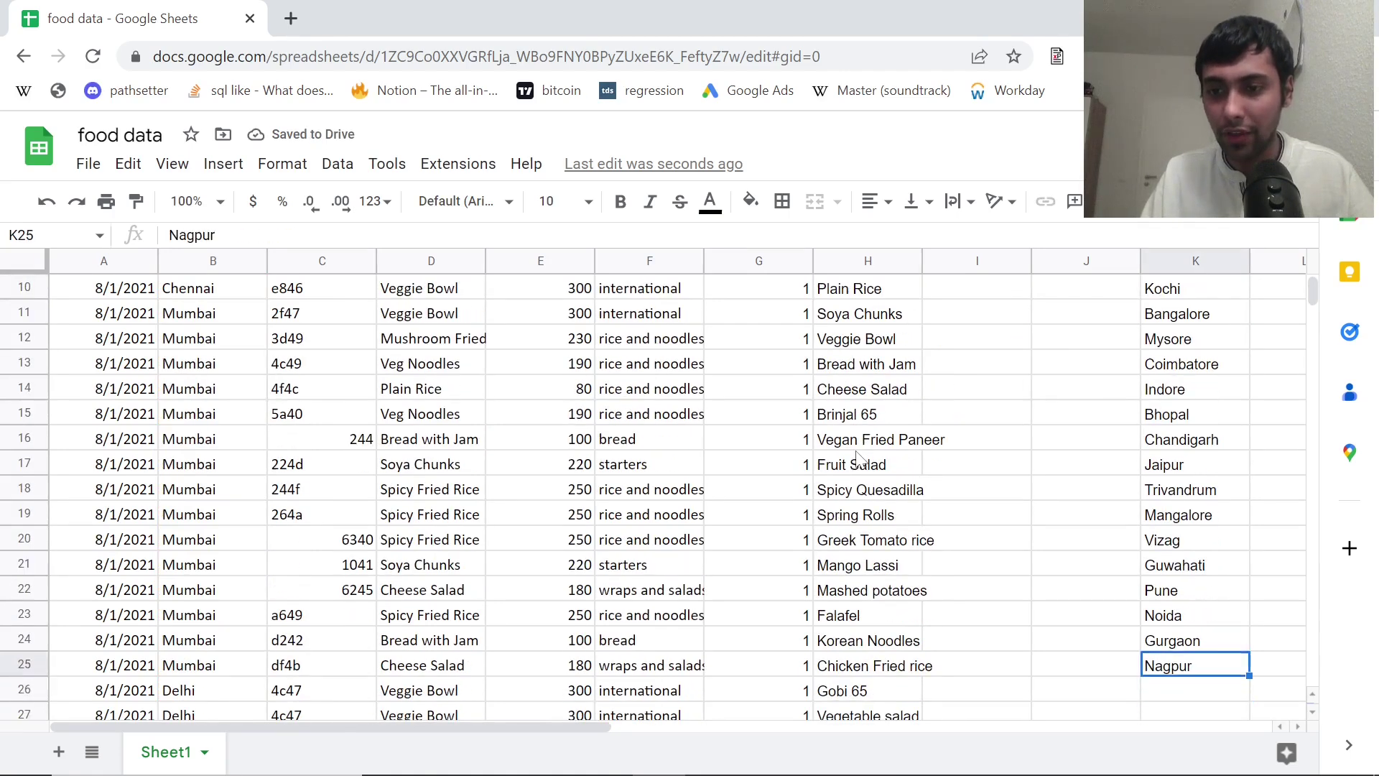
pyautogui.press('Up')
pyautogui.press('Up')
pyautogui.press('Up')
pyautogui.press('Up')
pyautogui.press('Up')
pyautogui.press('Up')
pyautogui.press('Up')
pyautogui.press('Up')
pyautogui.press('Up')
pyautogui.press('Up')
pyautogui.press('Up')
pyautogui.press('Up')
pyautogui.press('Up')
pyautogui.press('Up')
pyautogui.press('Up')
pyautogui.press('Up')
pyautogui.press('Up')
pyautogui.press('Up')
pyautogui.press('Up')
pyautogui.press('Up')
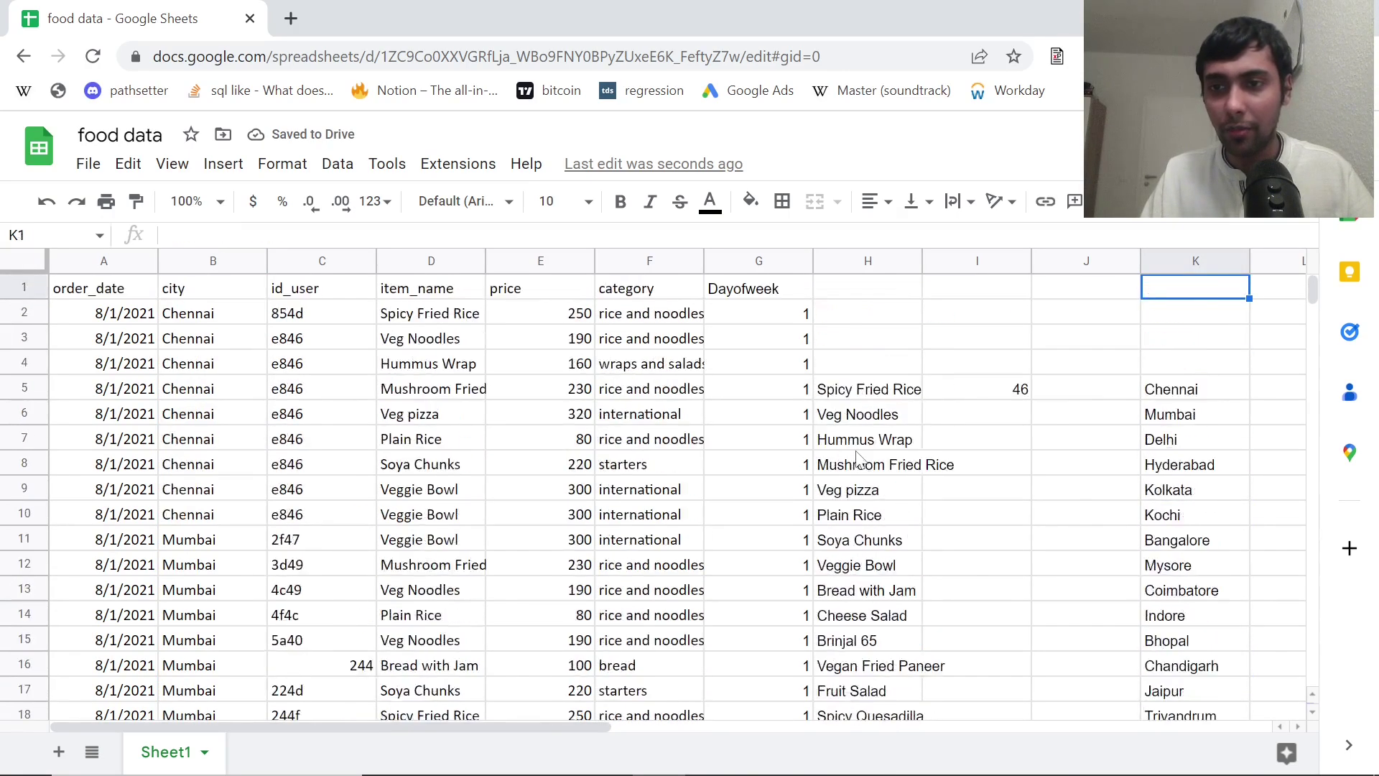
pyautogui.press('Right')
pyautogui.press('Right')
pyautogui.press('Left')
pyautogui.press('Down')
pyautogui.press('Left')
pyautogui.press('Down')
pyautogui.press('Right')
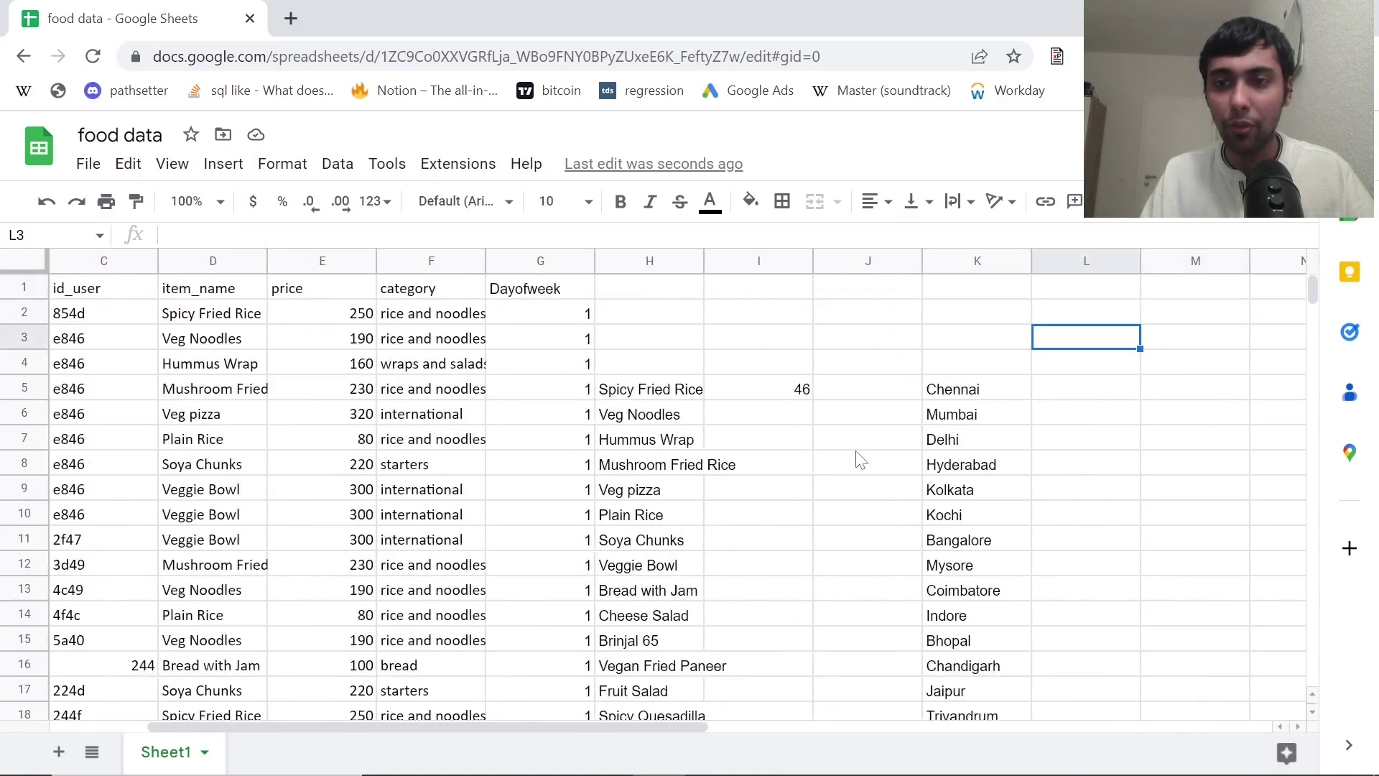
pyautogui.press('Down')
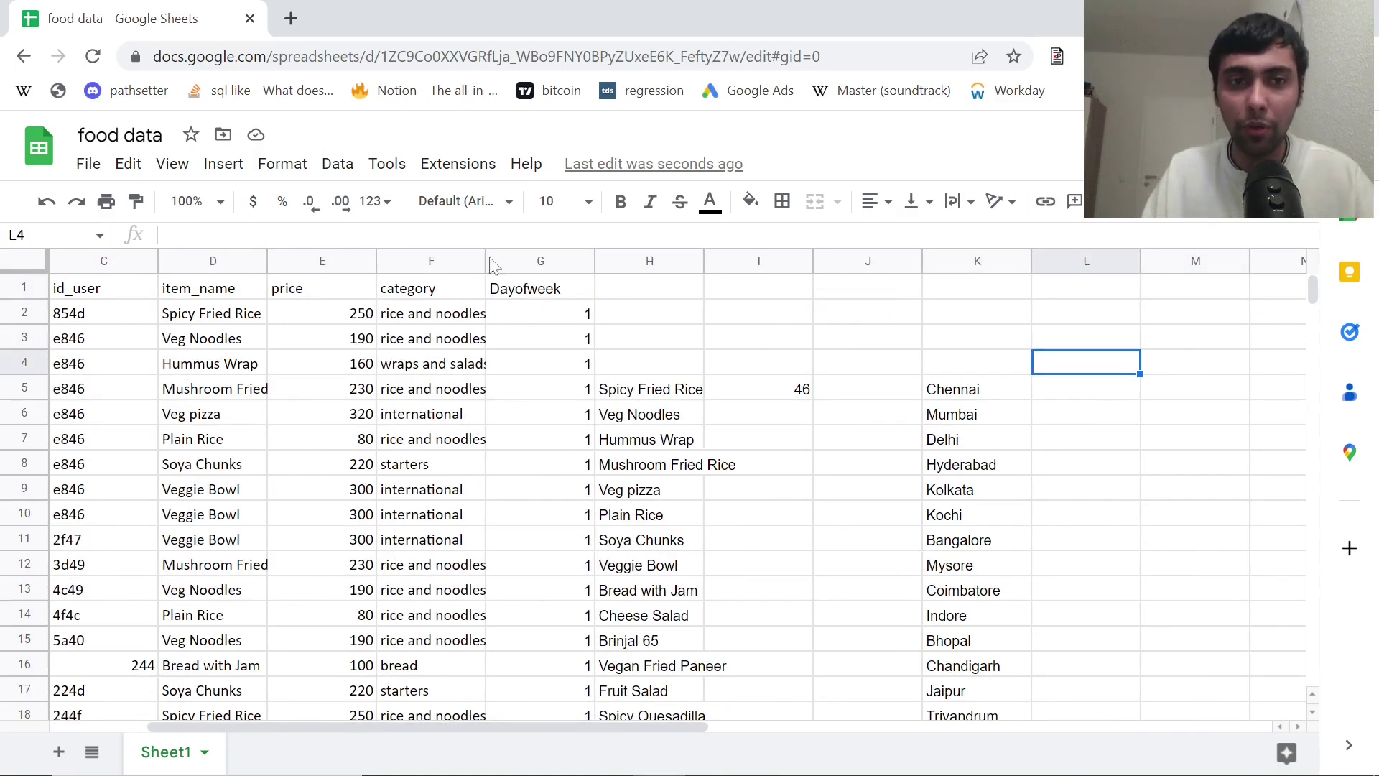
# Add a Dropdown (from a range) validation rule on L4 sourced from column K.
pyautogui.click(346, 170)
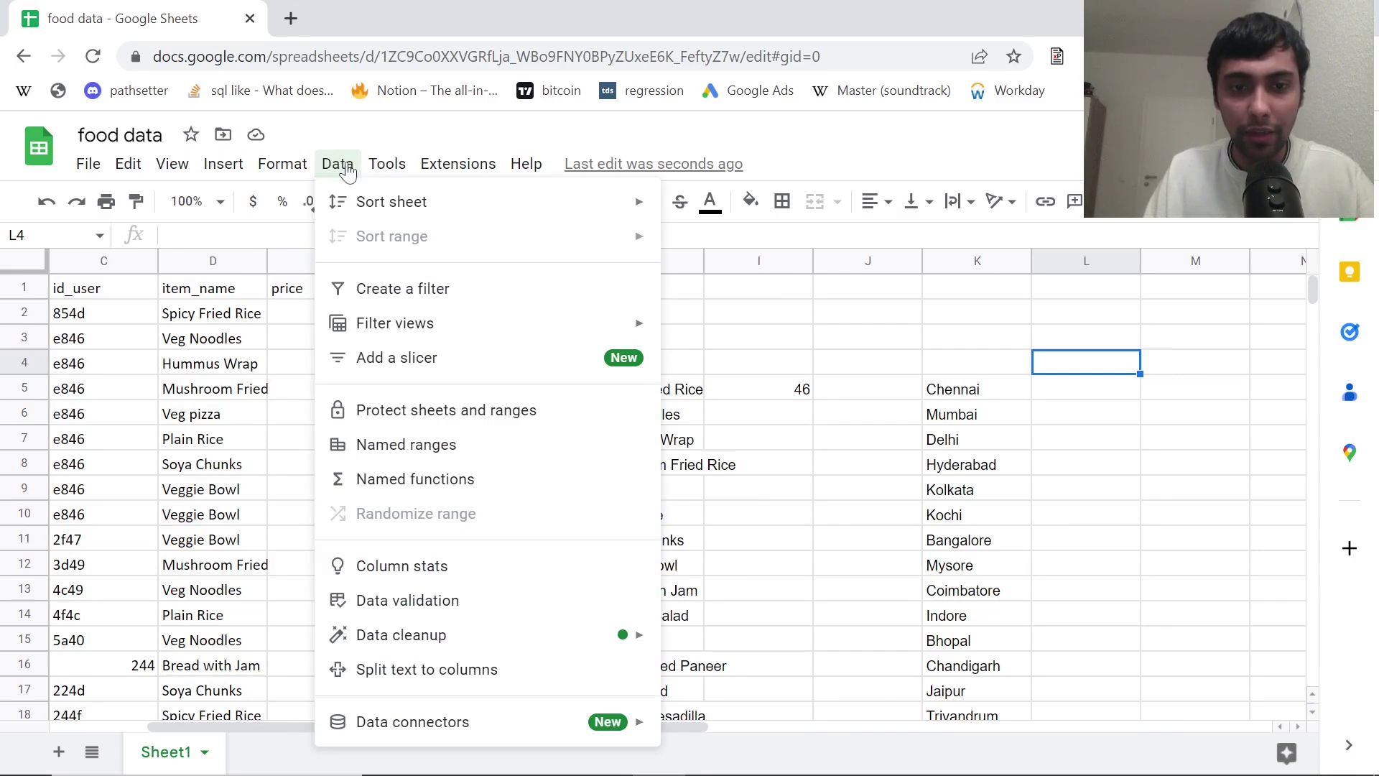
pyautogui.click(478, 600)
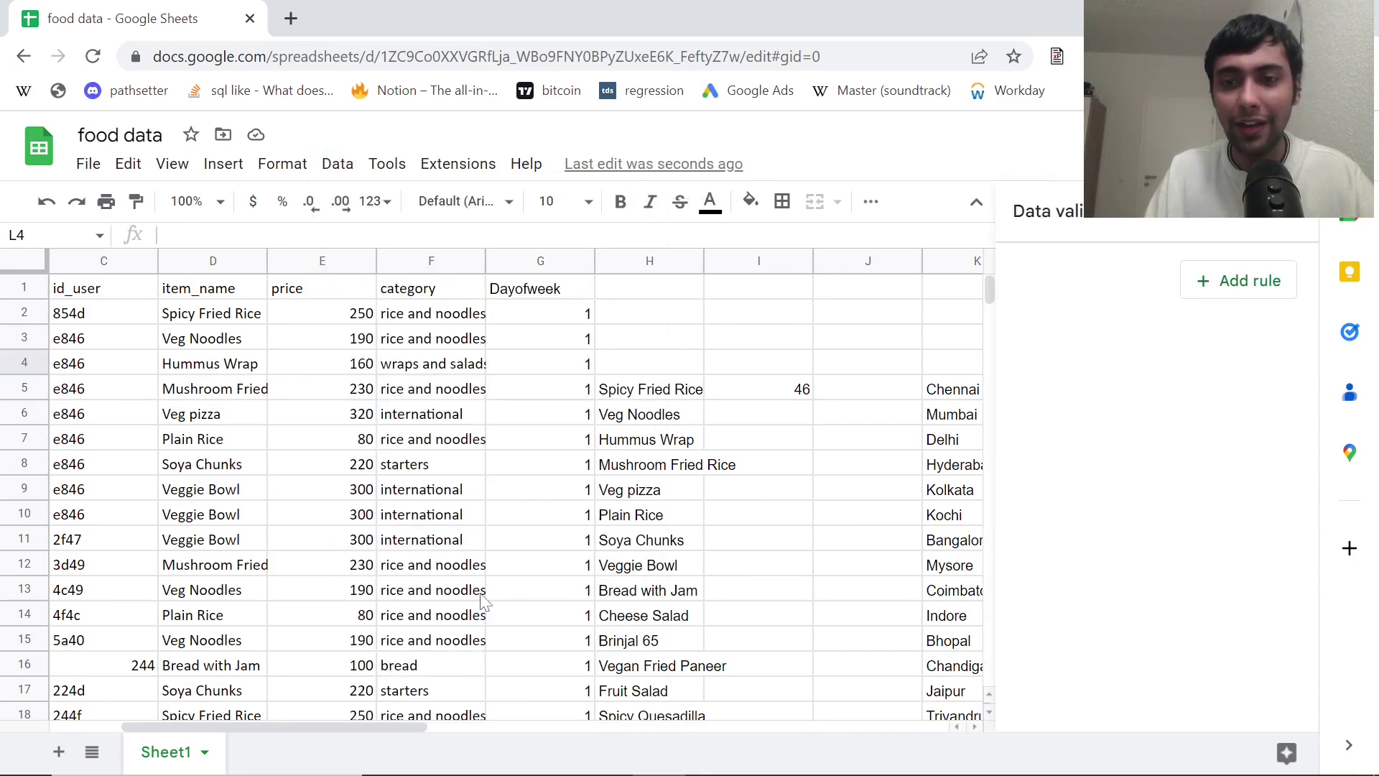
pyautogui.click(1233, 287)
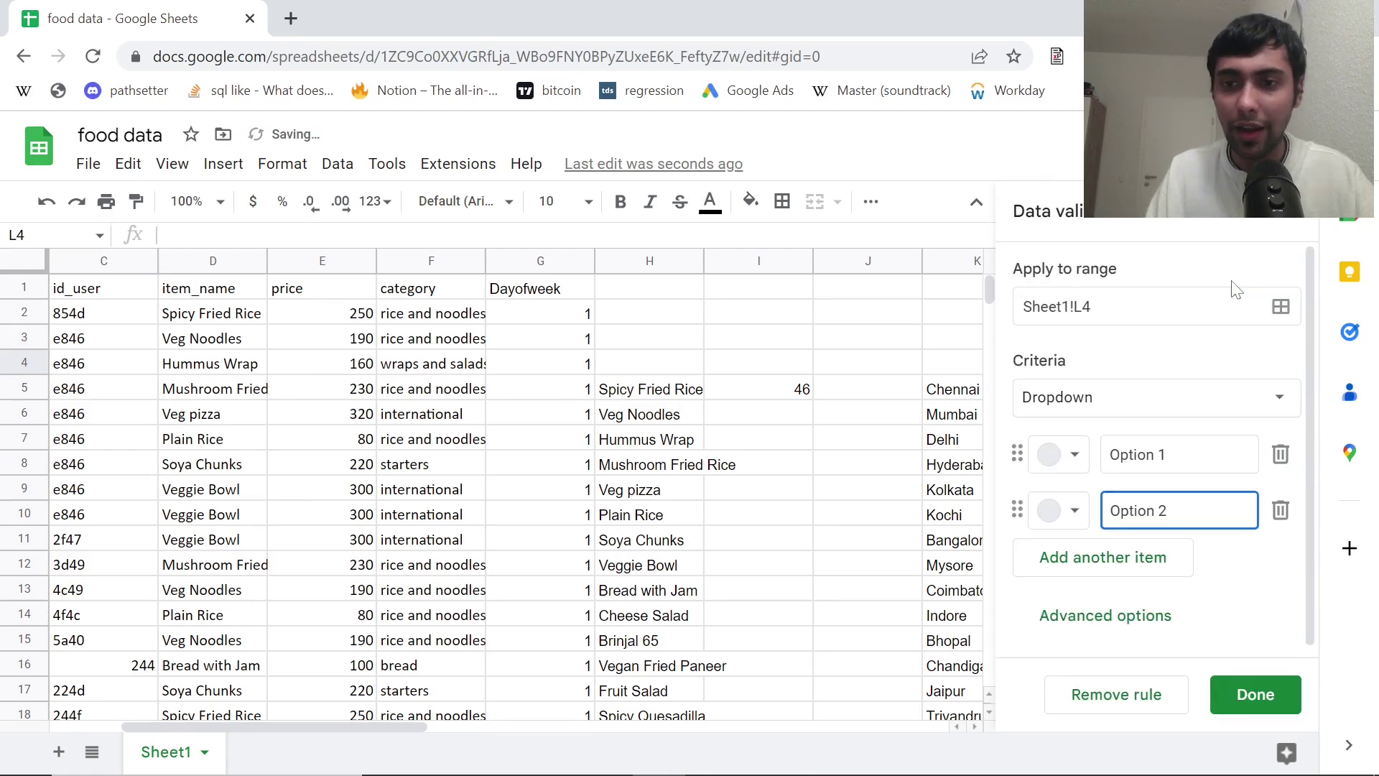
pyautogui.click(1263, 397)
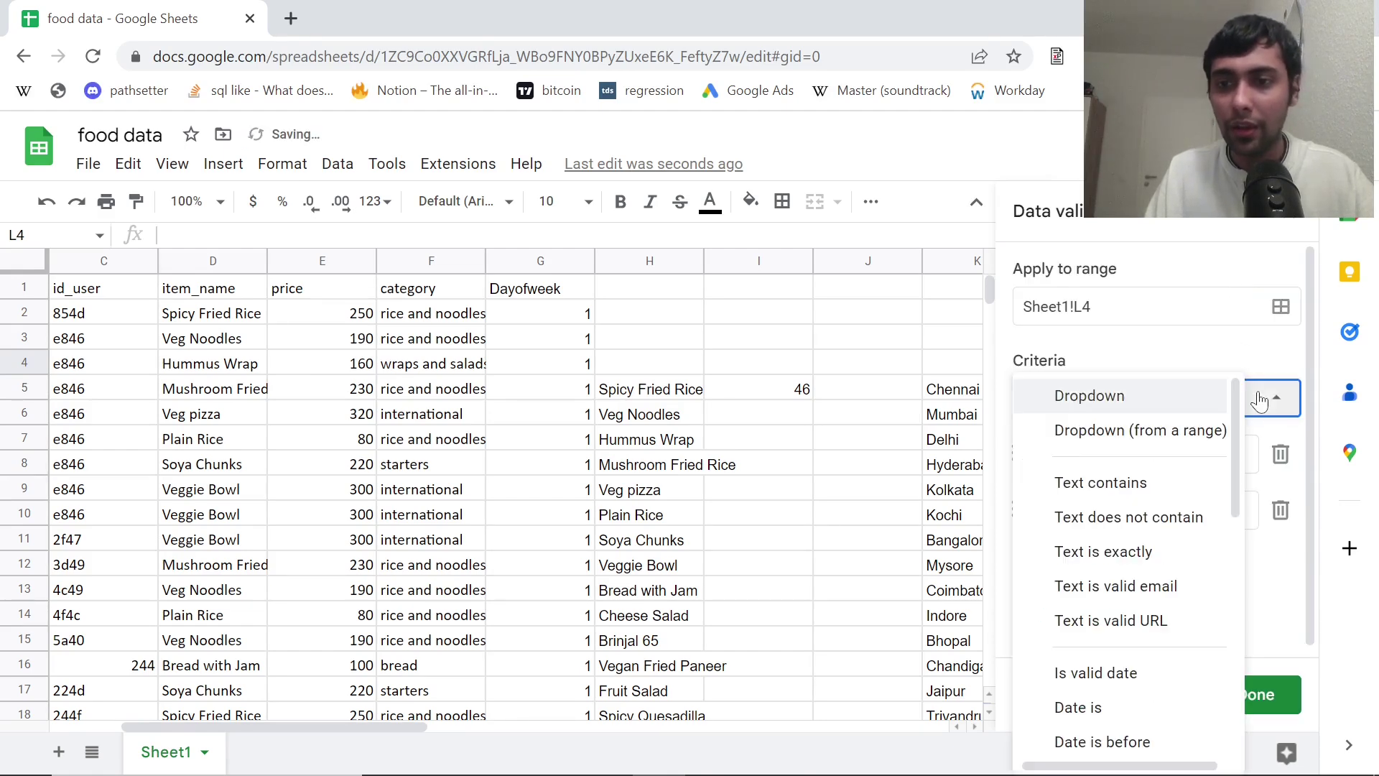
pyautogui.click(1193, 431)
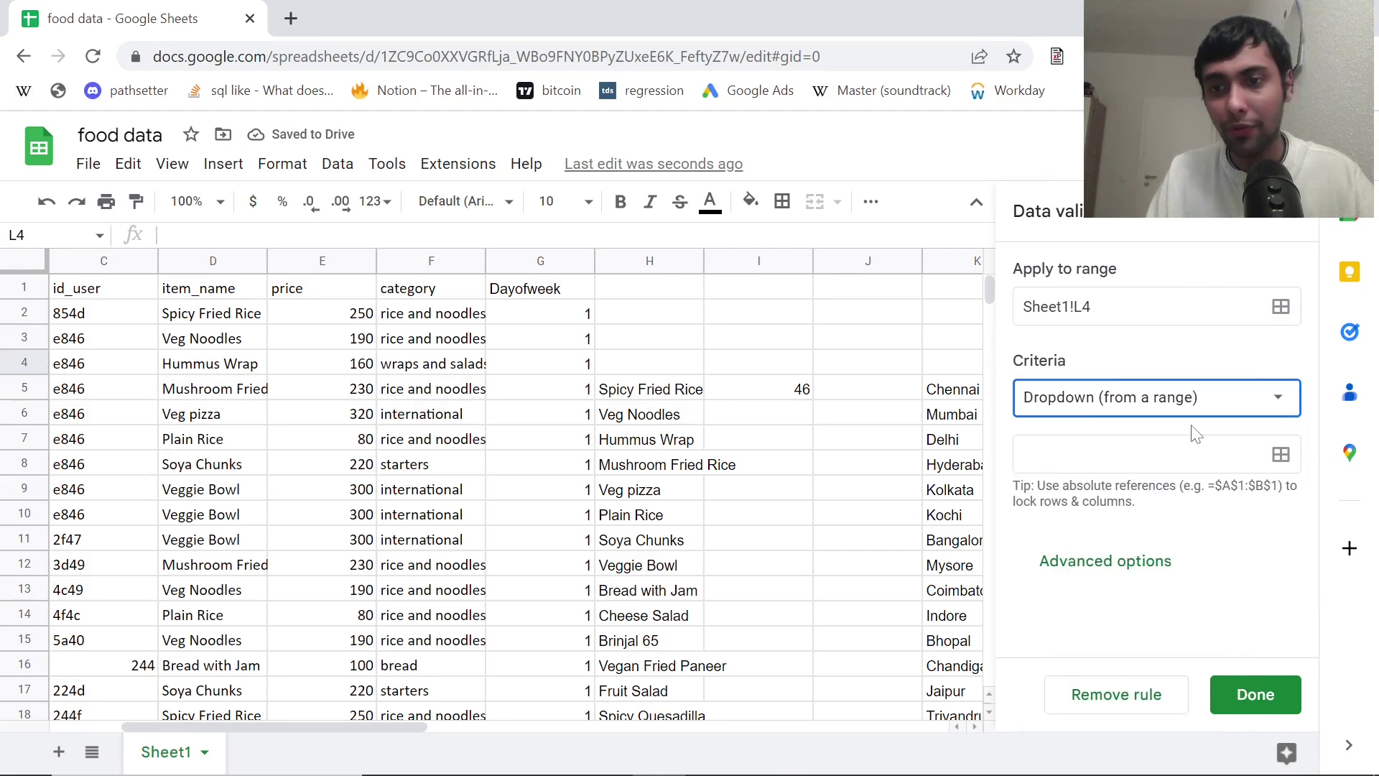
pyautogui.click(1279, 459)
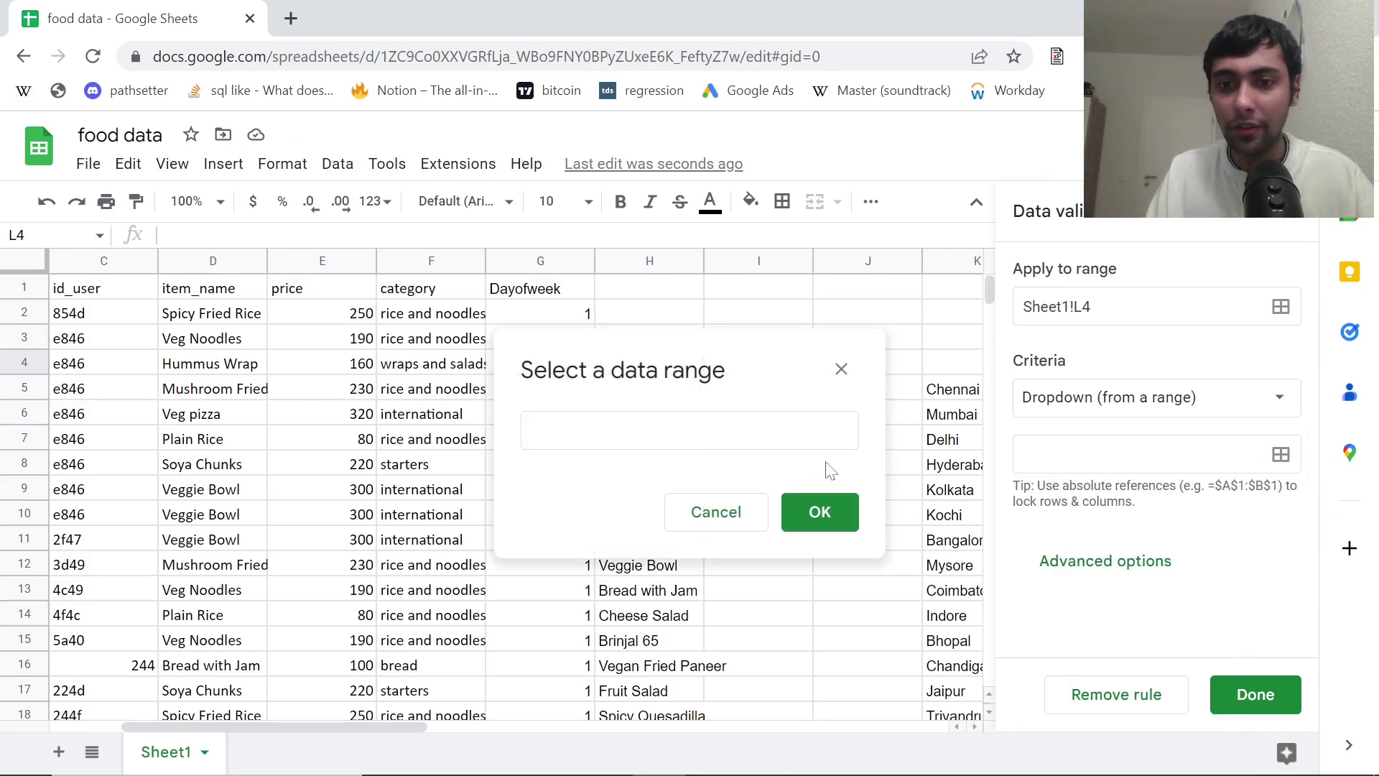
pyautogui.click(955, 398)
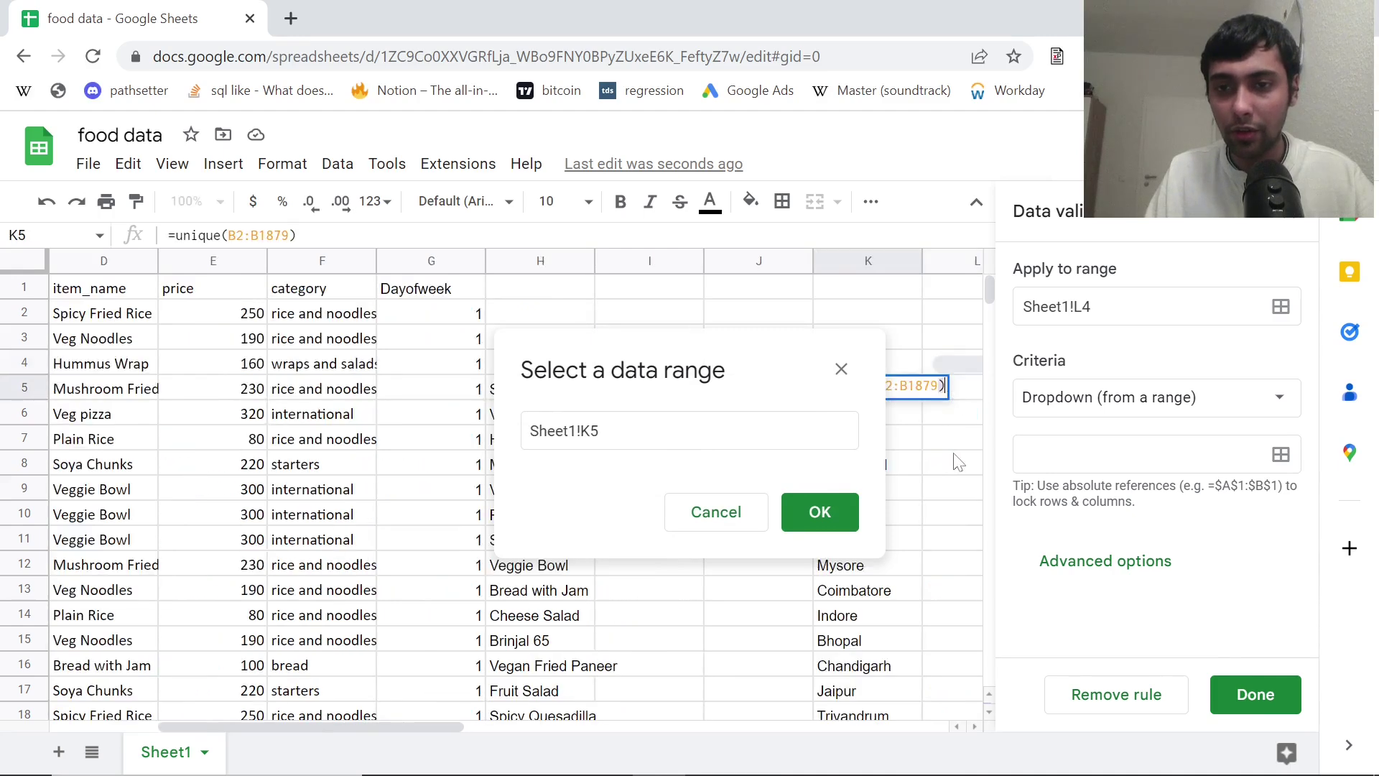
pyautogui.click(913, 435)
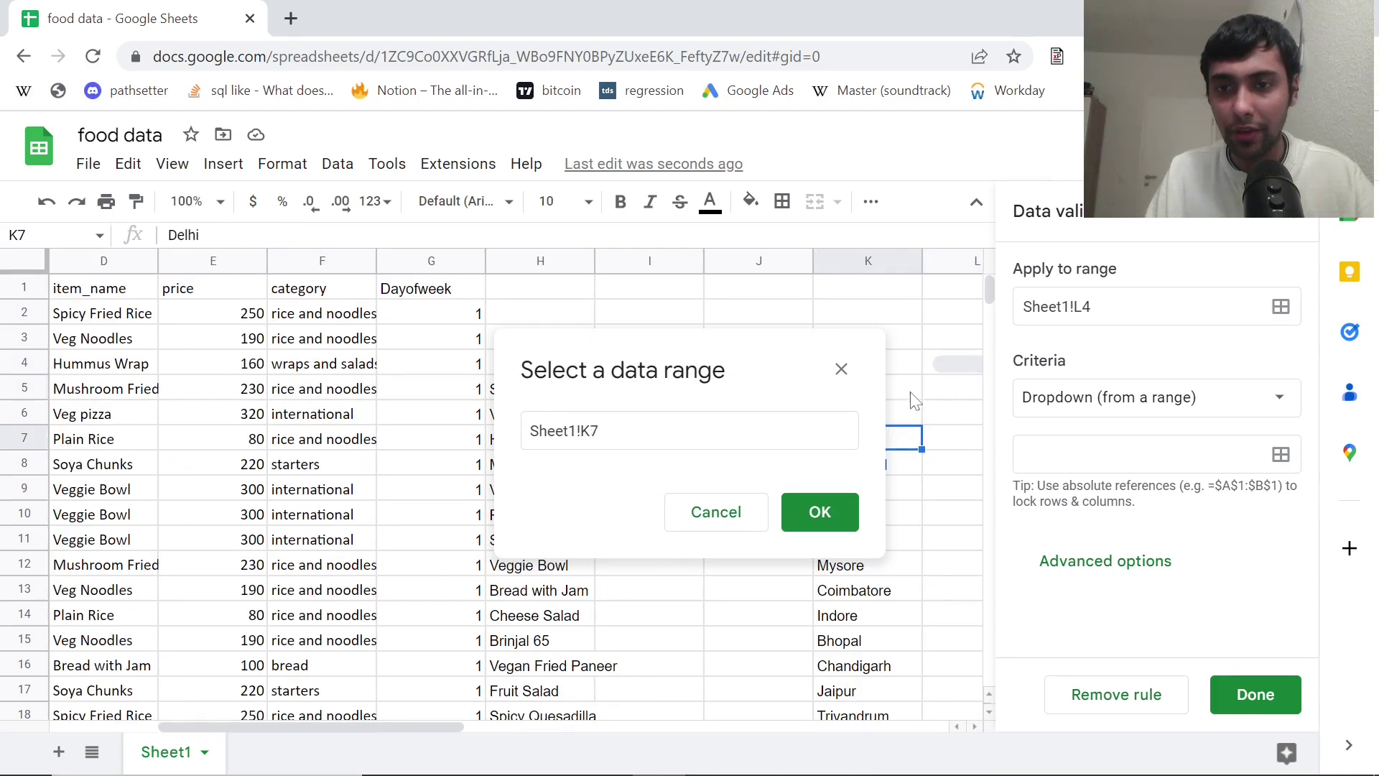
pyautogui.click(913, 400)
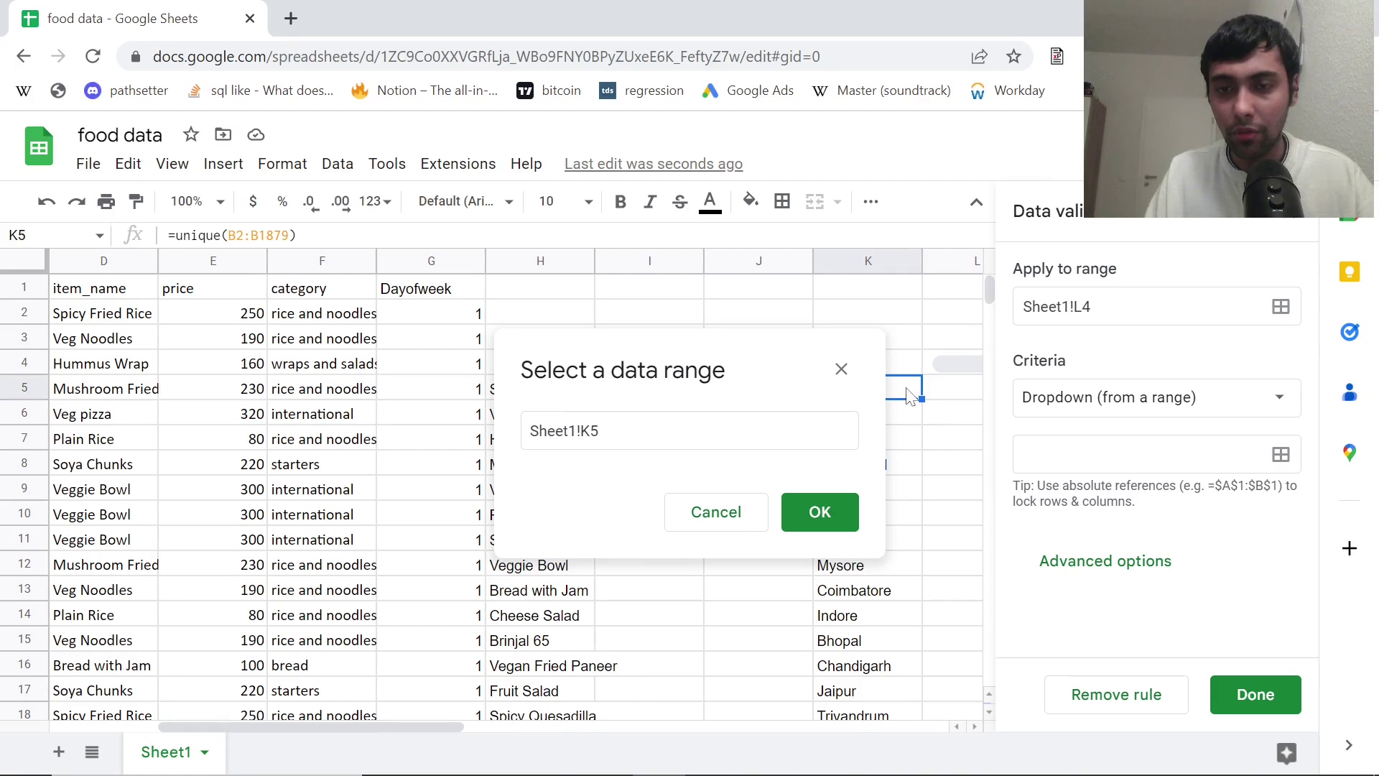
pyautogui.click(889, 256)
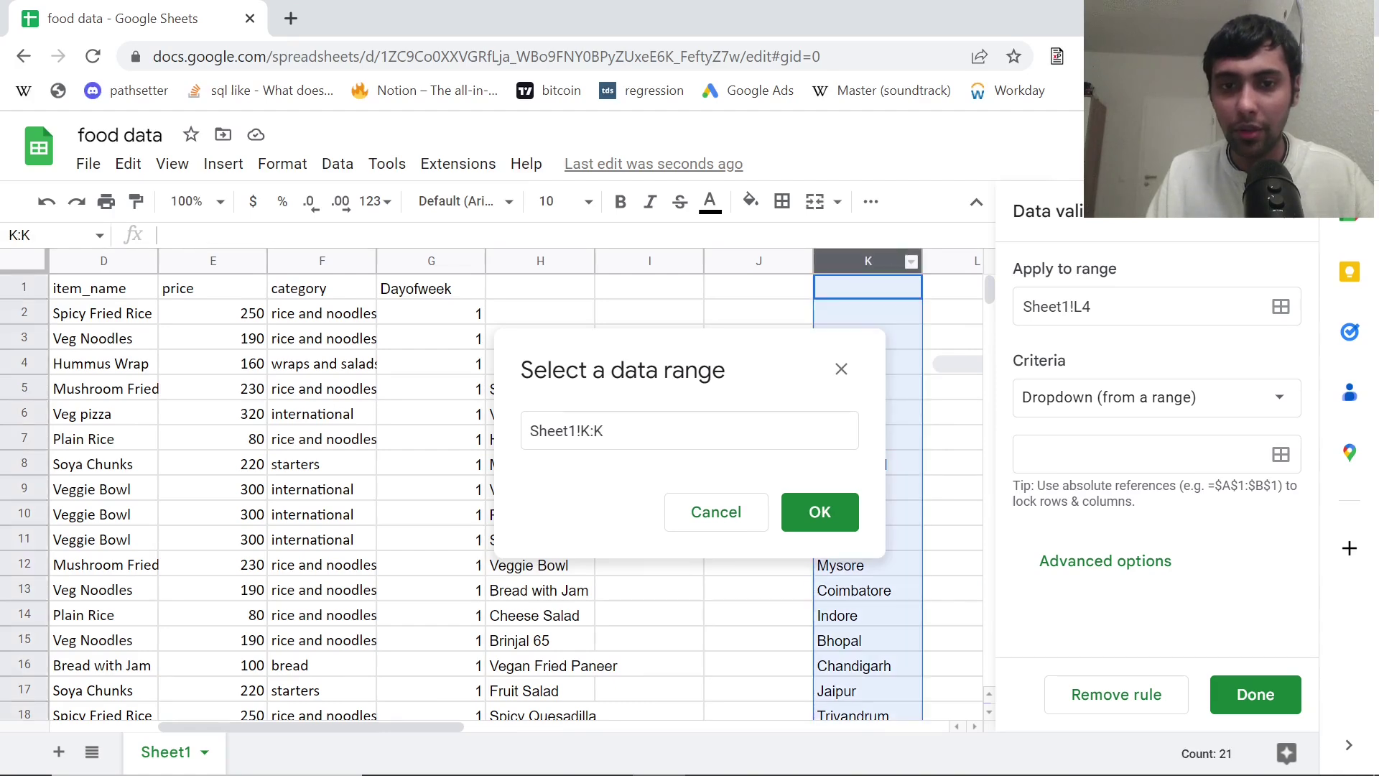
pyautogui.click(819, 511)
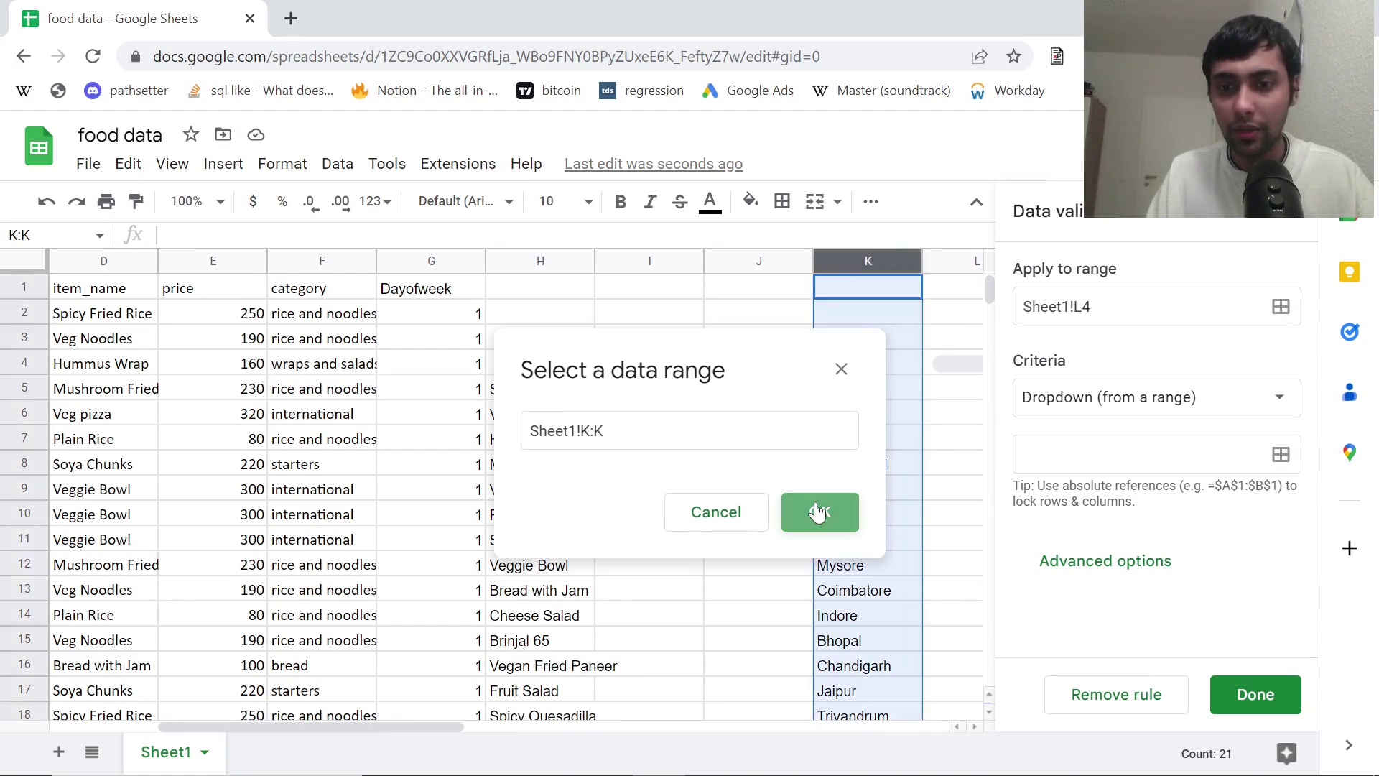
pyautogui.click(1241, 697)
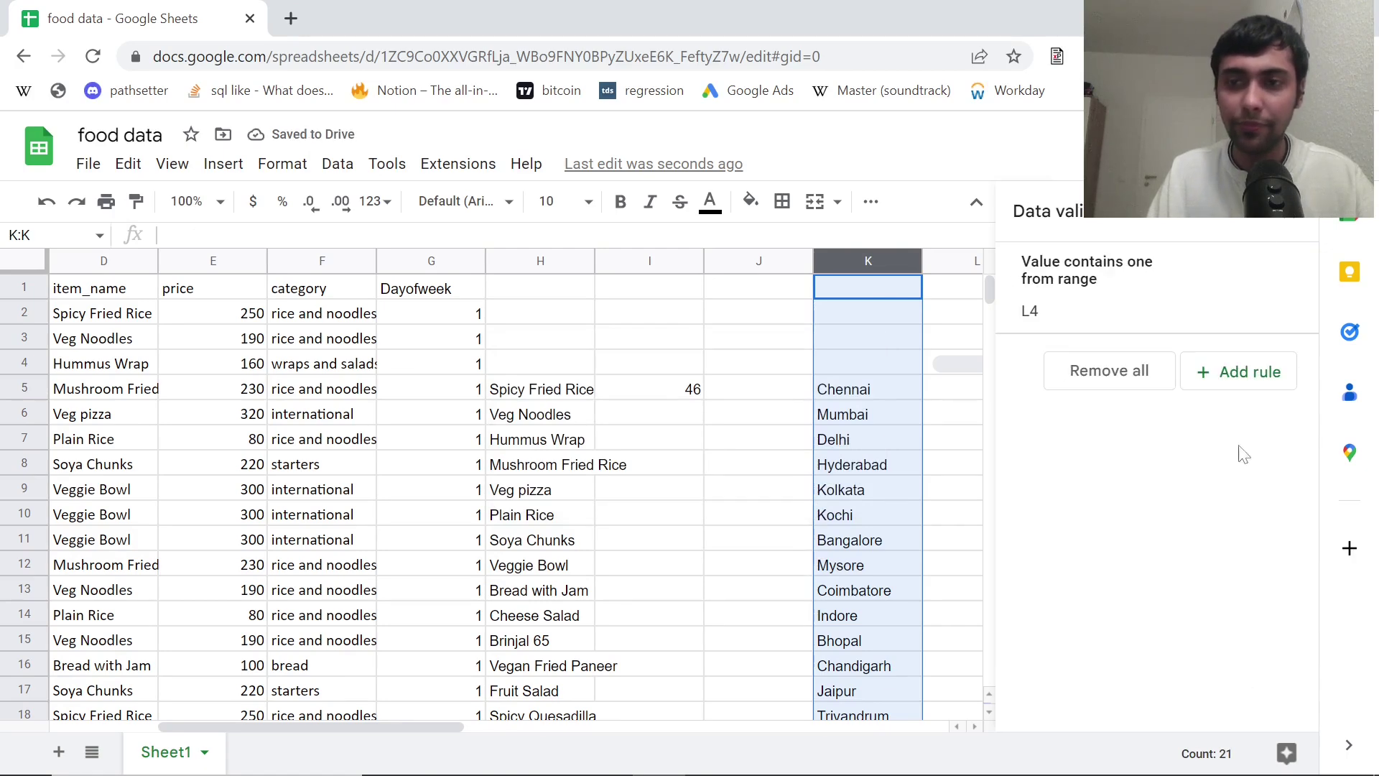
# Close the validation panel and pick Jaipur, then Kochi, then Mysore in L4.
pyautogui.click(1294, 218)
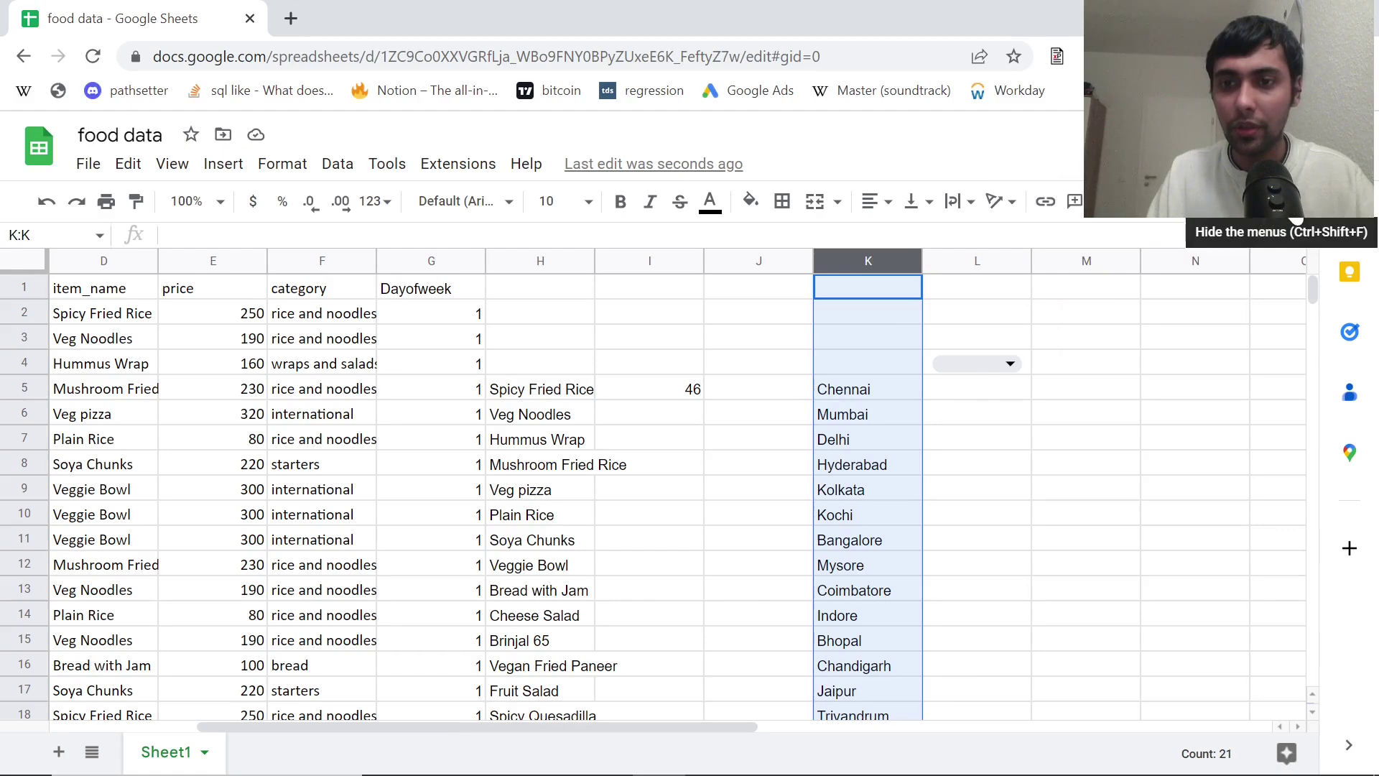
pyautogui.click(1011, 365)
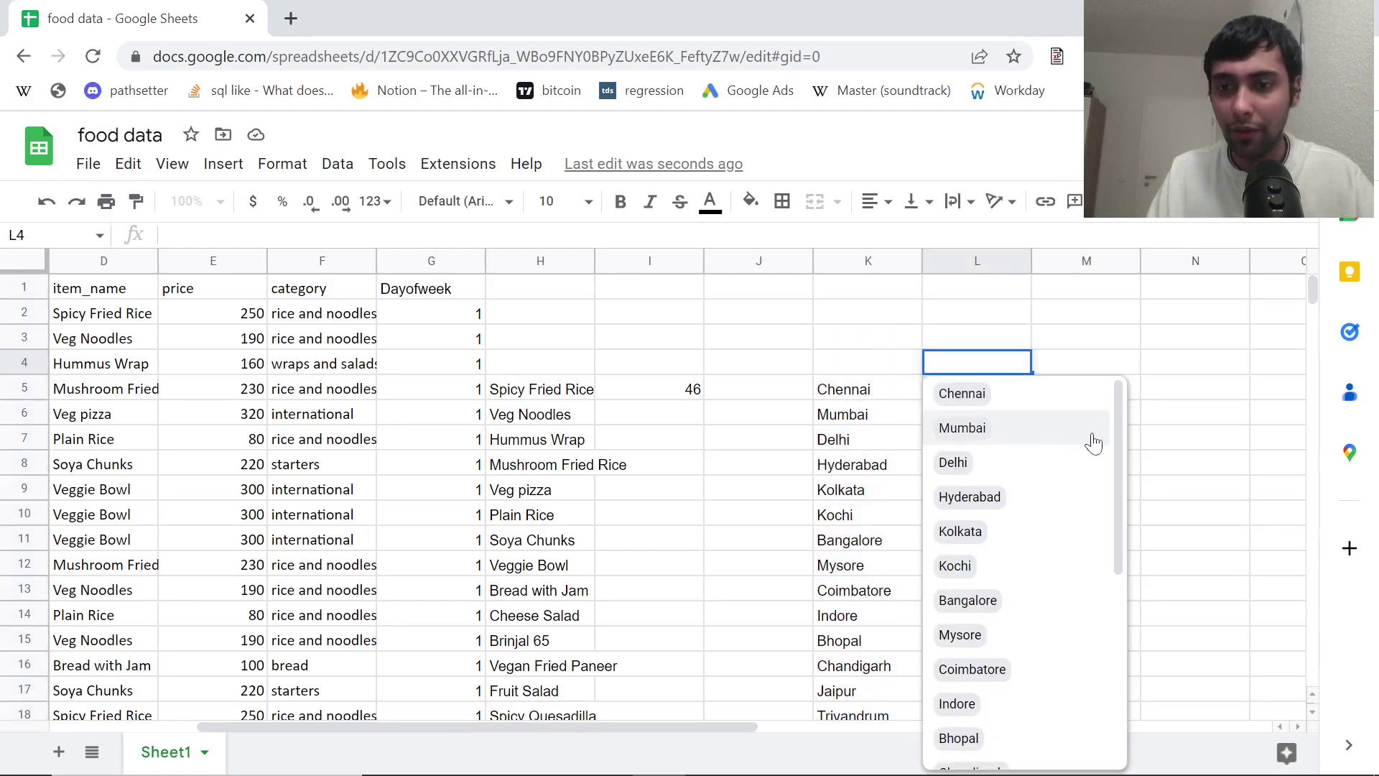
pyautogui.scroll(-2, 1120, 560)
pyautogui.scroll(-2, 1124, 565)
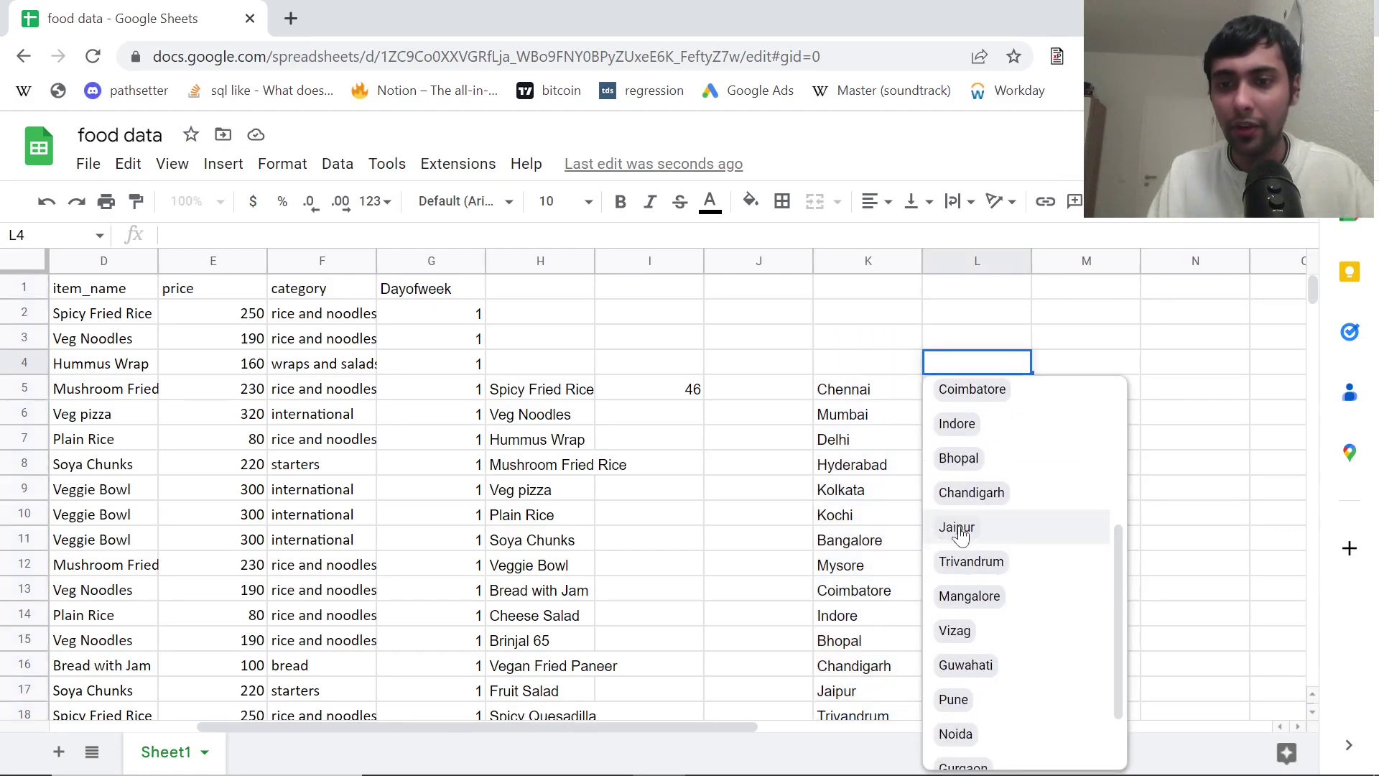
pyautogui.click(958, 528)
pyautogui.click(1009, 364)
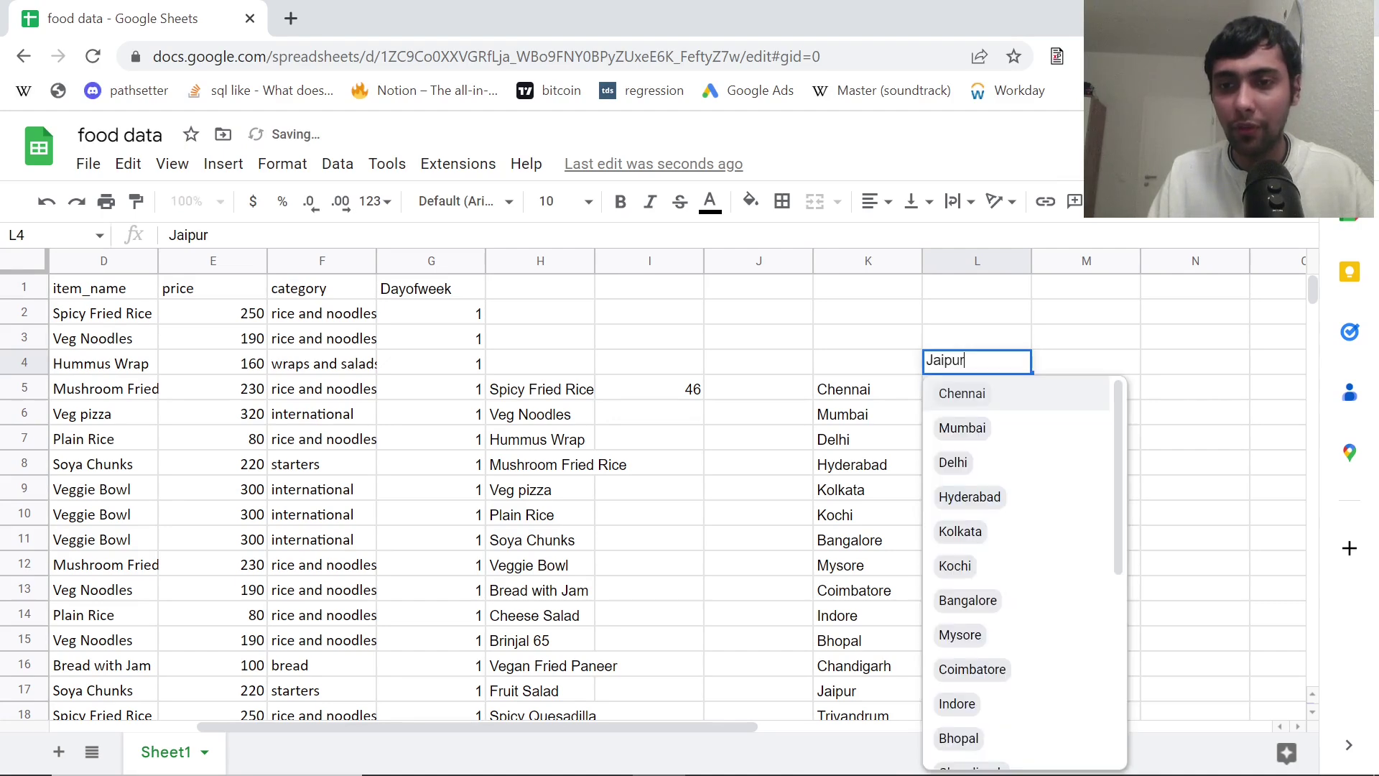
pyautogui.click(966, 567)
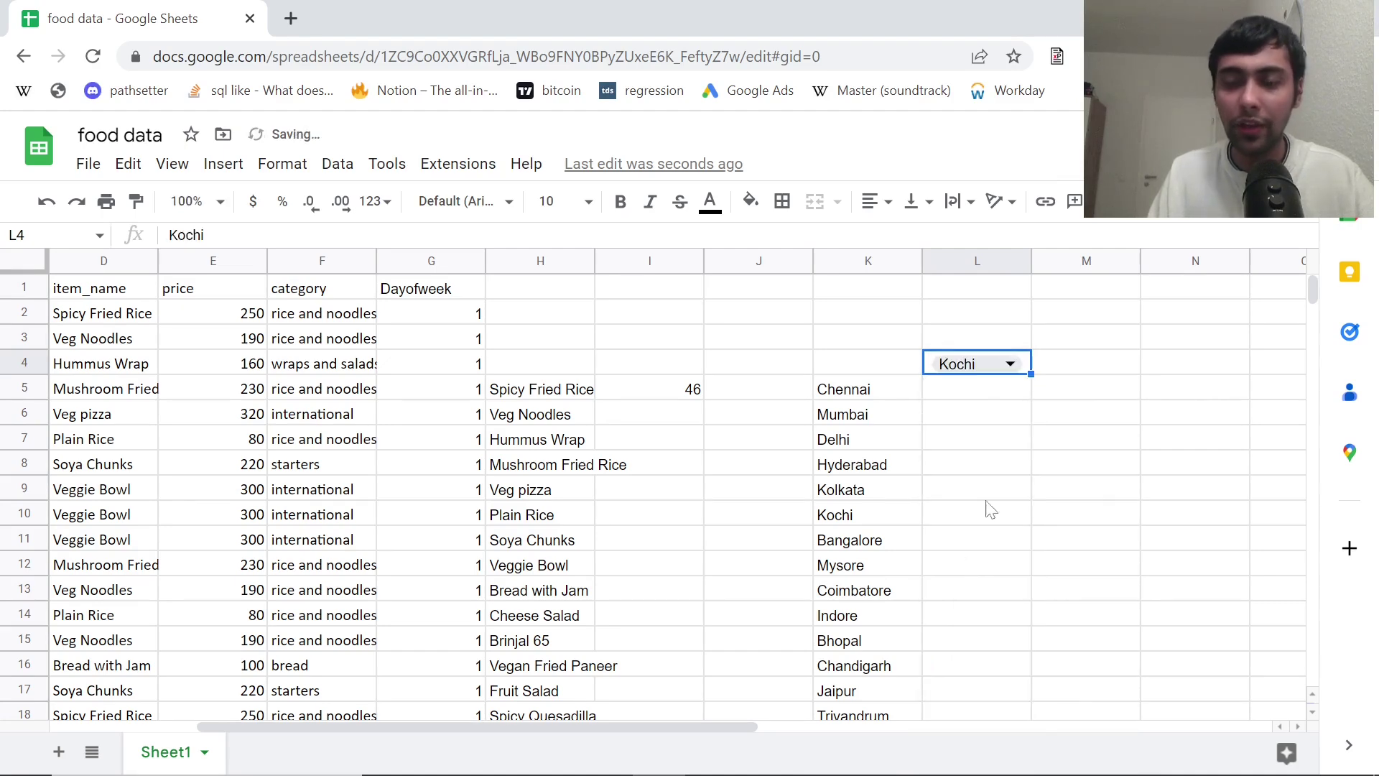
pyautogui.click(1008, 367)
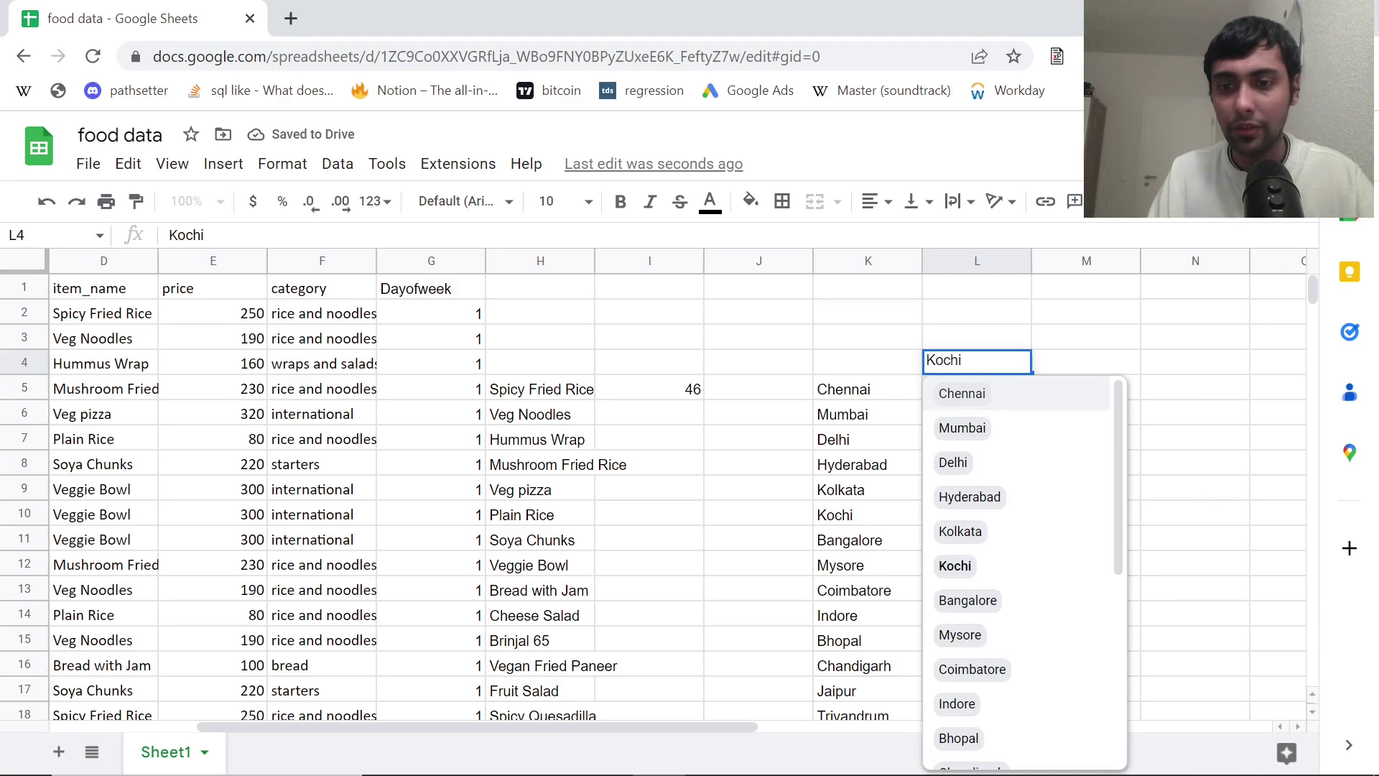
pyautogui.click(984, 654)
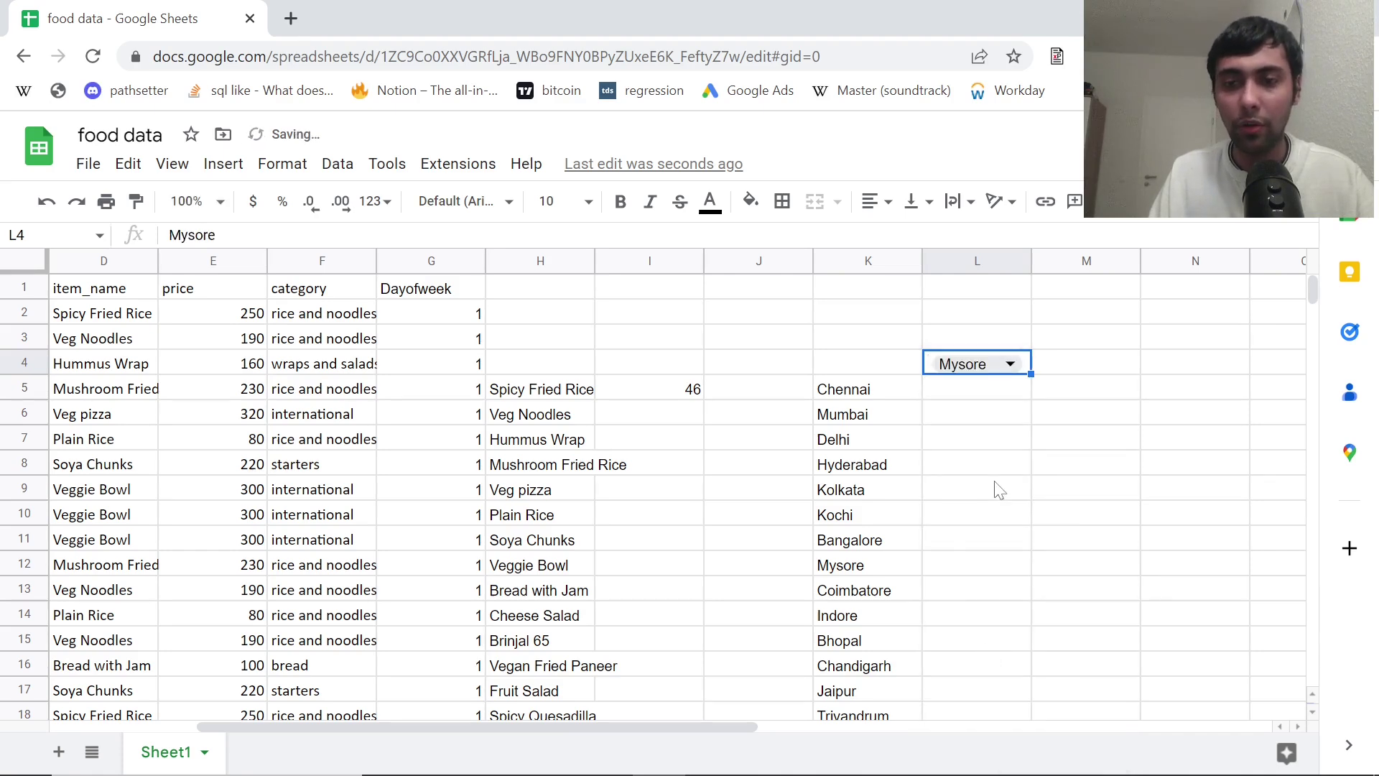
pyautogui.click(981, 424)
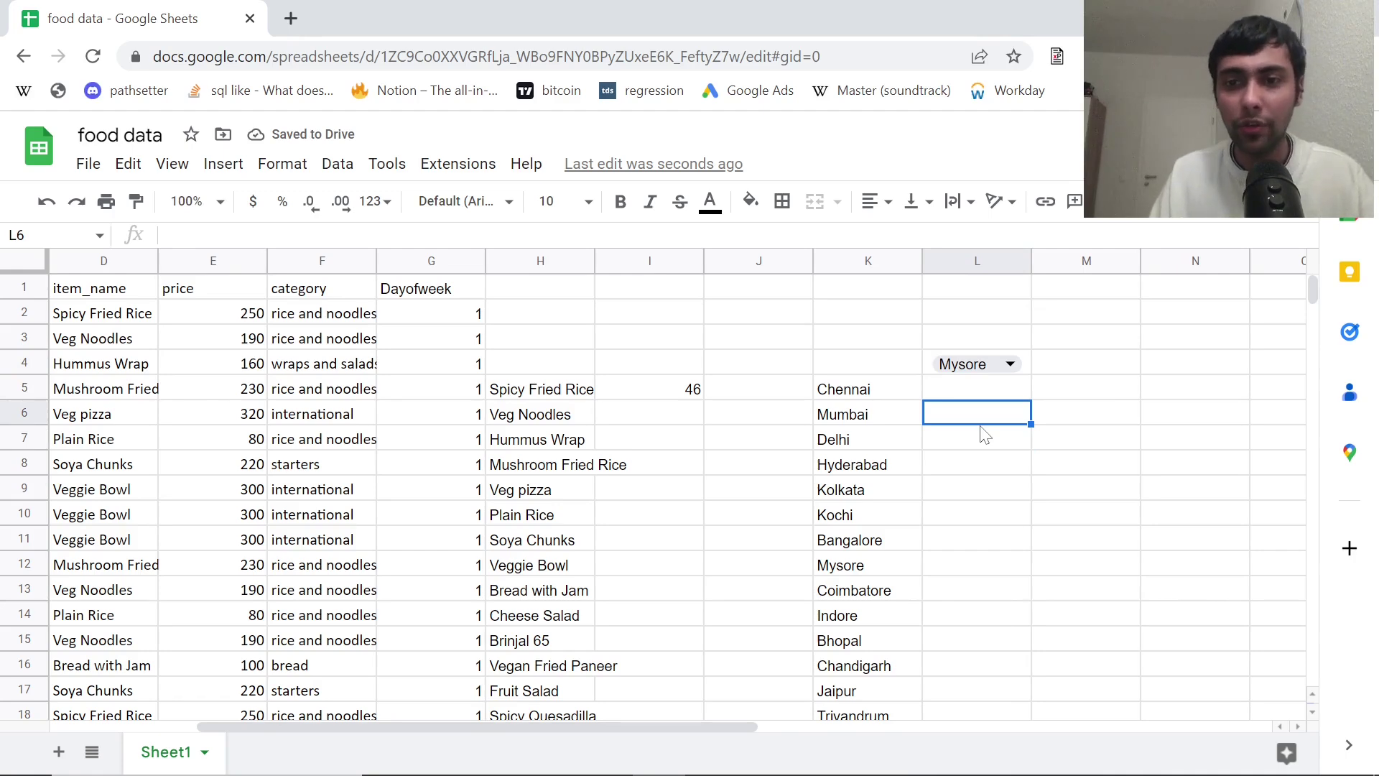
# In L7, start a SUMIF formula with the city range B2:B1879.
pyautogui.click(984, 436)
pyautogui.write('=')
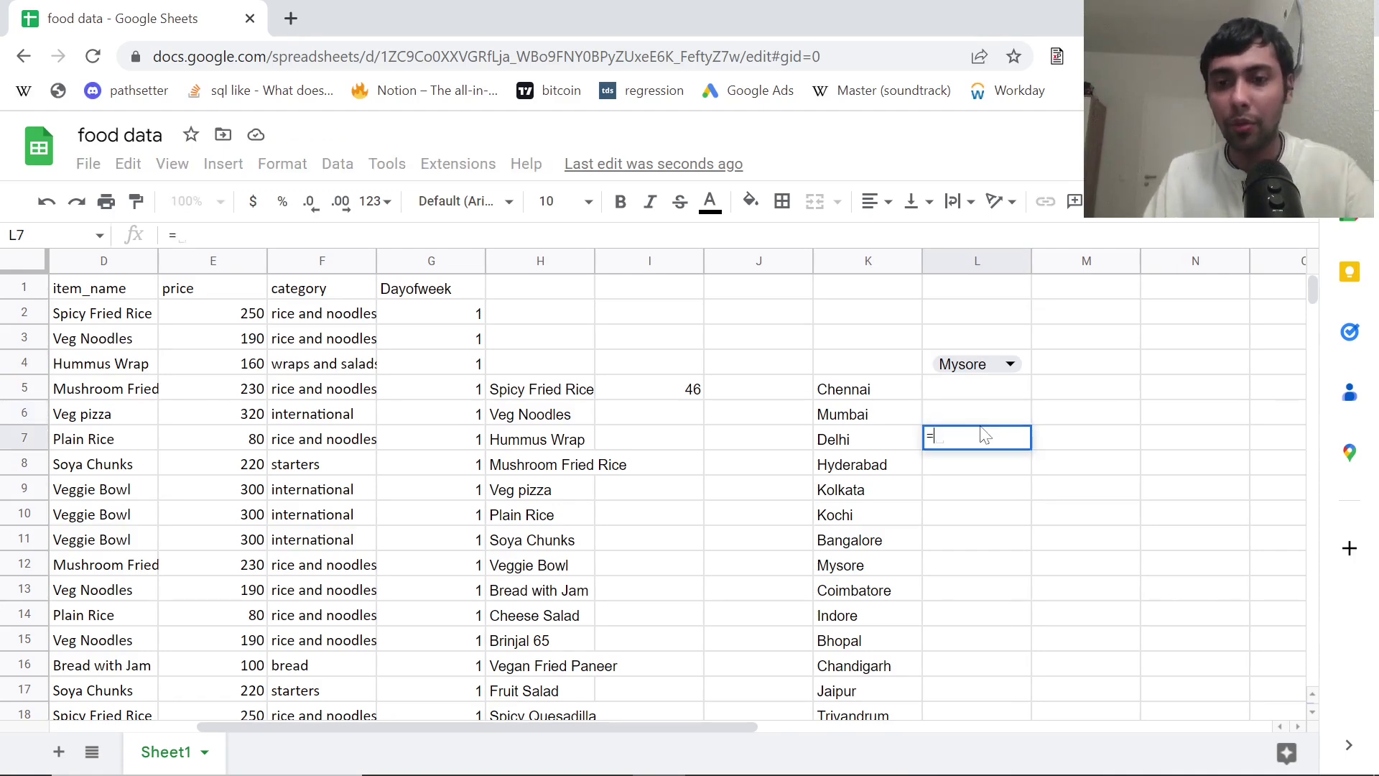
pyautogui.write('sumif(')
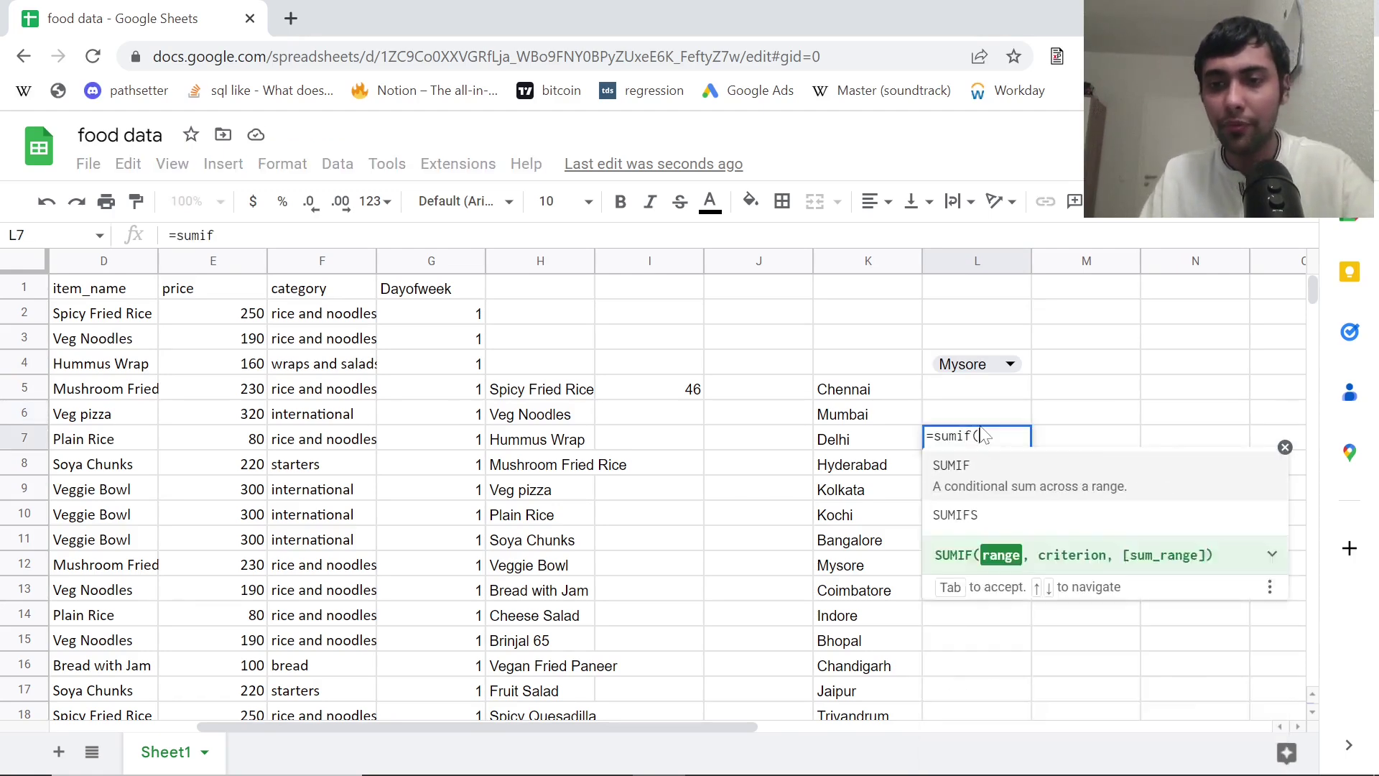
pyautogui.press('Left')
pyautogui.press('Left')
pyautogui.press('Left')
pyautogui.press('Left')
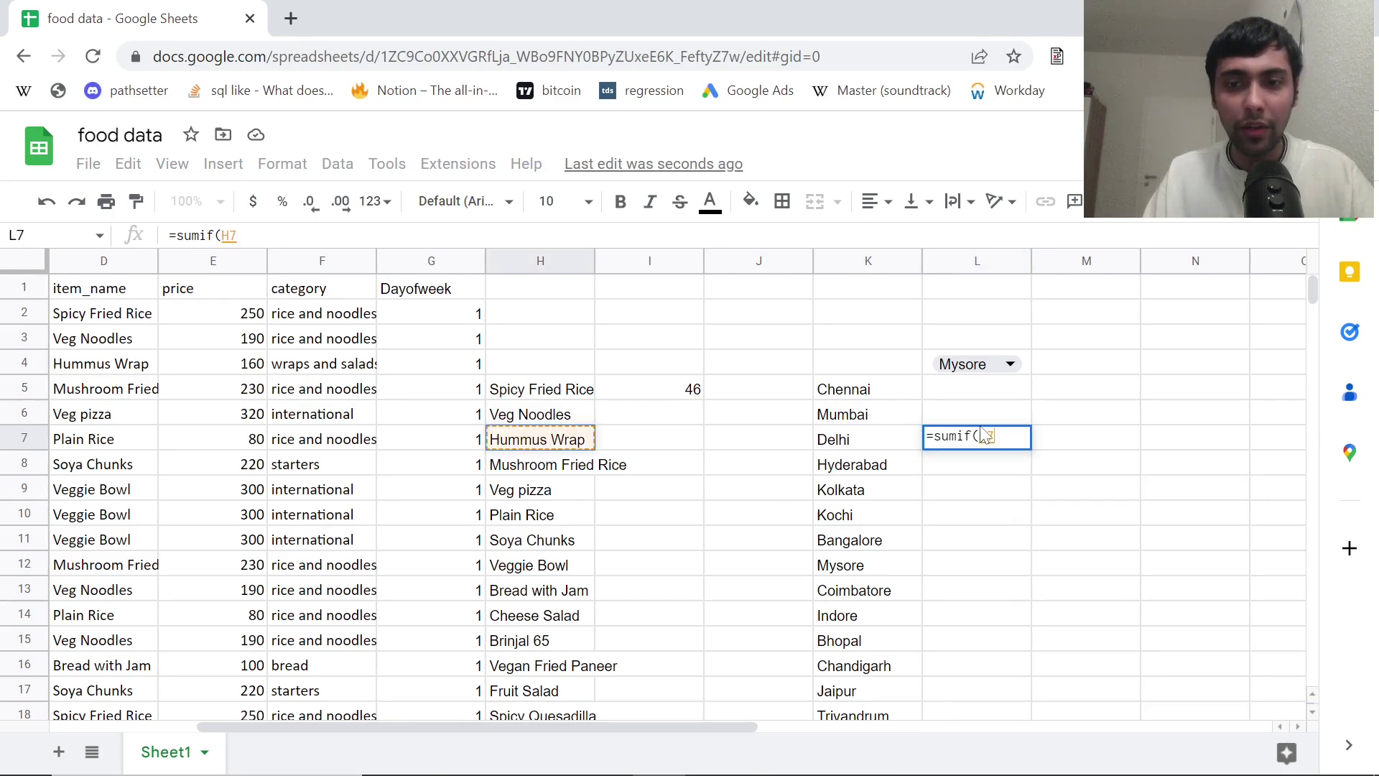
pyautogui.press('Left')
pyautogui.press('Left')
pyautogui.press('Left')
pyautogui.press('Left')
pyautogui.press('Left')
pyautogui.press('Left')
pyautogui.press('Left')
pyautogui.press('Up')
pyautogui.press('Up')
pyautogui.press('Up')
pyautogui.press('Up')
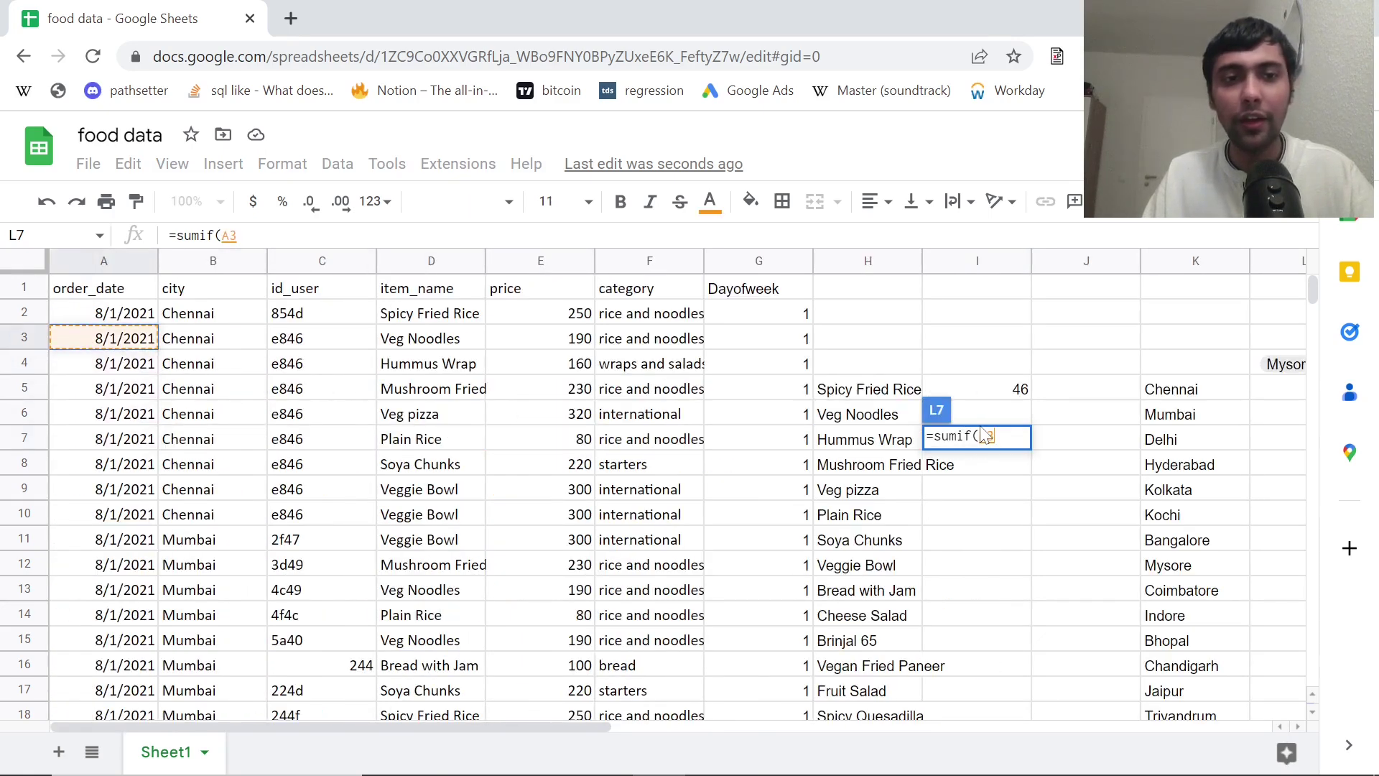
pyautogui.press('Right')
pyautogui.press('Up')
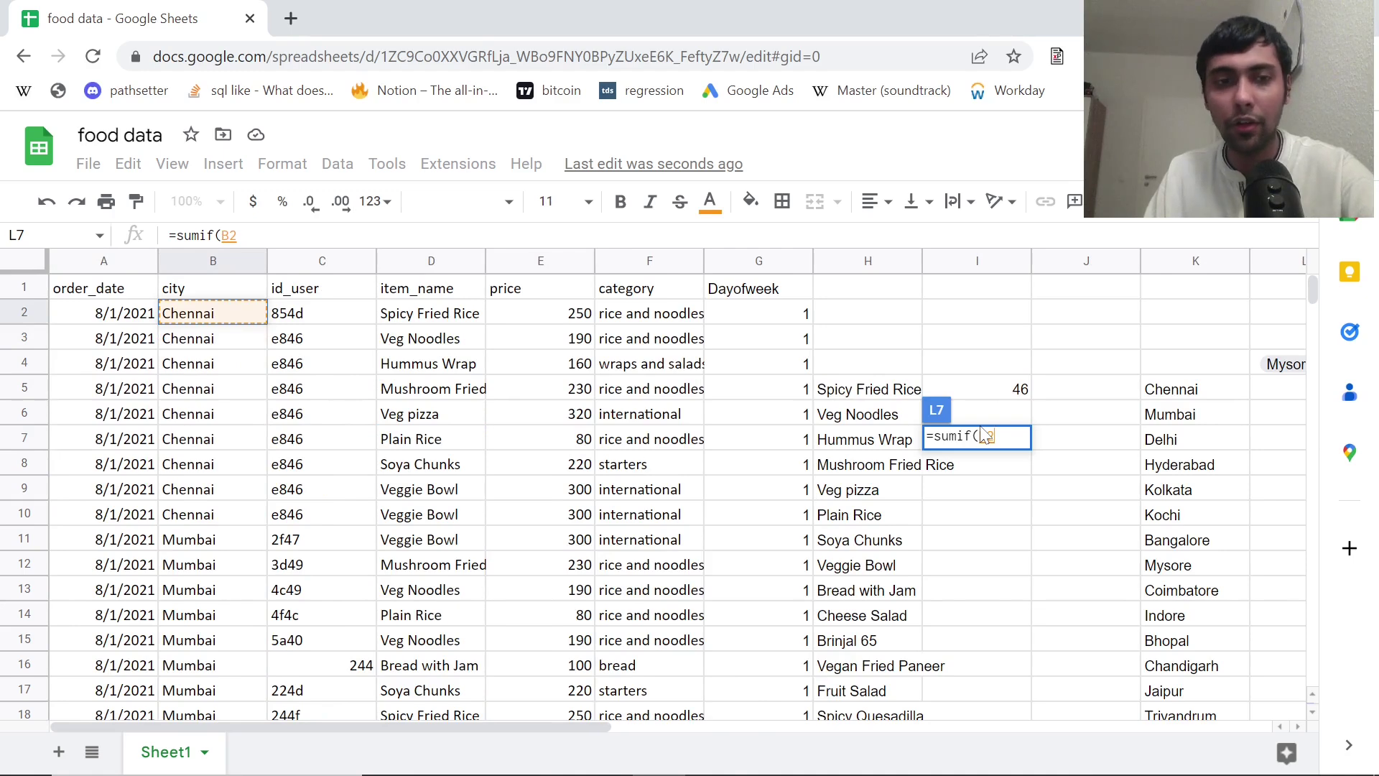
pyautogui.hotkey('ctrl', 'shift', 'Down')
pyautogui.write(',')
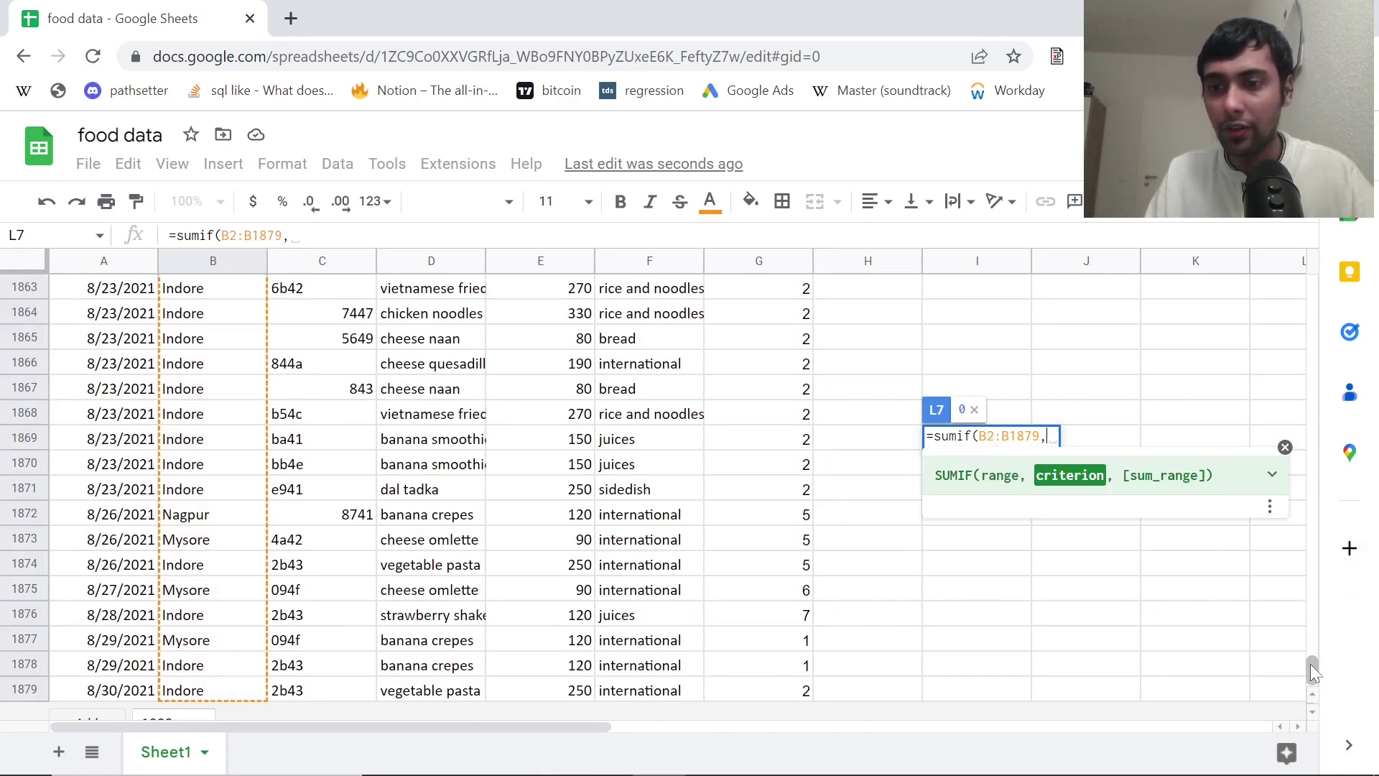
# Finish it with criterion L4 and sum range E2:E1879, giving 71550 for Mysore.
pyautogui.moveTo(1312, 668); pyautogui.dragTo(1329, 290)
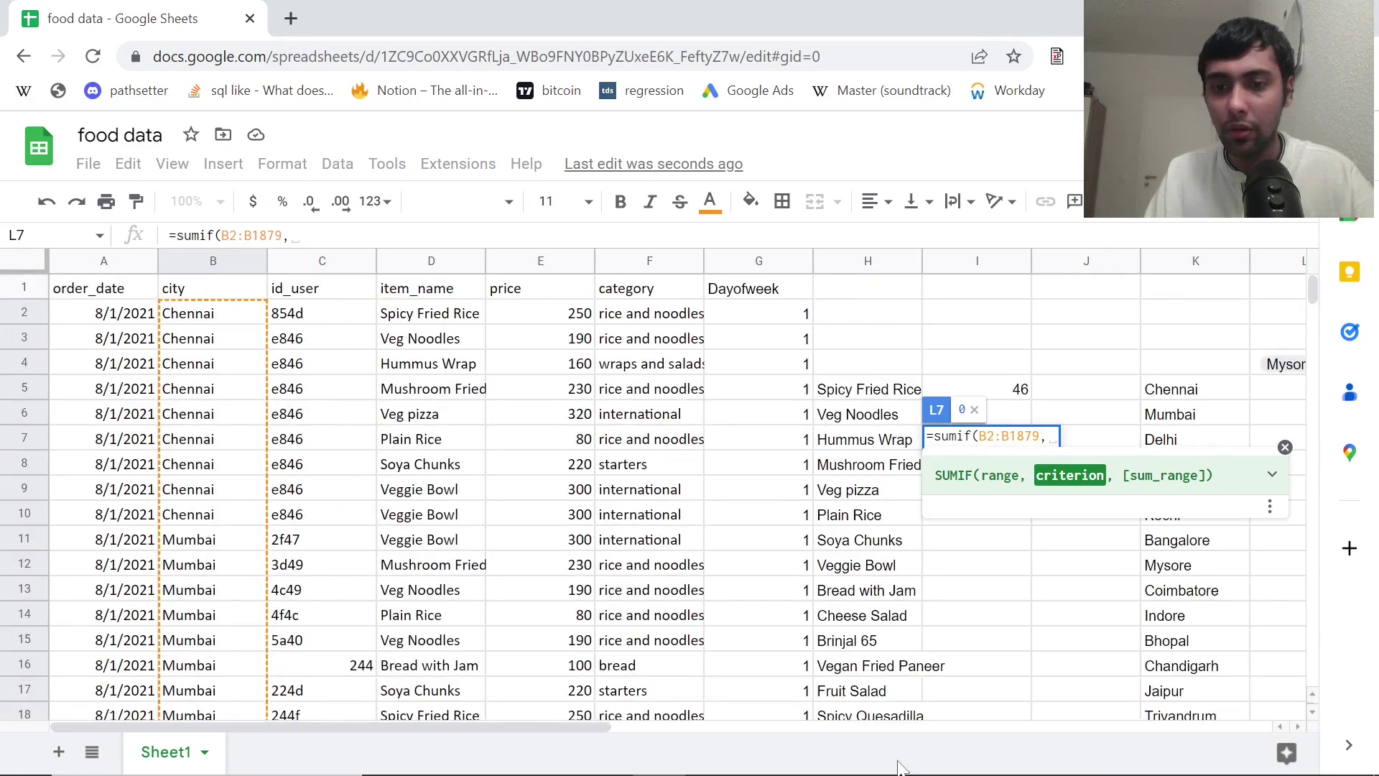
pyautogui.moveTo(544, 725); pyautogui.dragTo(677, 727)
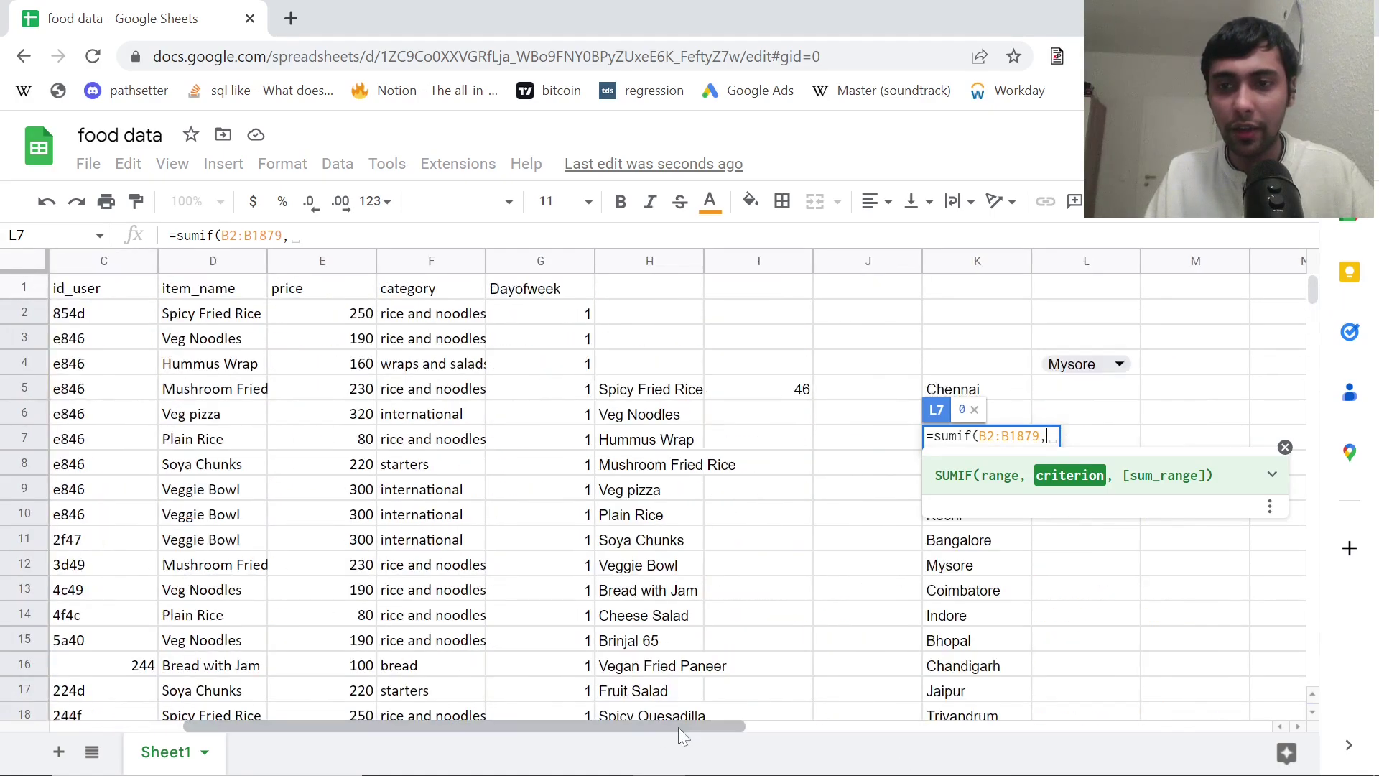
pyautogui.click(1074, 369)
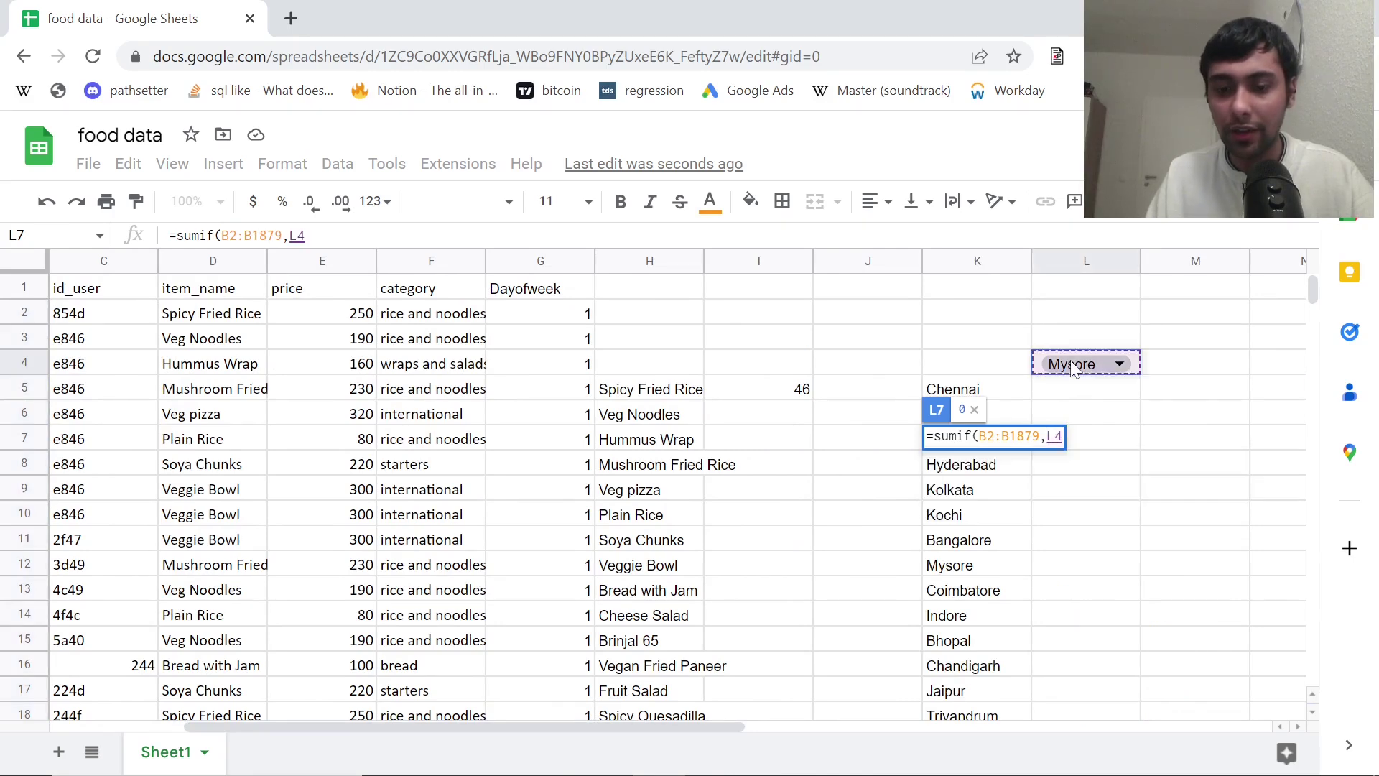
pyautogui.write(',')
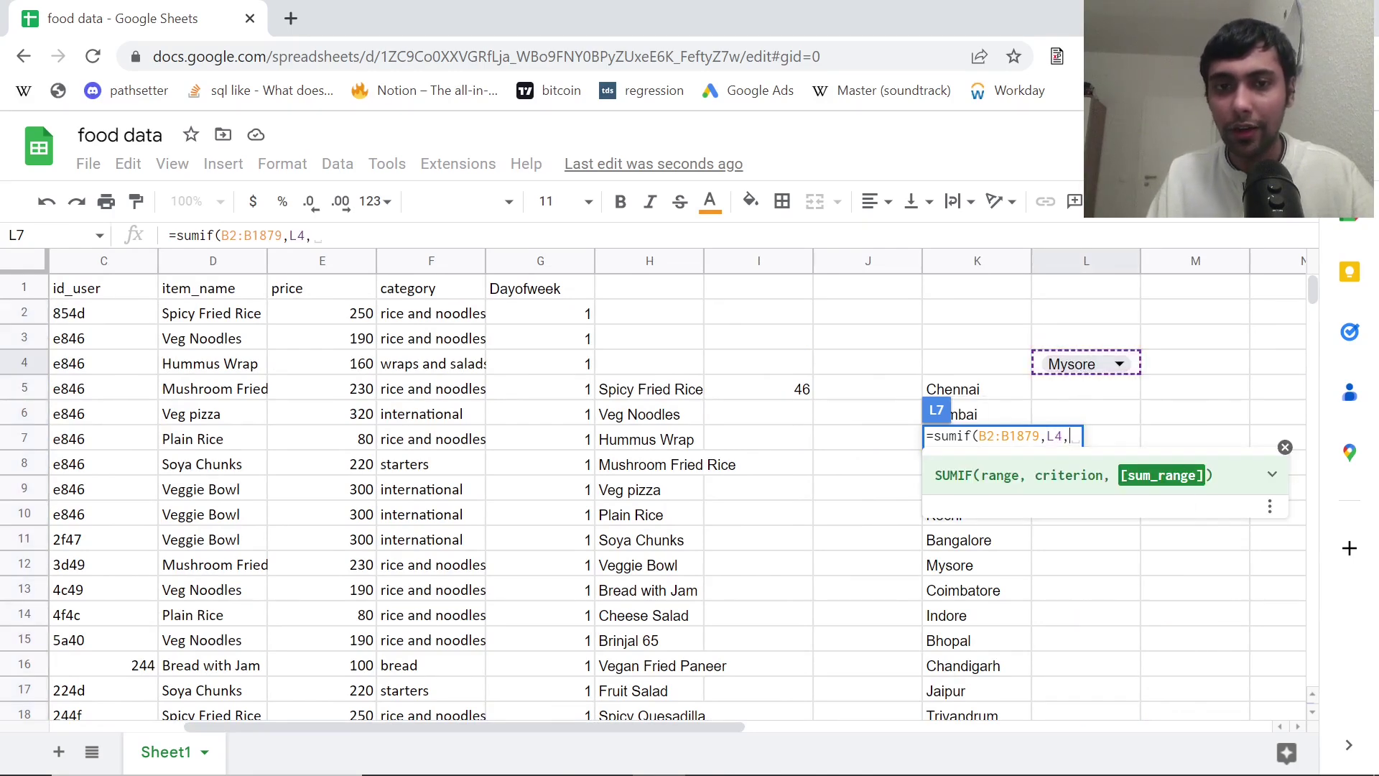
pyautogui.click(353, 322)
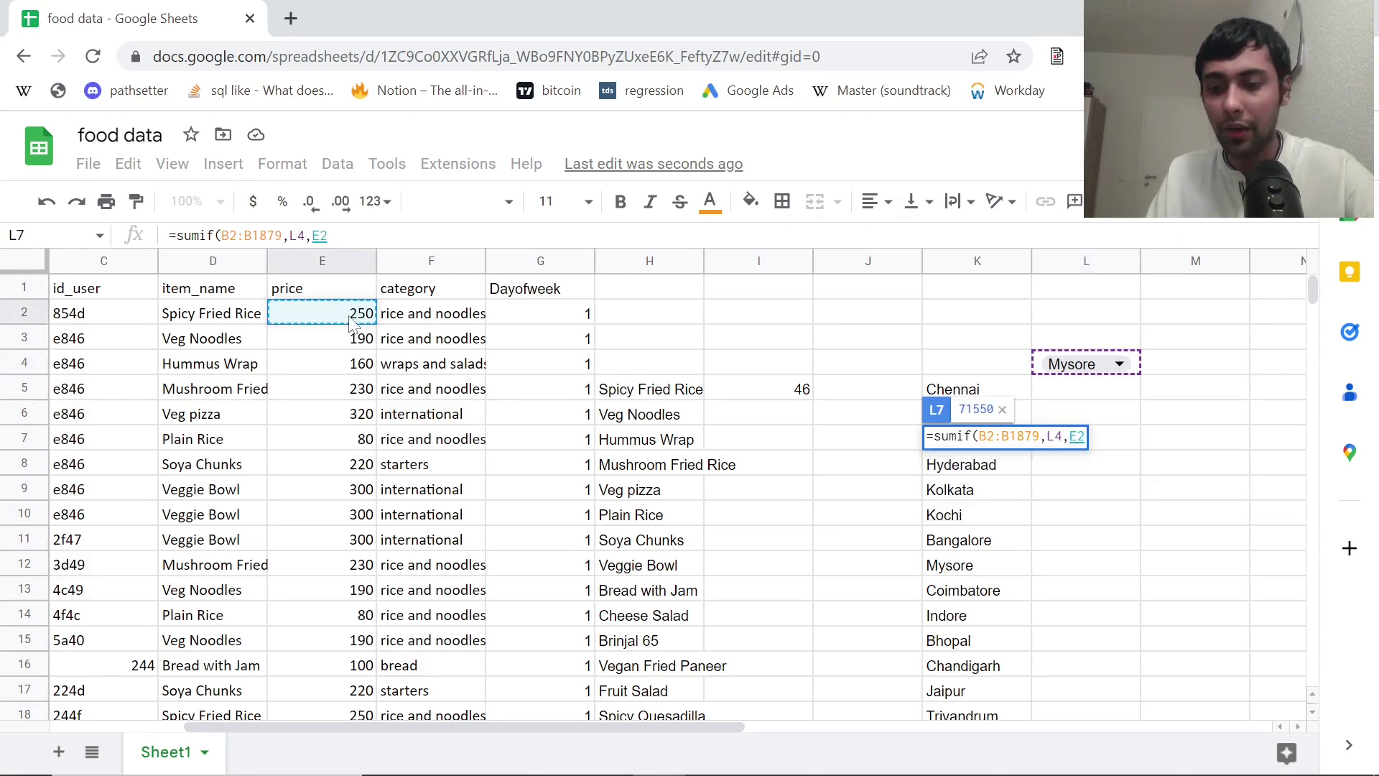
pyautogui.hotkey('ctrl', 'shift', 'Down')
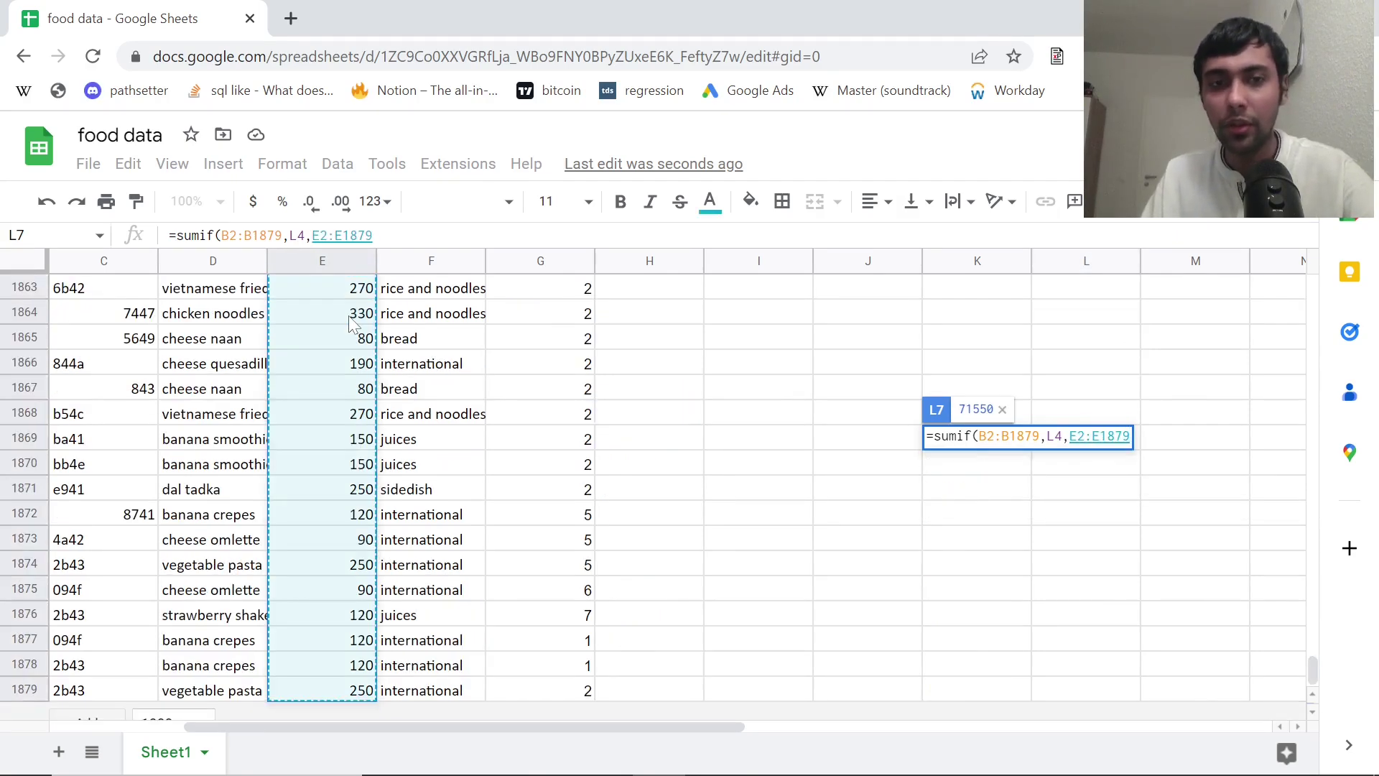
pyautogui.write(')')
pyautogui.press('Return')
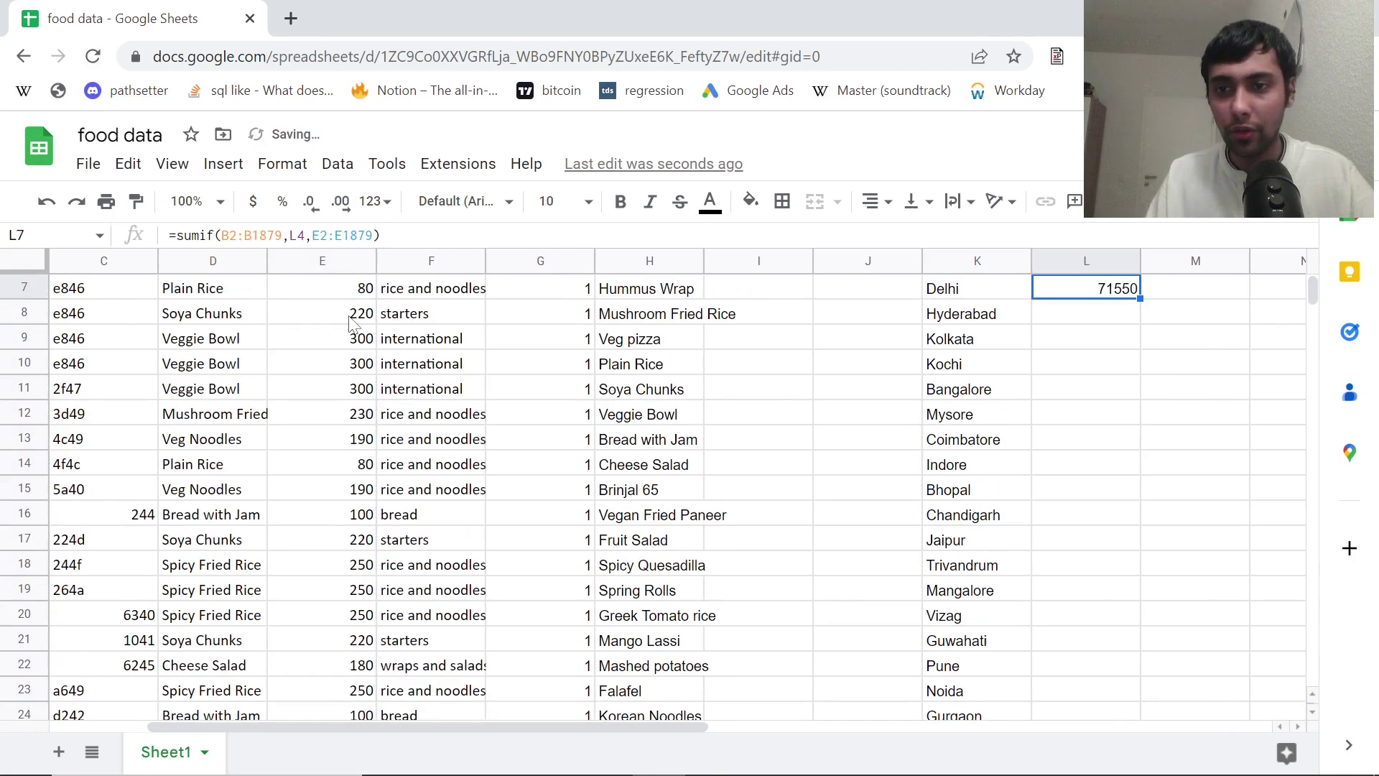
# Try Chennai in the L4 dropdown, then set it to Coimbatore so L7 shows 25520.
pyautogui.scroll(2, 352, 323)
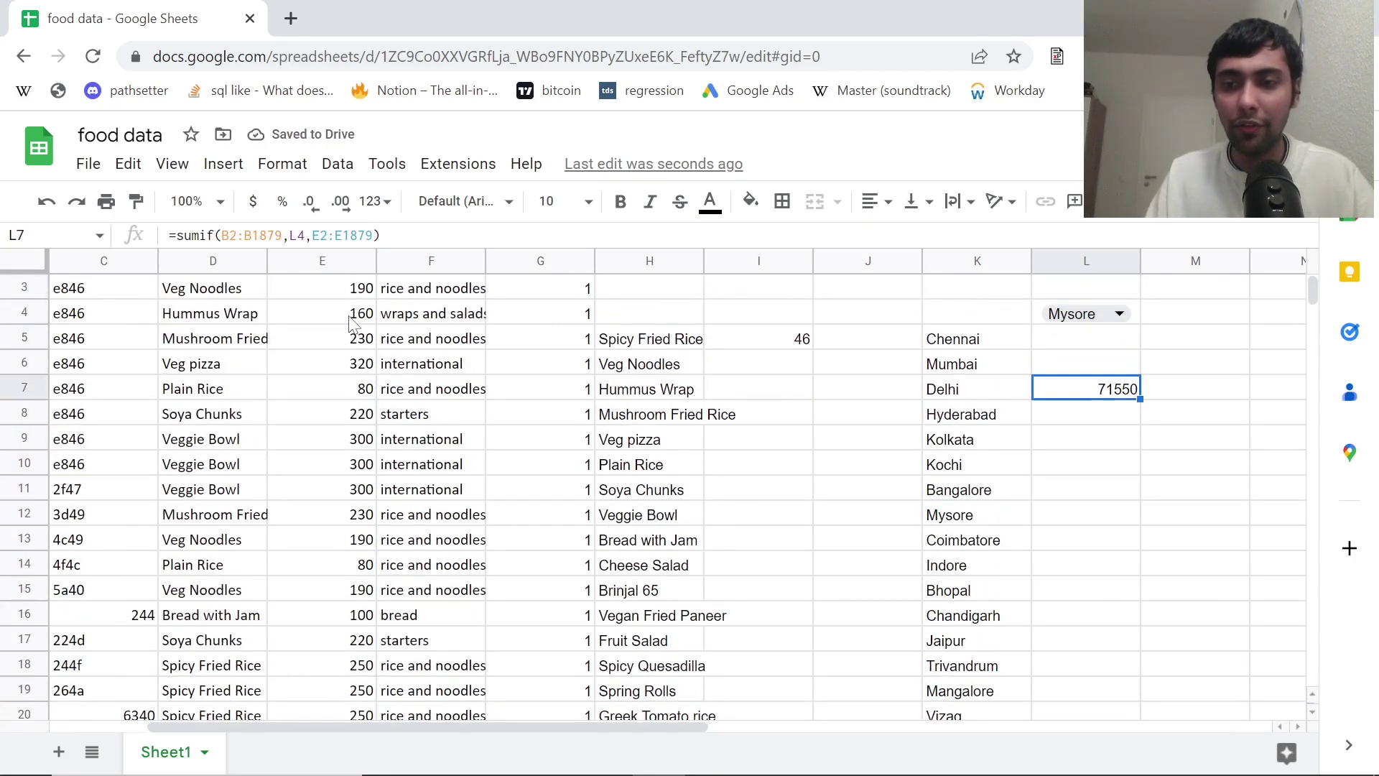
pyautogui.click(1104, 309)
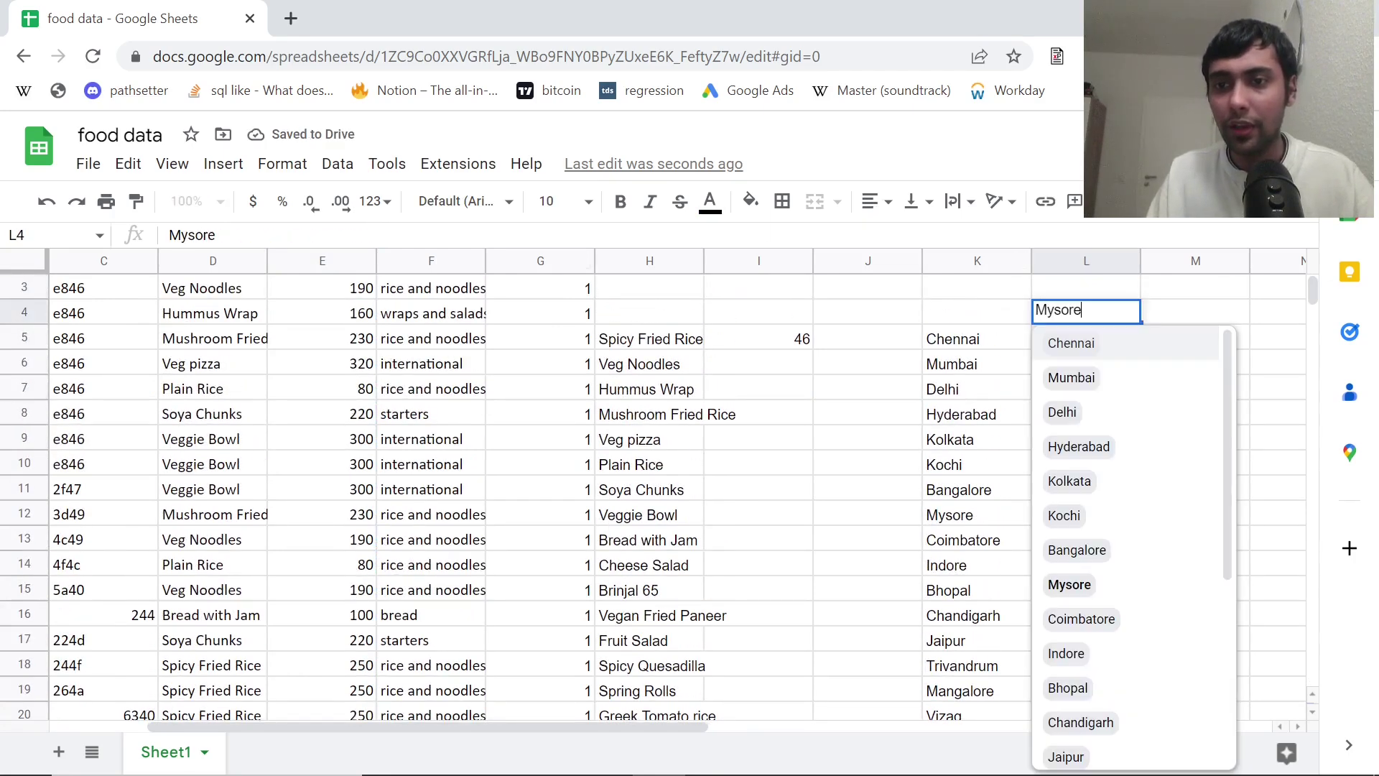
pyautogui.click(1070, 344)
pyautogui.click(1126, 388)
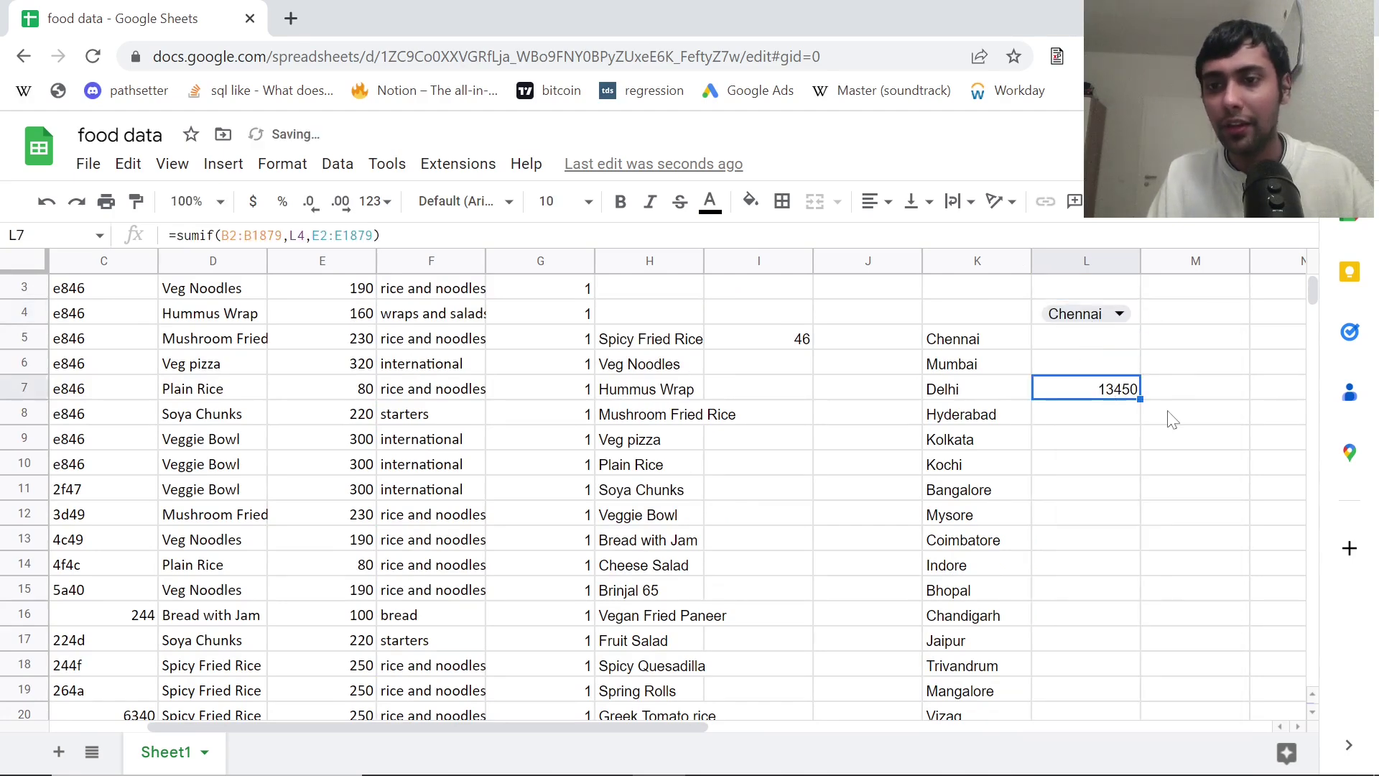
pyautogui.click(1098, 314)
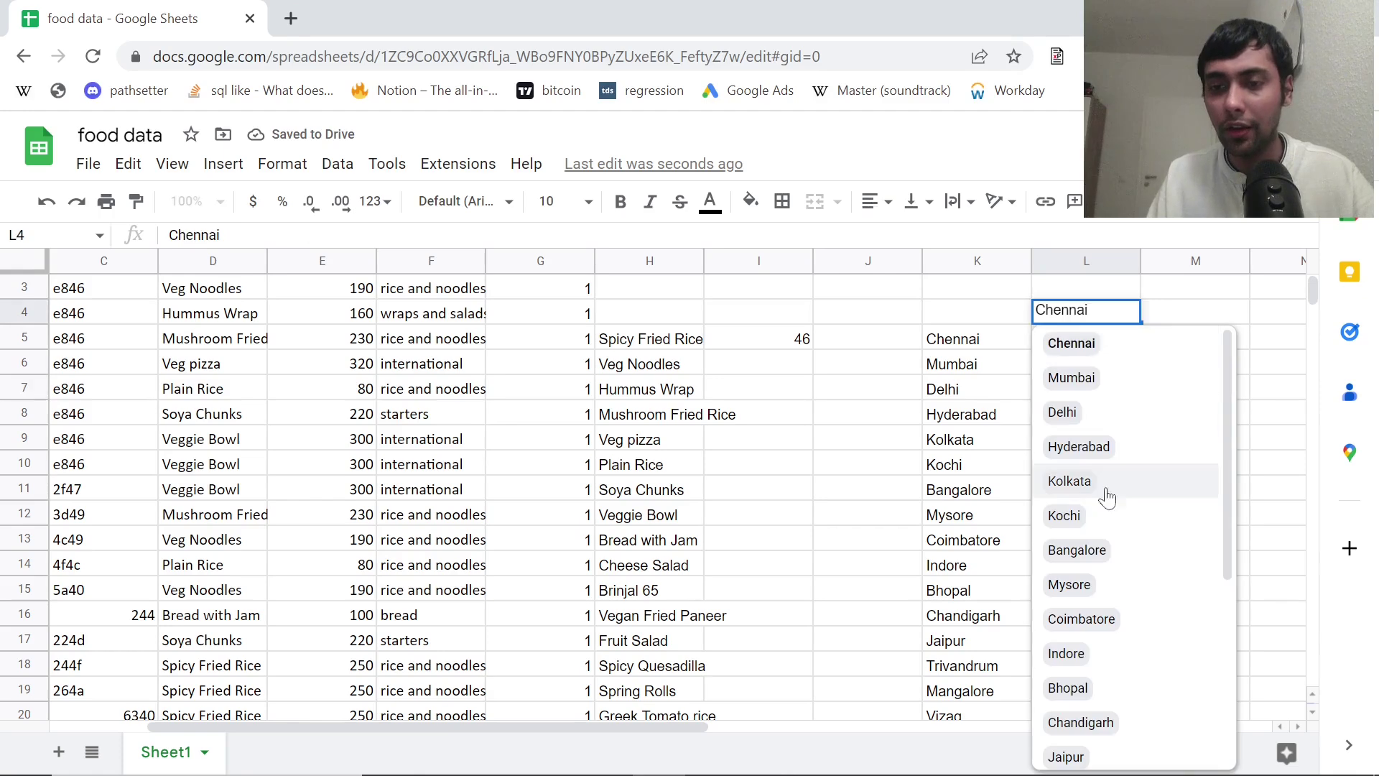
pyautogui.click(1081, 619)
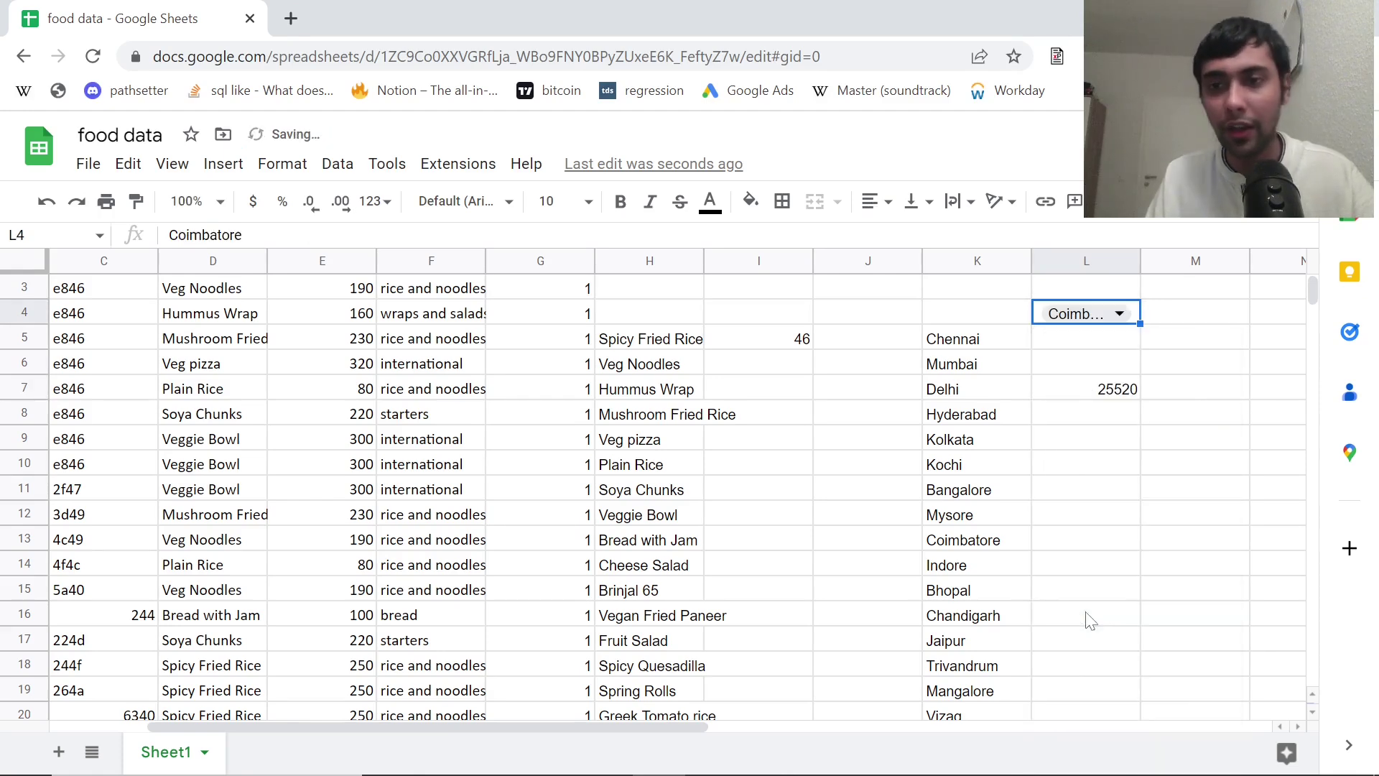
# Return to A1 at the top of the order data.
pyautogui.press('Down')
pyautogui.press('Down')
pyautogui.press('Down')
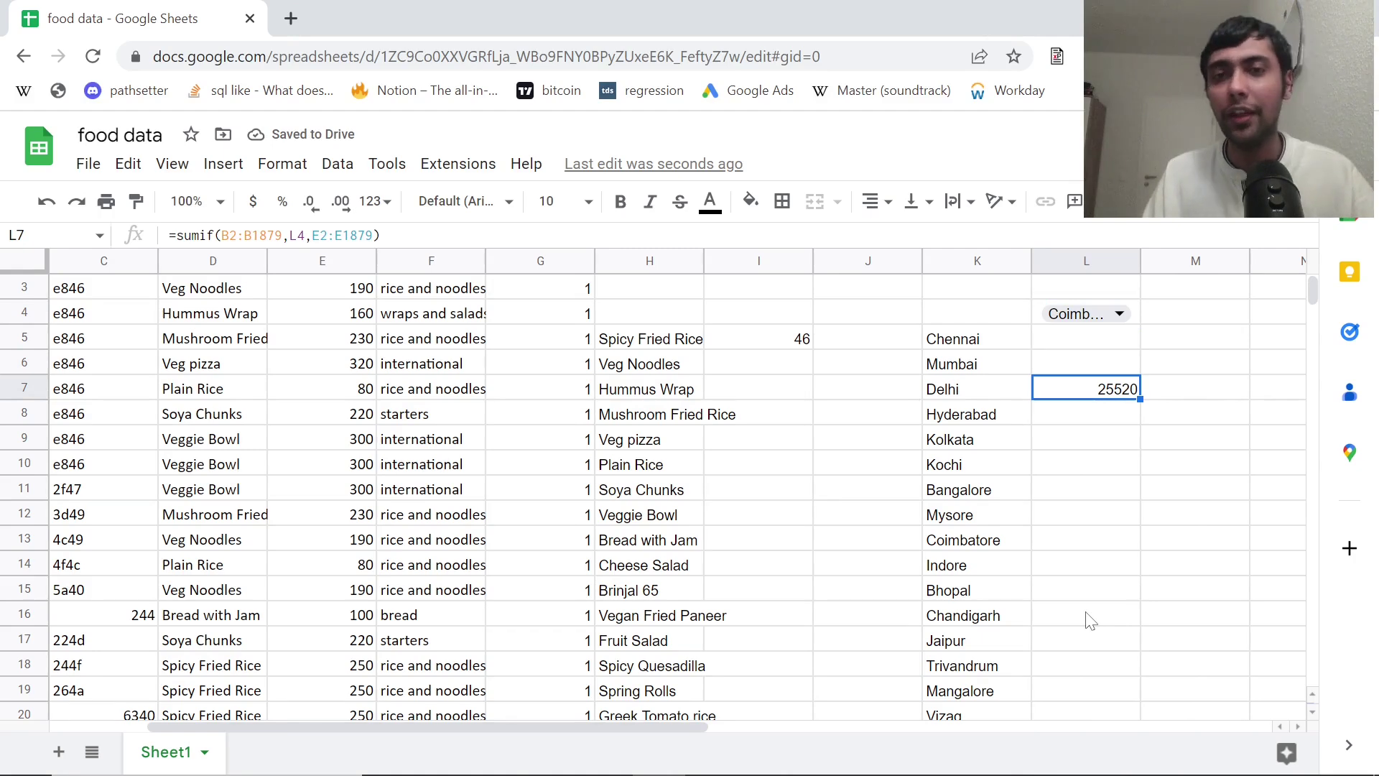
pyautogui.press('Left')
pyautogui.press('Left')
pyautogui.press('Left')
pyautogui.press('Left')
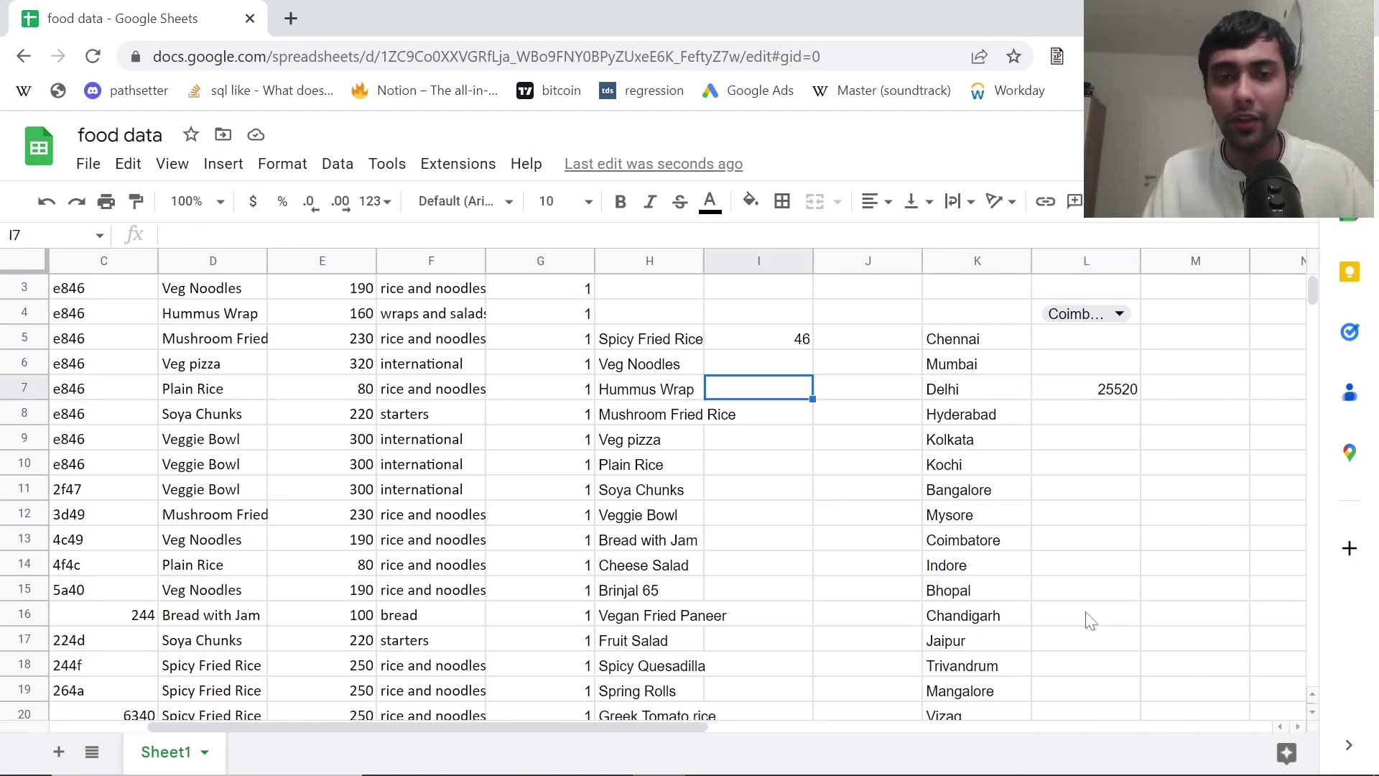
pyautogui.hotkey('ctrl', 'Left')
pyautogui.press('Up')
pyautogui.press('Up')
pyautogui.press('Up')
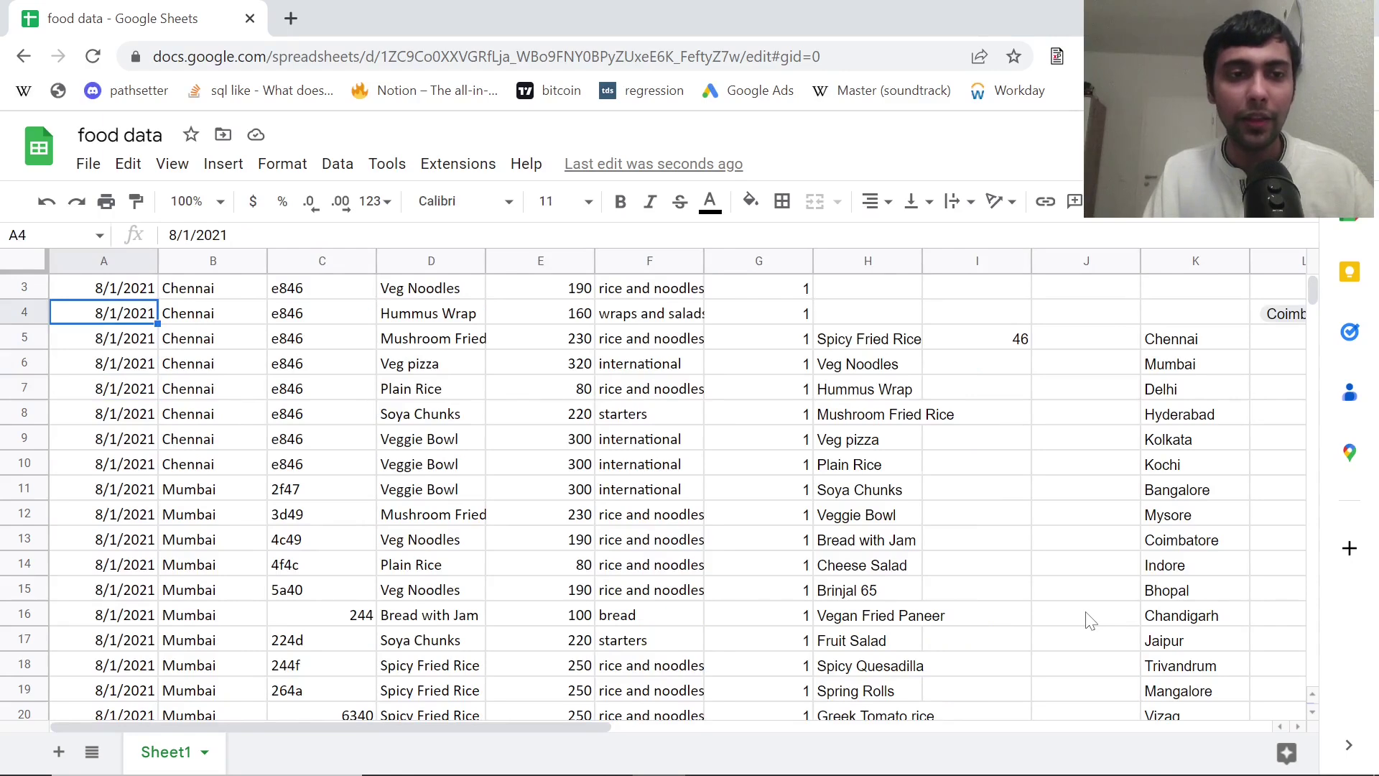
pyautogui.hotkey('ctrl', 'Up')
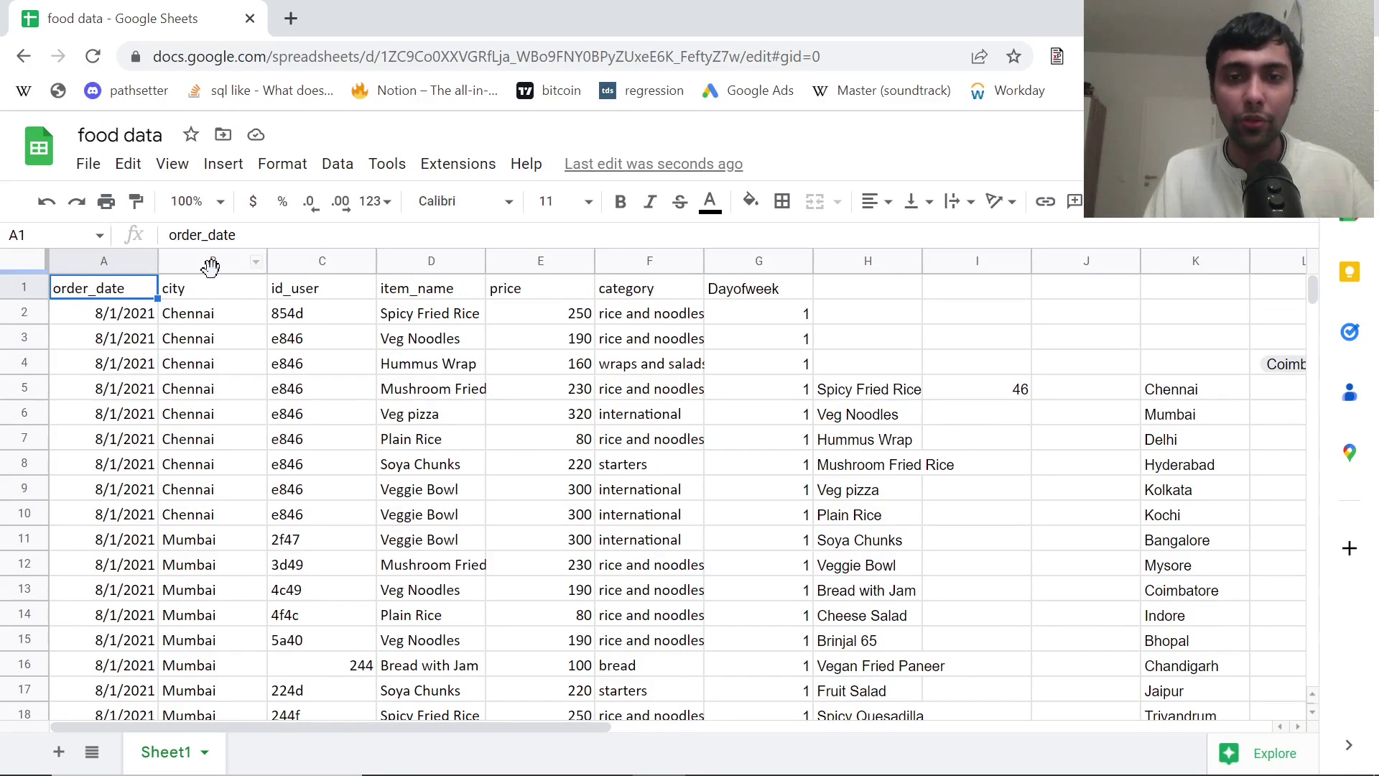
pyautogui.click(530, 414)
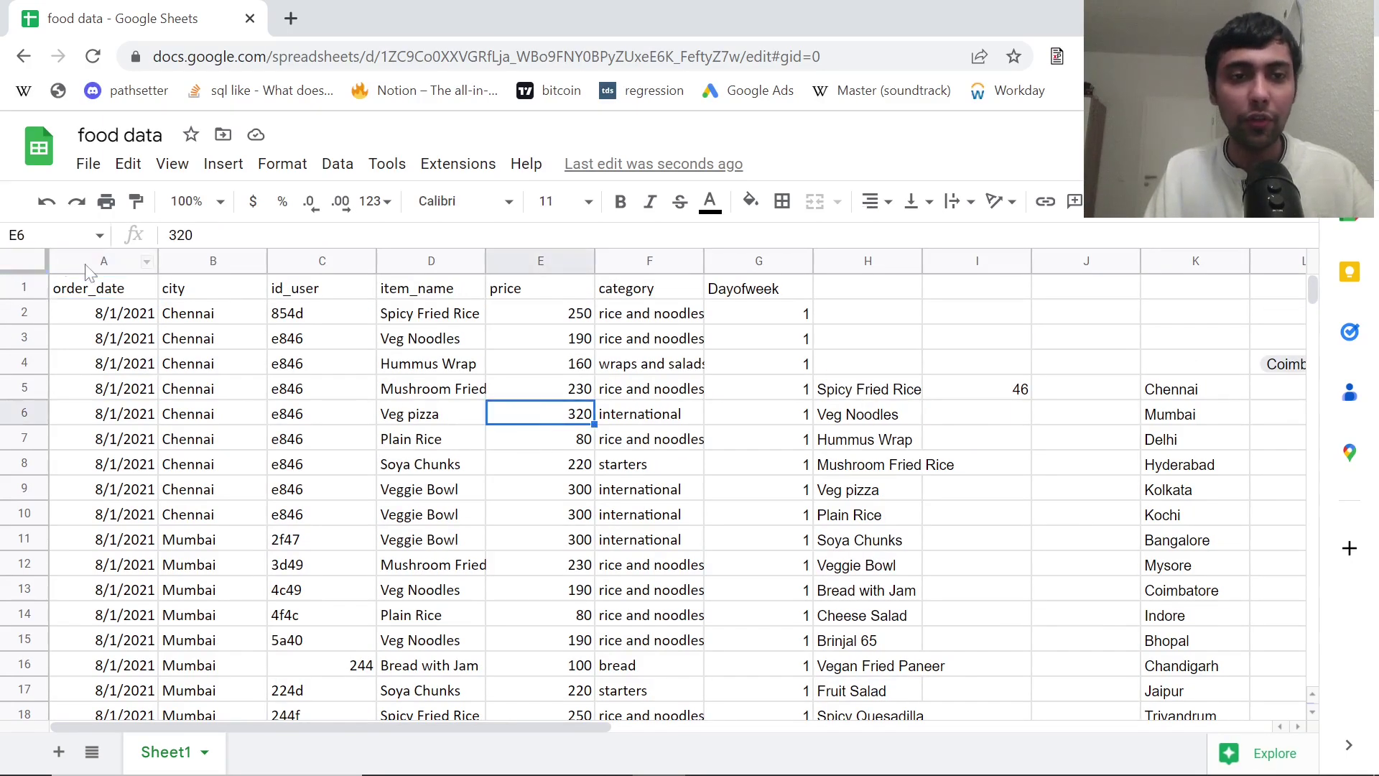
# Create a pivot table on a new sheet from the order data in columns A:G.
pyautogui.moveTo(104, 266); pyautogui.dragTo(787, 287)
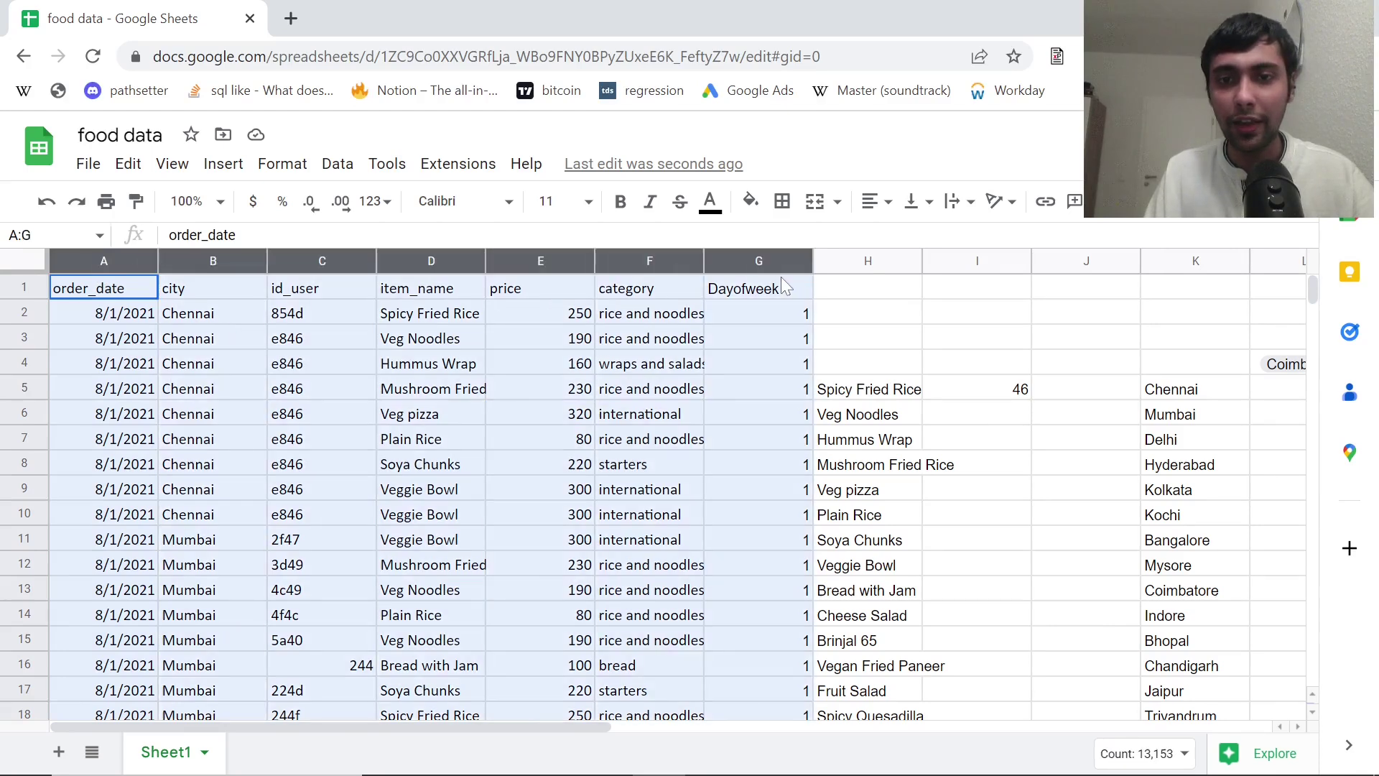
pyautogui.click(222, 164)
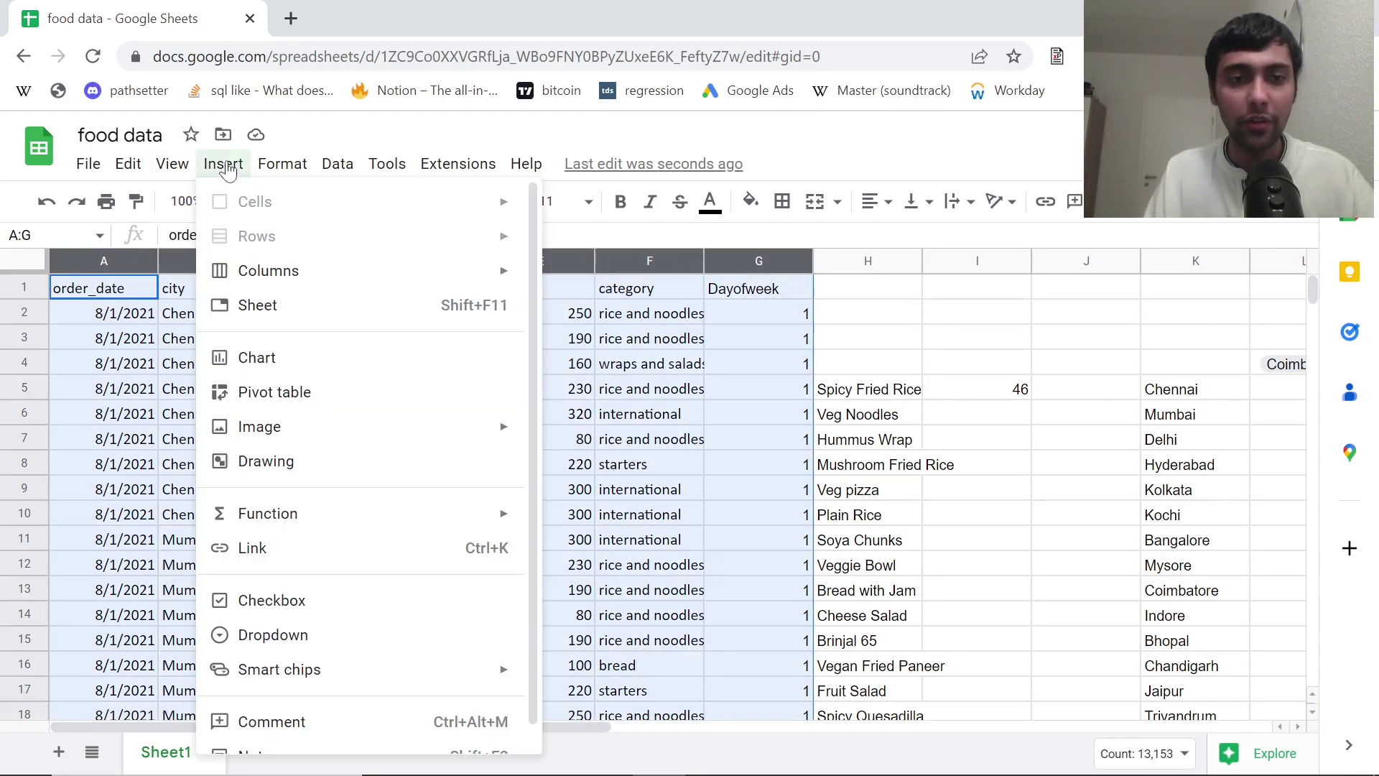
pyautogui.click(300, 394)
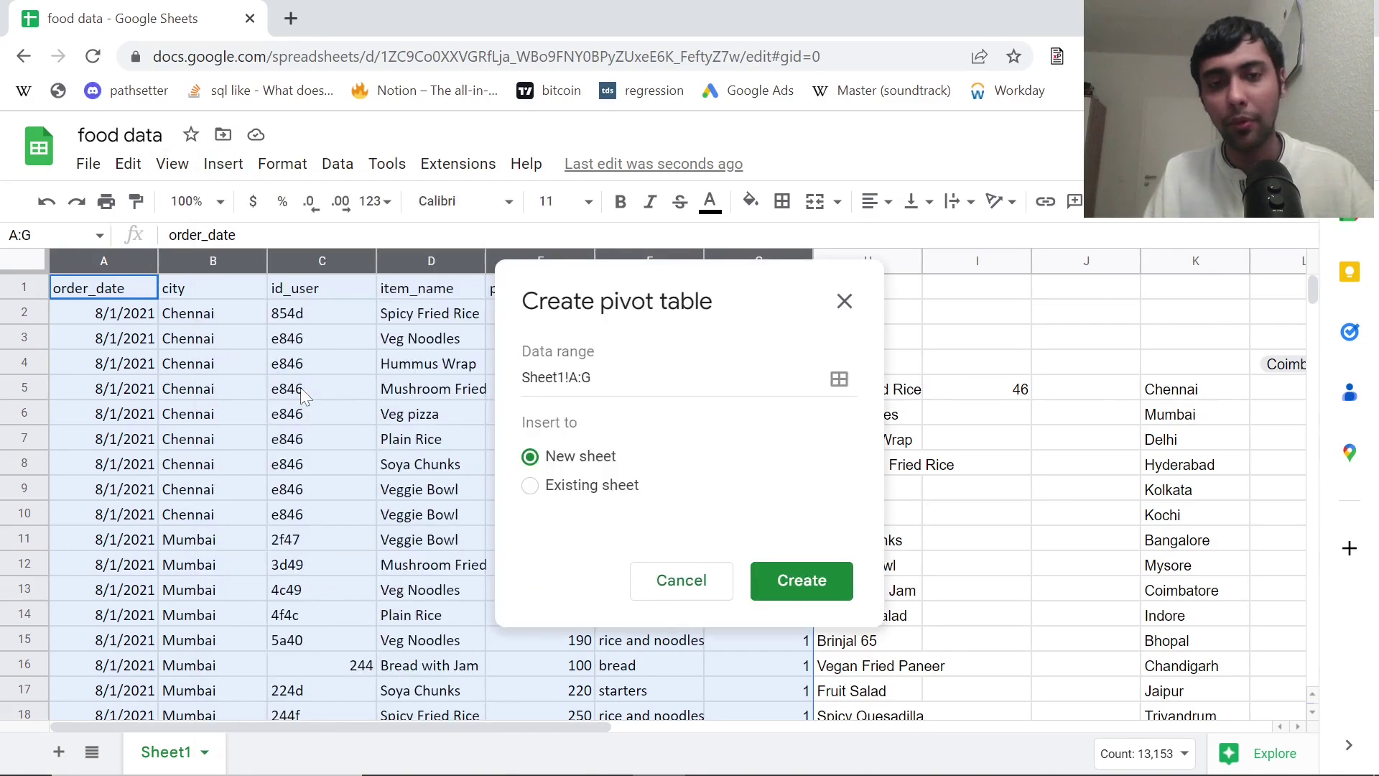
pyautogui.click(787, 583)
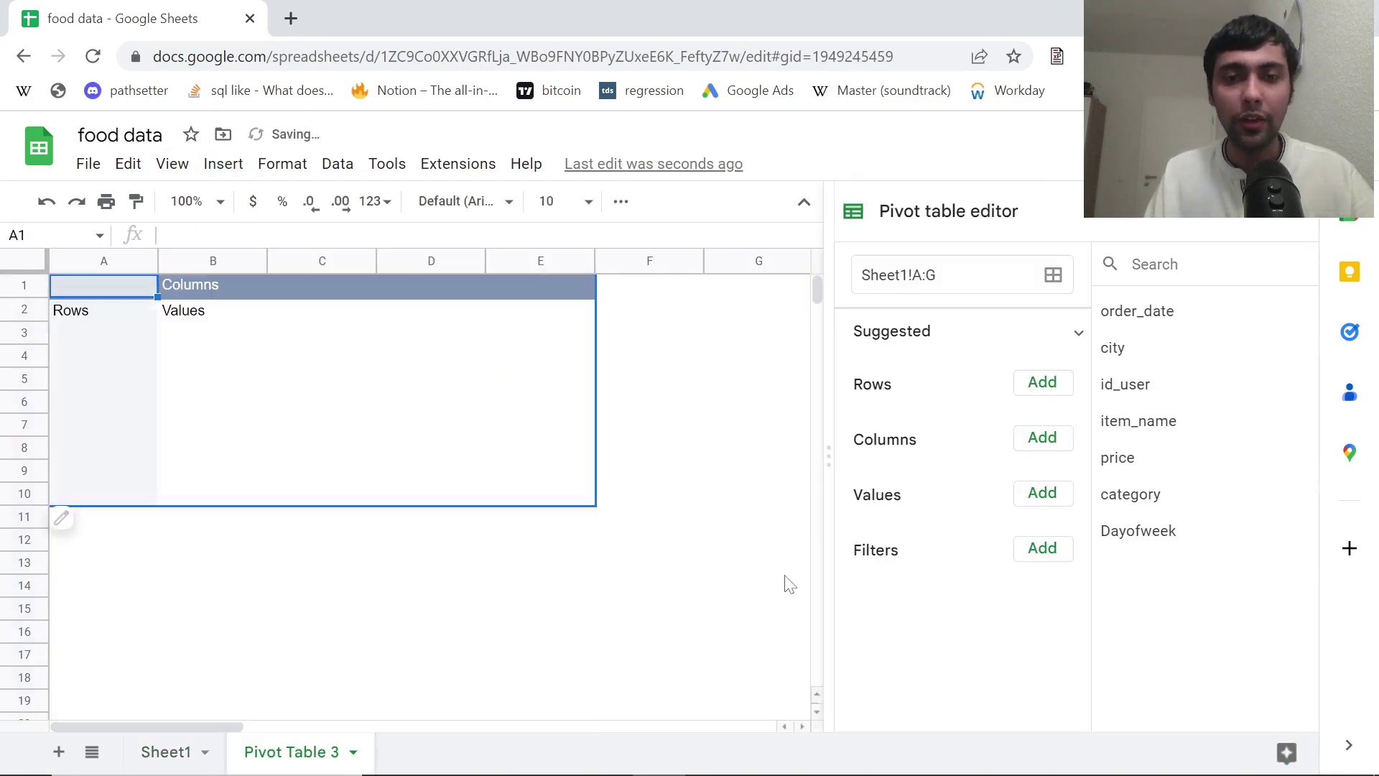
# Add order_date to the pivot rows and SUM of price to the values.
pyautogui.click(1039, 384)
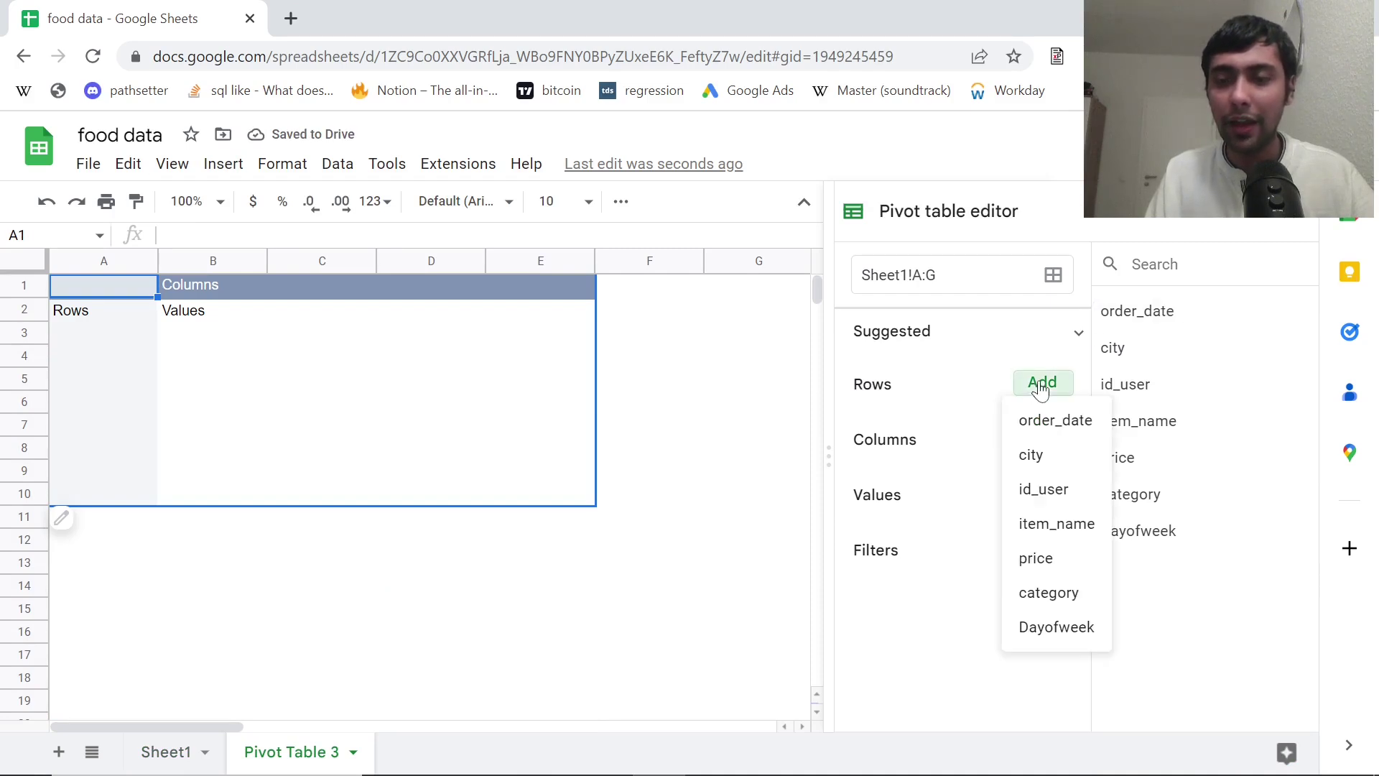
pyautogui.click(1050, 424)
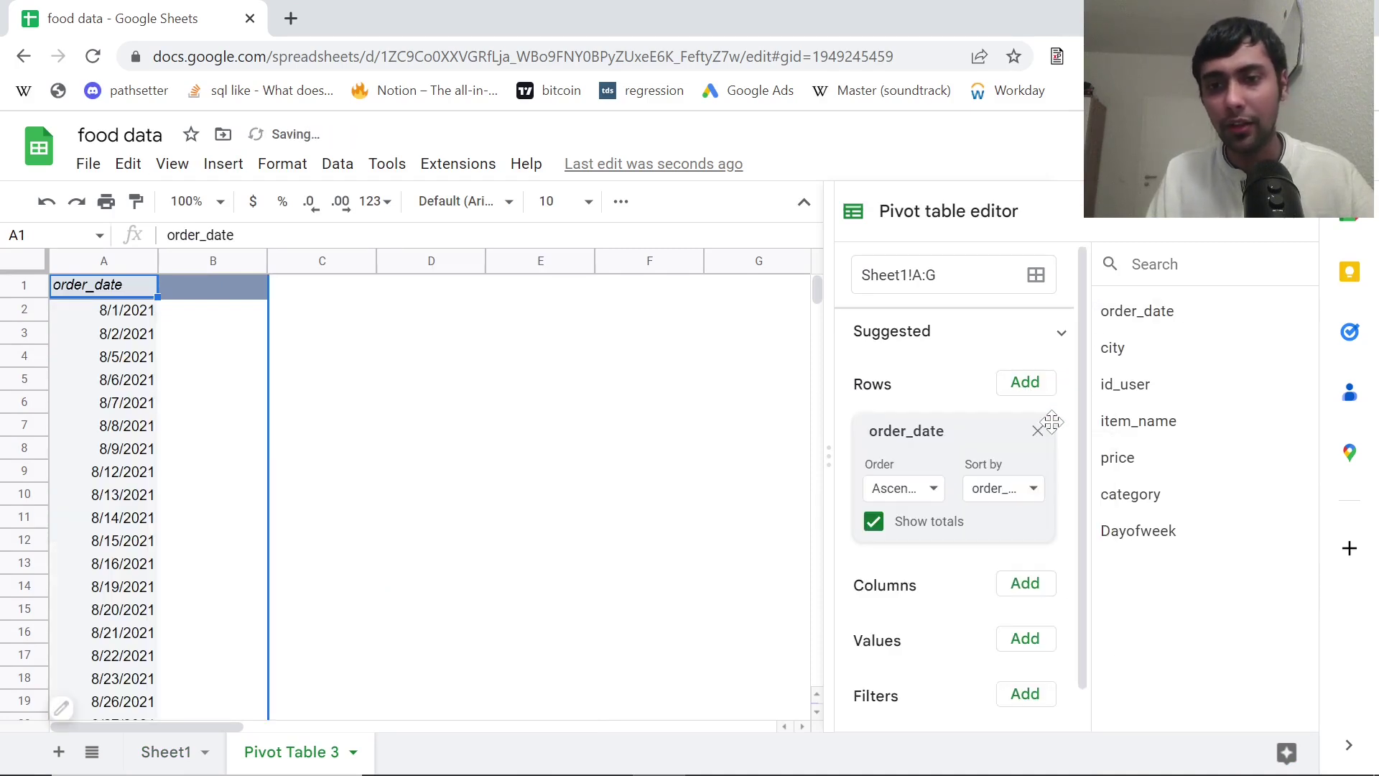
pyautogui.click(1022, 641)
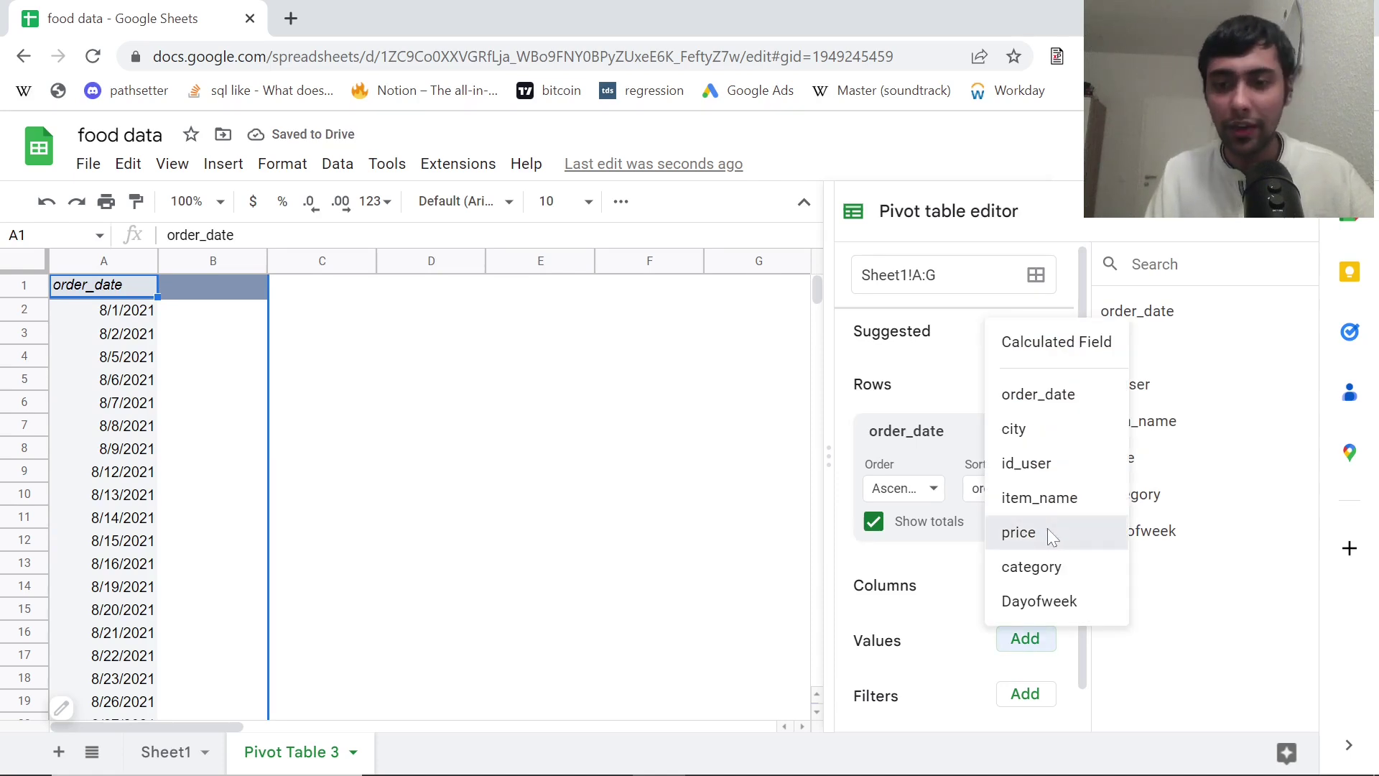
pyautogui.click(1047, 531)
pyautogui.moveTo(1084, 574); pyautogui.dragTo(1082, 627)
# Close the pivot editor and rename the SUM of price header in B1 to 'total revenue'.
pyautogui.click(336, 412)
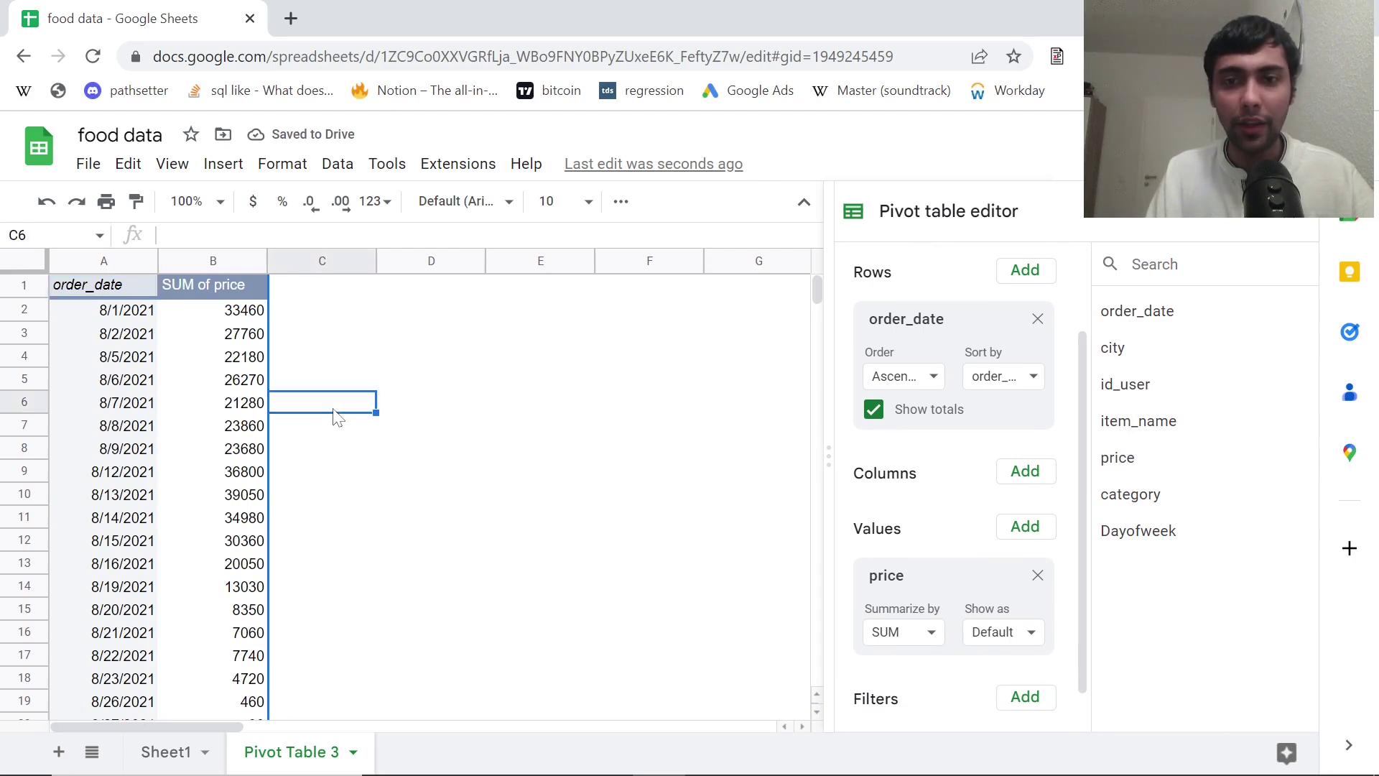
pyautogui.click(1287, 226)
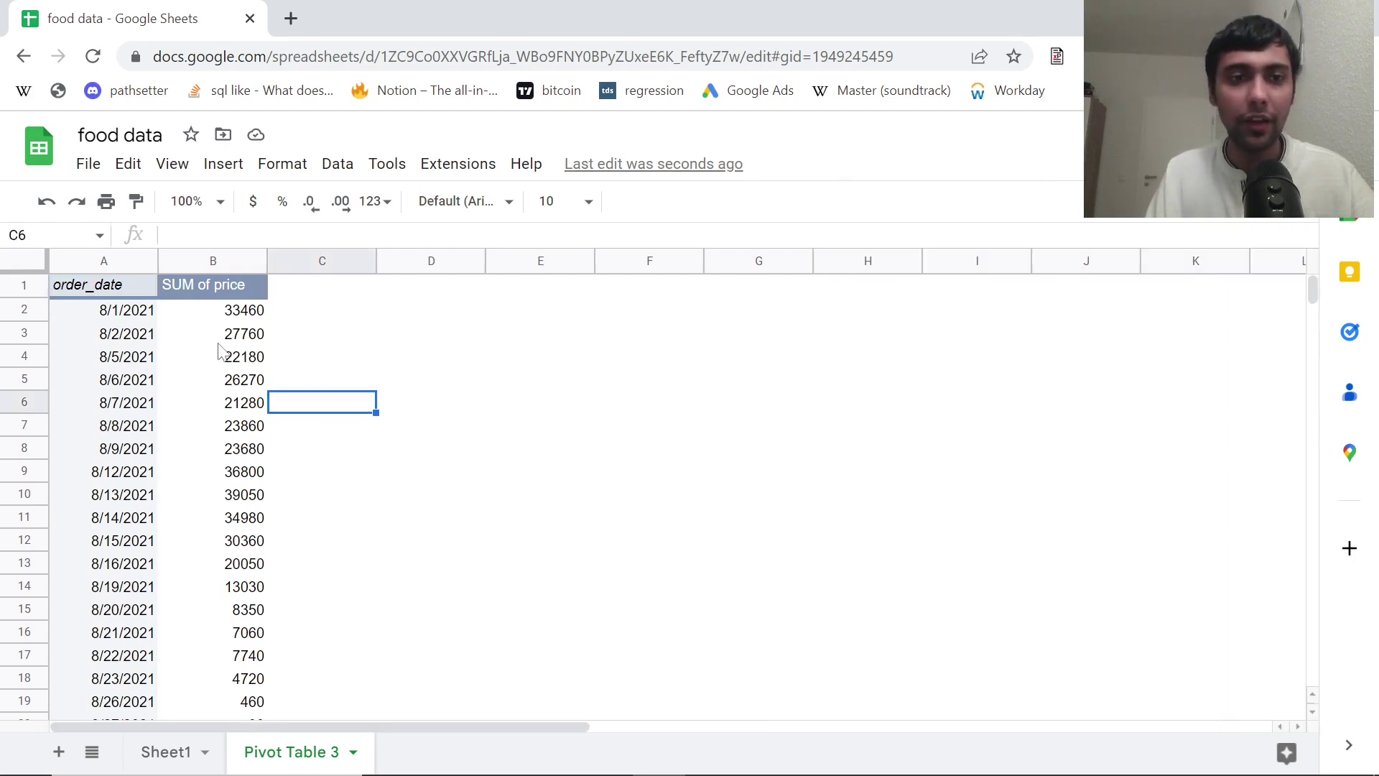
pyautogui.click(208, 284)
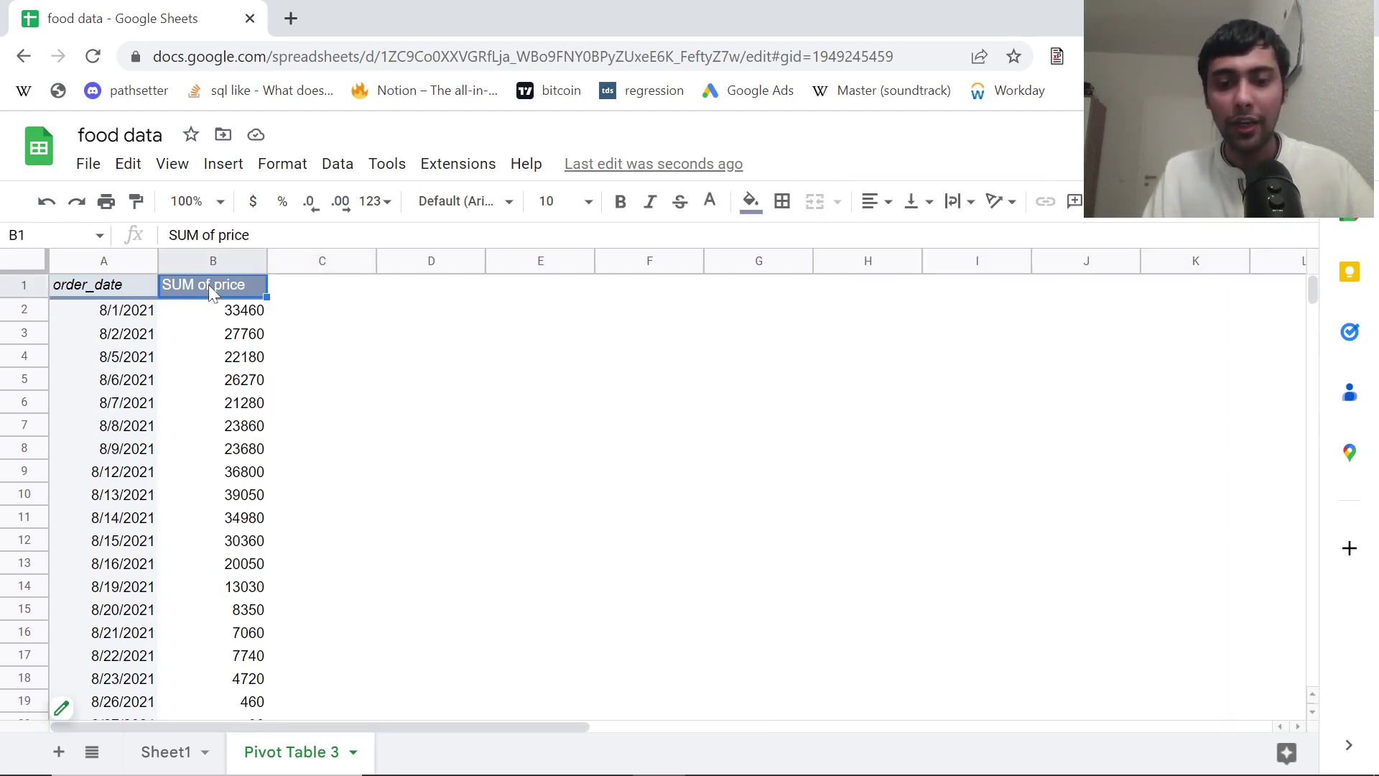
pyautogui.write('total revenue')
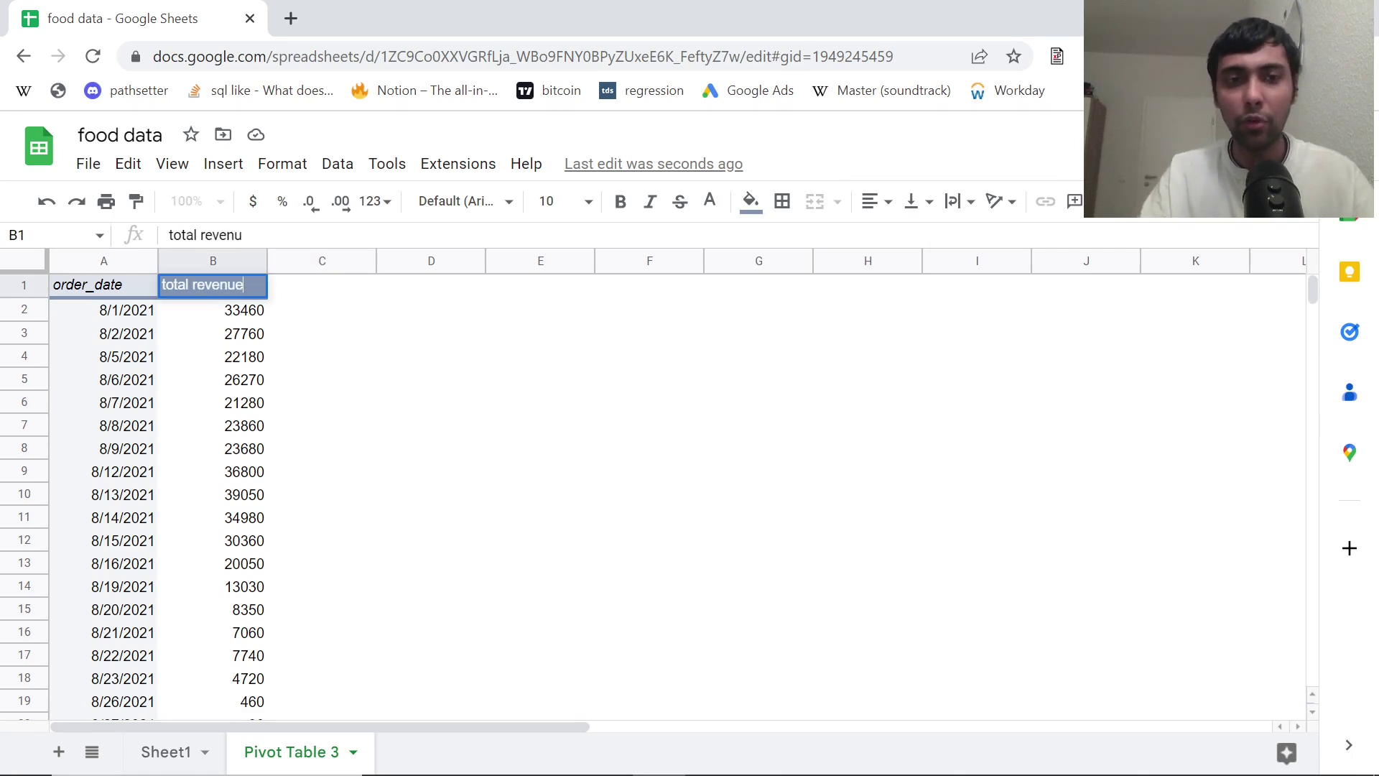
pyautogui.press('Return')
# Check the Grand Total of 381790, then select pivot columns A and B.
pyautogui.click(366, 343)
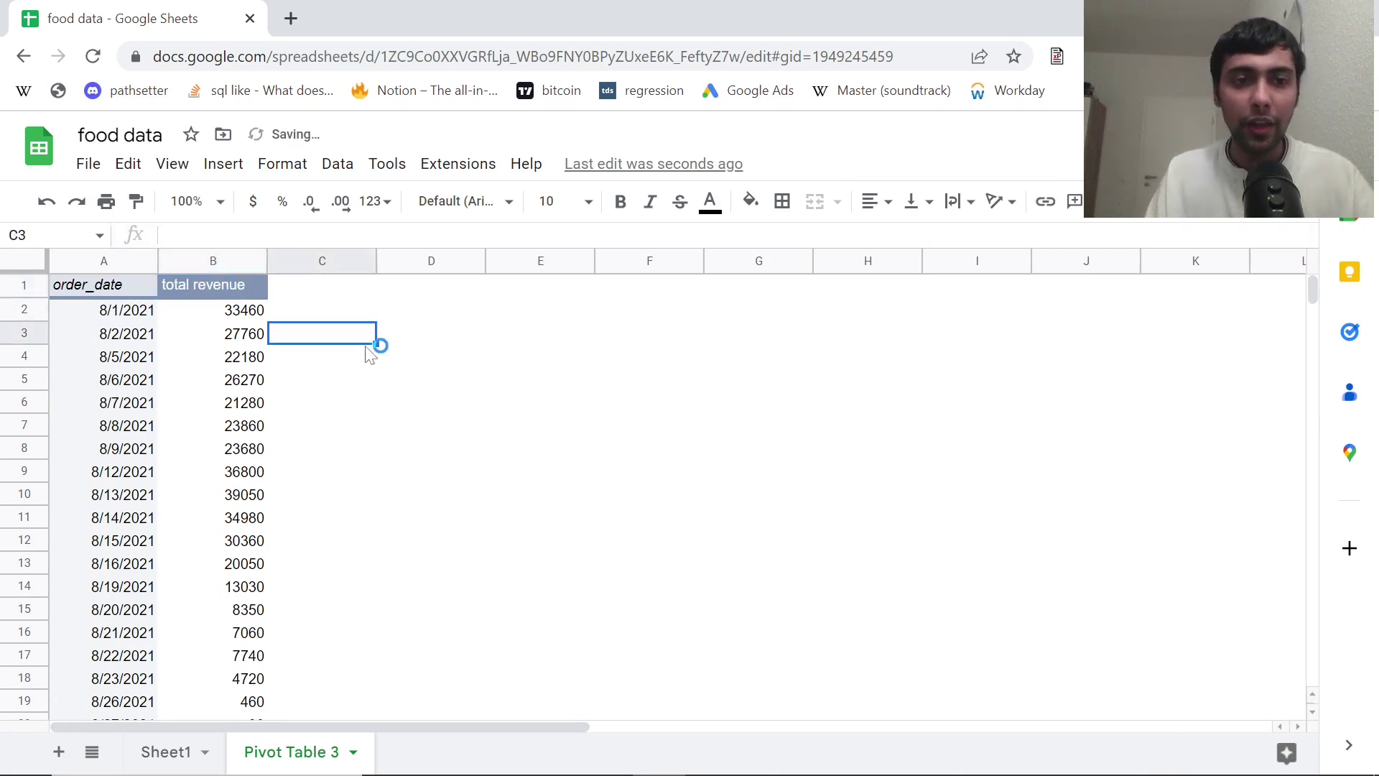
pyautogui.press('Left')
pyautogui.press('Down')
pyautogui.hotkey('ctrl', 'Down')
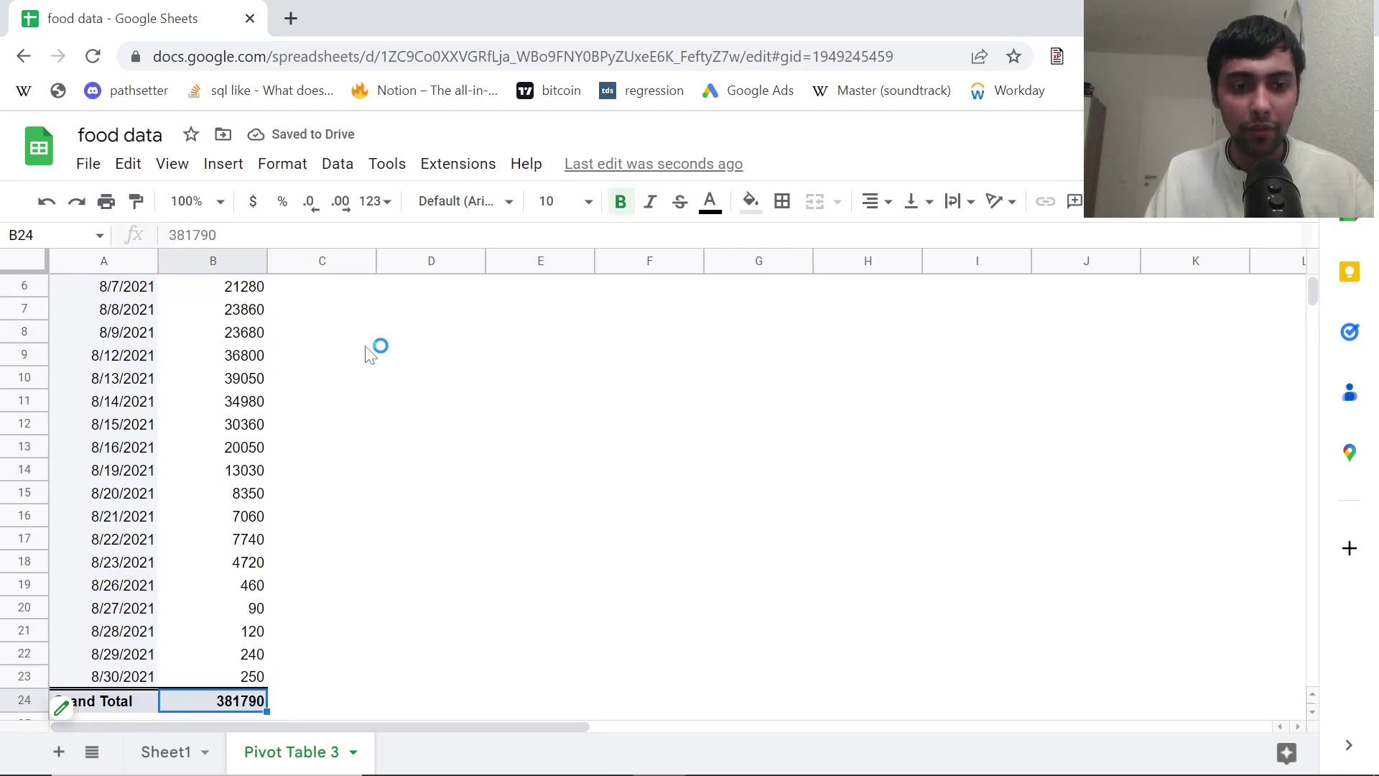
pyautogui.press('Up')
pyautogui.hotkey('ctrl', 'Up')
pyautogui.press('Left')
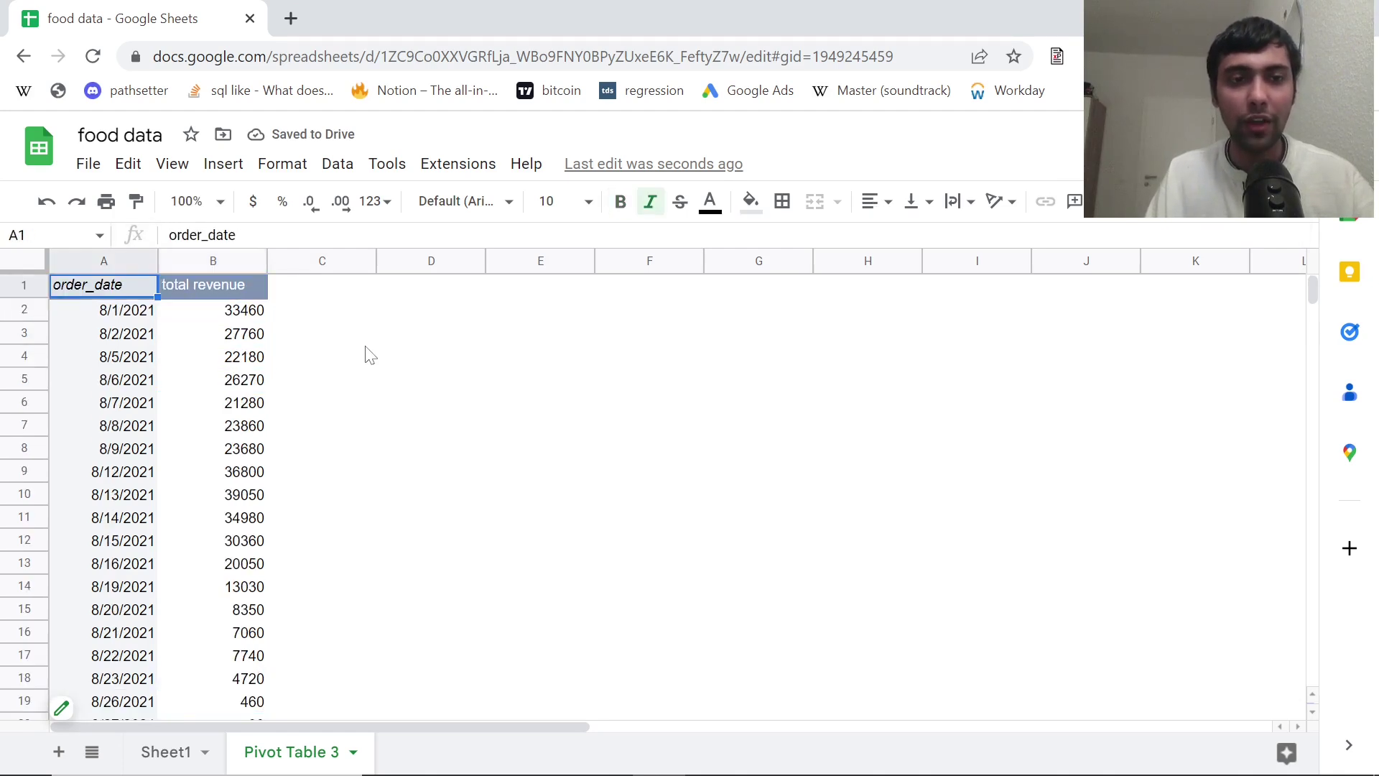
pyautogui.click(123, 316)
pyautogui.moveTo(108, 260); pyautogui.dragTo(206, 266)
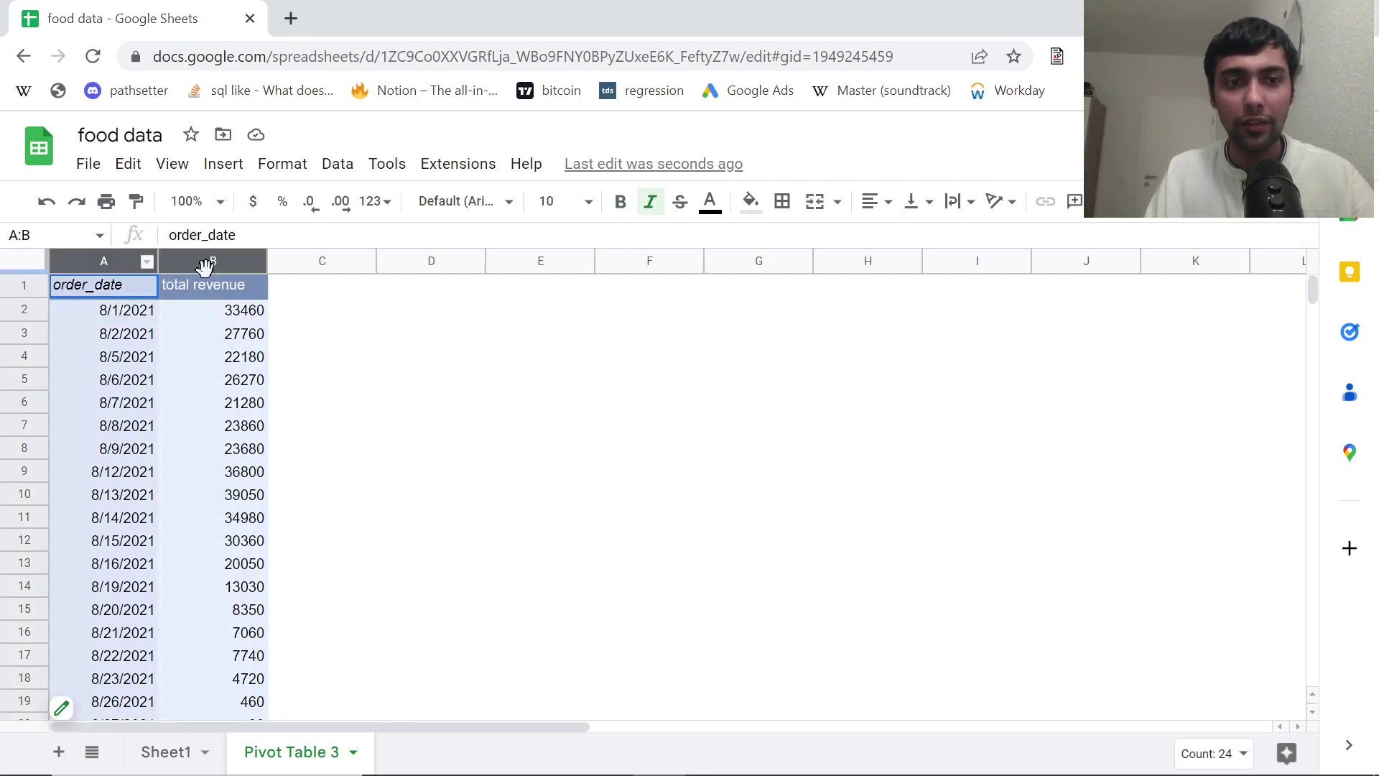
# Insert a line chart of total revenue vs. order_date from the selected pivot columns A:B.
pyautogui.click(229, 166)
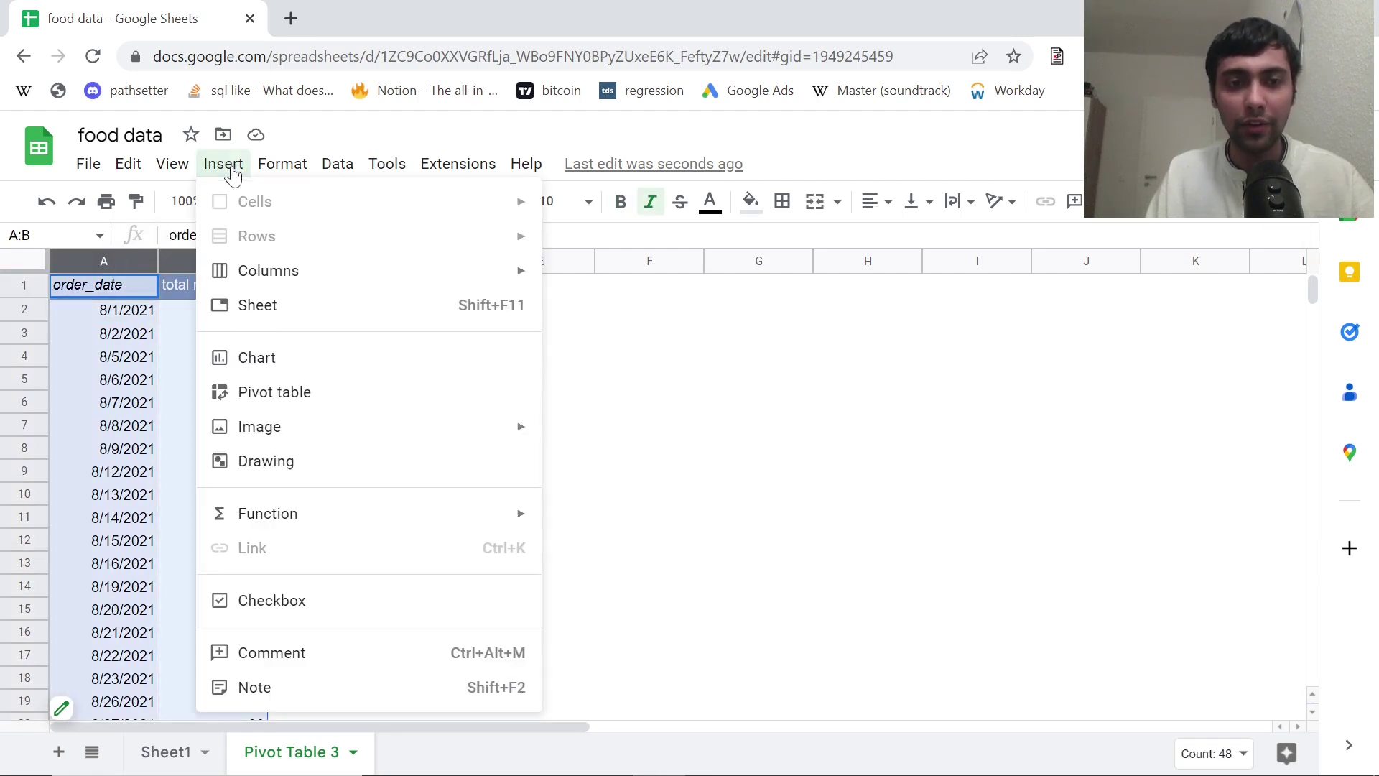
pyautogui.click(288, 365)
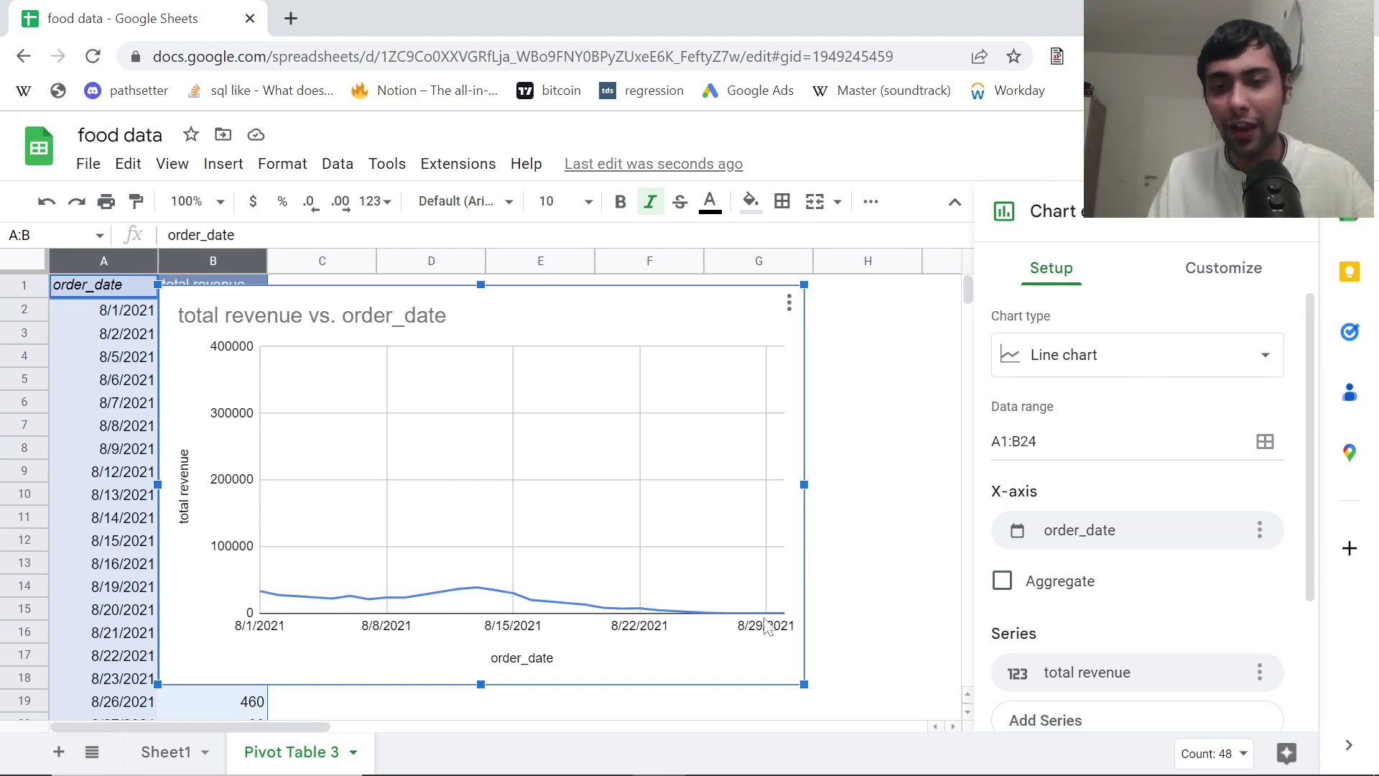
pyautogui.moveTo(1311, 511); pyautogui.dragTo(1323, 420)
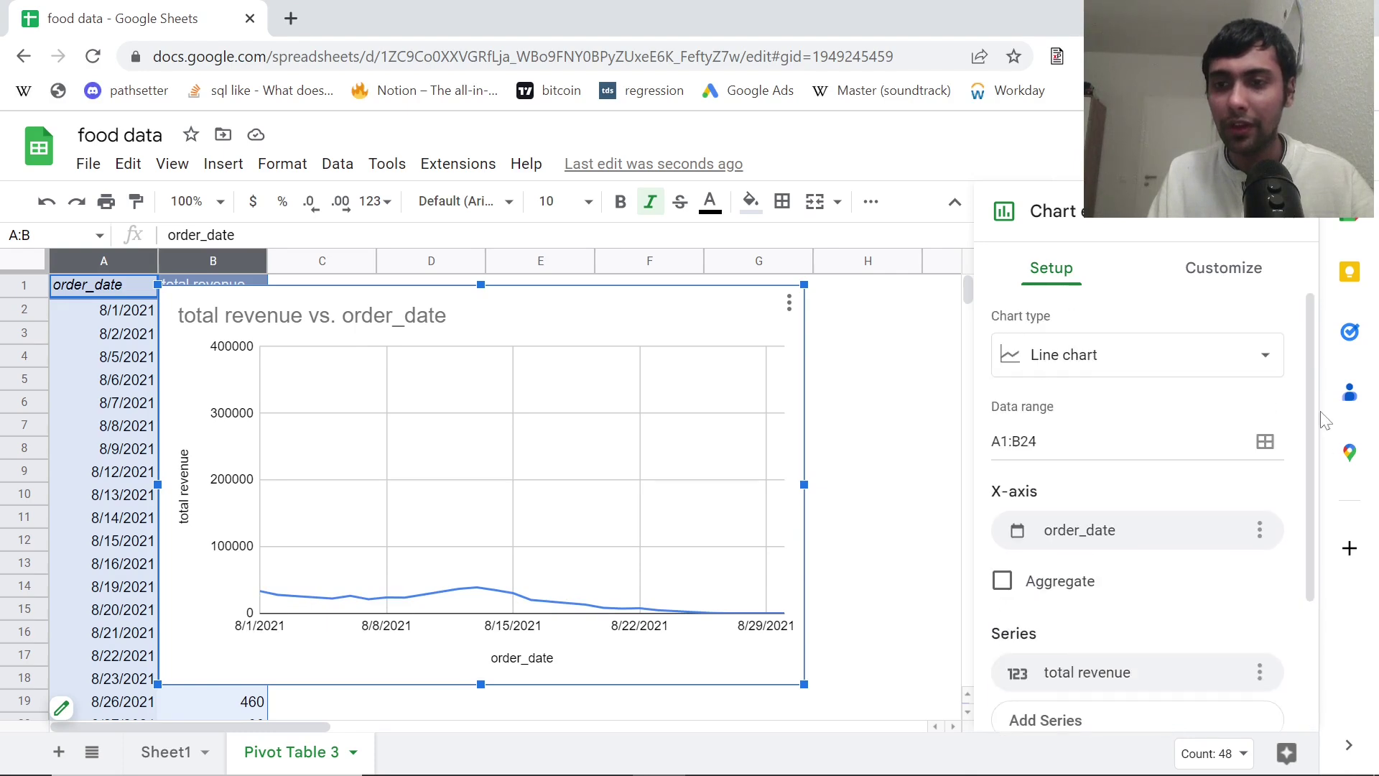
# In the Customize tab's Vertical axis settings, set Min to 0 and Max to 100000.
pyautogui.click(1242, 273)
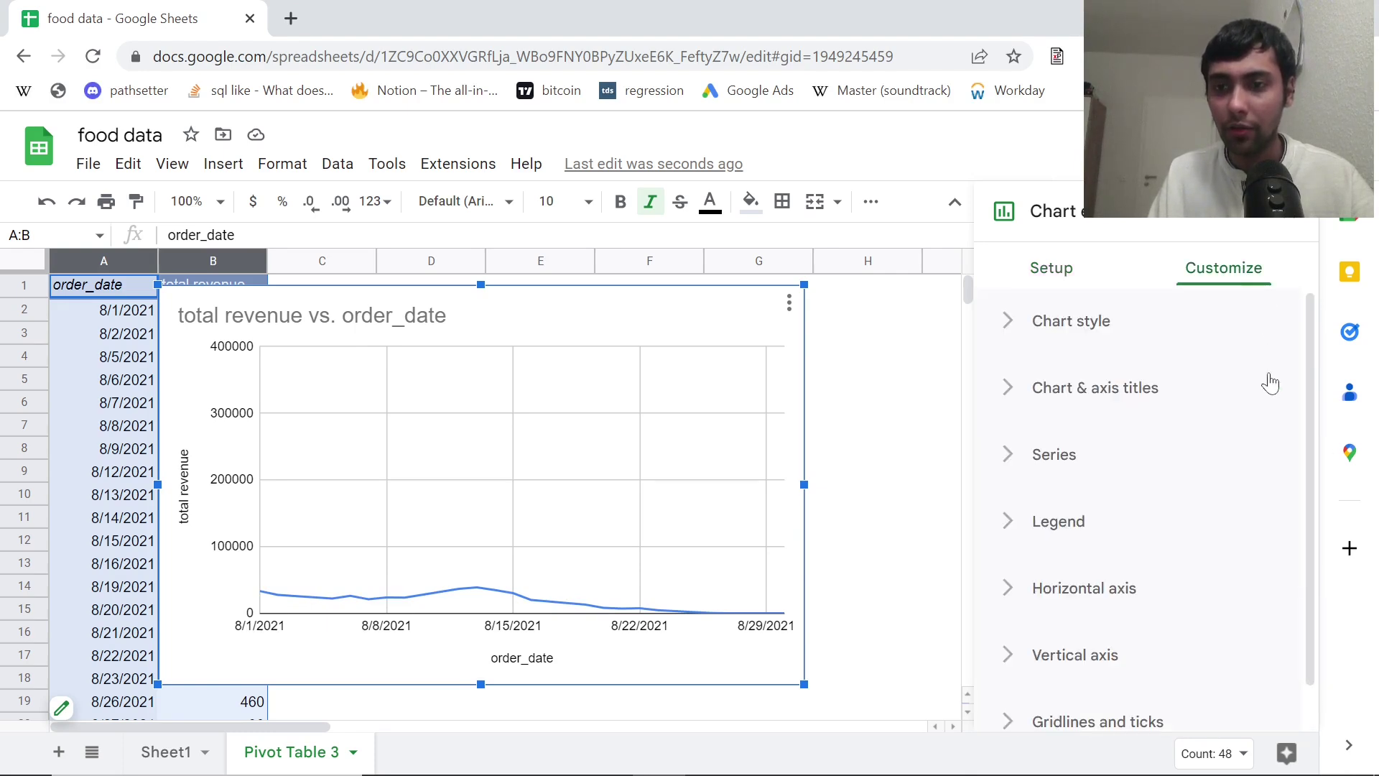
pyautogui.moveTo(1312, 393); pyautogui.dragTo(1312, 457)
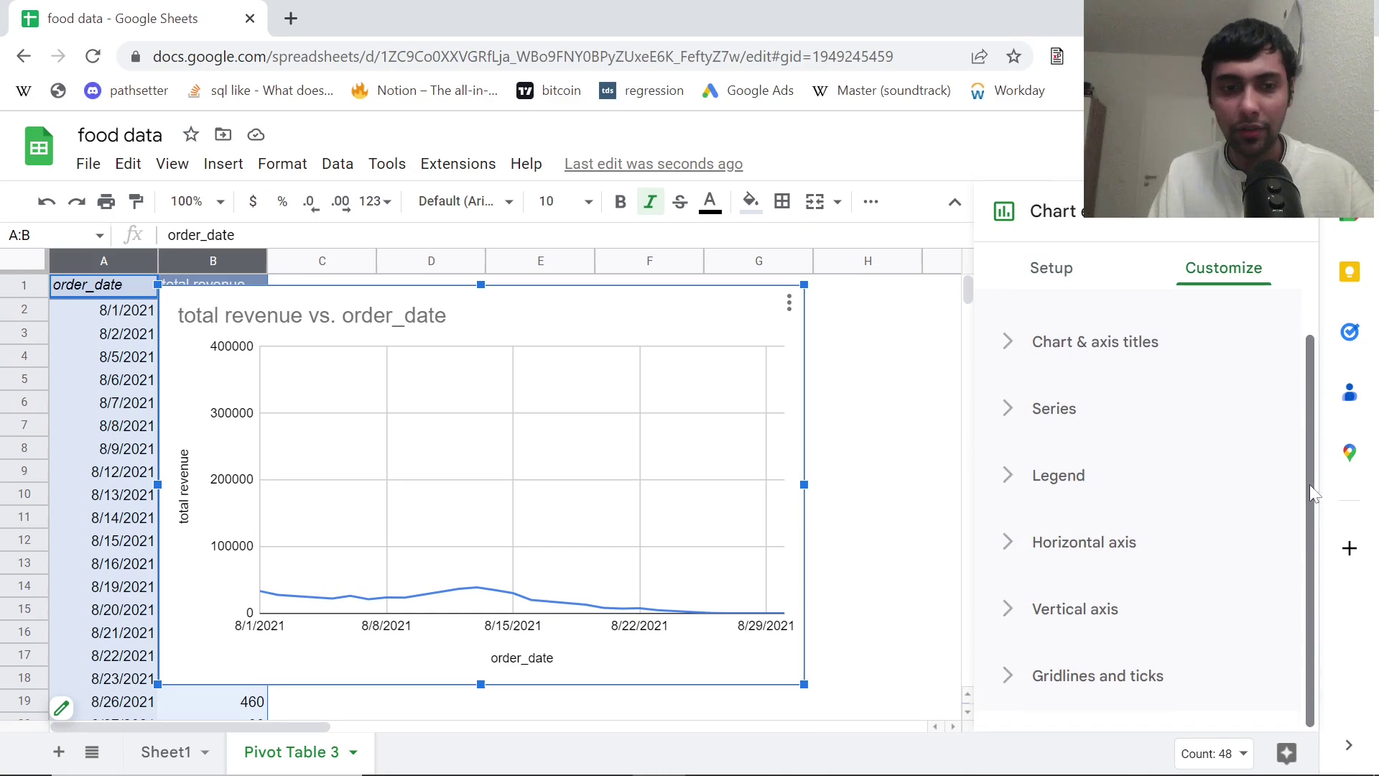
pyautogui.click(1013, 613)
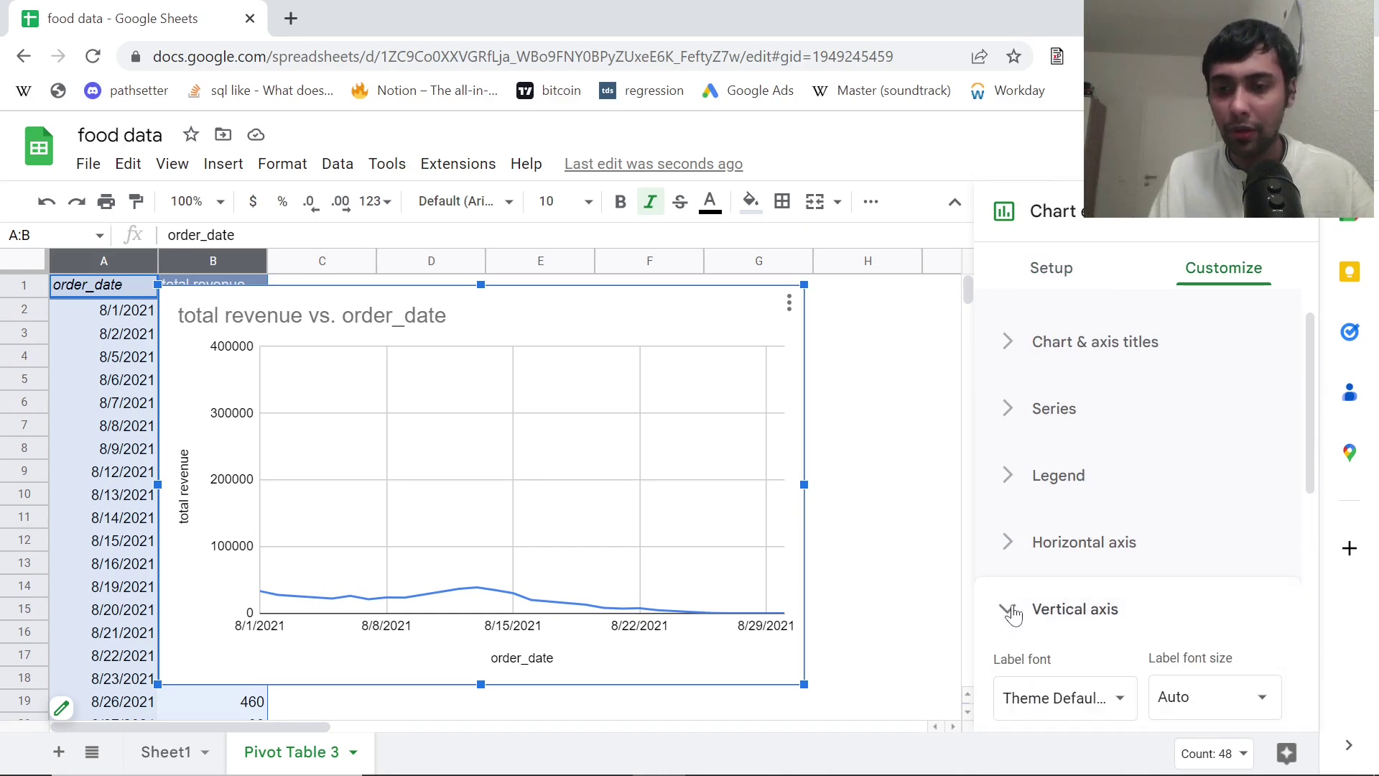
pyautogui.moveTo(1311, 450); pyautogui.dragTo(1320, 622)
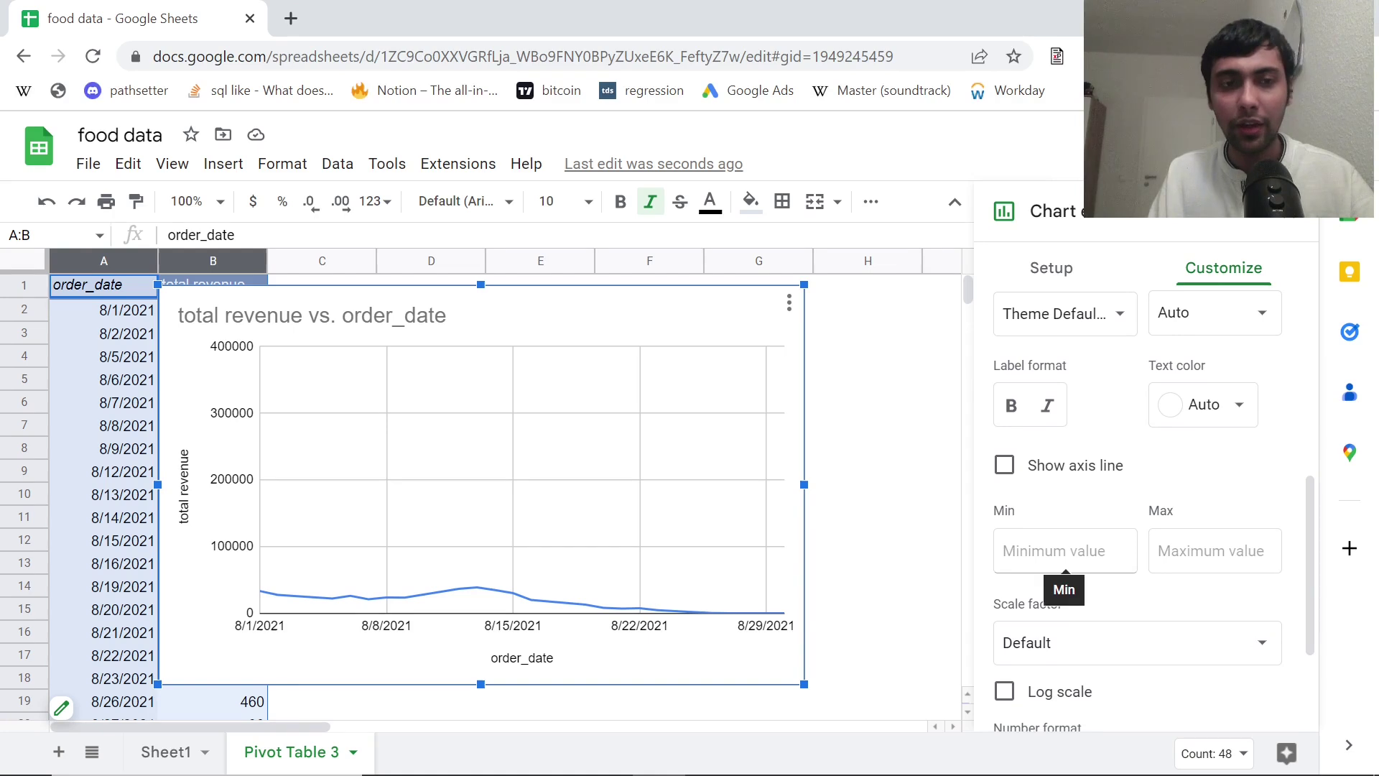
pyautogui.click(1065, 550)
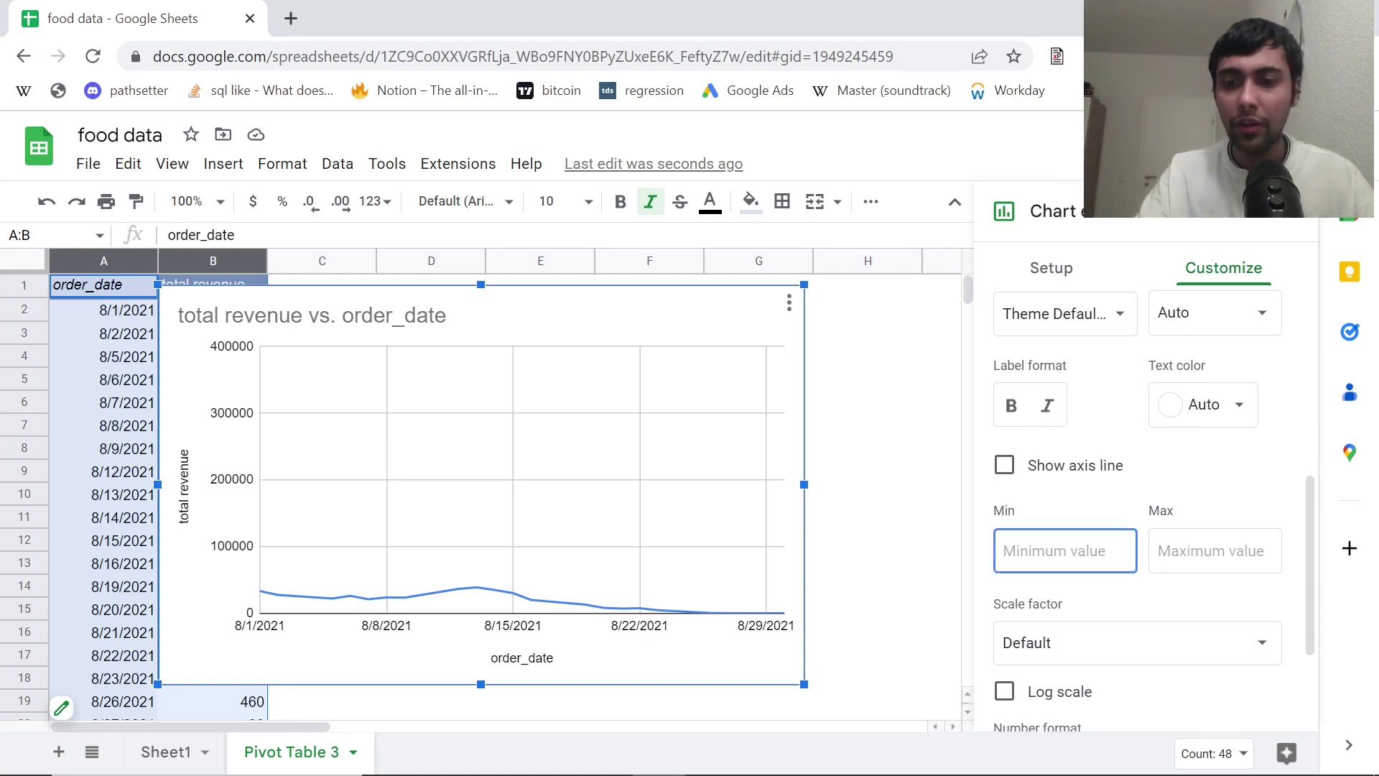
pyautogui.write('0')
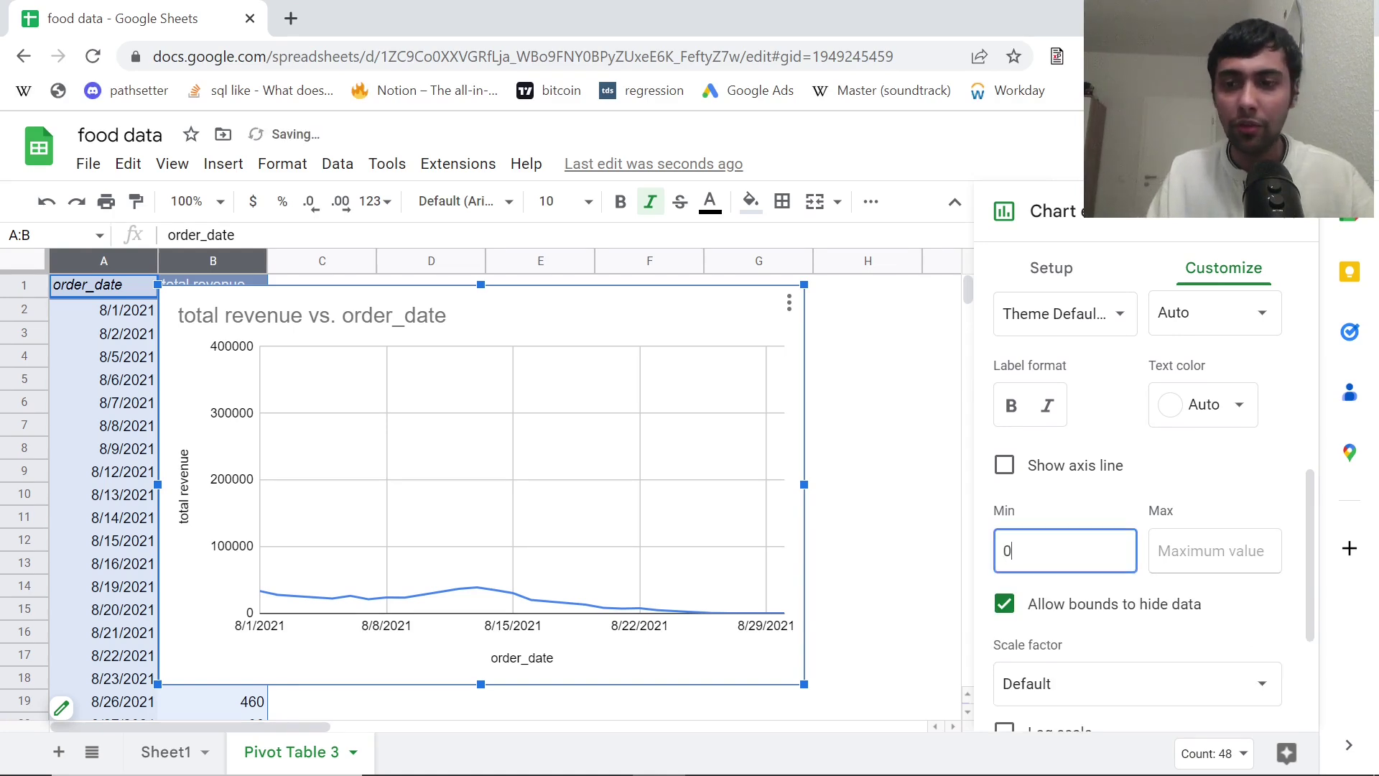
pyautogui.click(1214, 551)
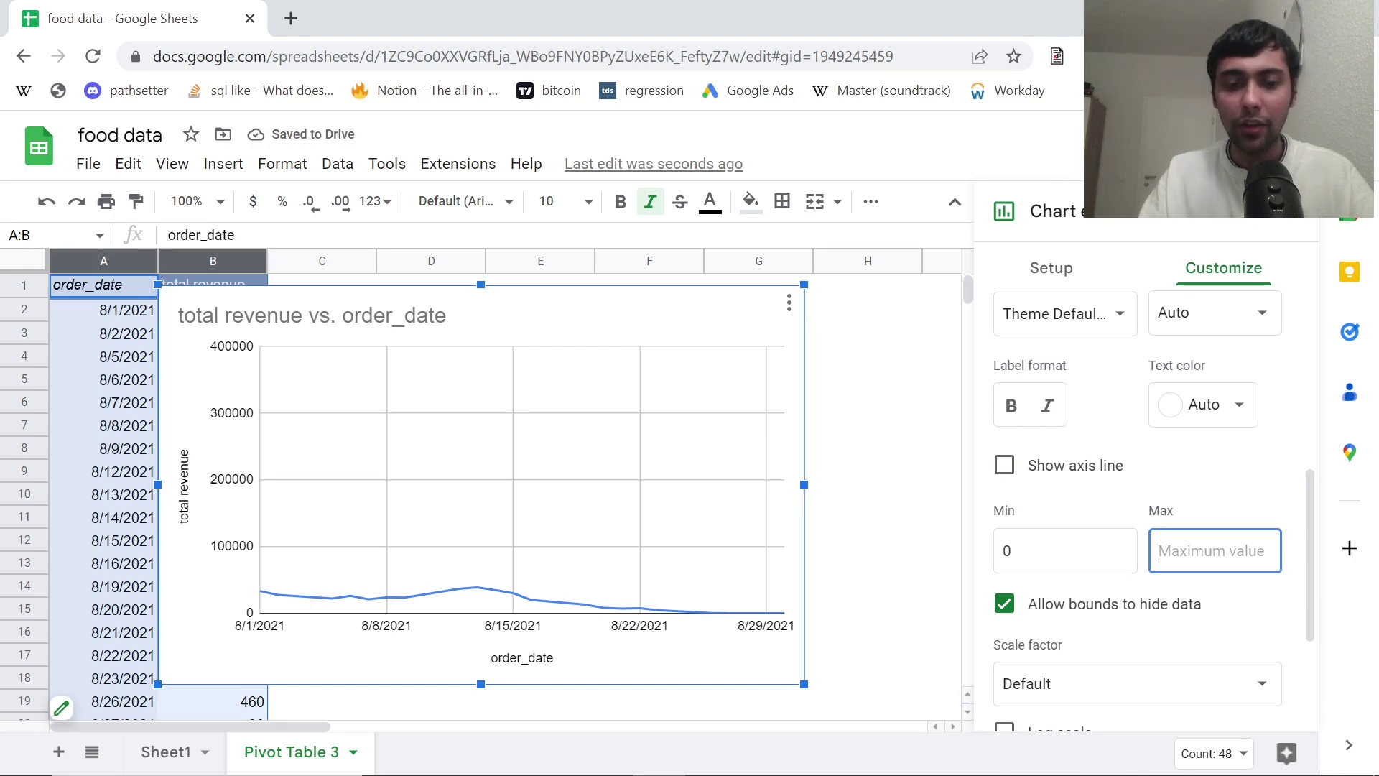
pyautogui.write('200000')
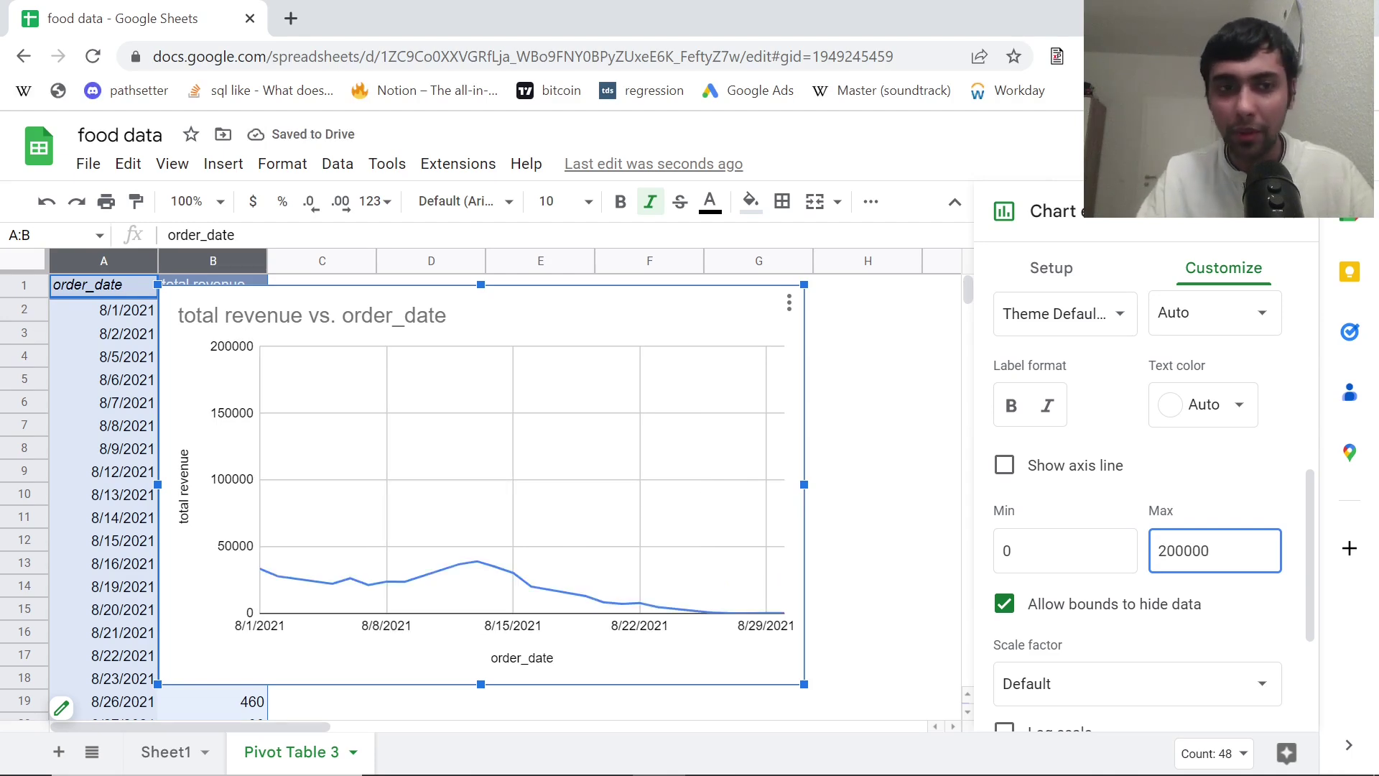
pyautogui.press('BackSpace')
pyautogui.press('BackSpace')
pyautogui.press('BackSpace')
pyautogui.press('BackSpace')
pyautogui.press('BackSpace')
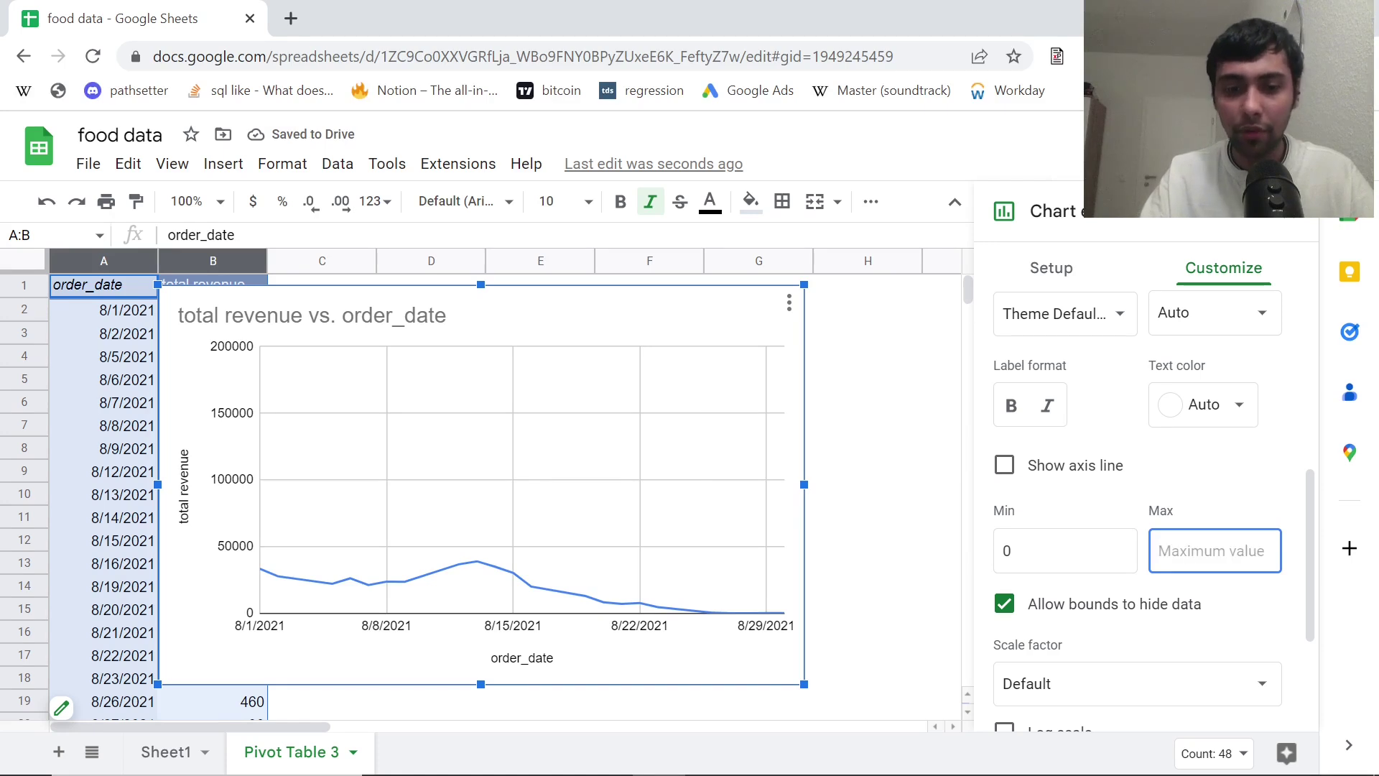
pyautogui.write('100000')
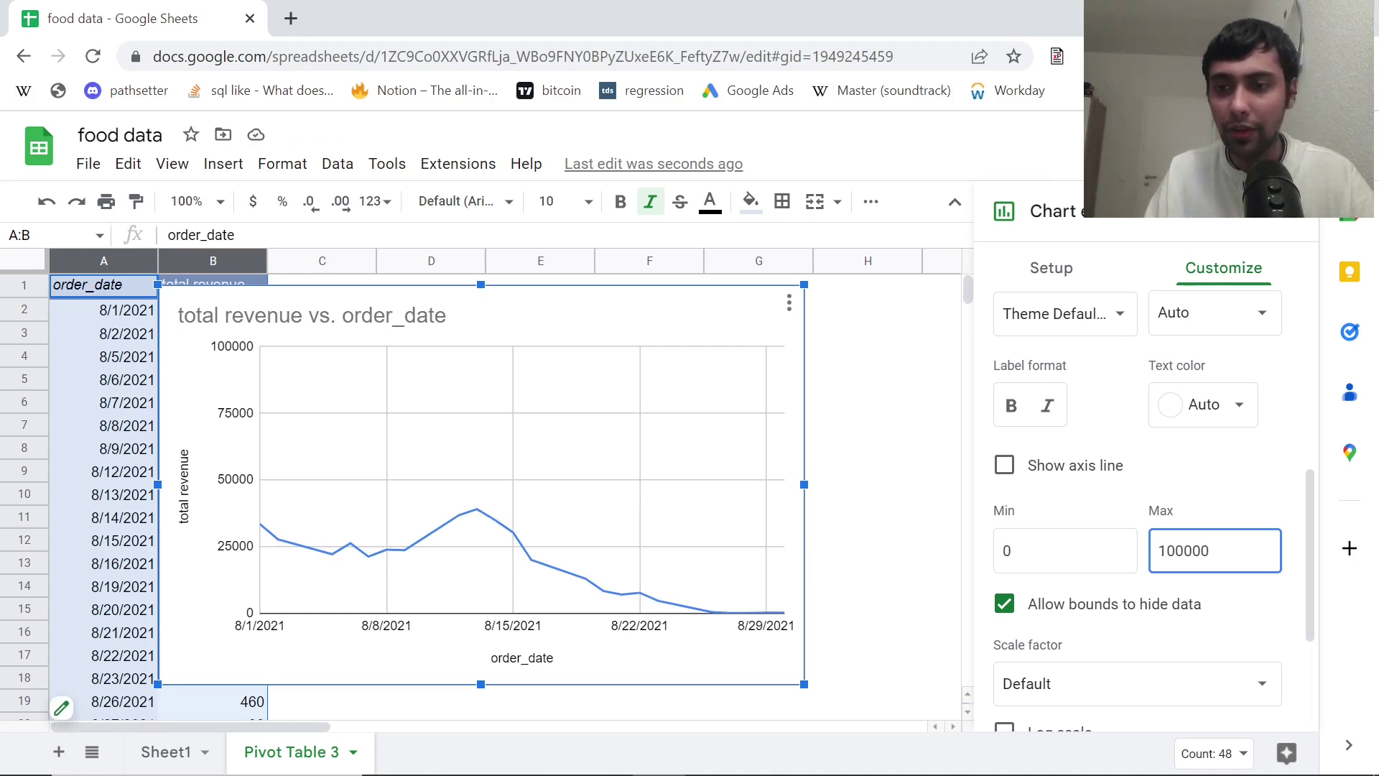
# Close the chart editor and drag the revenue chart right so column B's values show.
pyautogui.click(889, 457)
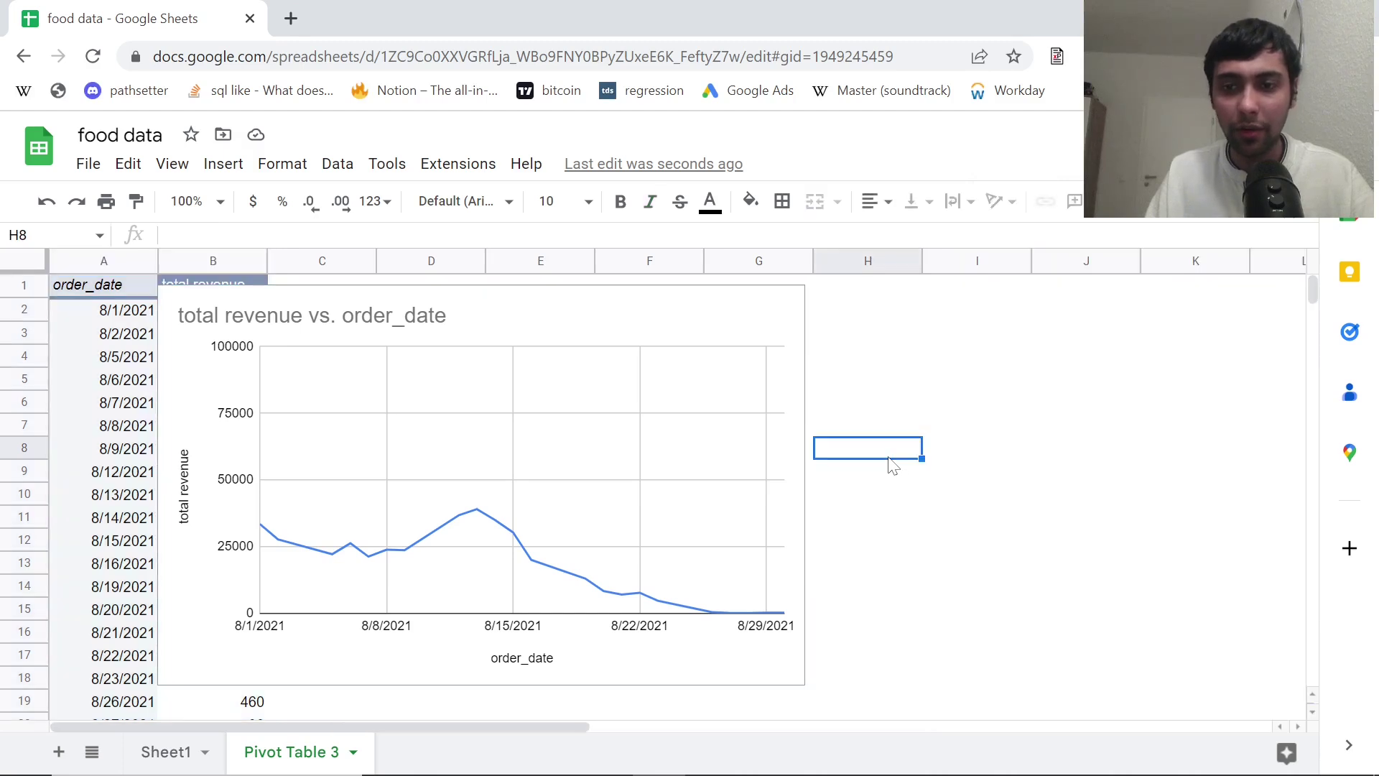
pyautogui.click(609, 391)
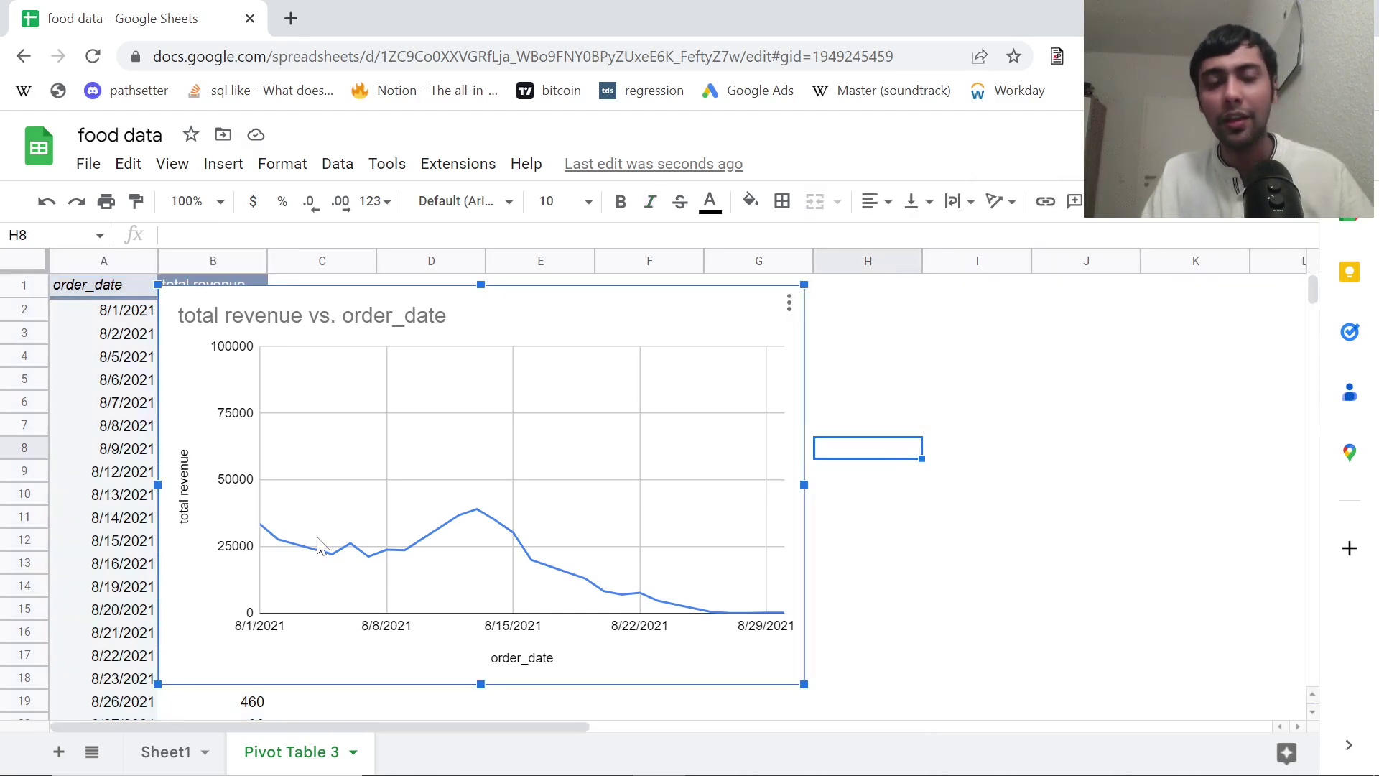
pyautogui.moveTo(330, 555)
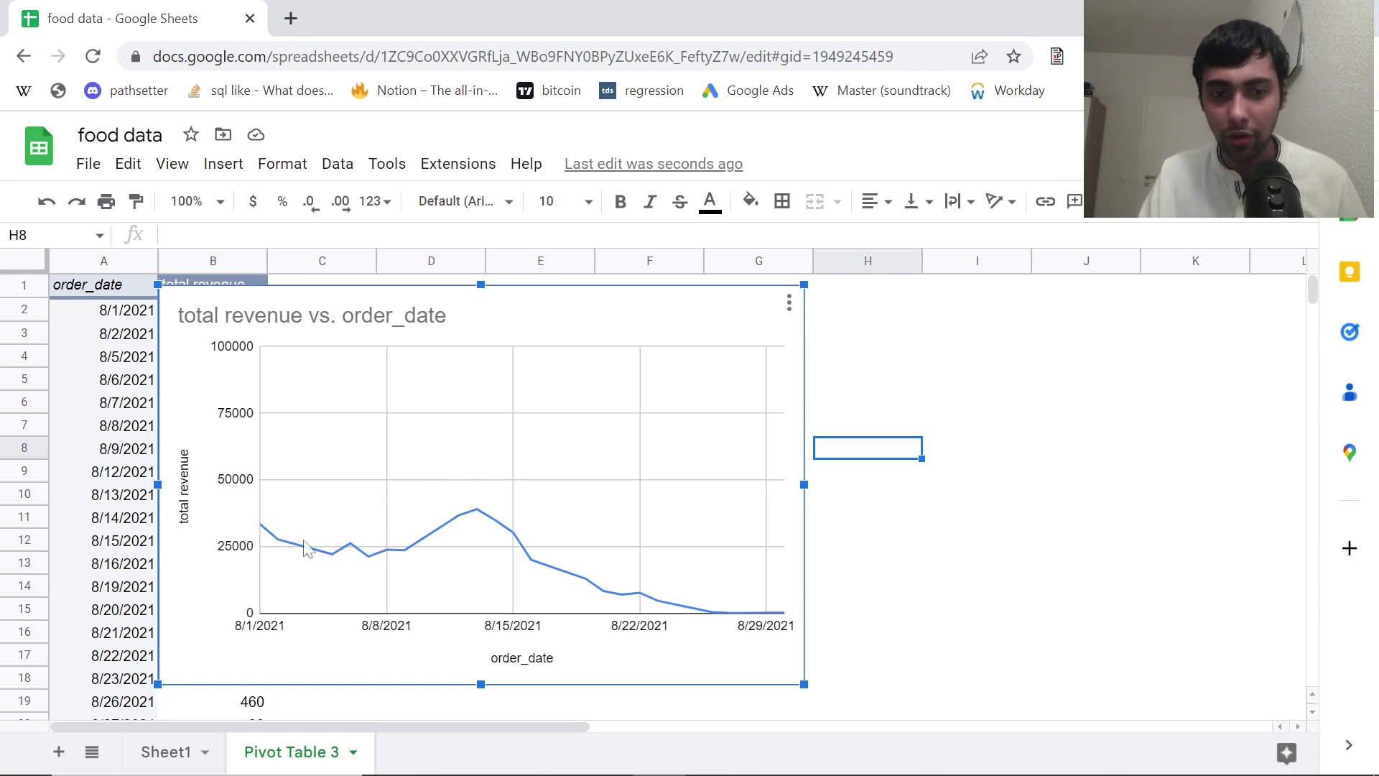
pyautogui.moveTo(475, 514)
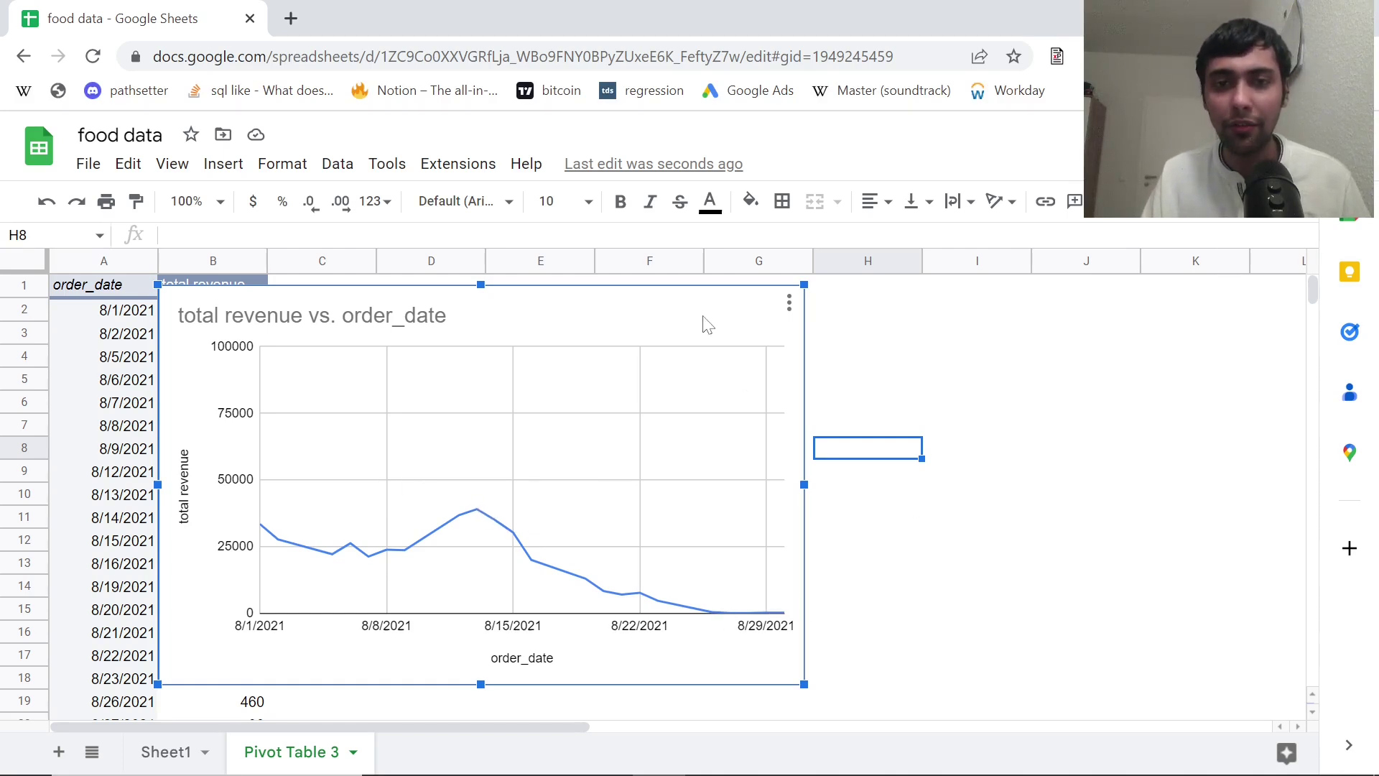
pyautogui.moveTo(700, 295); pyautogui.dragTo(852, 319)
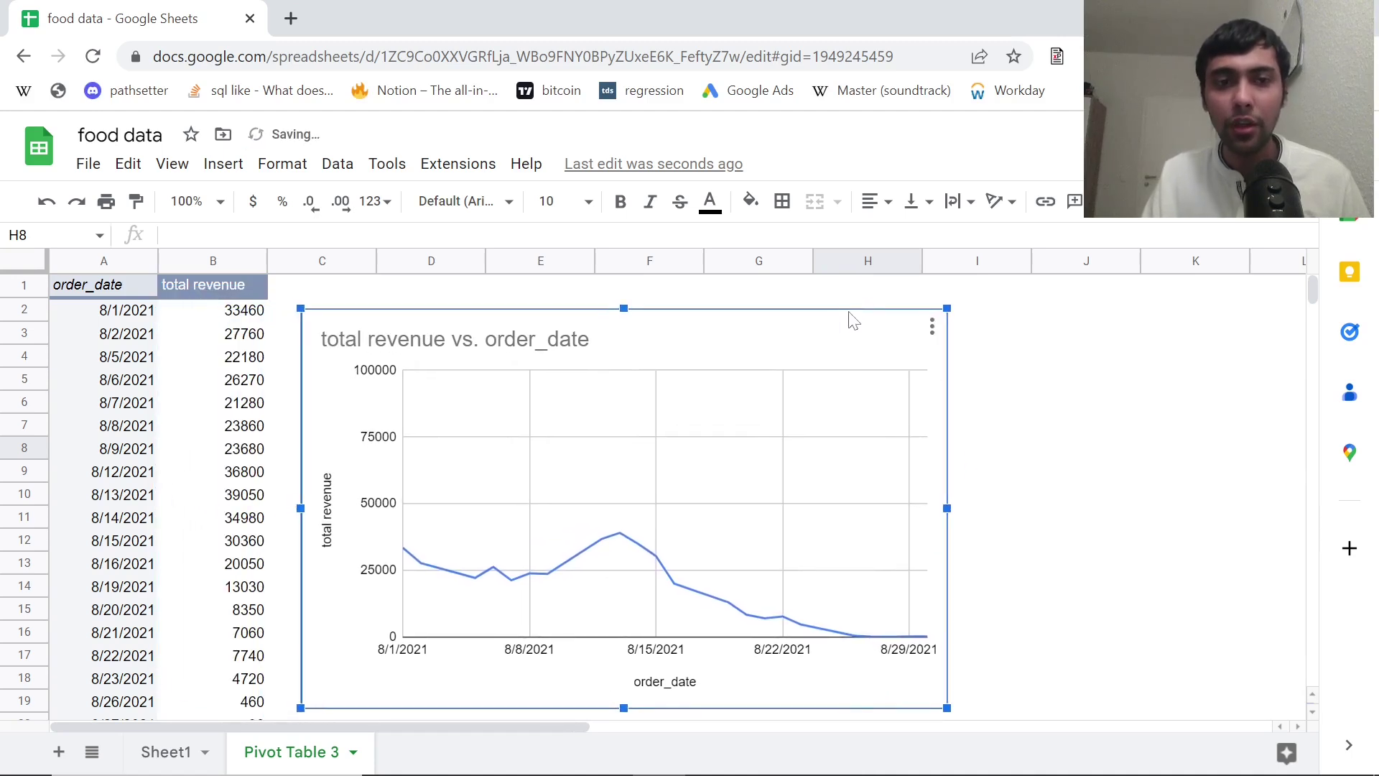
# Rename the Pivot Table 3 sheet to 'revenue vs time' and return to Sheet1.
pyautogui.doubleClick(302, 753)
pyautogui.write('r')
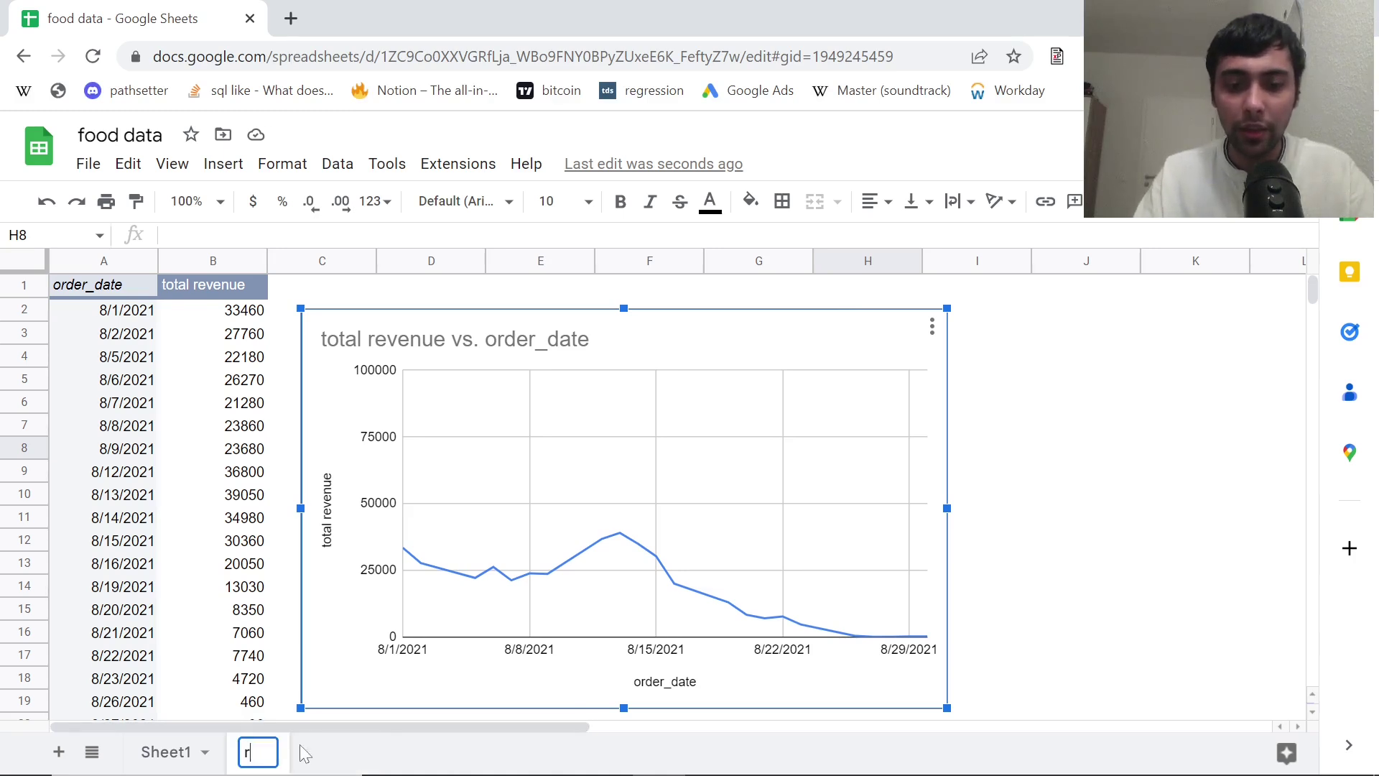
pyautogui.write('evenue vs time')
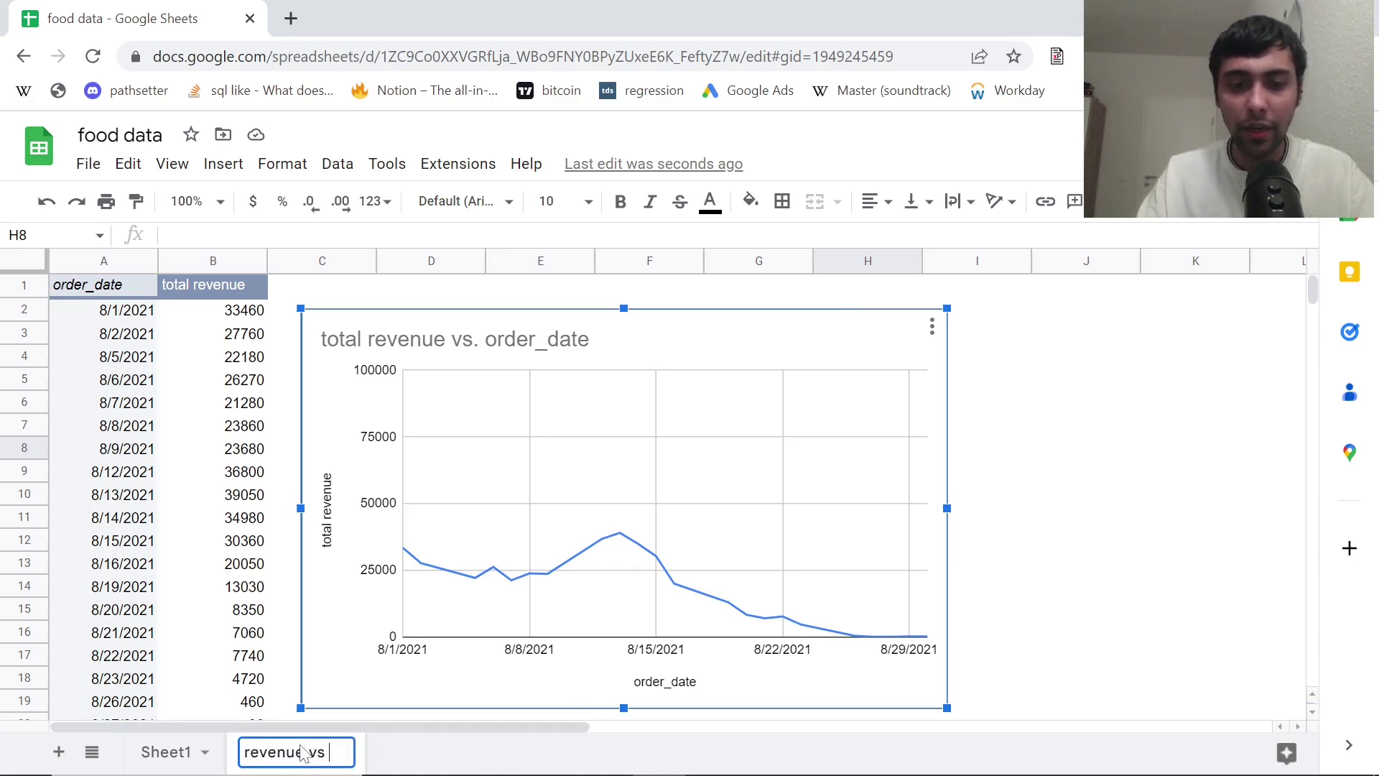
pyautogui.click(170, 754)
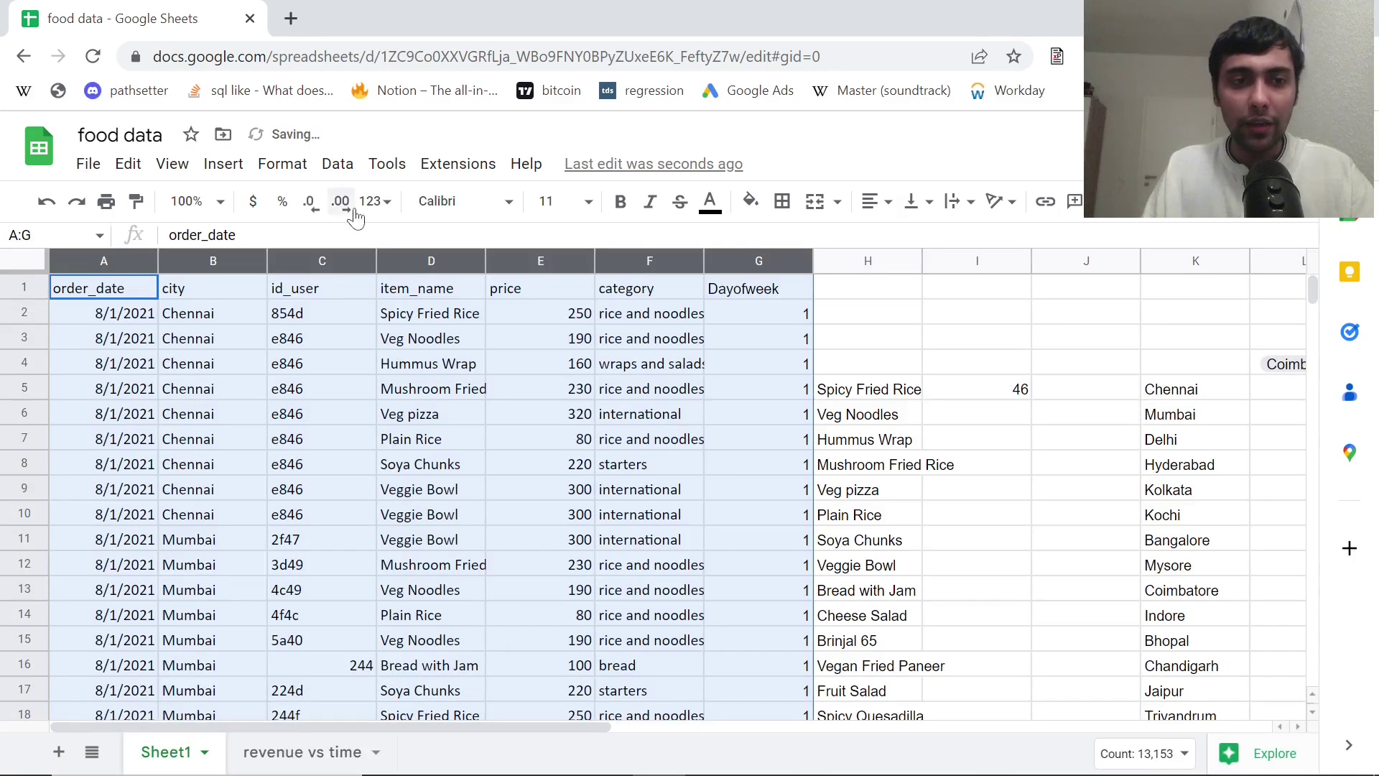
pyautogui.click(234, 170)
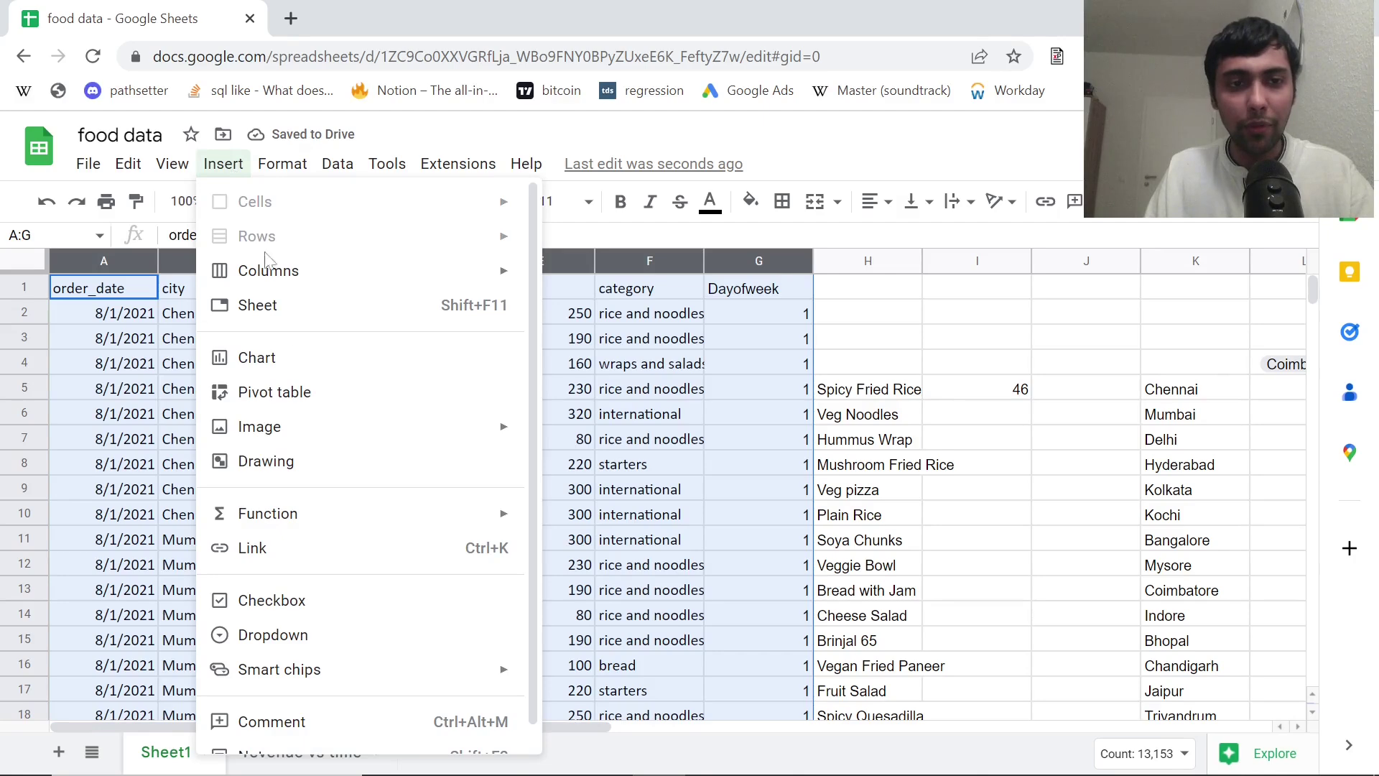
pyautogui.click(295, 359)
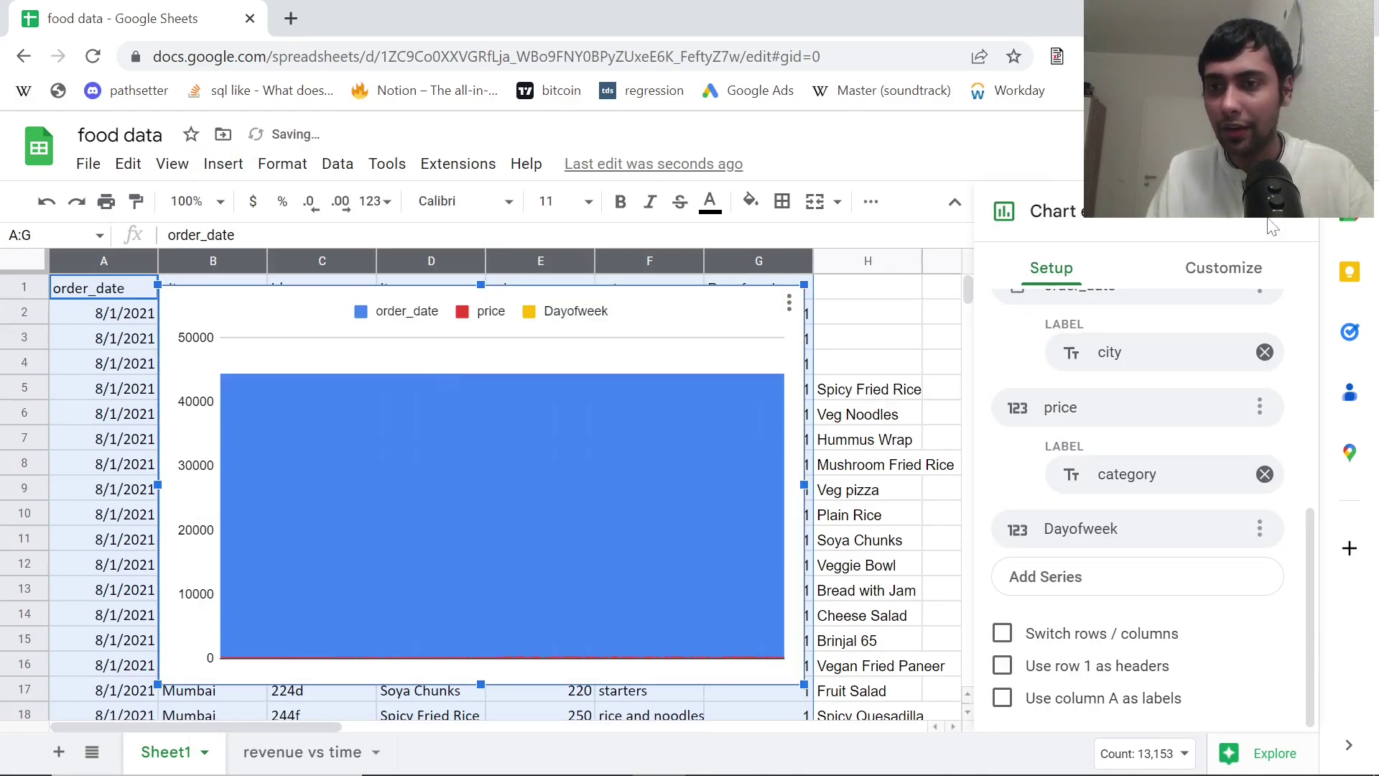
pyautogui.click(1287, 225)
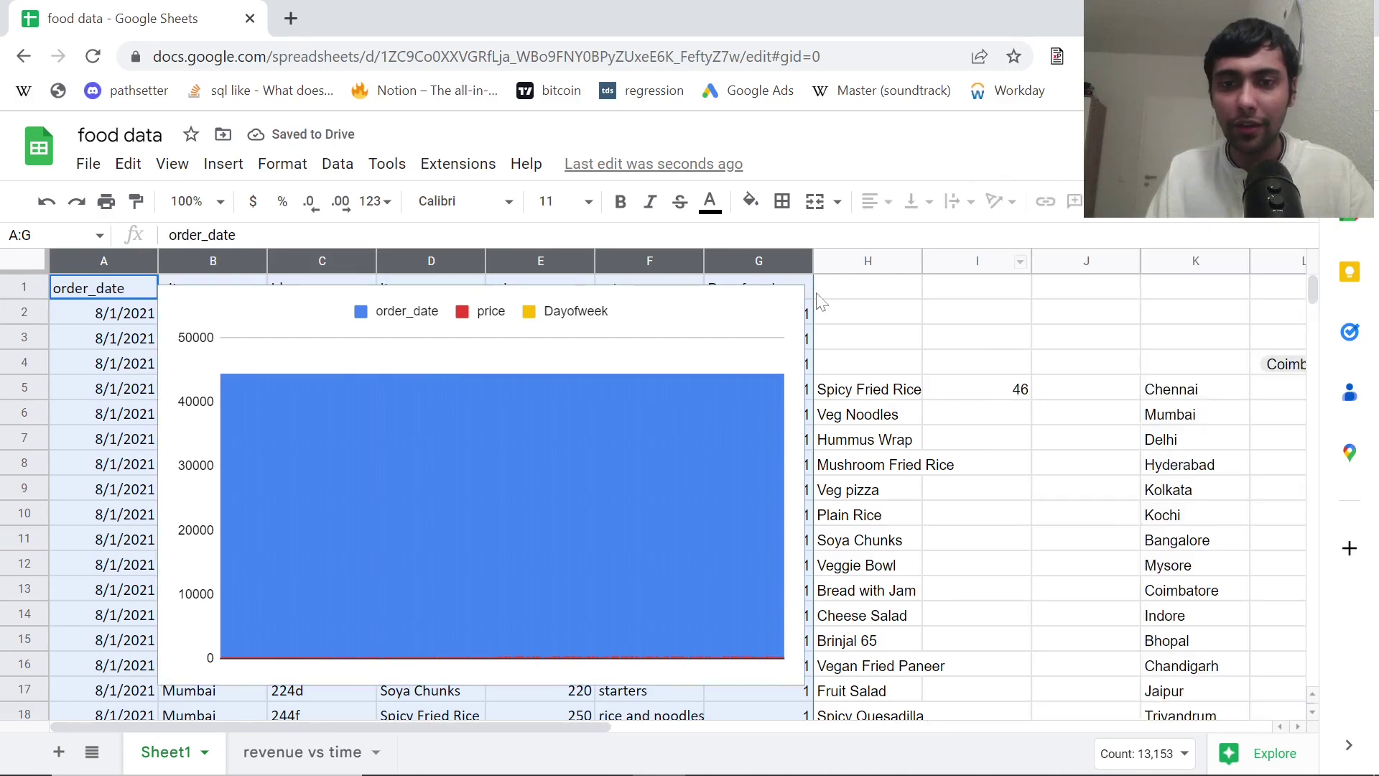
pyautogui.click(791, 309)
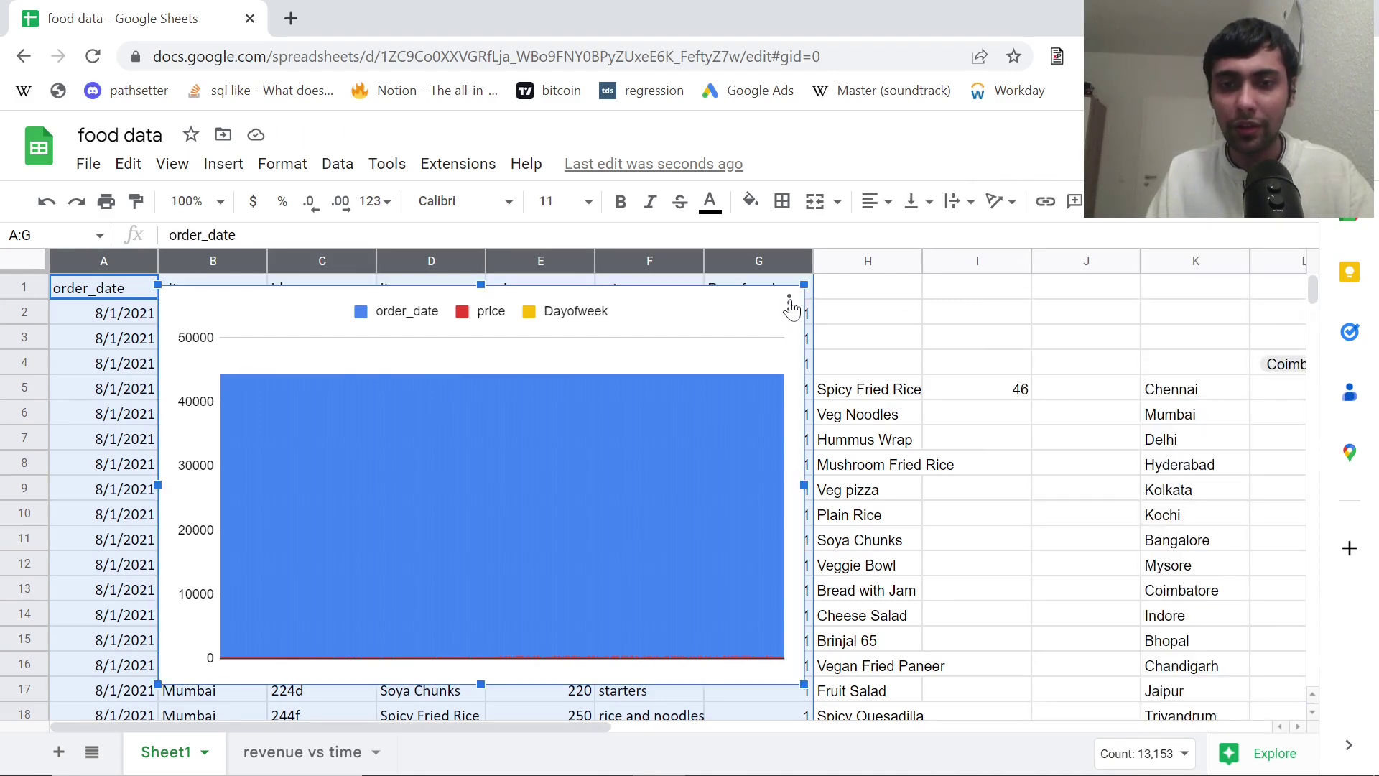
pyautogui.click(790, 302)
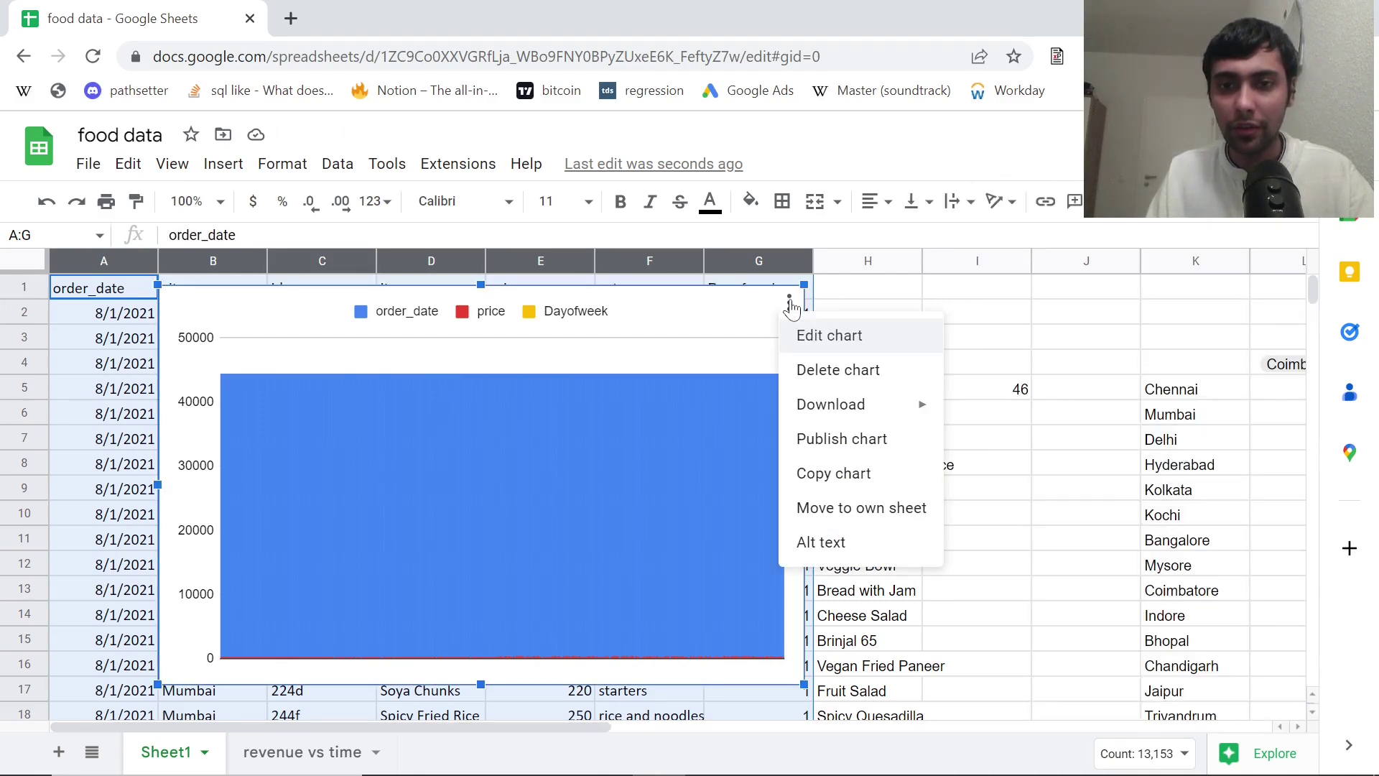
pyautogui.click(822, 369)
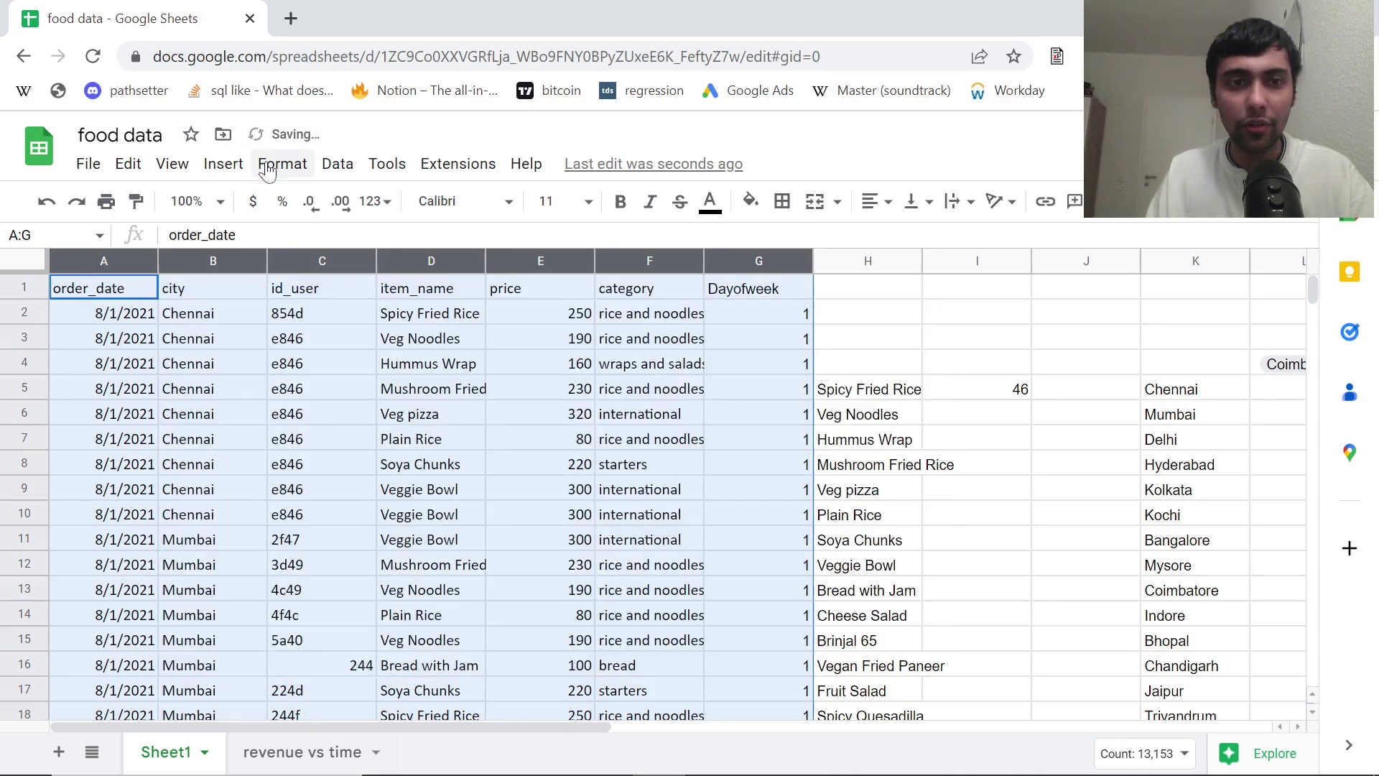
# Create a new pivot table on a new sheet from the order data.
pyautogui.click(224, 163)
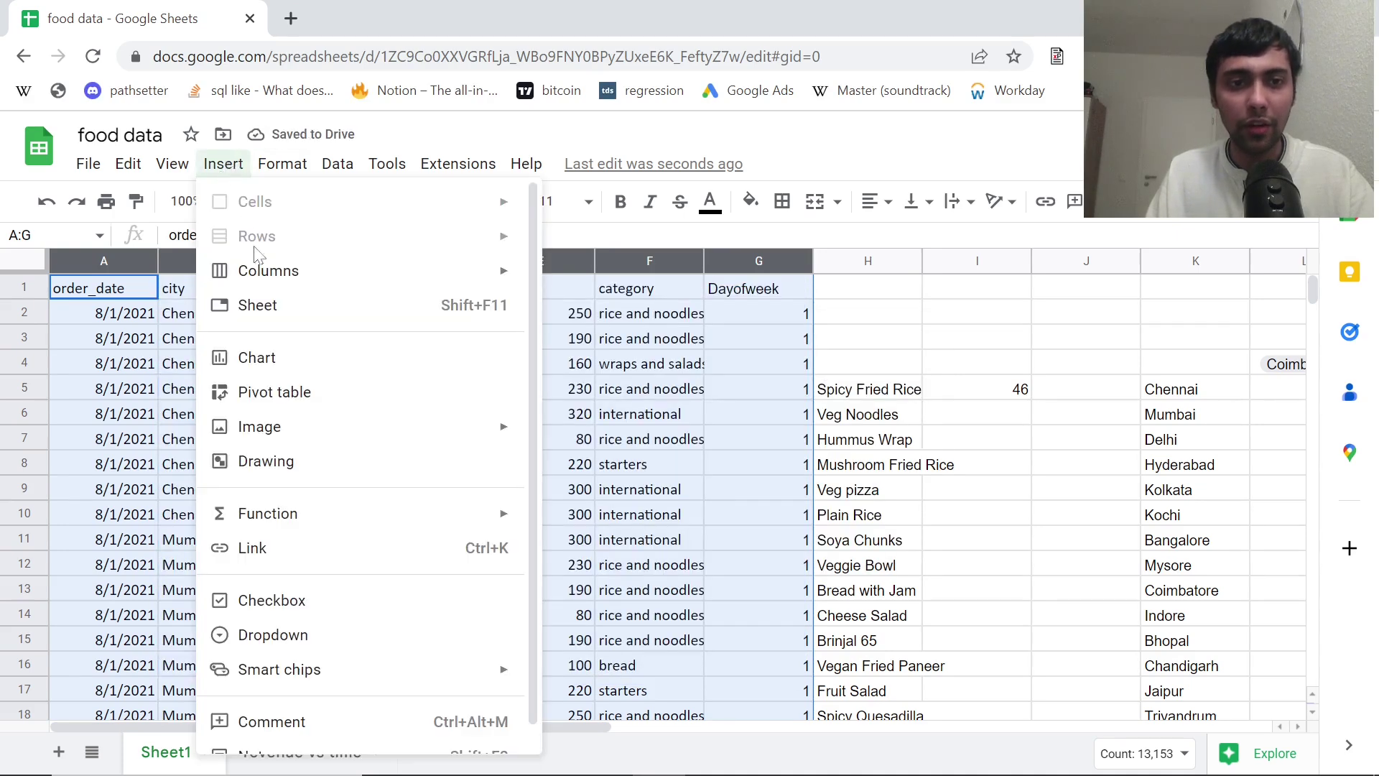
pyautogui.click(293, 393)
pyautogui.click(772, 600)
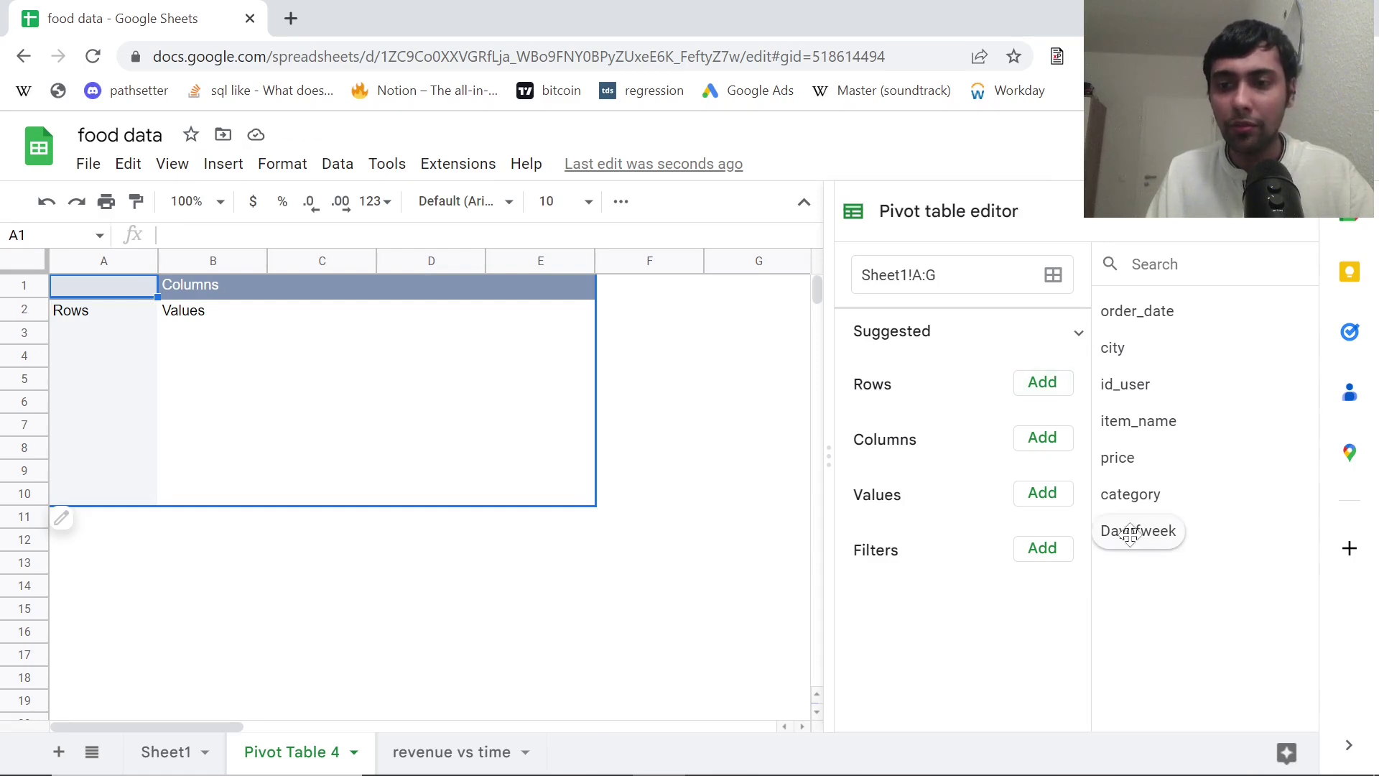
# Group pivot rows by Dayofweek with SUM of price as values, then close the editor.
pyautogui.click(1047, 384)
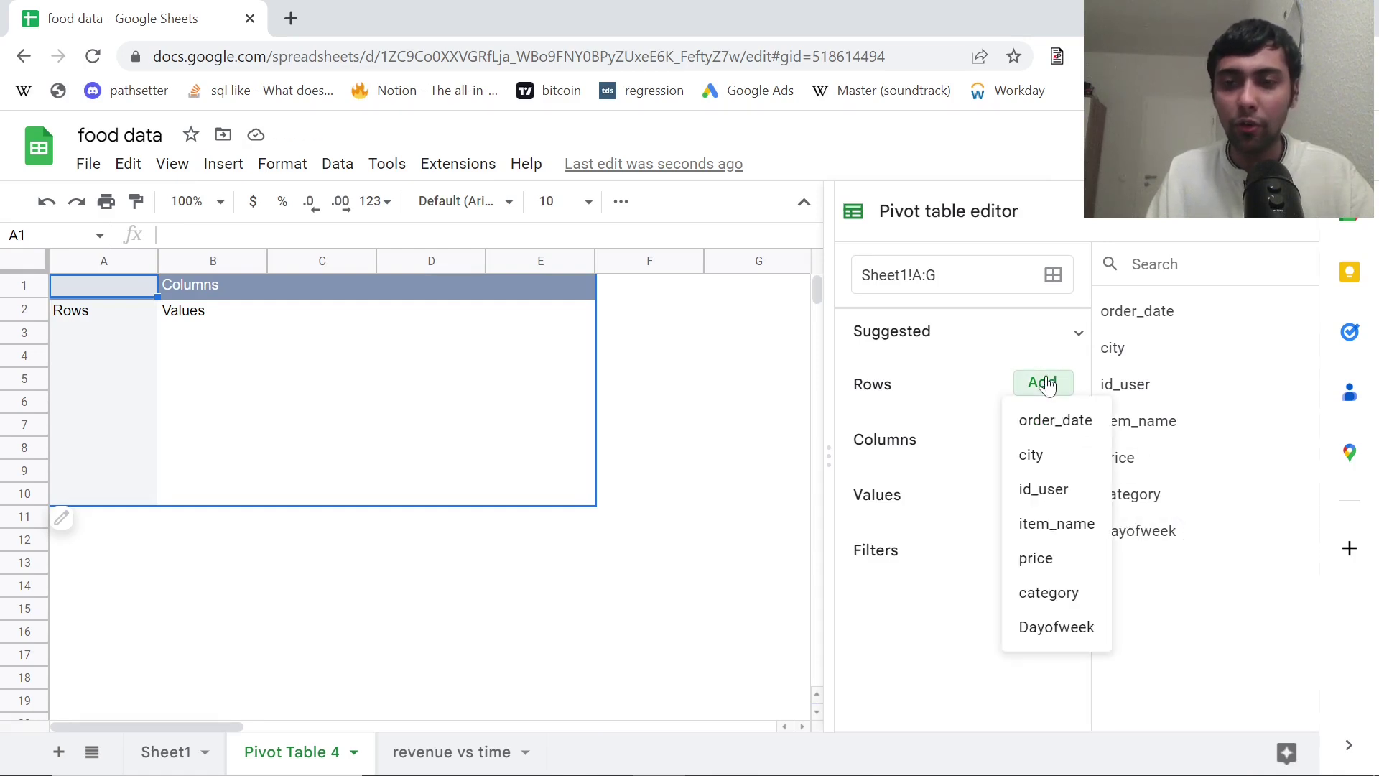
pyautogui.click(1060, 626)
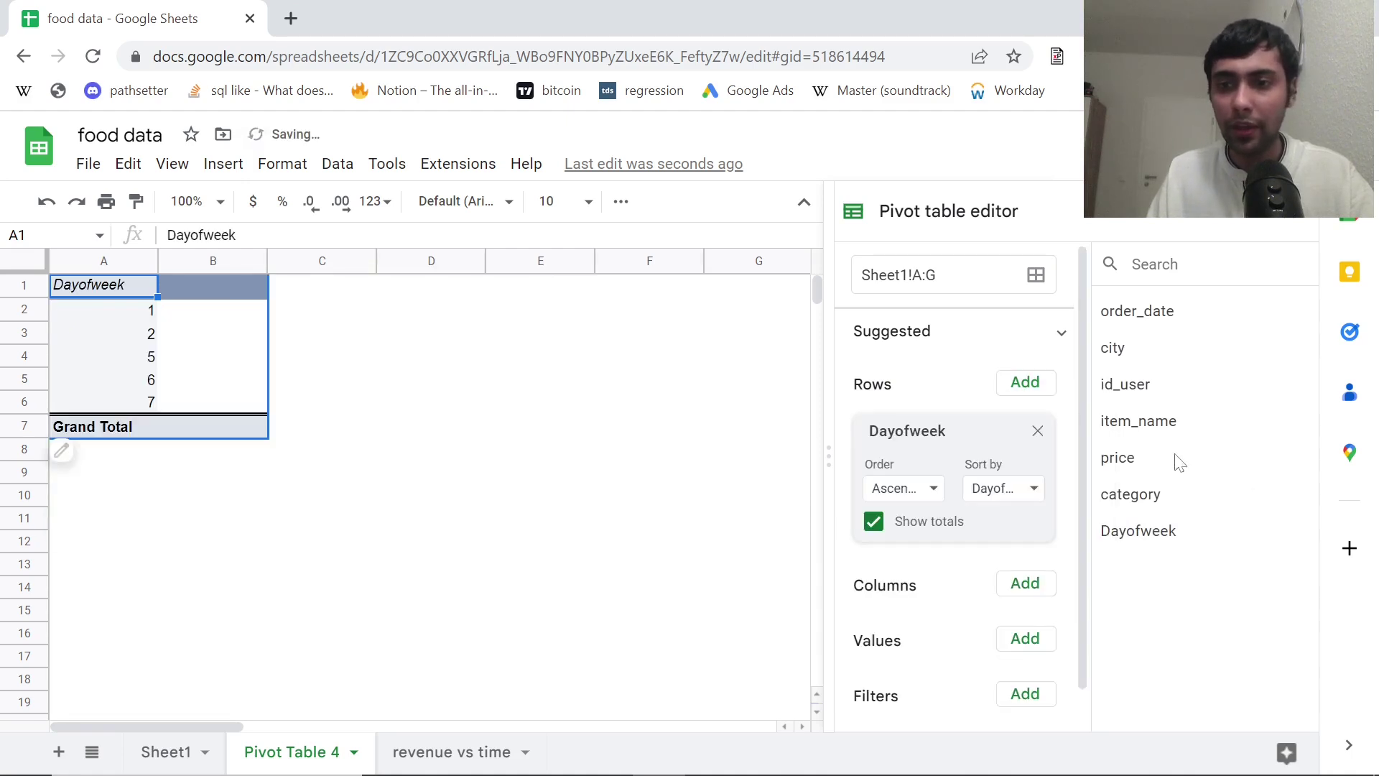
pyautogui.click(1024, 643)
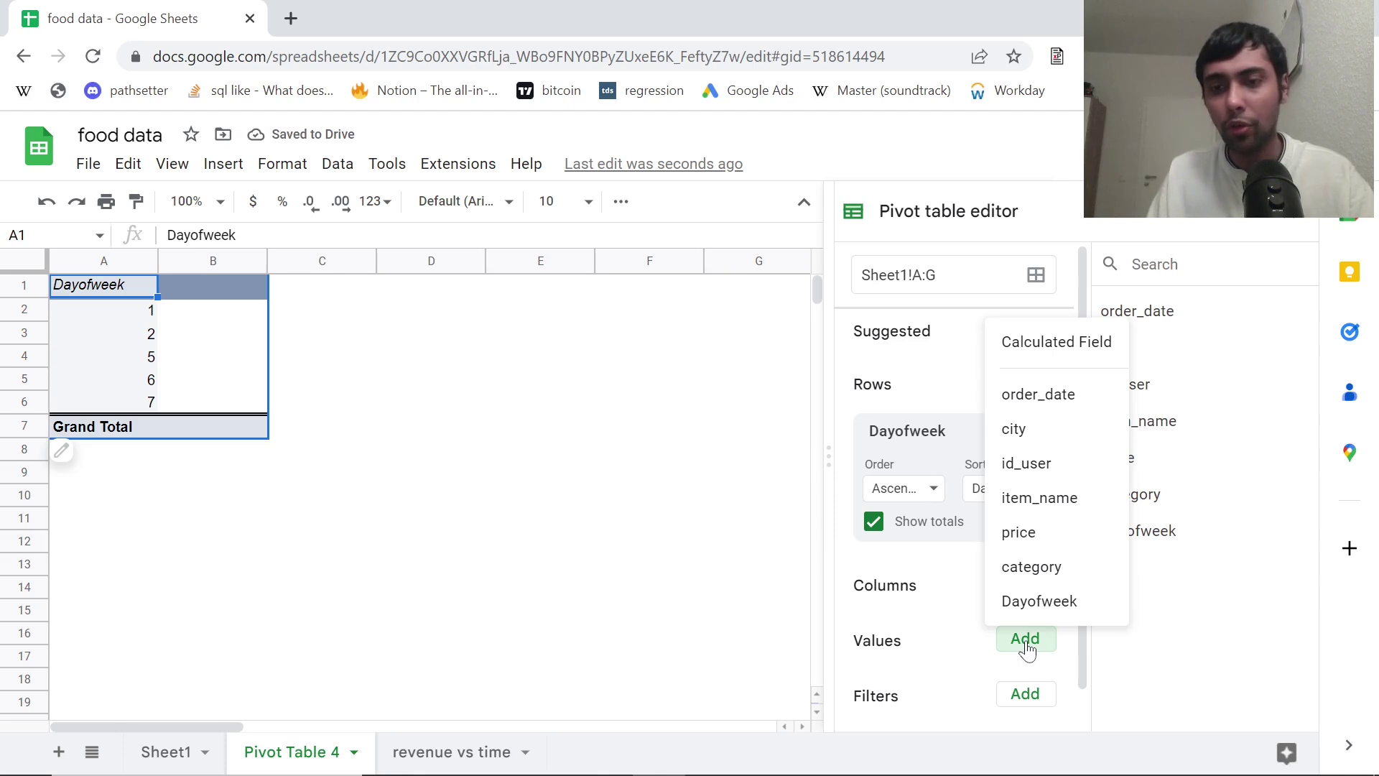
pyautogui.click(1032, 538)
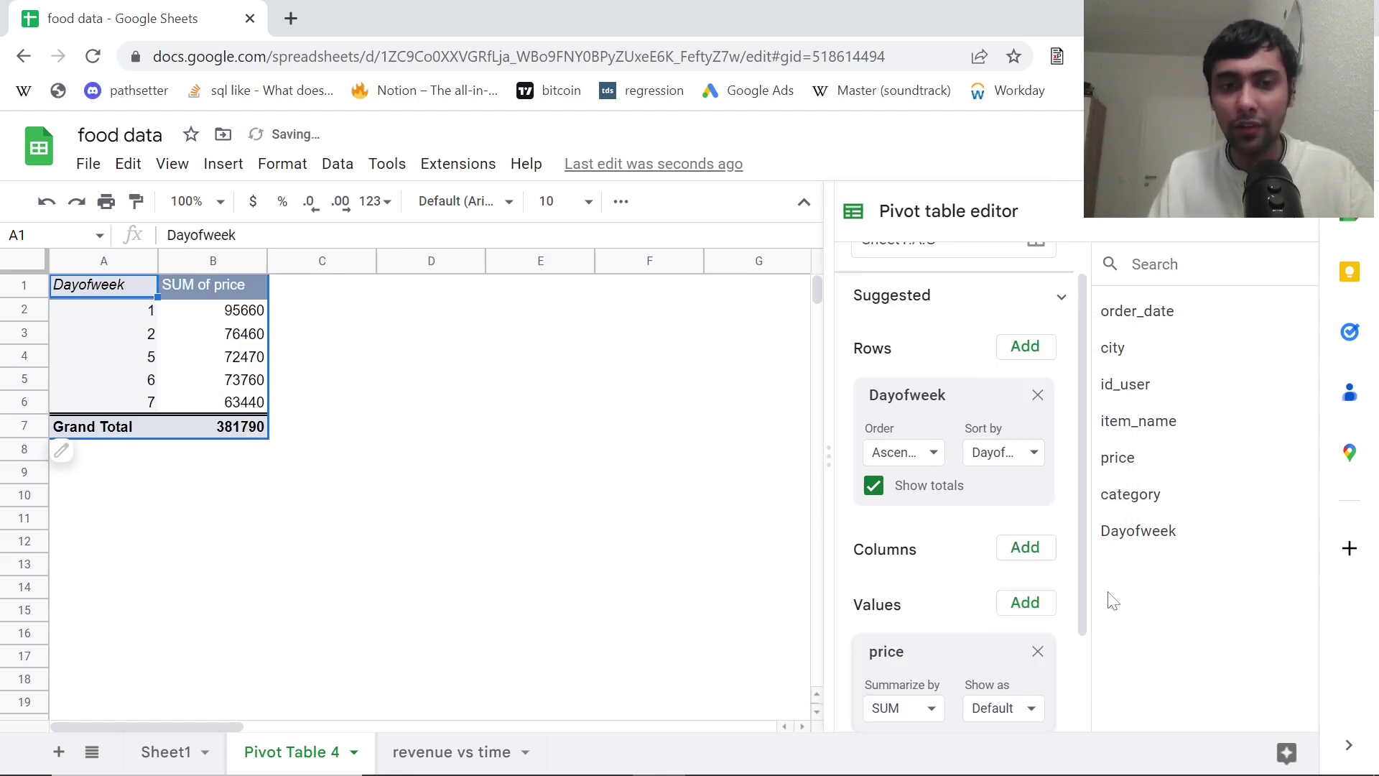
pyautogui.click(339, 365)
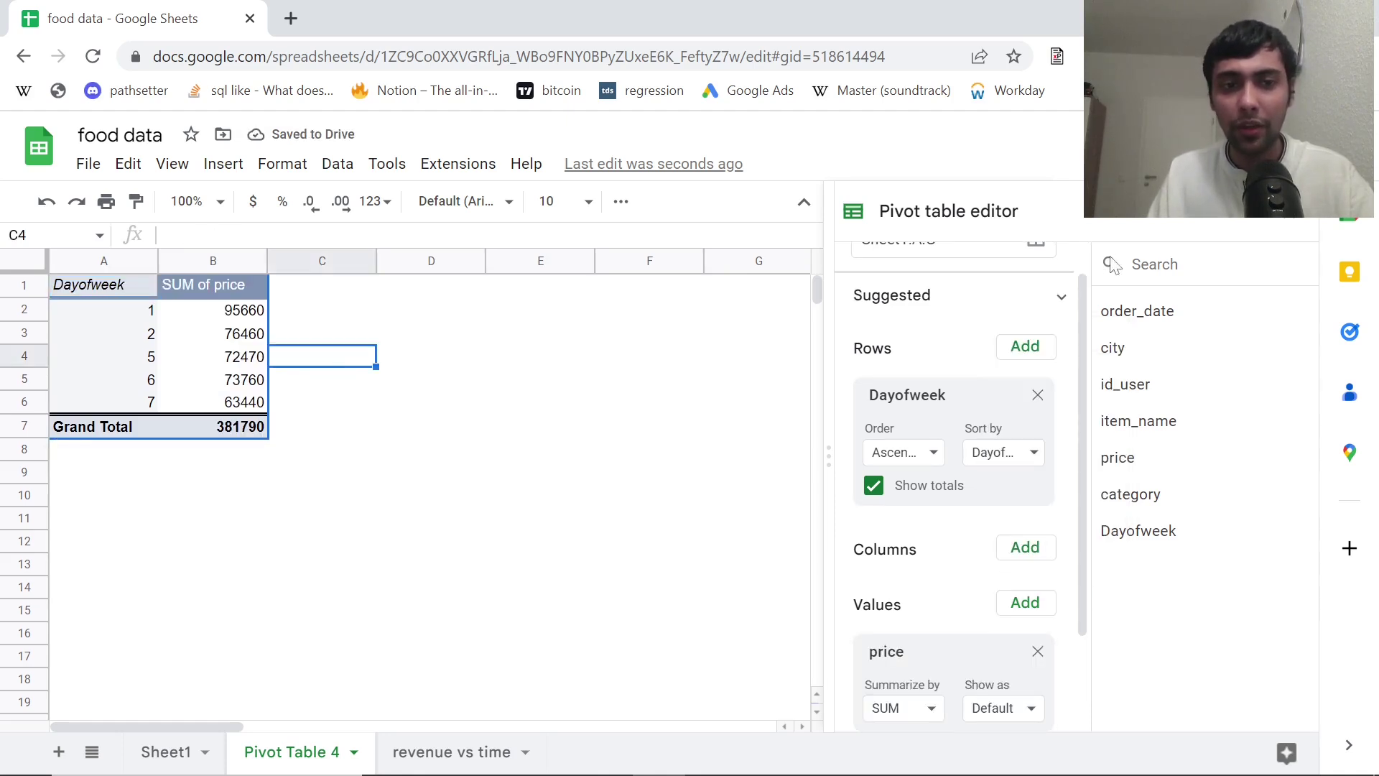
pyautogui.click(1289, 225)
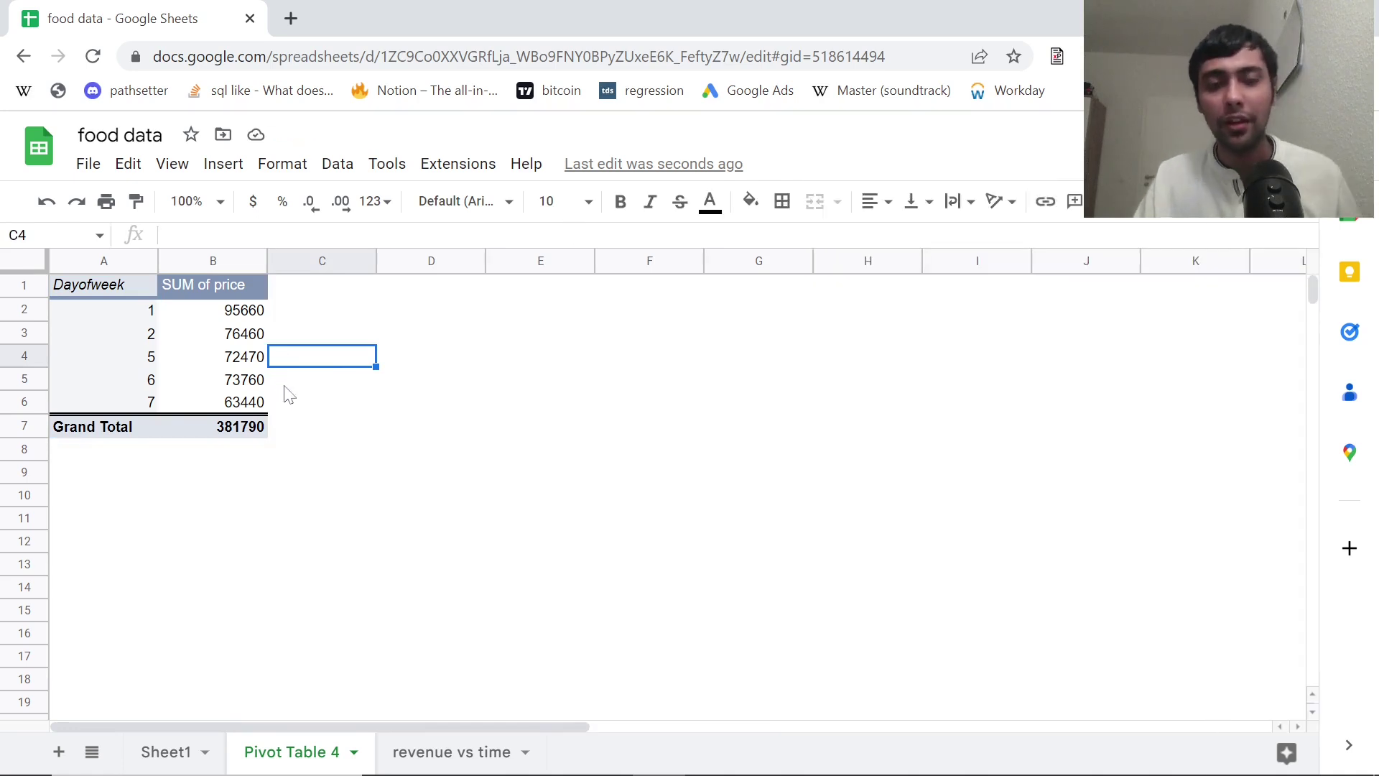
pyautogui.press('Left')
pyautogui.press('Up')
pyautogui.press('Left')
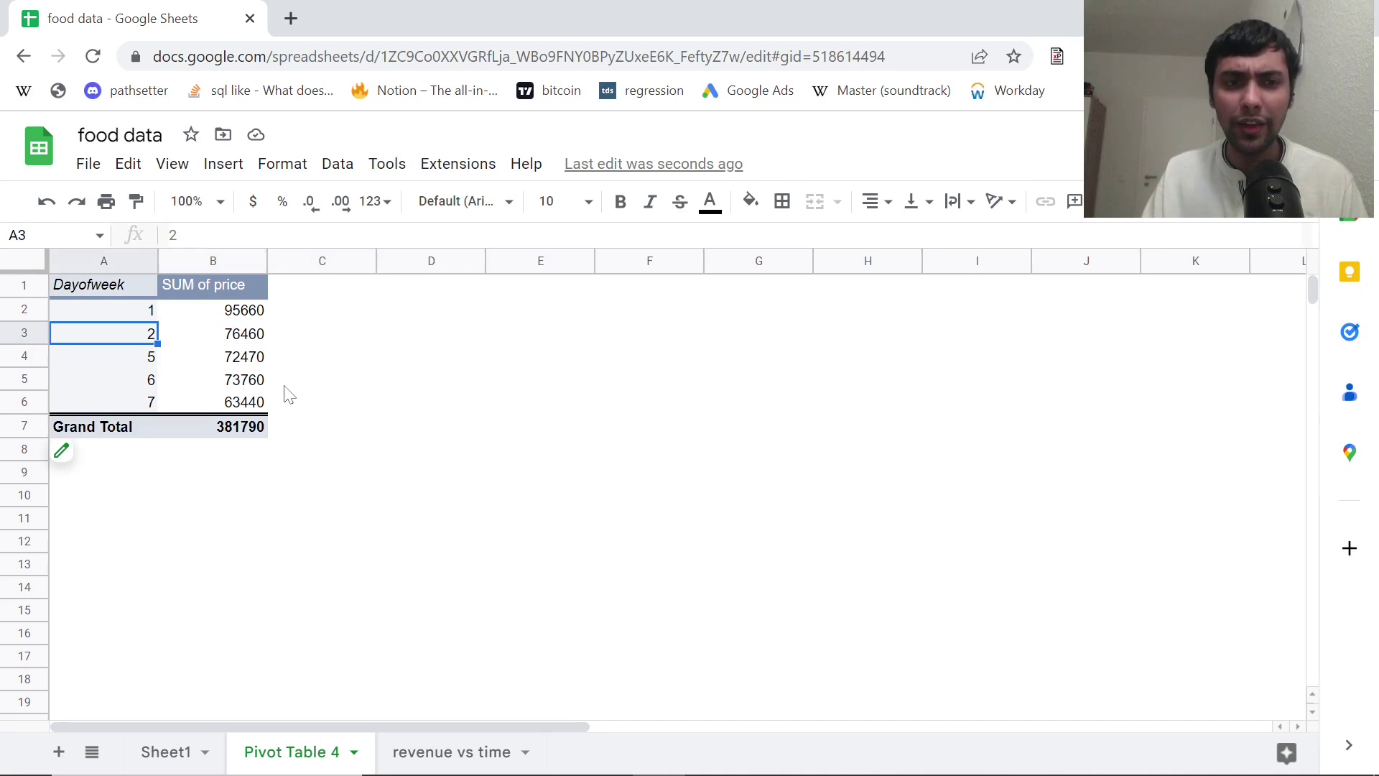
pyautogui.click(176, 752)
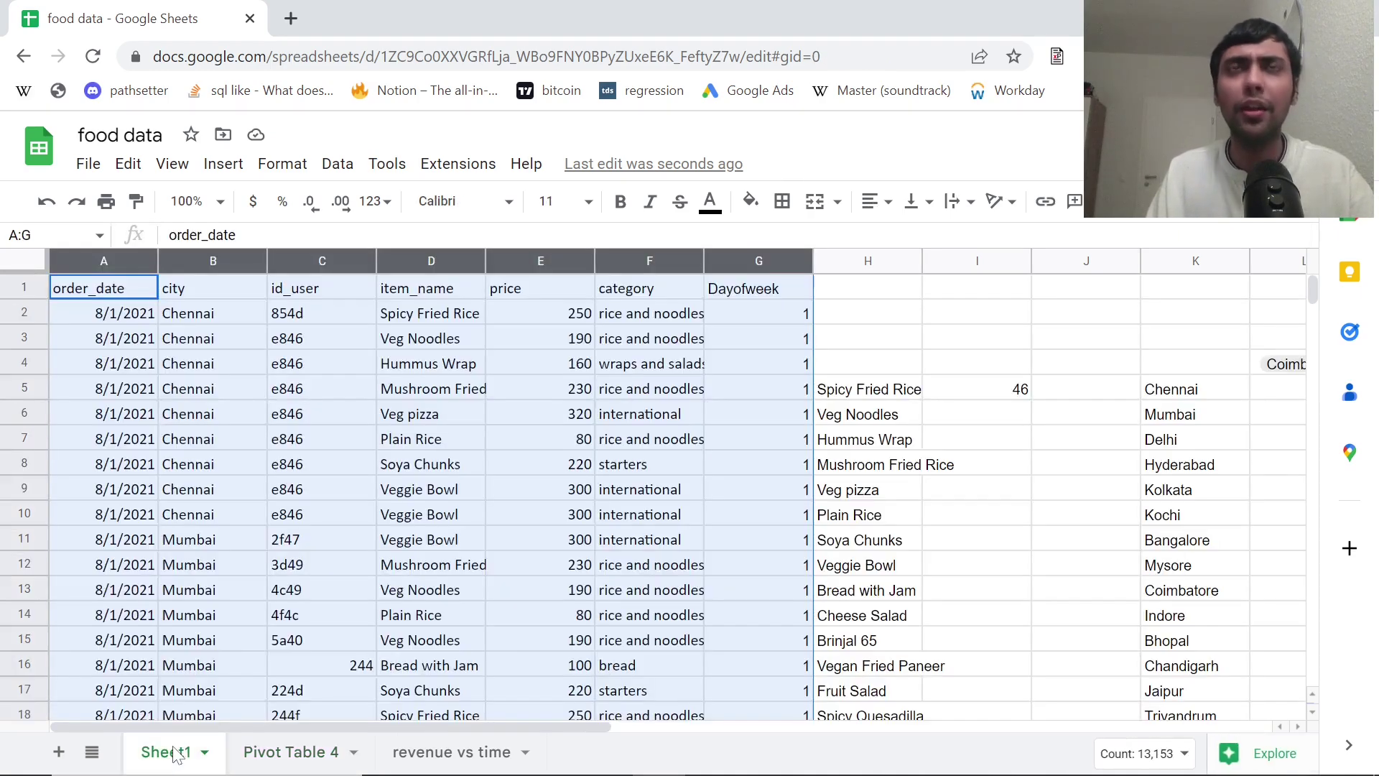
pyautogui.click(740, 438)
pyautogui.press('Down')
pyautogui.press('Down')
pyautogui.press('Down')
pyautogui.press('Down')
pyautogui.press('Down')
pyautogui.press('Down')
pyautogui.press('Down')
pyautogui.press('Down')
pyautogui.press('Down')
pyautogui.press('Down')
pyautogui.press('Down')
pyautogui.press('Down')
pyautogui.press('Down')
pyautogui.press('Down')
pyautogui.press('Down')
pyautogui.press('Down')
pyautogui.press('Down')
pyautogui.press('Down')
pyautogui.press('Down')
pyautogui.press('Down')
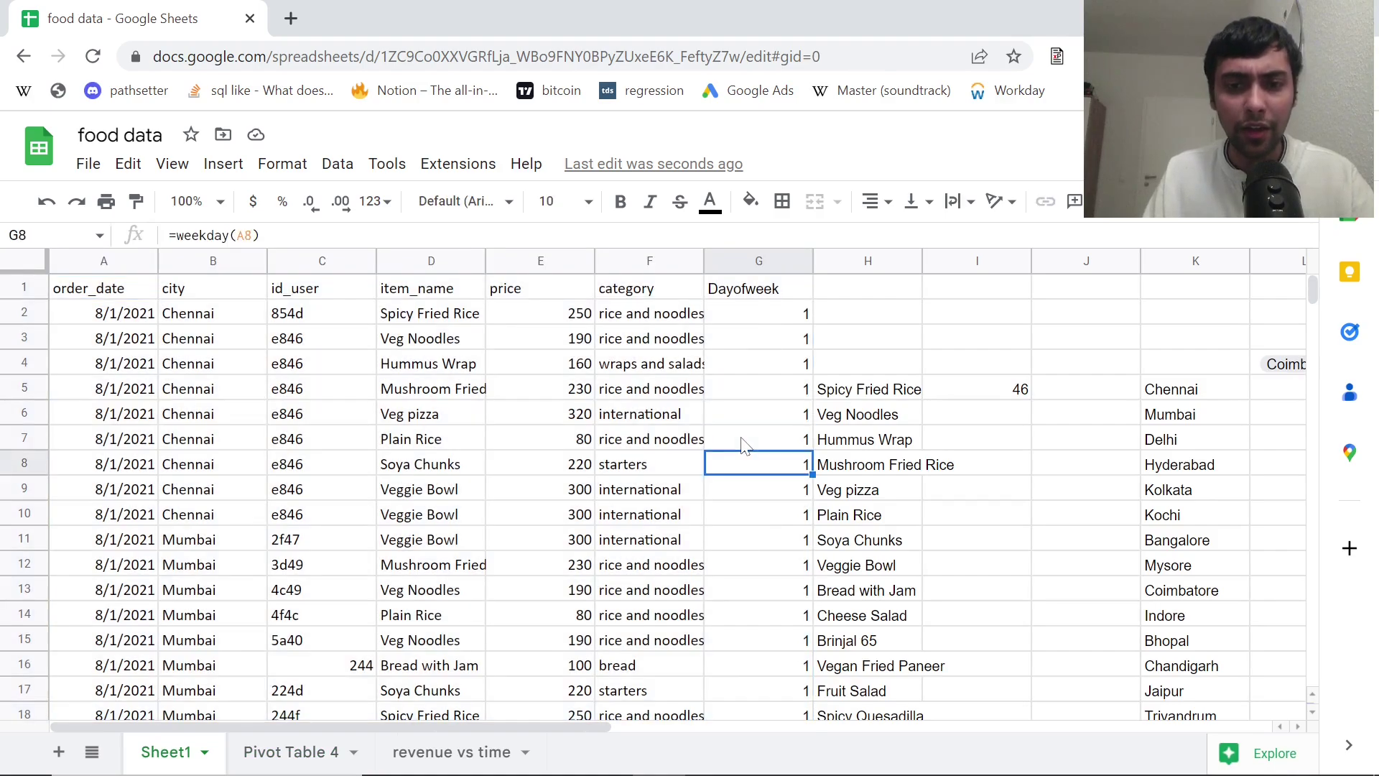
pyautogui.press('Down')
pyautogui.press('Down')
pyautogui.press('Down')
pyautogui.press('Down')
pyautogui.press('Down')
pyautogui.press('Down')
pyautogui.press('Down')
pyautogui.press('Down')
pyautogui.press('Down')
pyautogui.press('Down')
pyautogui.press('Down')
pyautogui.press('Down')
pyautogui.press('Down')
pyautogui.press('Down')
pyautogui.press('Down')
pyautogui.press('Down')
pyautogui.press('Down')
pyautogui.press('Down')
pyautogui.press('Down')
pyautogui.press('Down')
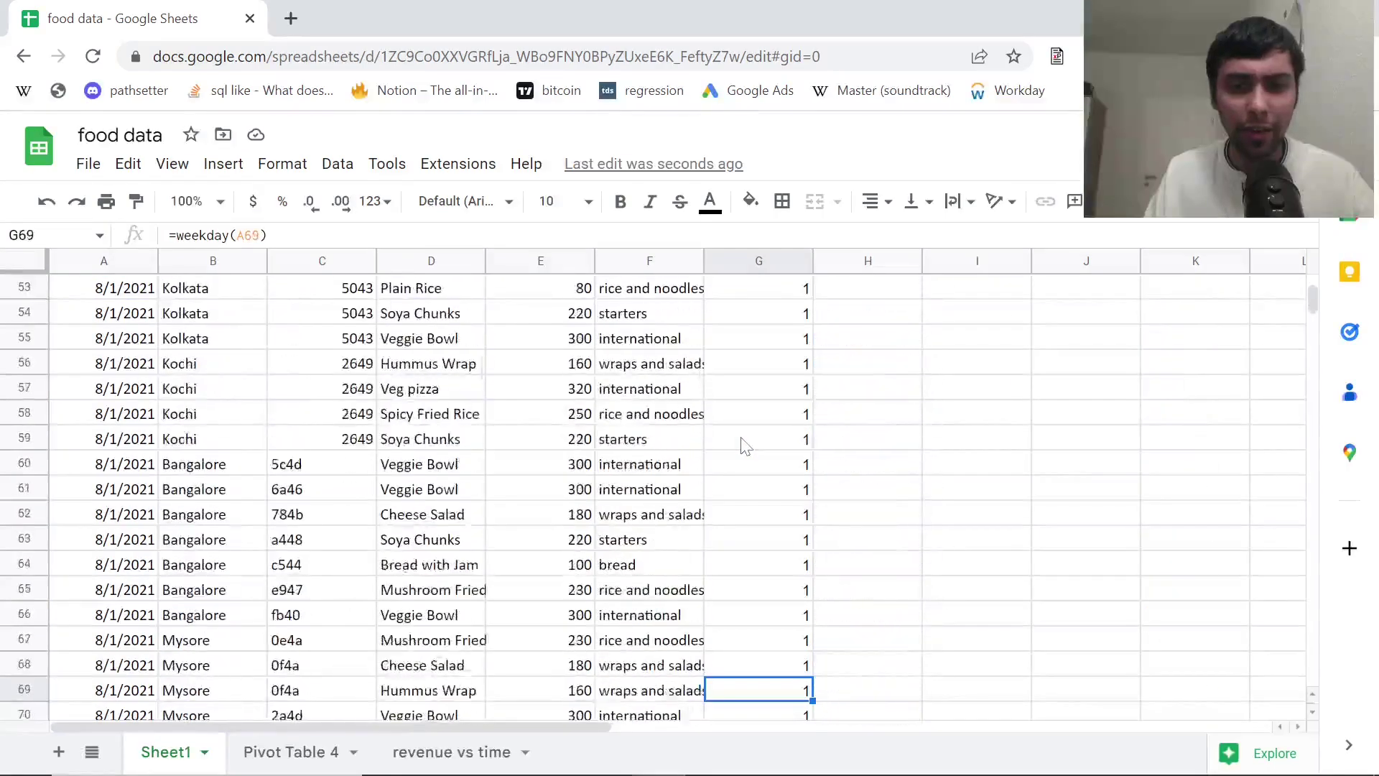
pyautogui.hotkey('ctrl', 'Up')
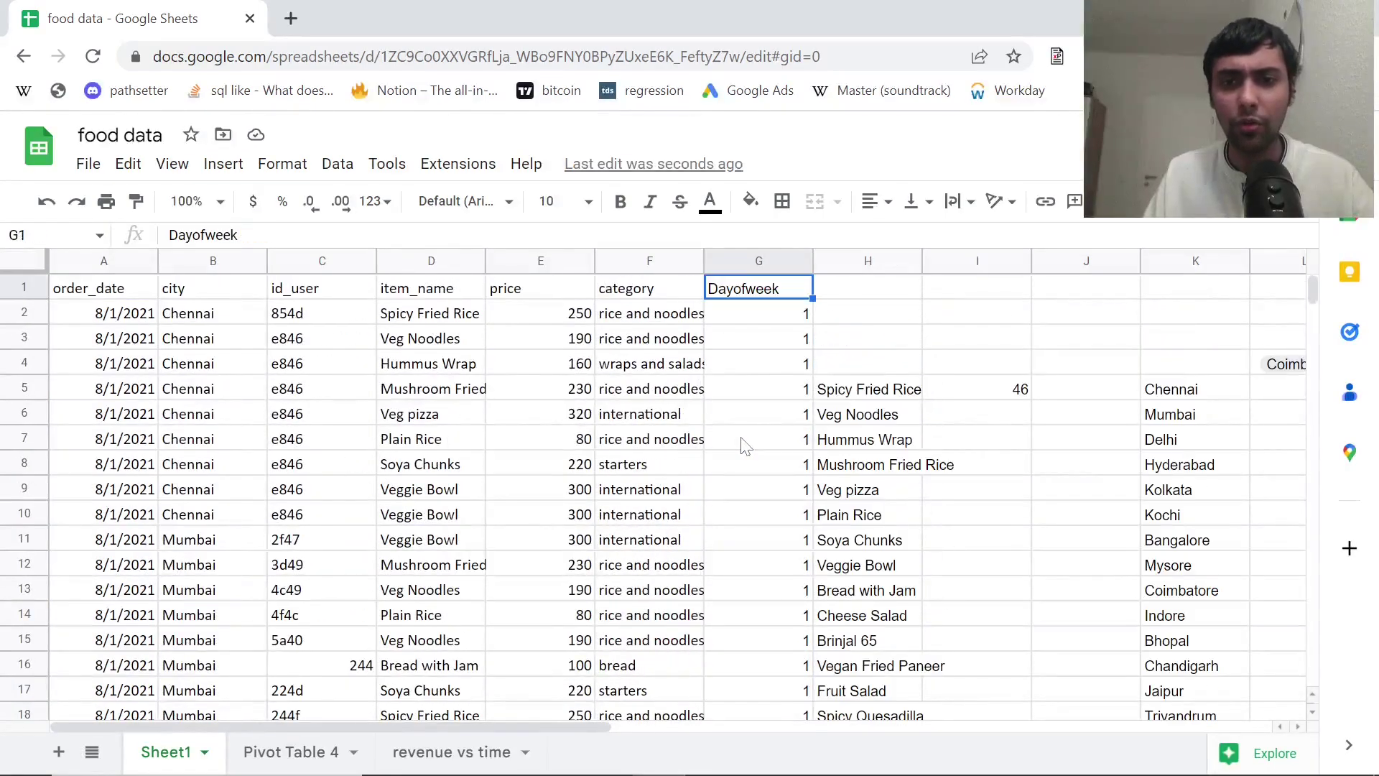
pyautogui.click(1133, 201)
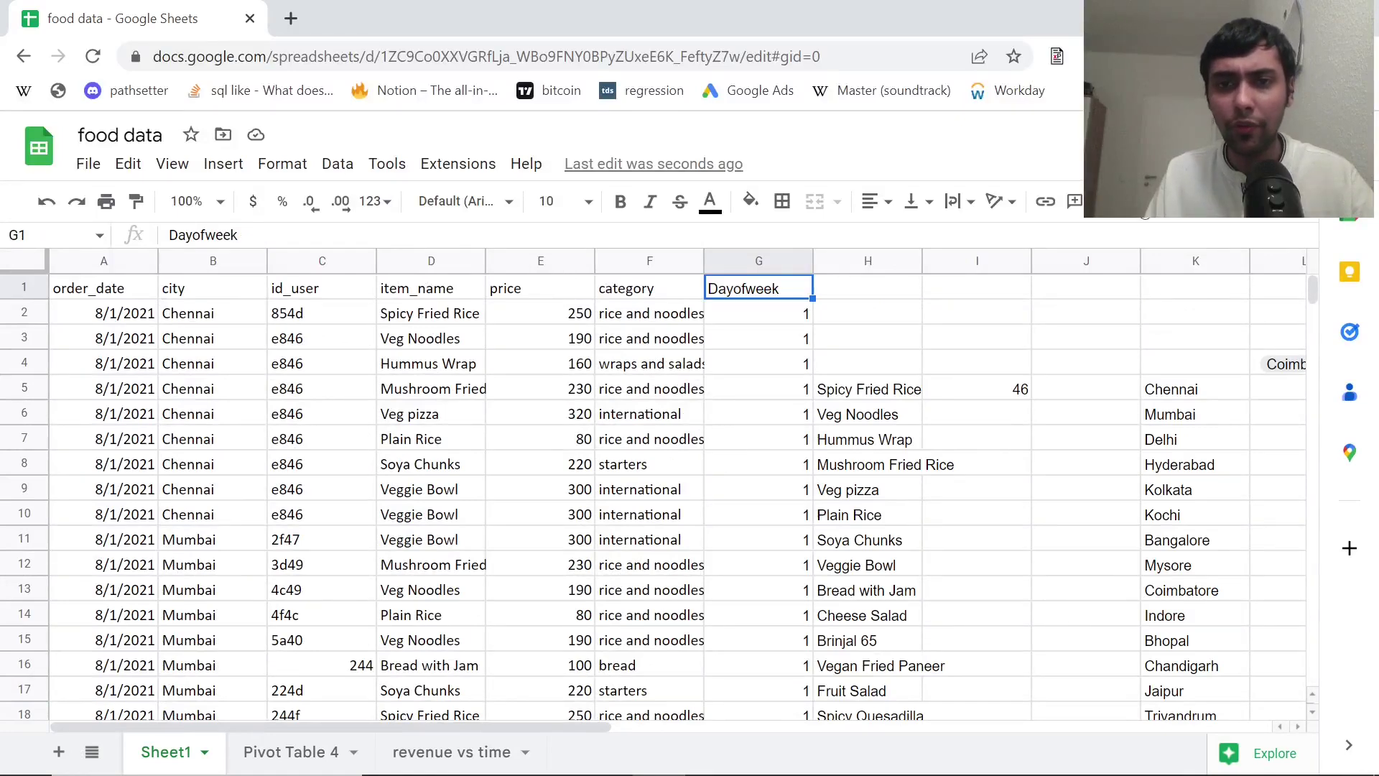
pyautogui.click(801, 290)
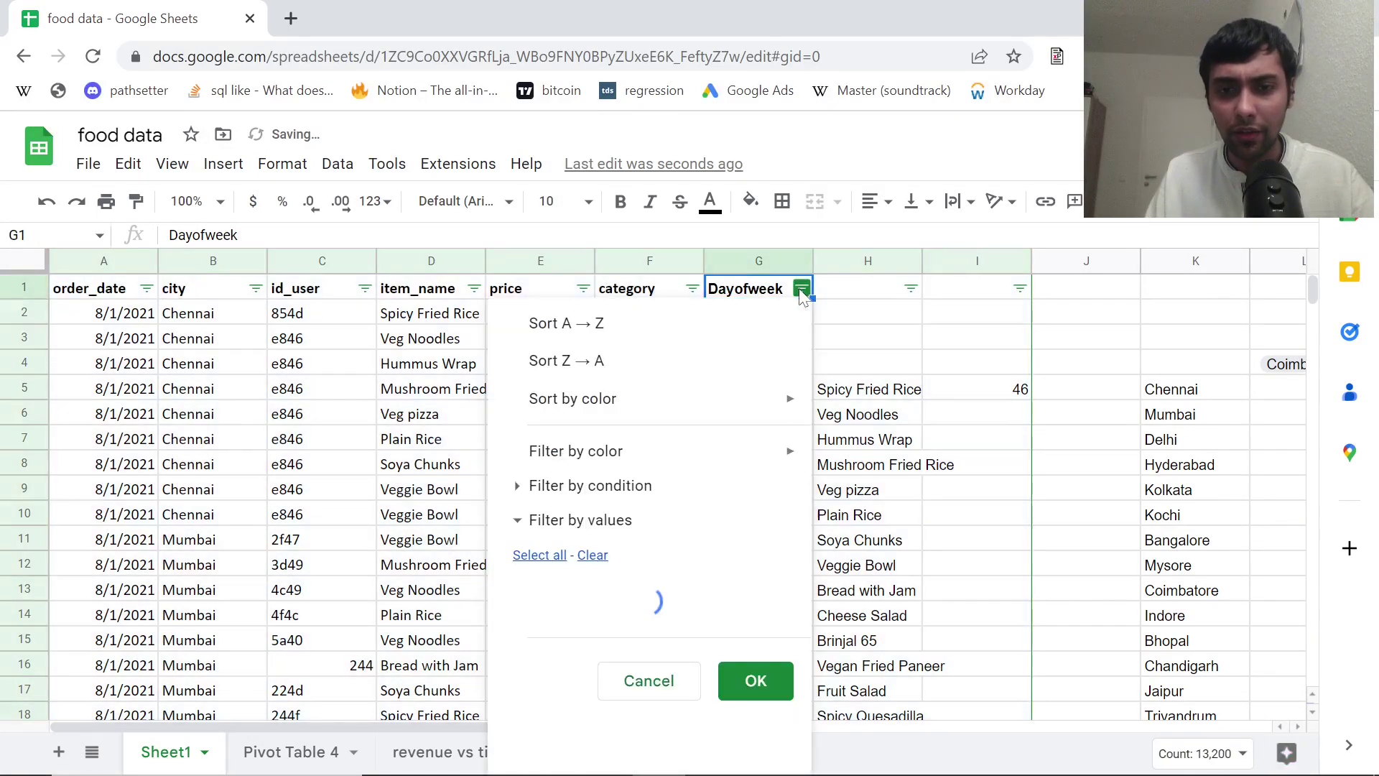
pyautogui.moveTo(801, 642); pyautogui.dragTo(800, 739)
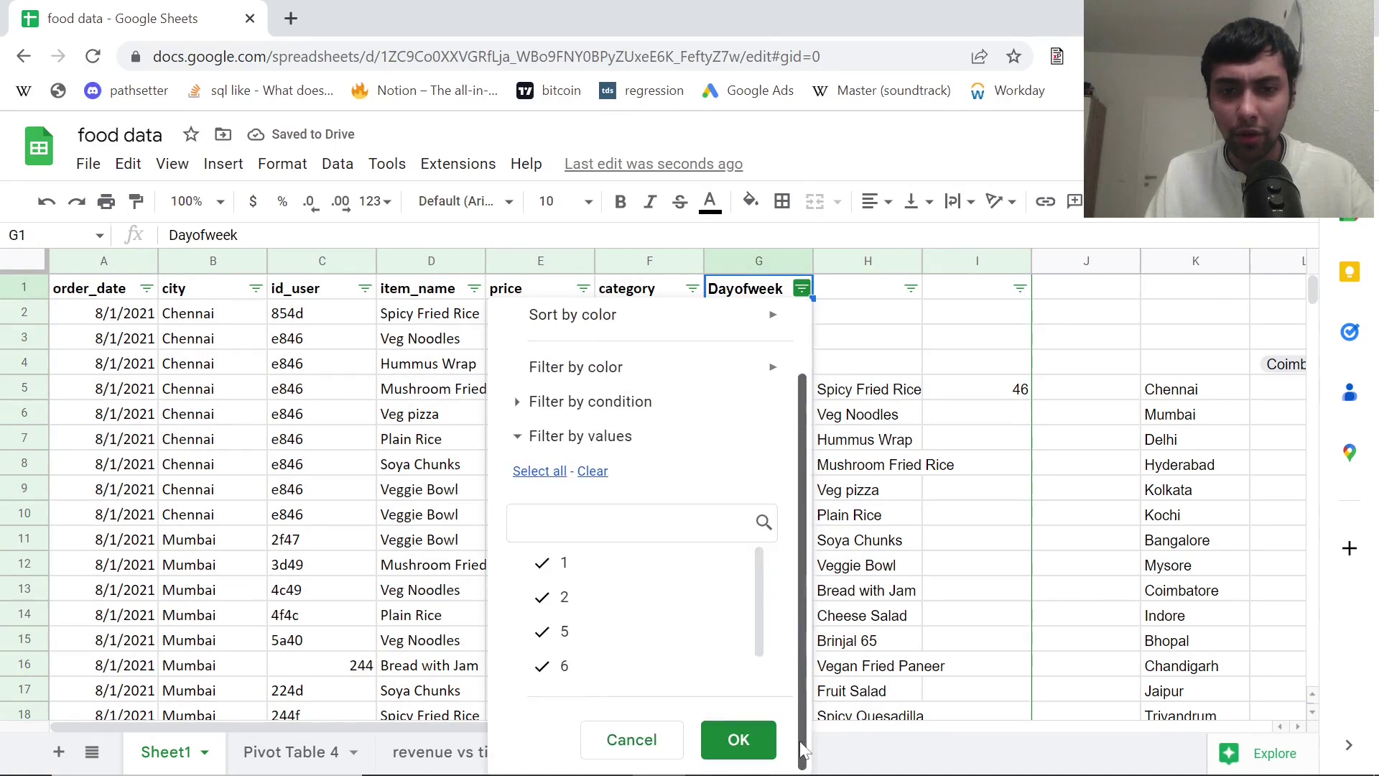
pyautogui.moveTo(760, 627); pyautogui.dragTo(757, 657)
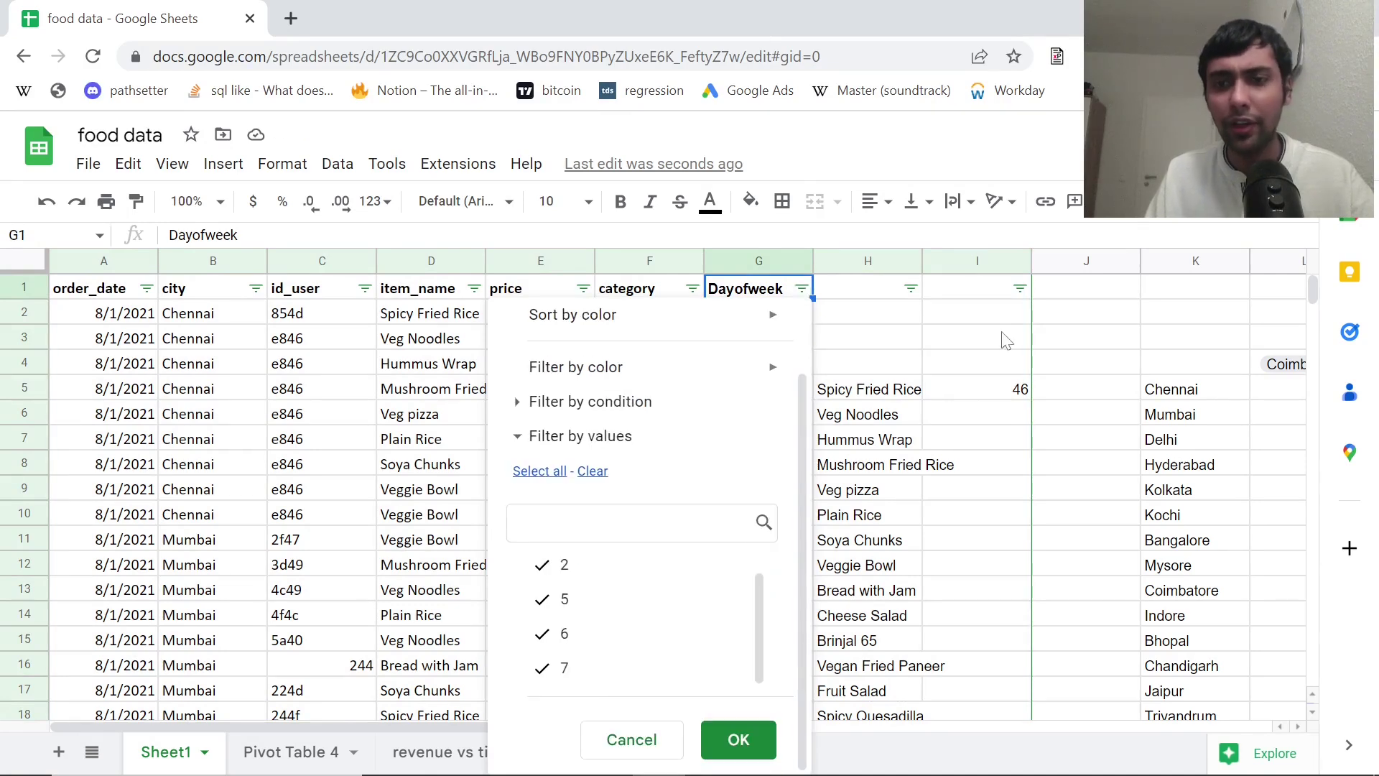
pyautogui.click(985, 344)
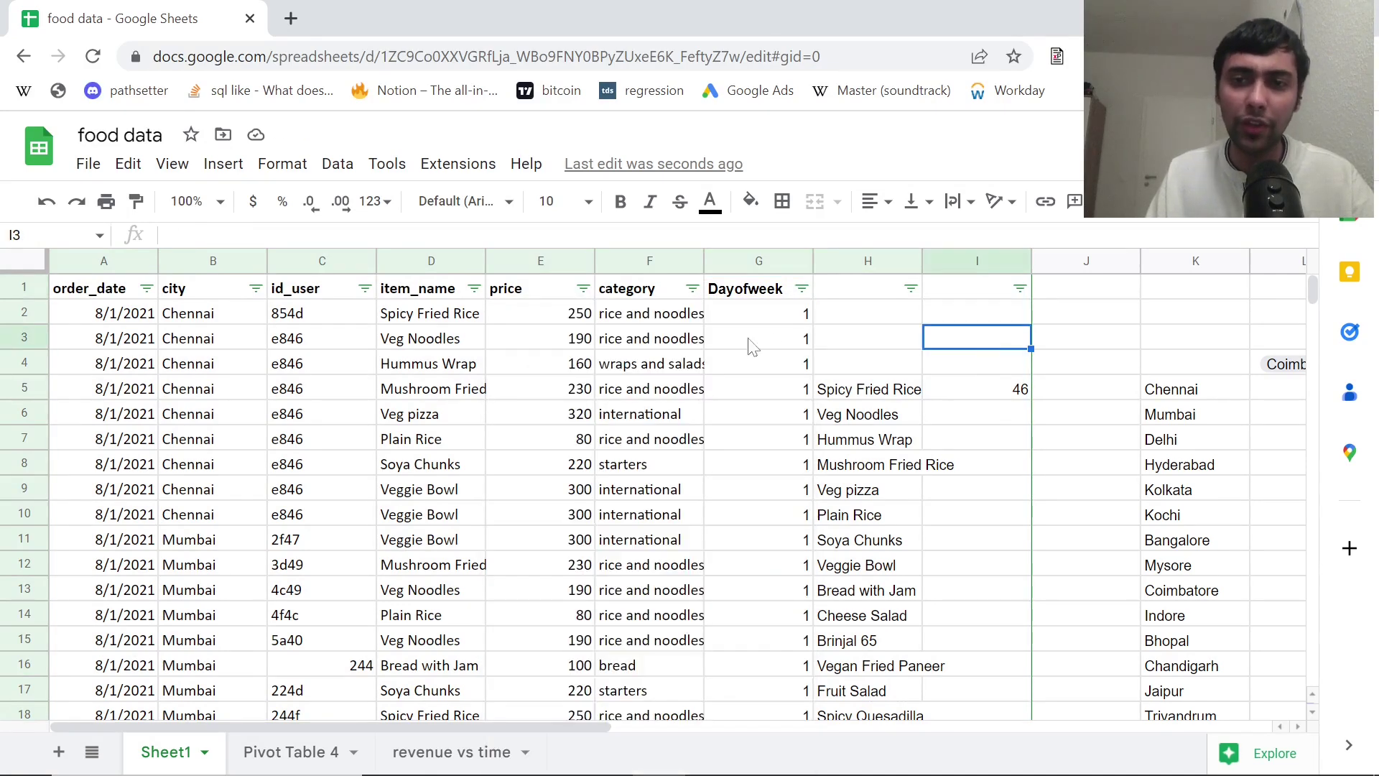
# On Pivot Table 4, select the day numbers and totals in A2:B6 and insert a chart.
pyautogui.click(302, 752)
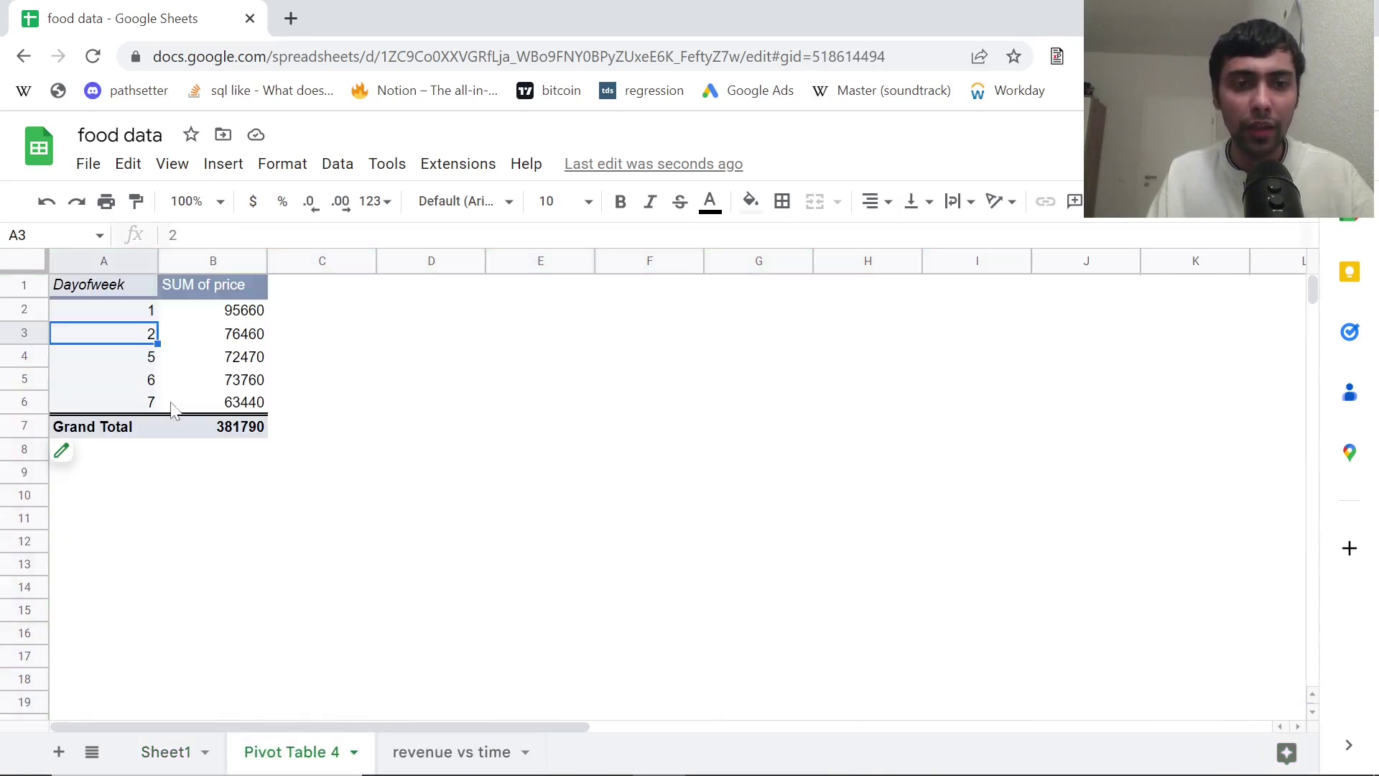
pyautogui.click(220, 365)
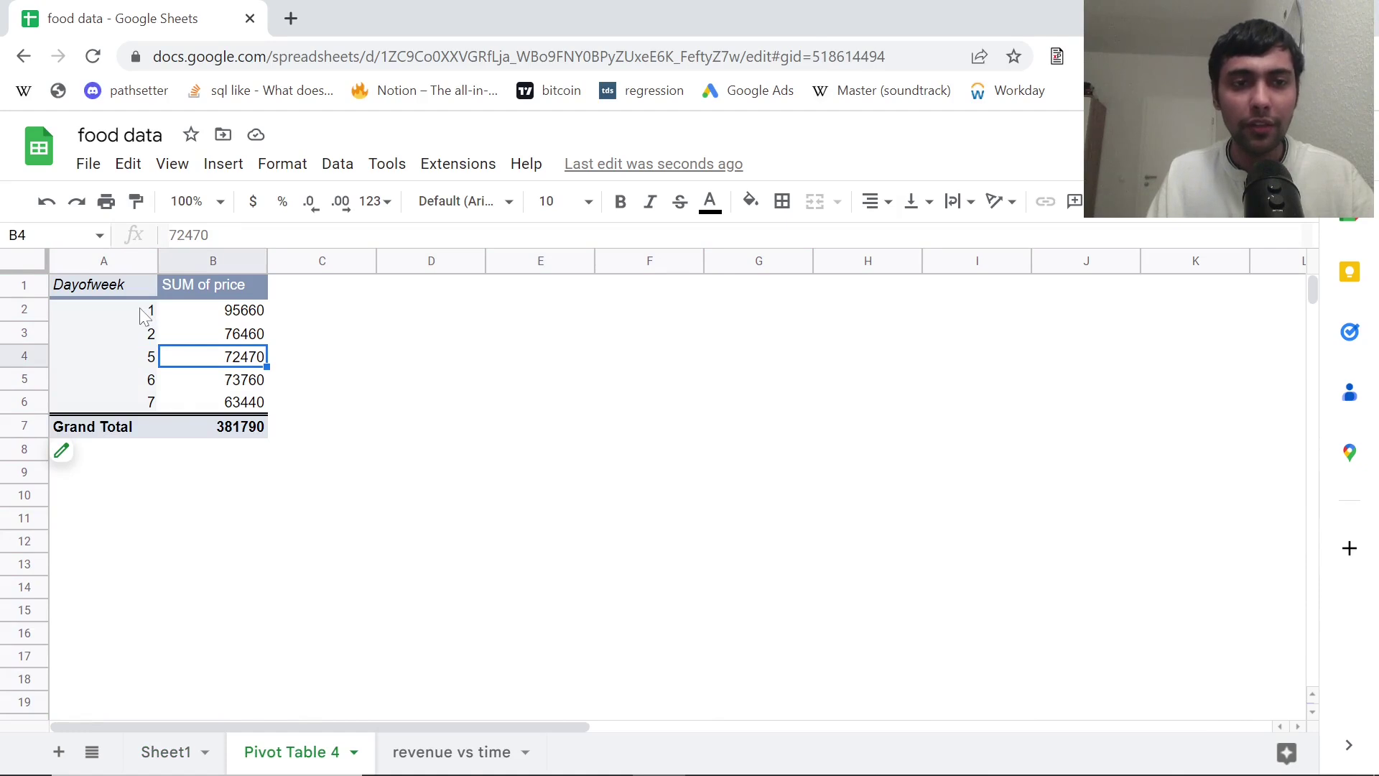
pyautogui.moveTo(144, 316); pyautogui.dragTo(216, 406)
pyautogui.click(219, 166)
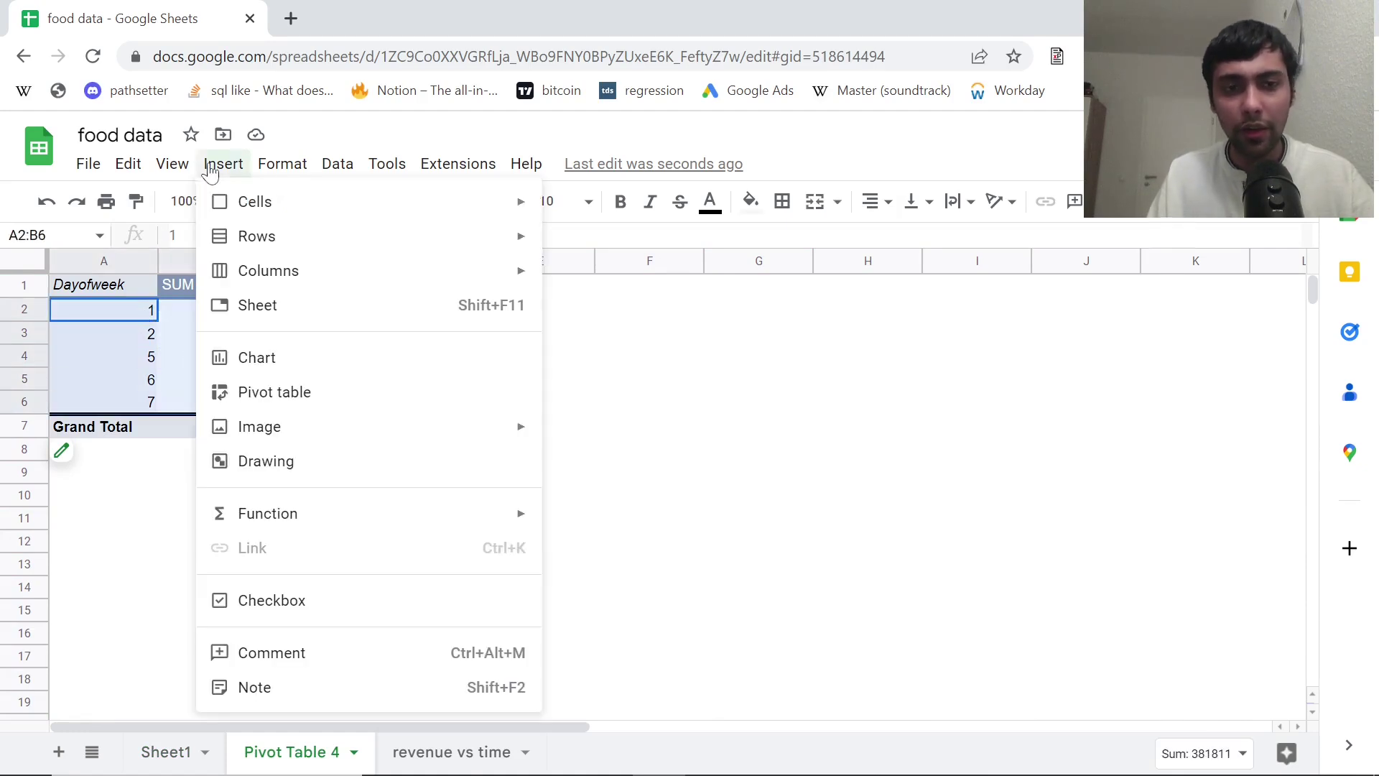
pyautogui.moveTo(380, 431)
pyautogui.click(391, 368)
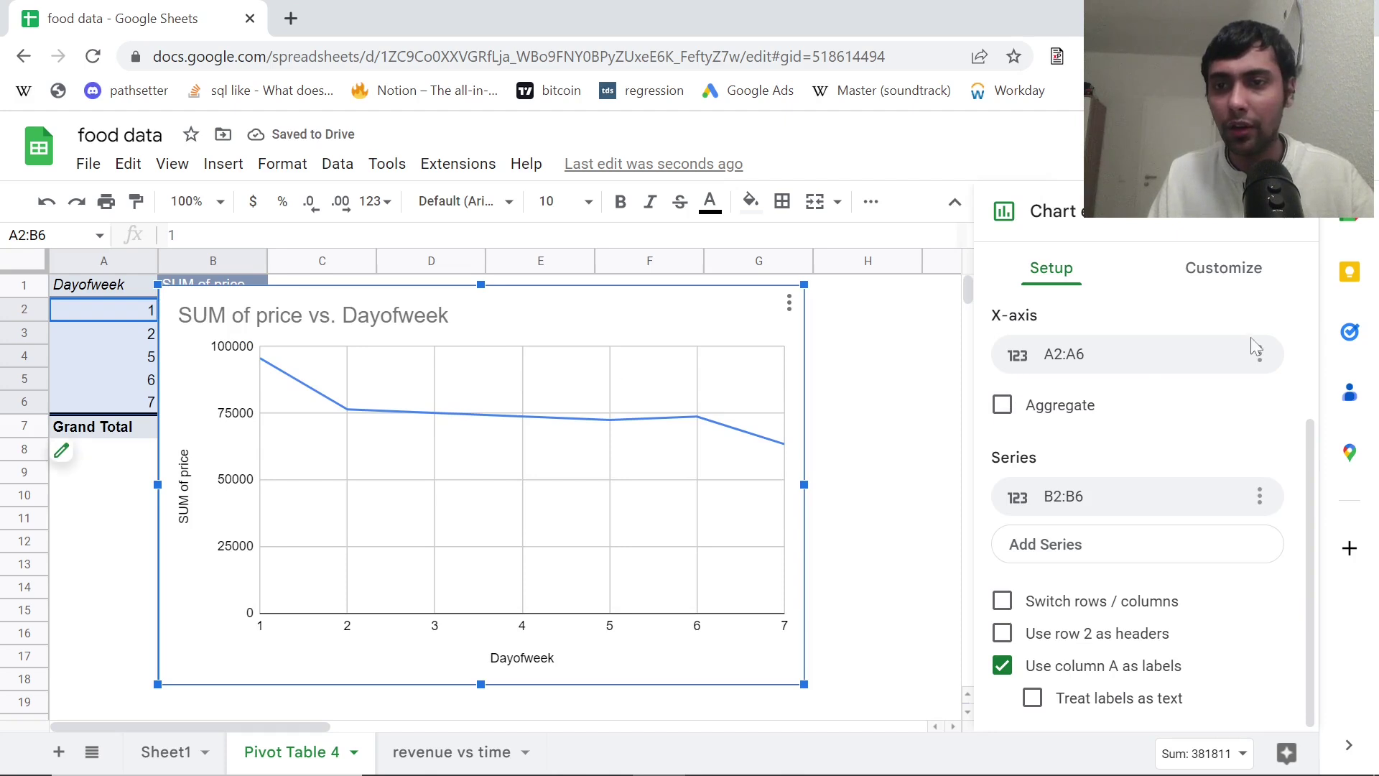
# Change the chart type from line to Column chart and close the Chart editor.
pyautogui.click(1240, 288)
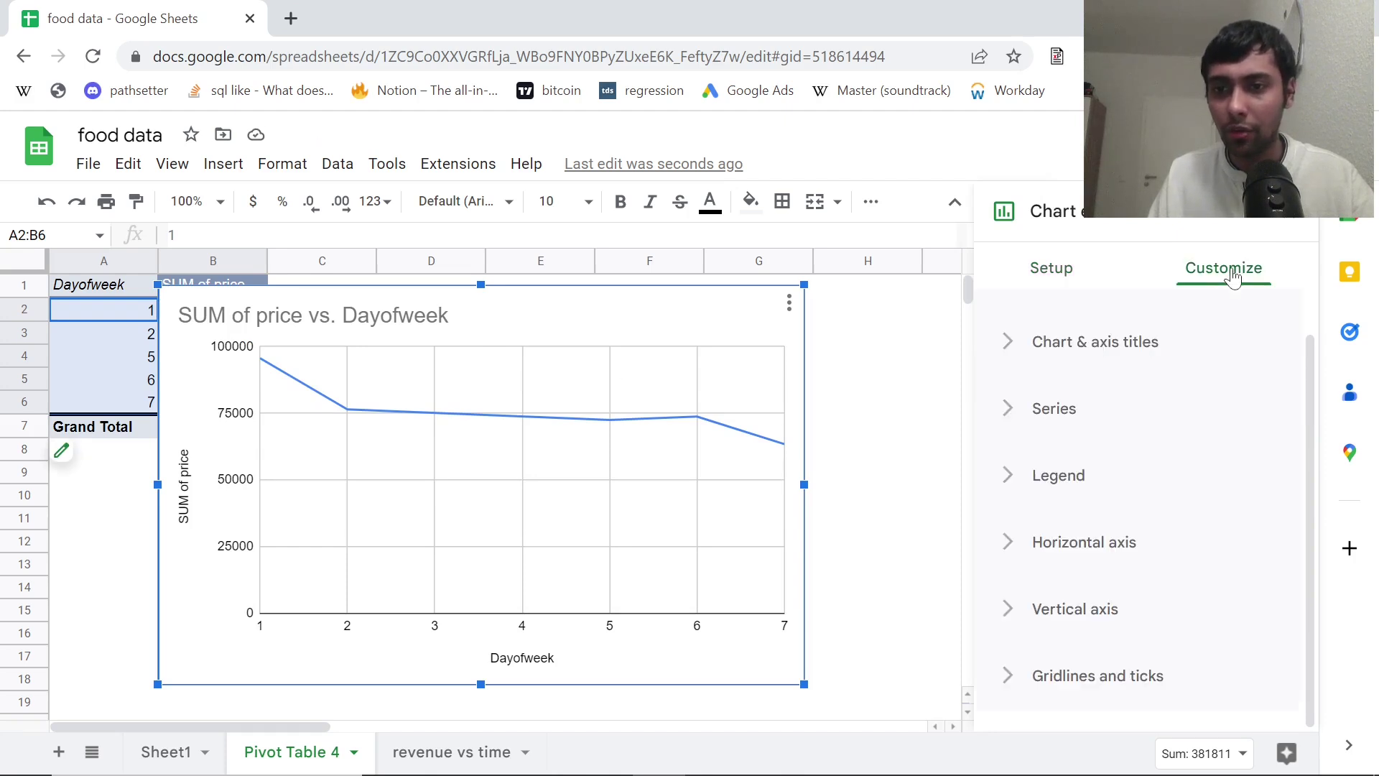
pyautogui.click(1012, 352)
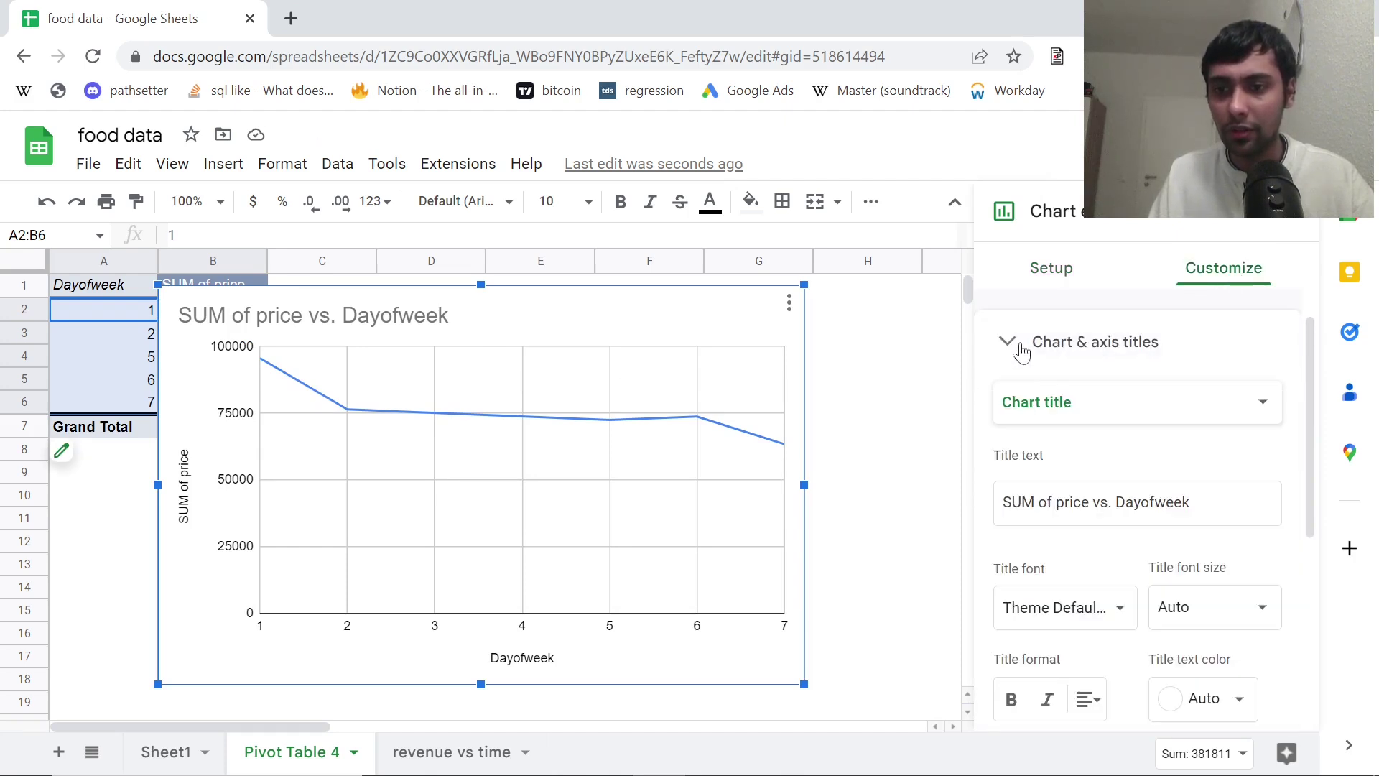
pyautogui.moveTo(1306, 444); pyautogui.dragTo(1300, 394)
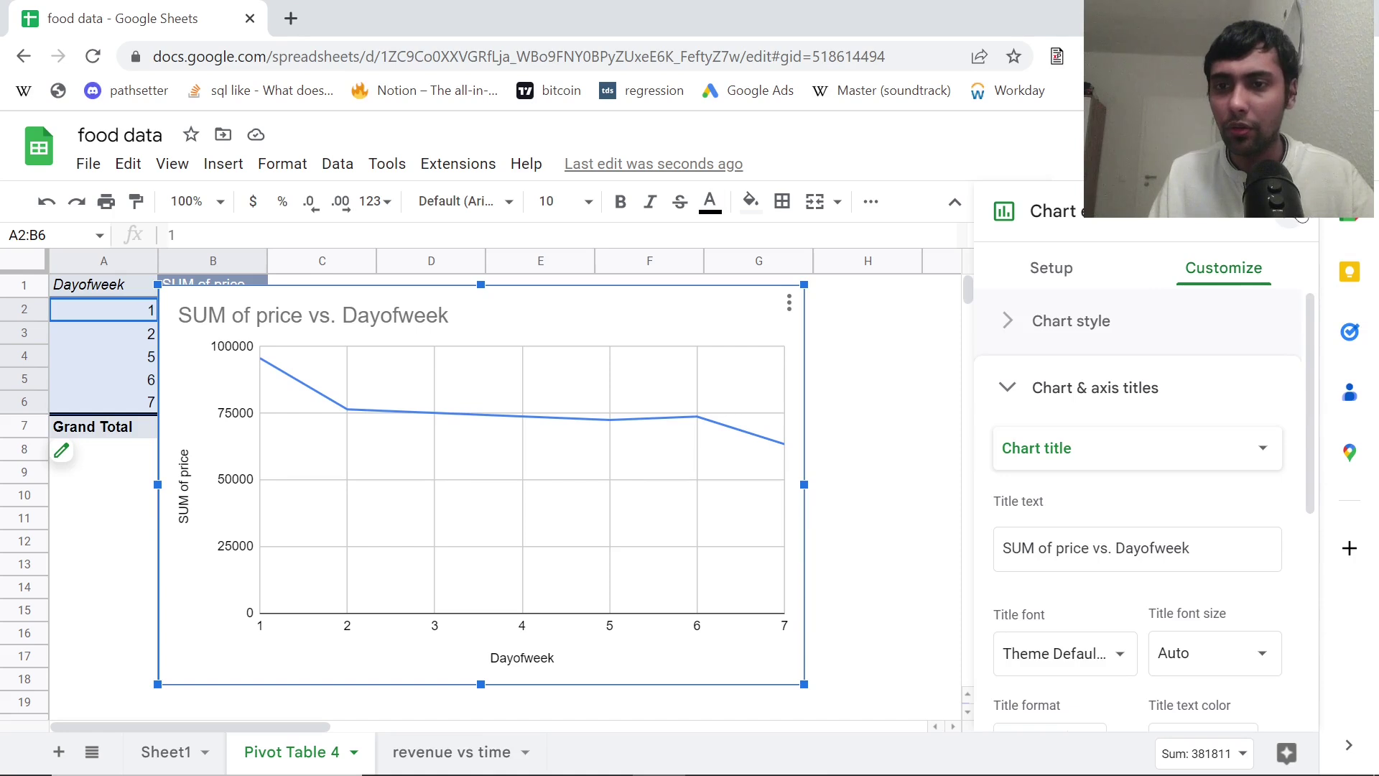
pyautogui.click(1072, 265)
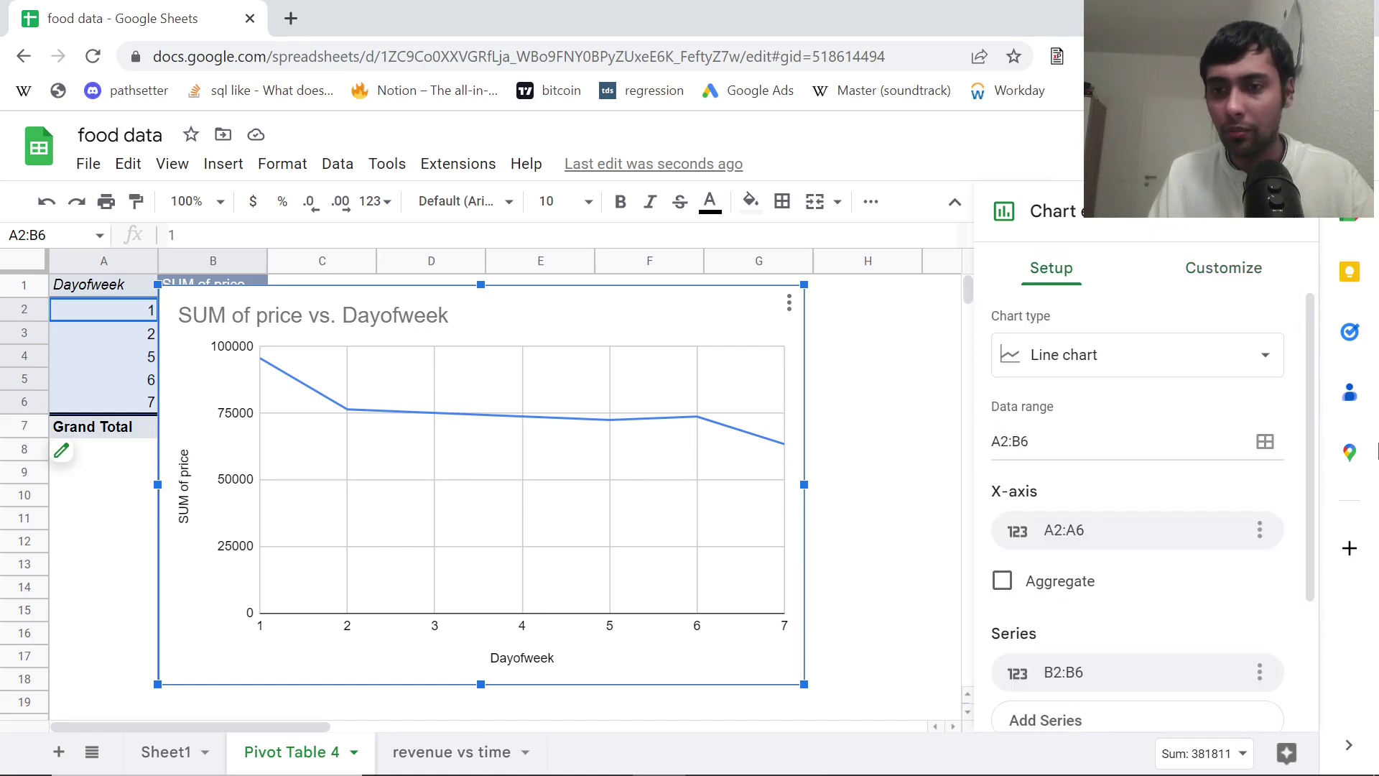
pyautogui.click(1259, 354)
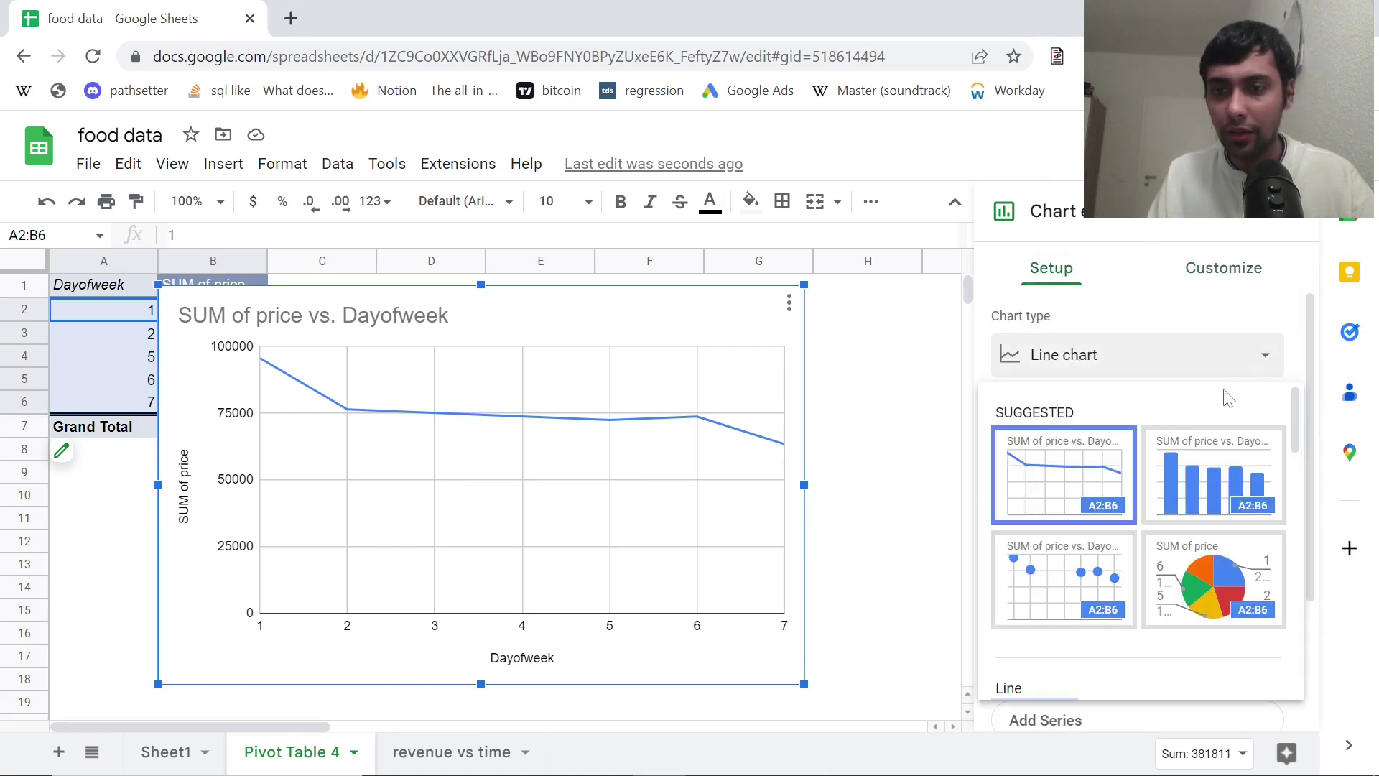
pyautogui.click(1212, 462)
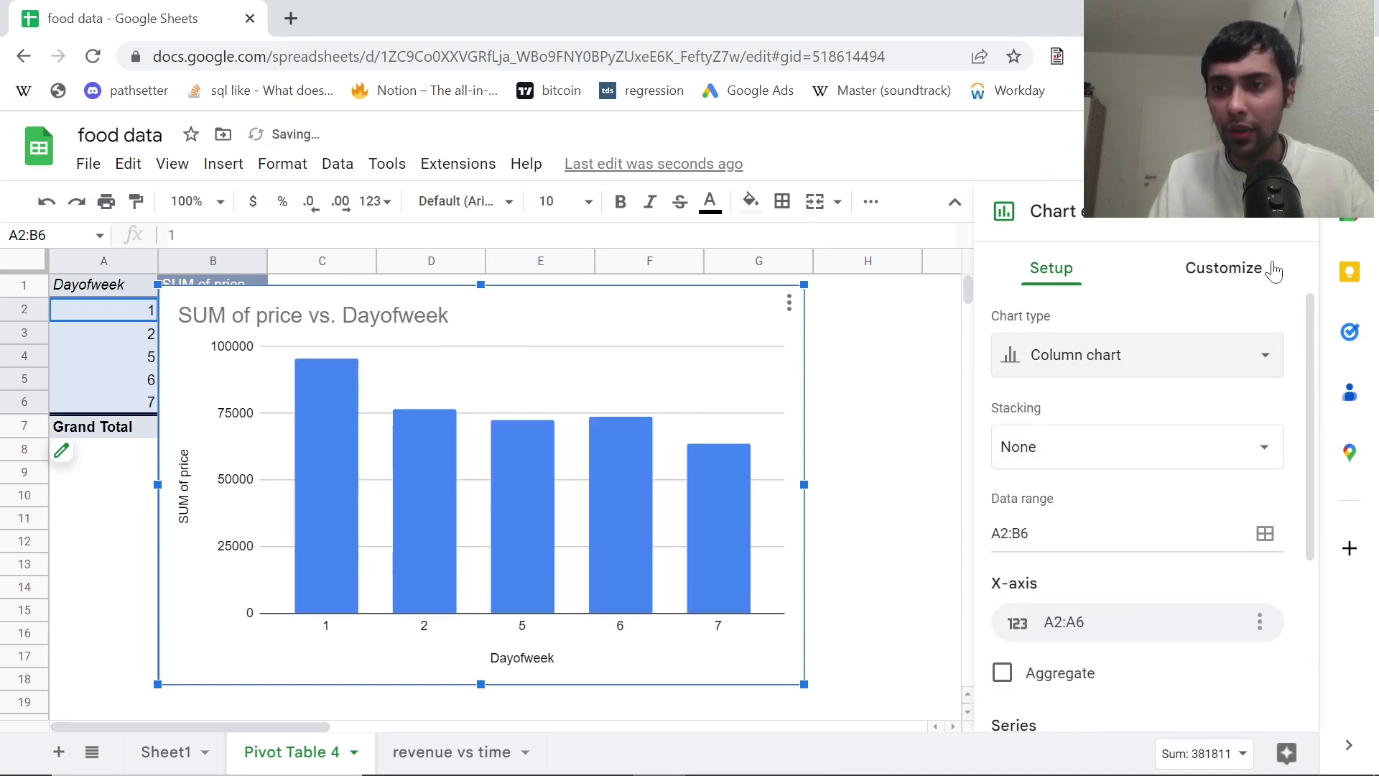
pyautogui.click(1292, 231)
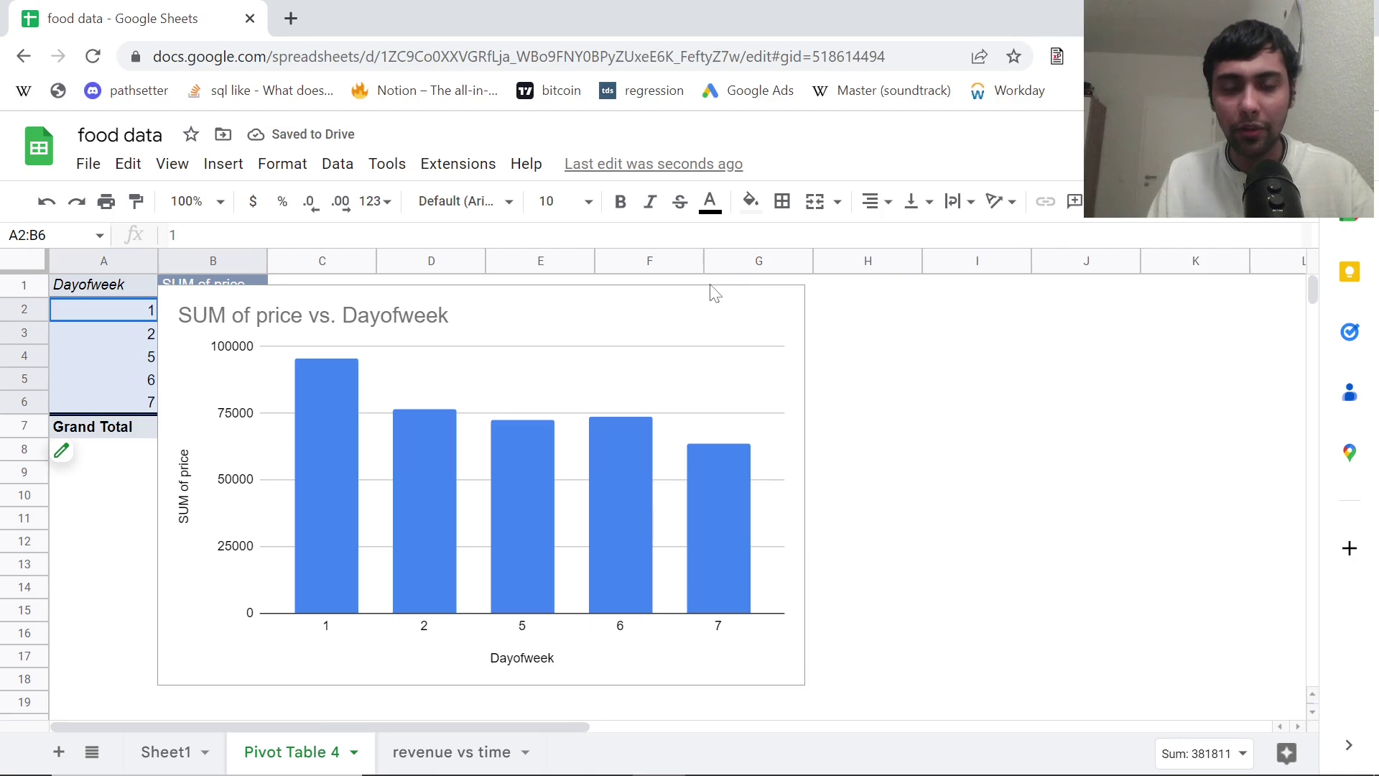
# Drag the day-of-week column chart right of column B, then deselect it by picking cell A4.
pyautogui.doubleClick(541, 328)
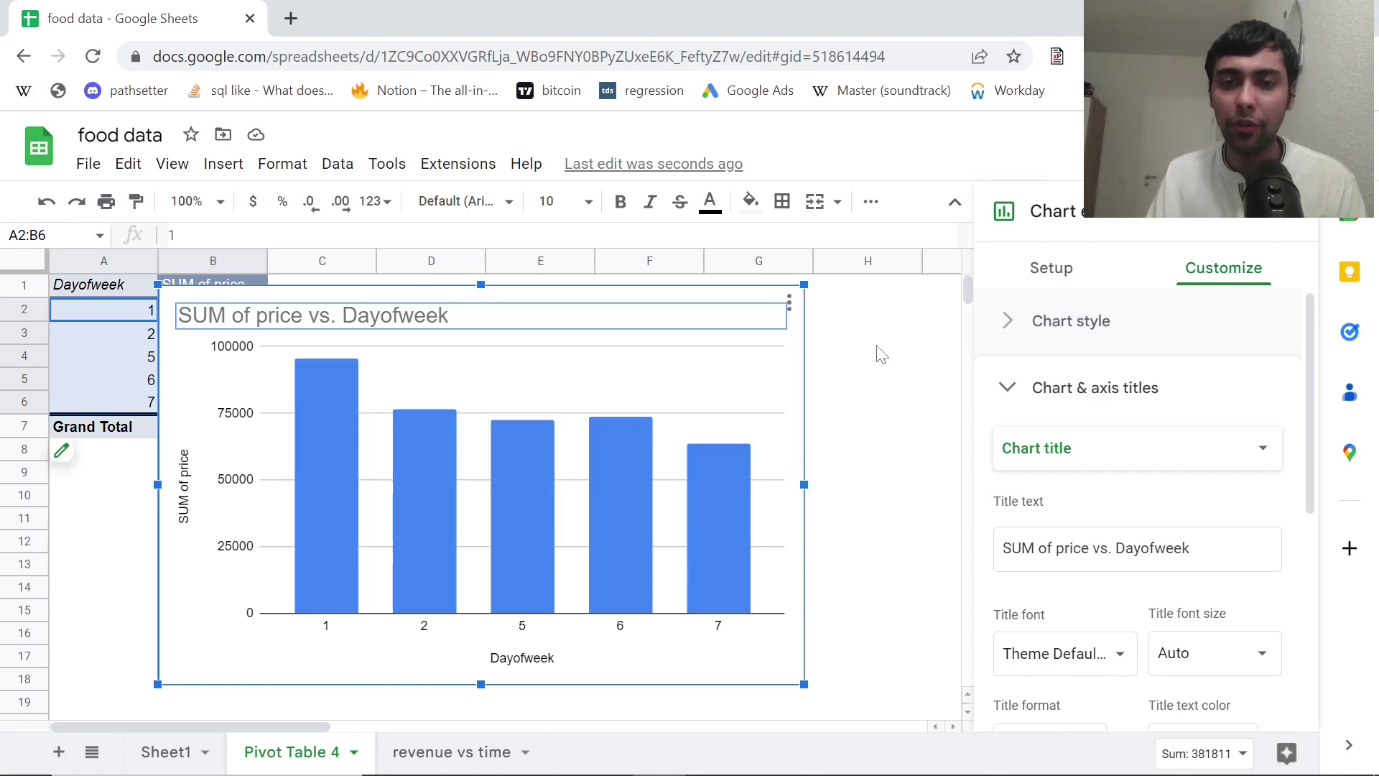
pyautogui.moveTo(690, 294); pyautogui.dragTo(797, 301)
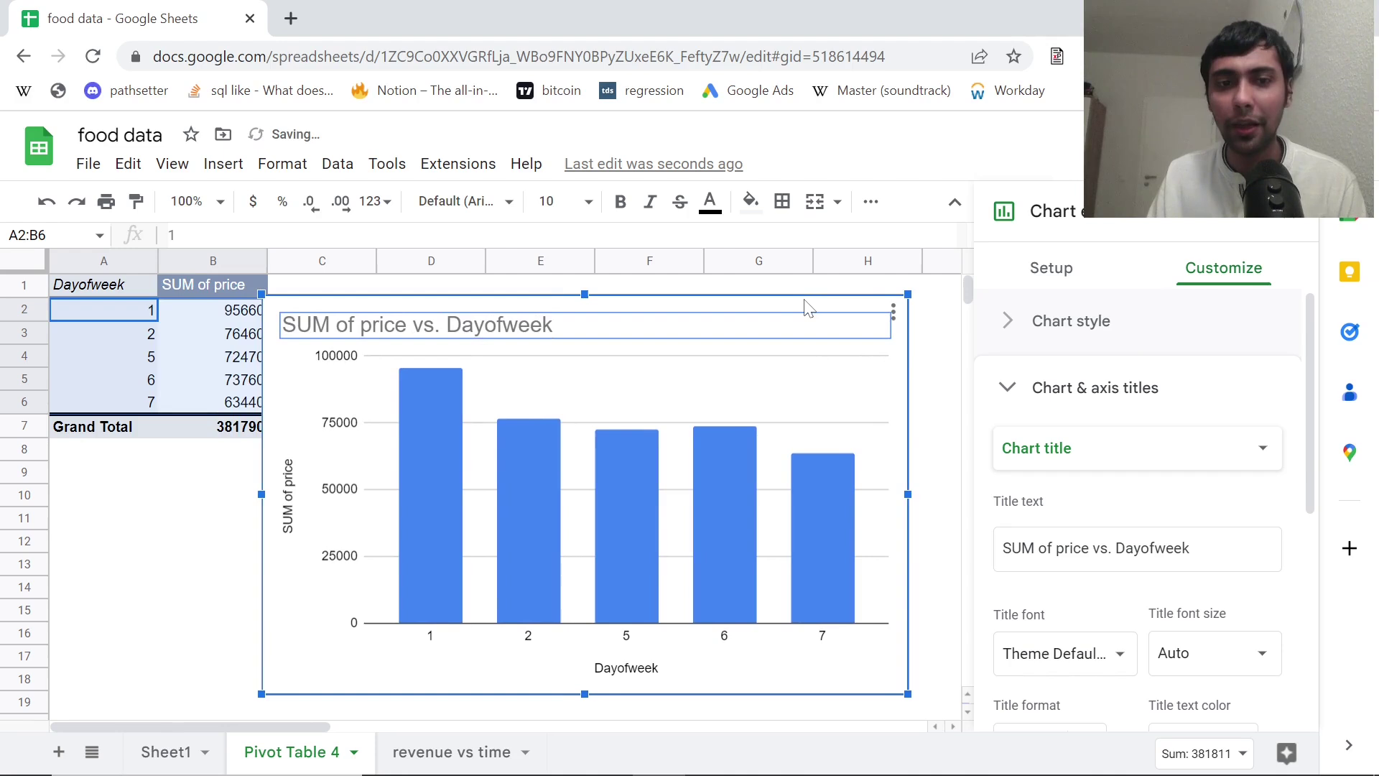
pyautogui.click(1286, 220)
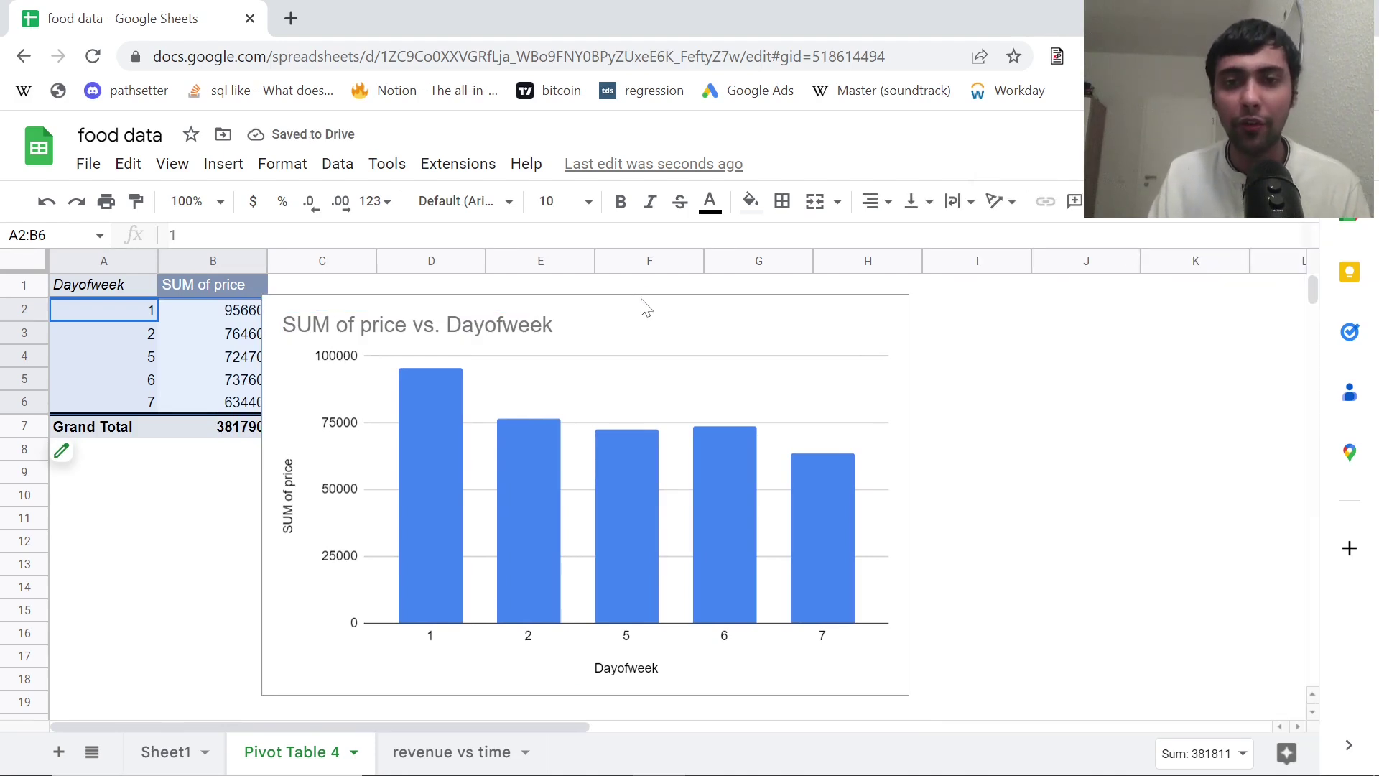
pyautogui.click(744, 312)
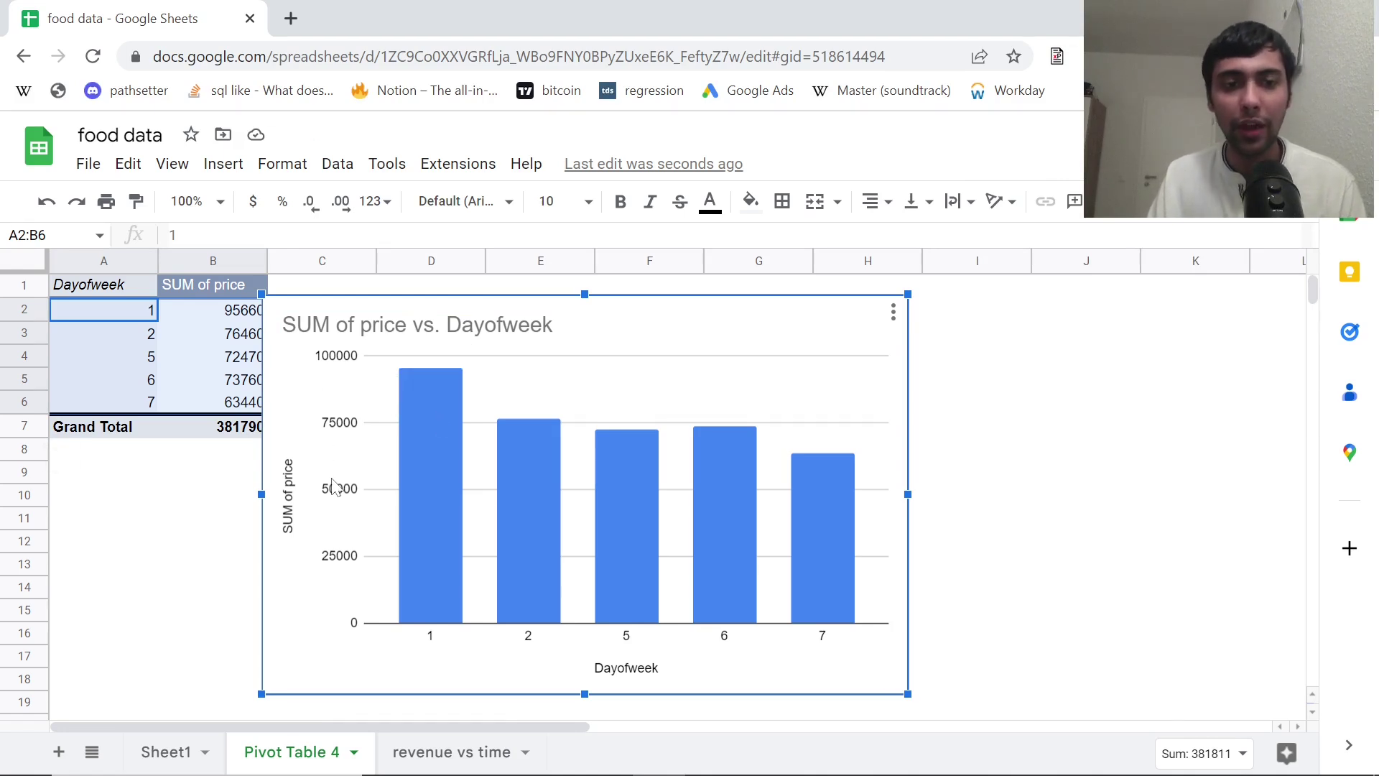
pyautogui.click(110, 348)
pyautogui.scroll(-1, 110, 347)
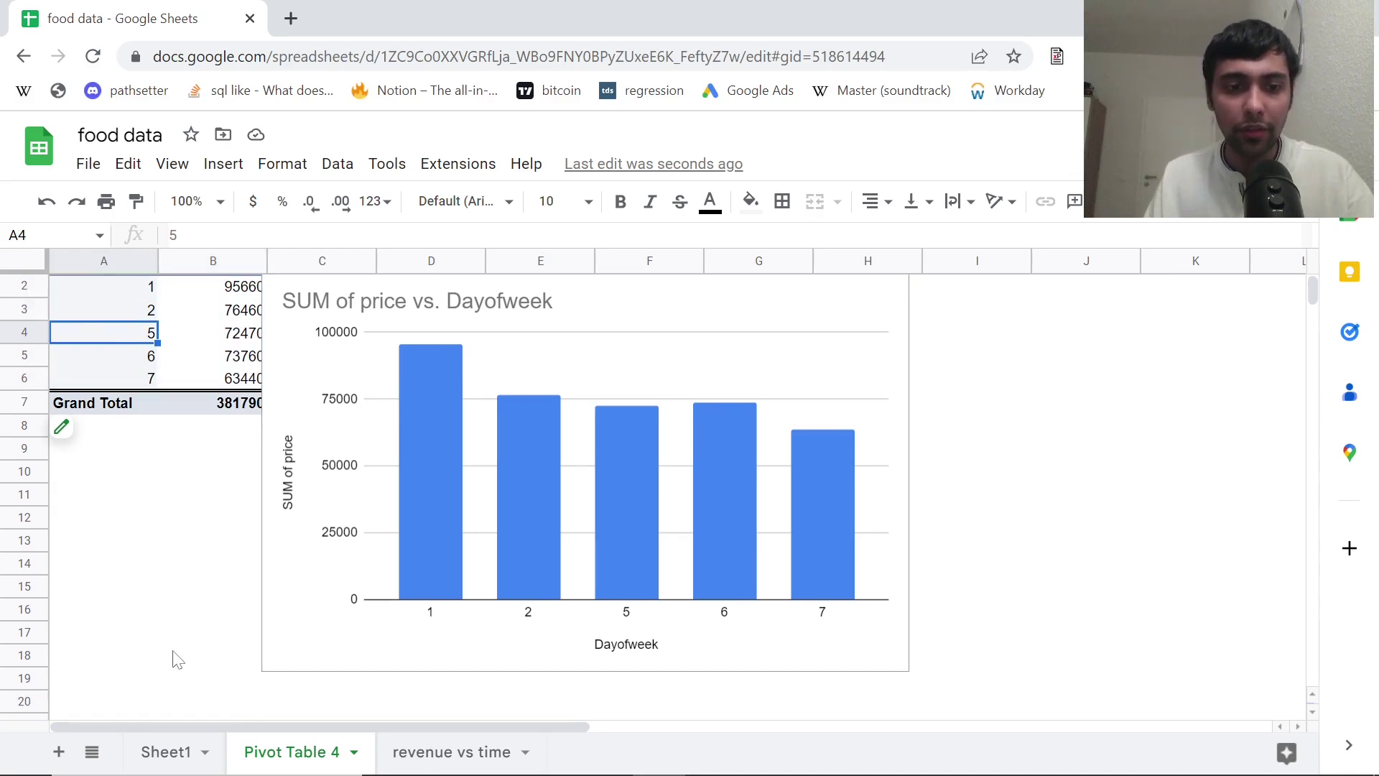
# Rename the Pivot Table 4 sheet to 'day of week vs revenue', then return to Sheet1.
pyautogui.doubleClick(291, 749)
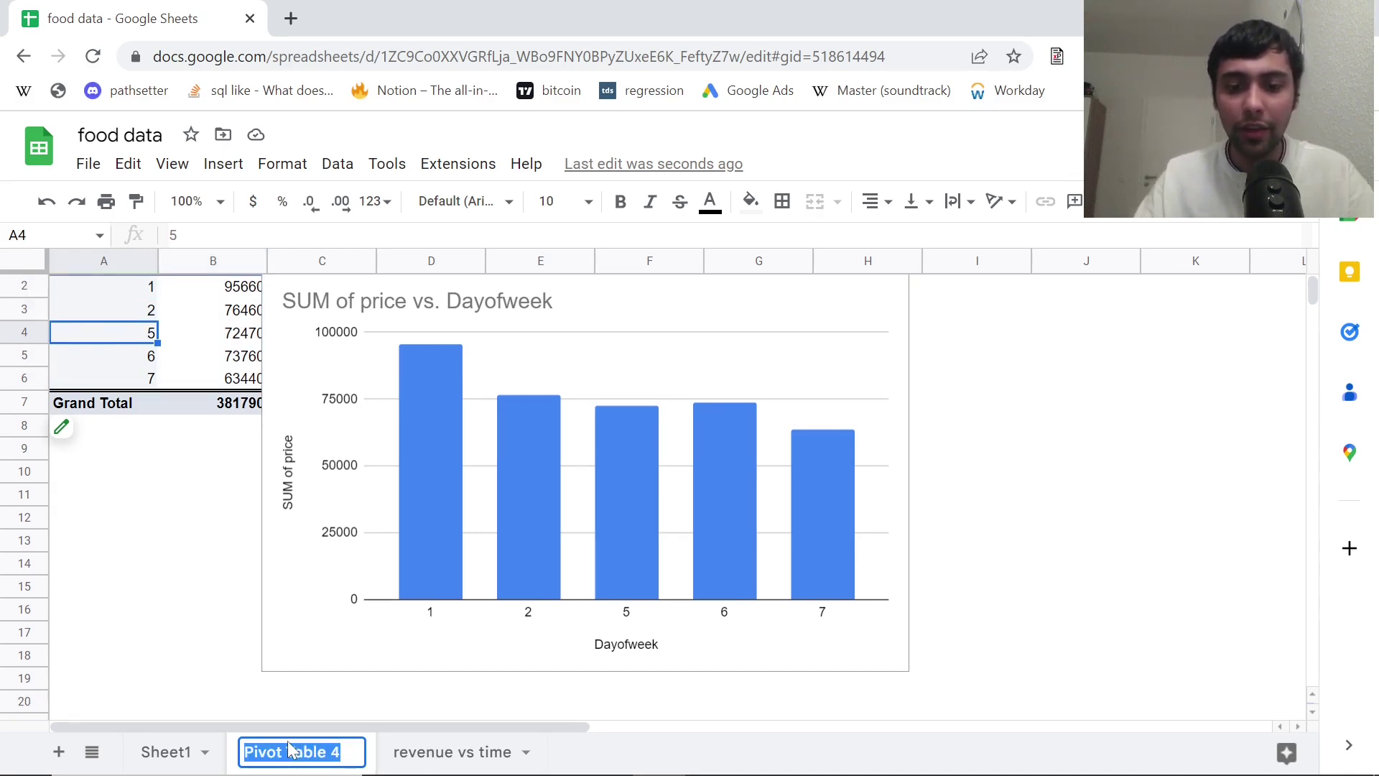
pyautogui.write('day ')
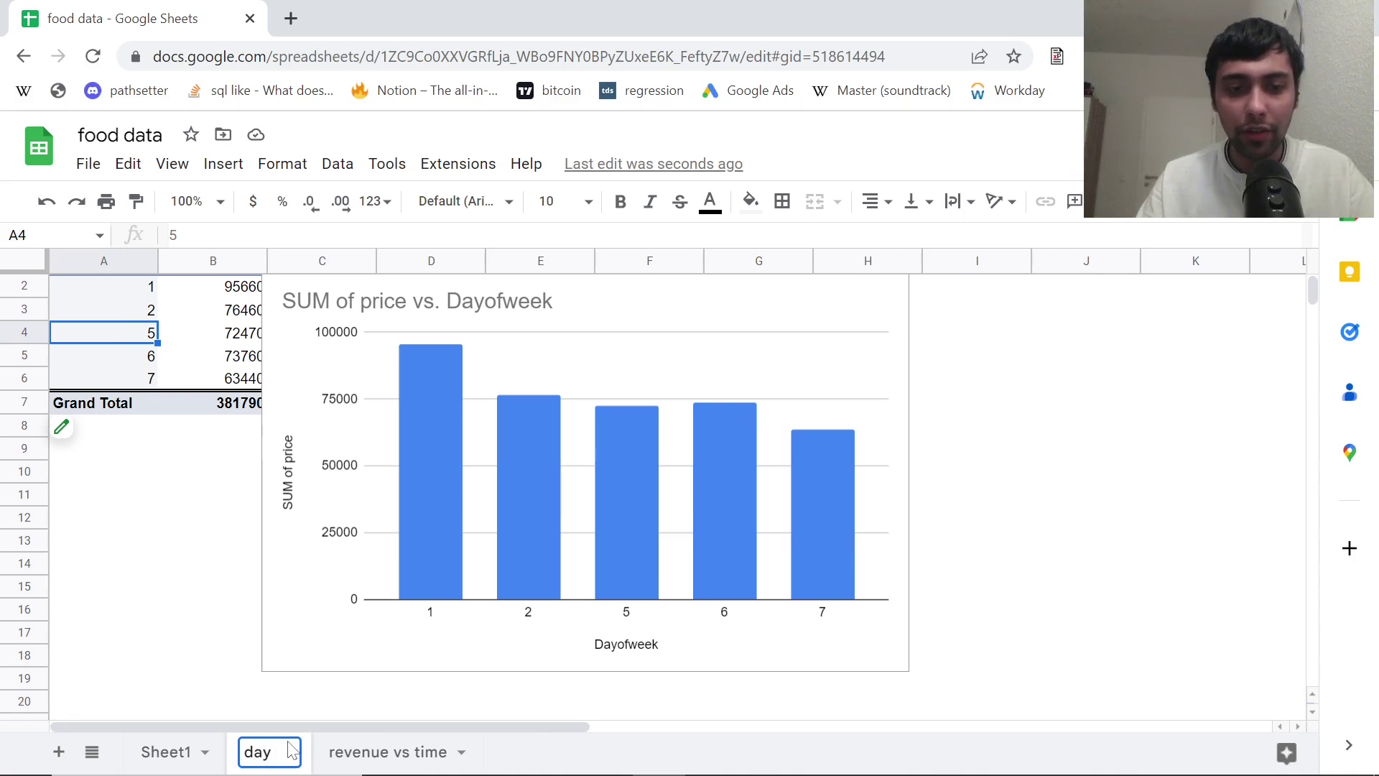
pyautogui.write('of week vs ')
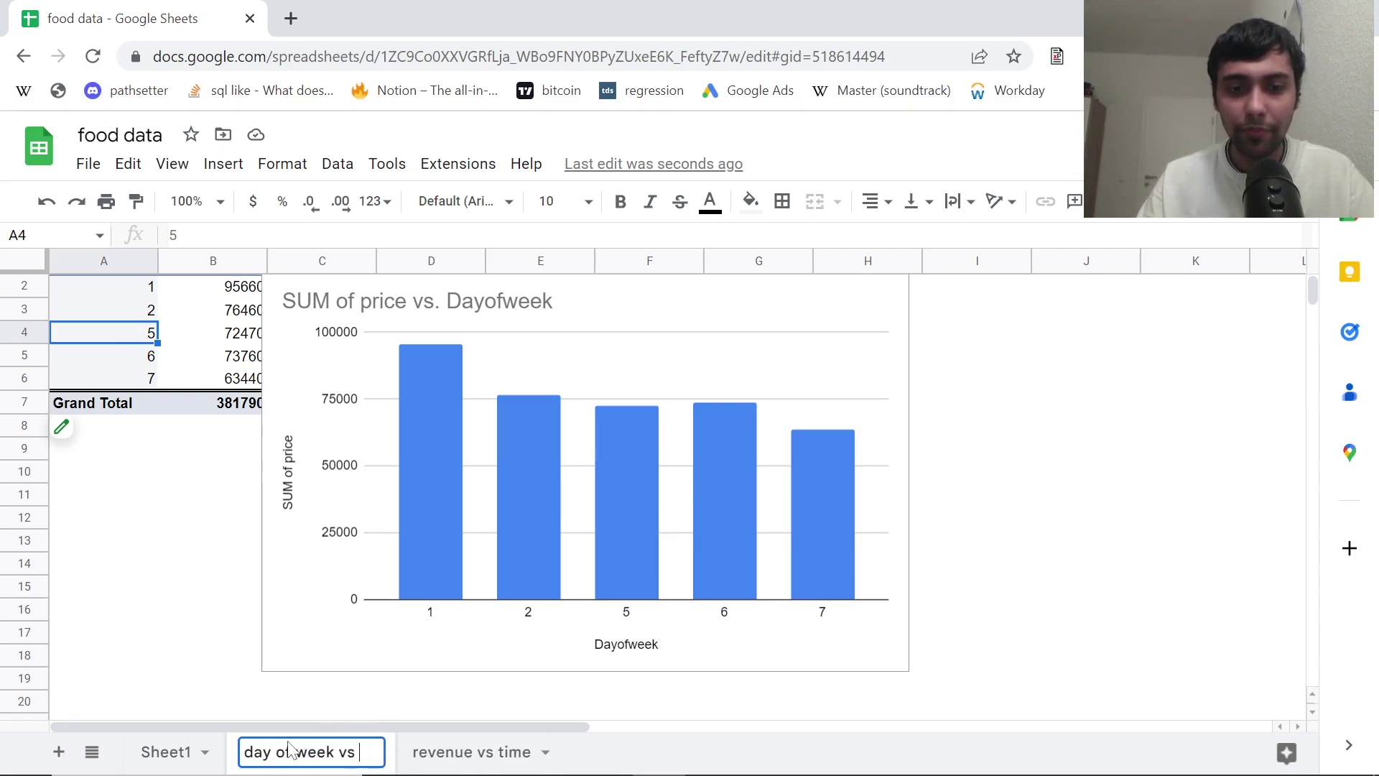
pyautogui.write('revenue')
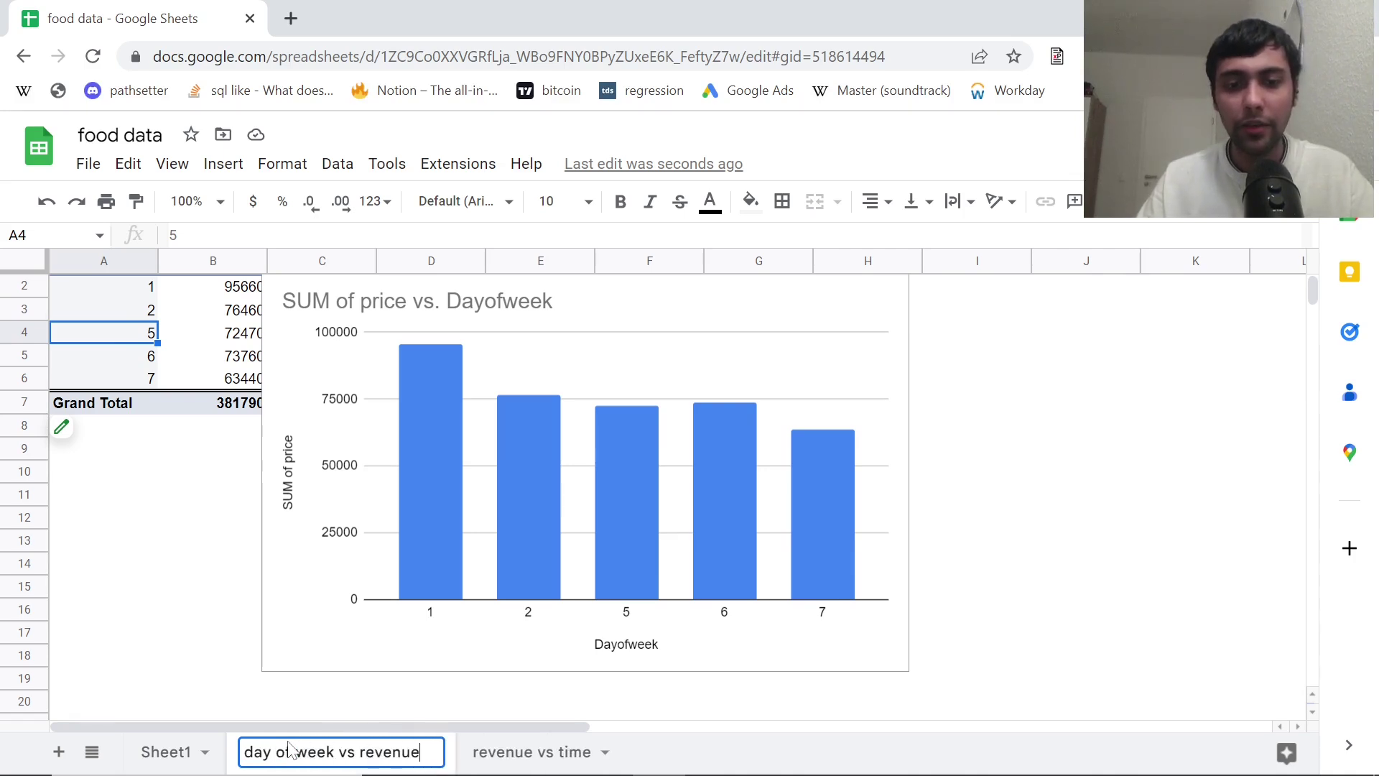
pyautogui.click(186, 665)
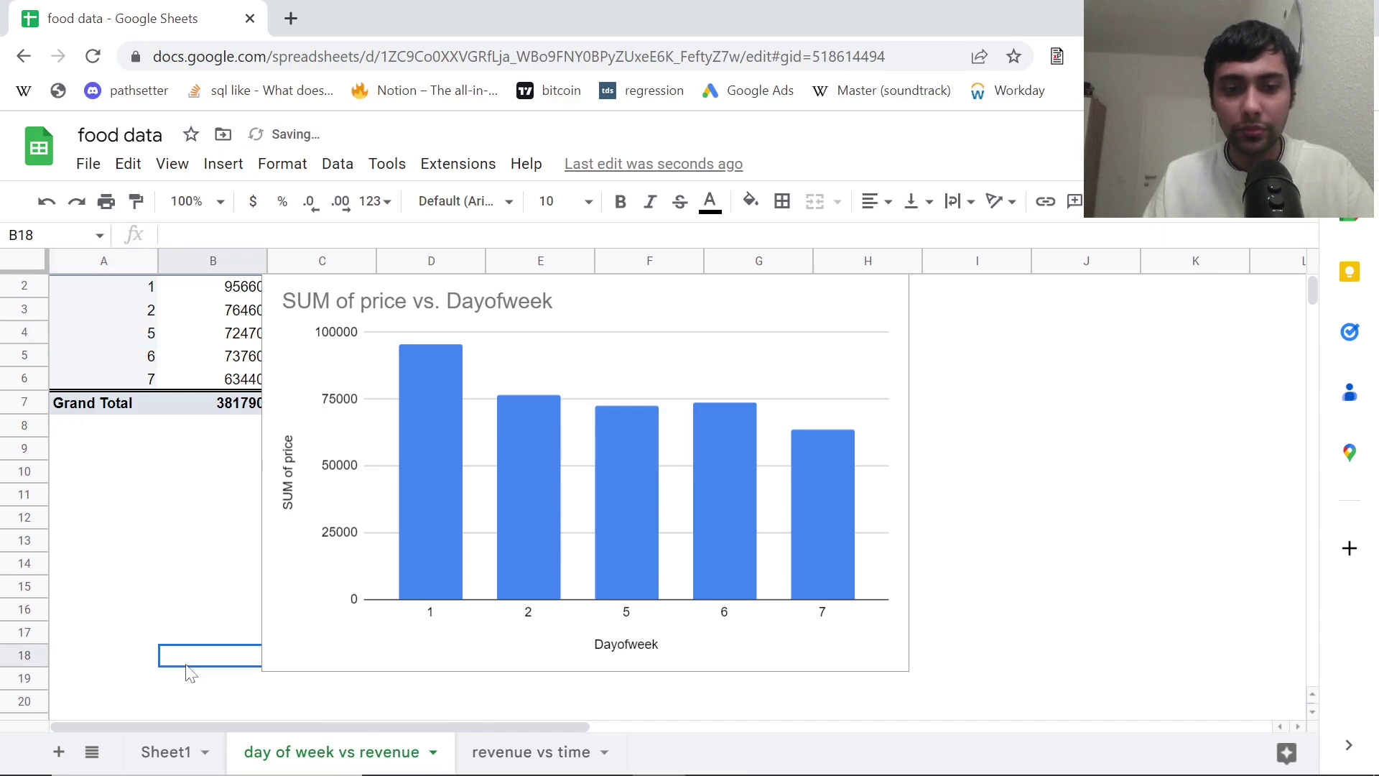
pyautogui.click(172, 749)
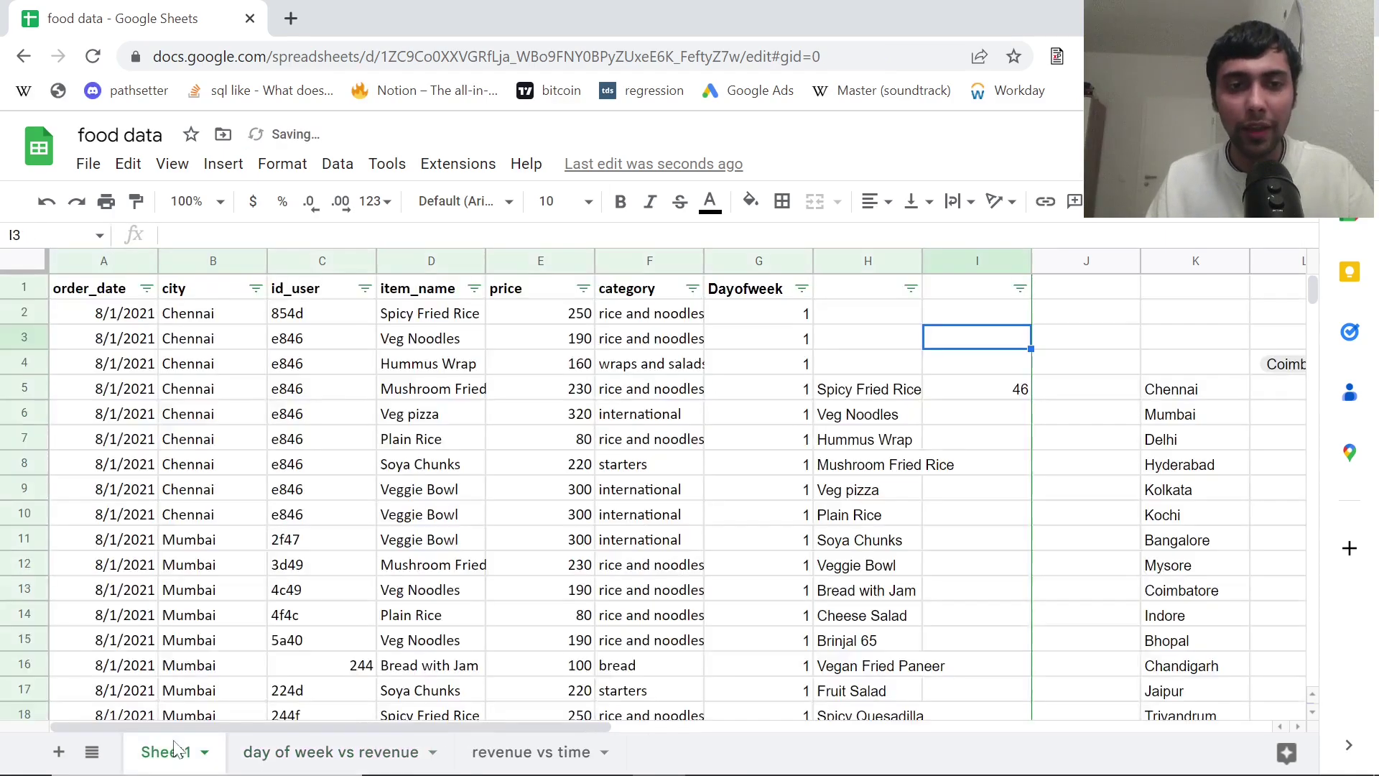
# Select the order data from A1 across to column G and down to the last order row.
pyautogui.click(261, 420)
pyautogui.press('Left')
pyautogui.hotkey('ctrl', 'Up')
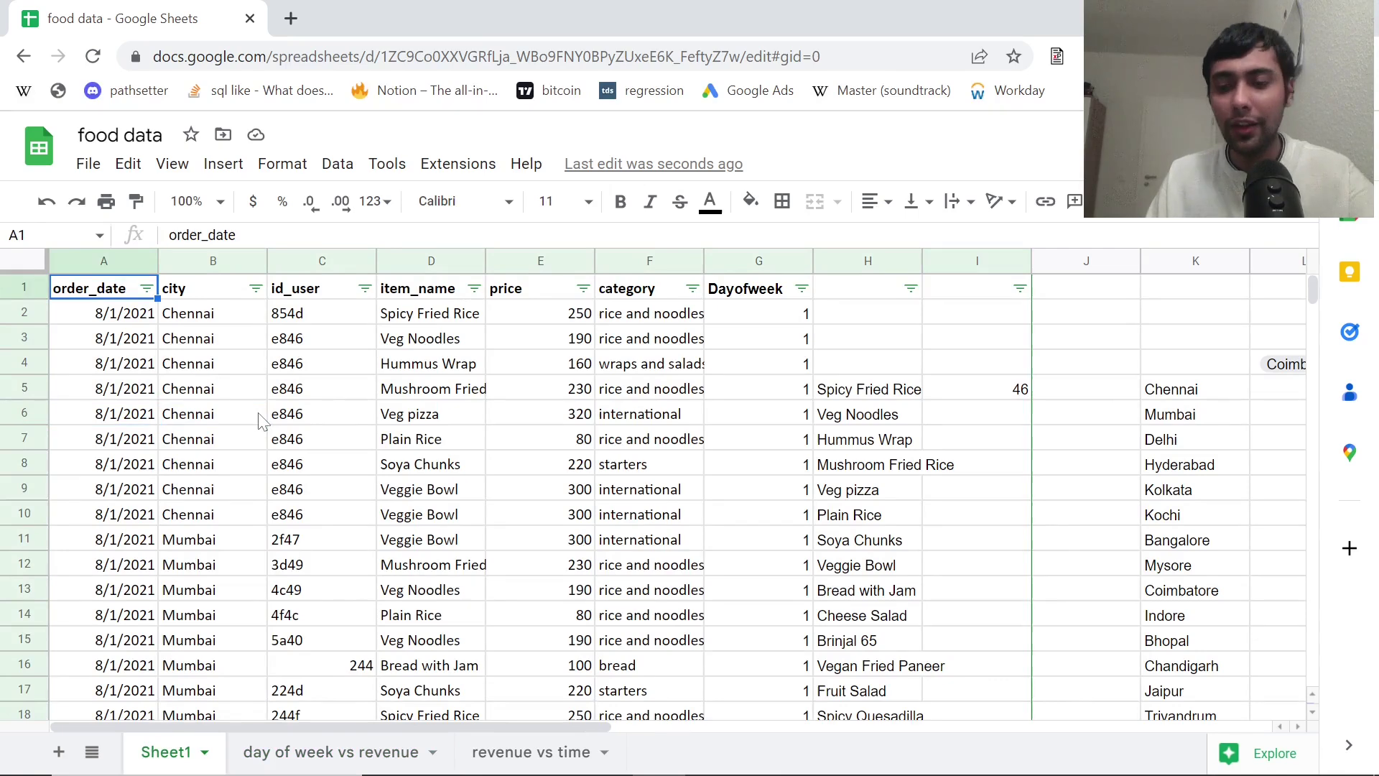
pyautogui.hotkey('shift', 'Right')
pyautogui.hotkey('shift', 'Right')
pyautogui.hotkey('shift', 'Right')
pyautogui.hotkey('shift', 'Right')
pyautogui.hotkey('shift', 'Right')
pyautogui.hotkey('shift', 'Right')
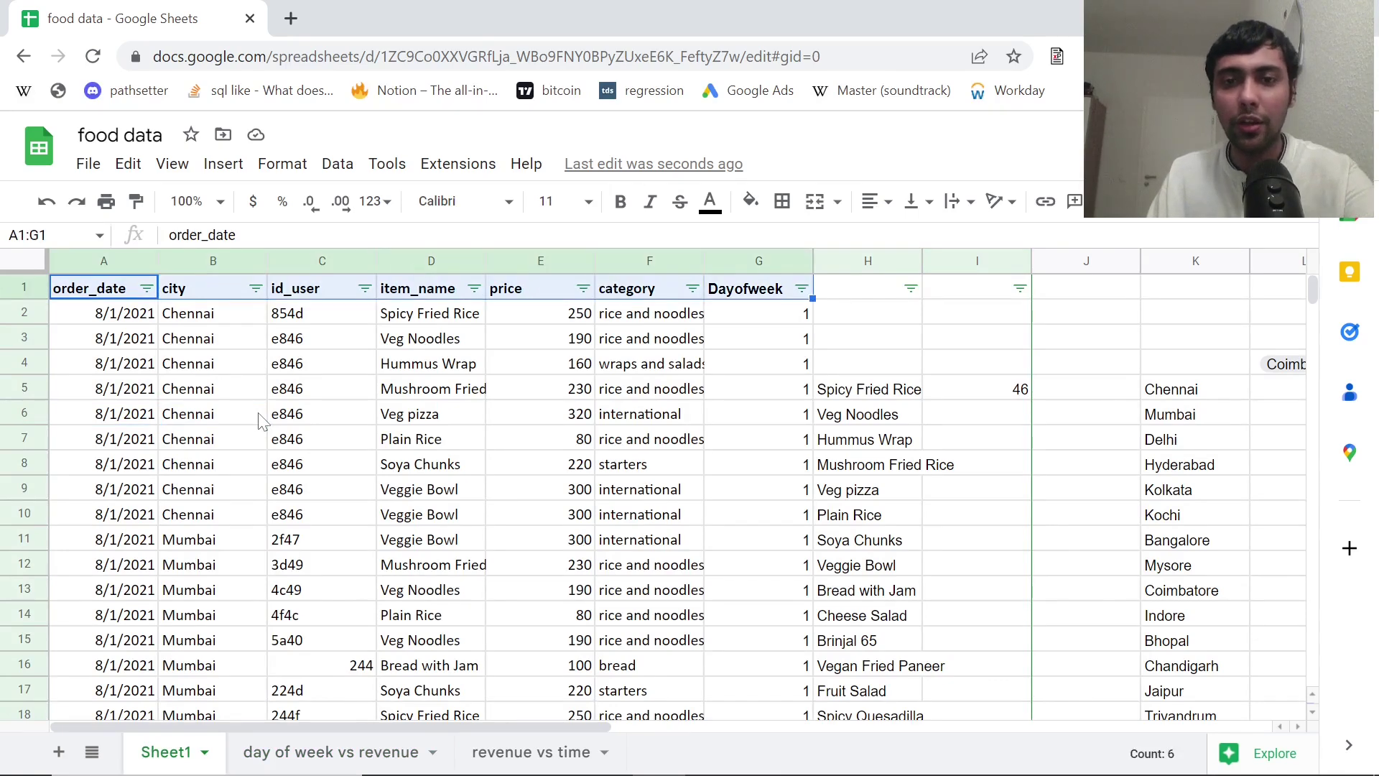
pyautogui.hotkey('ctrl', 'shift', 'Down')
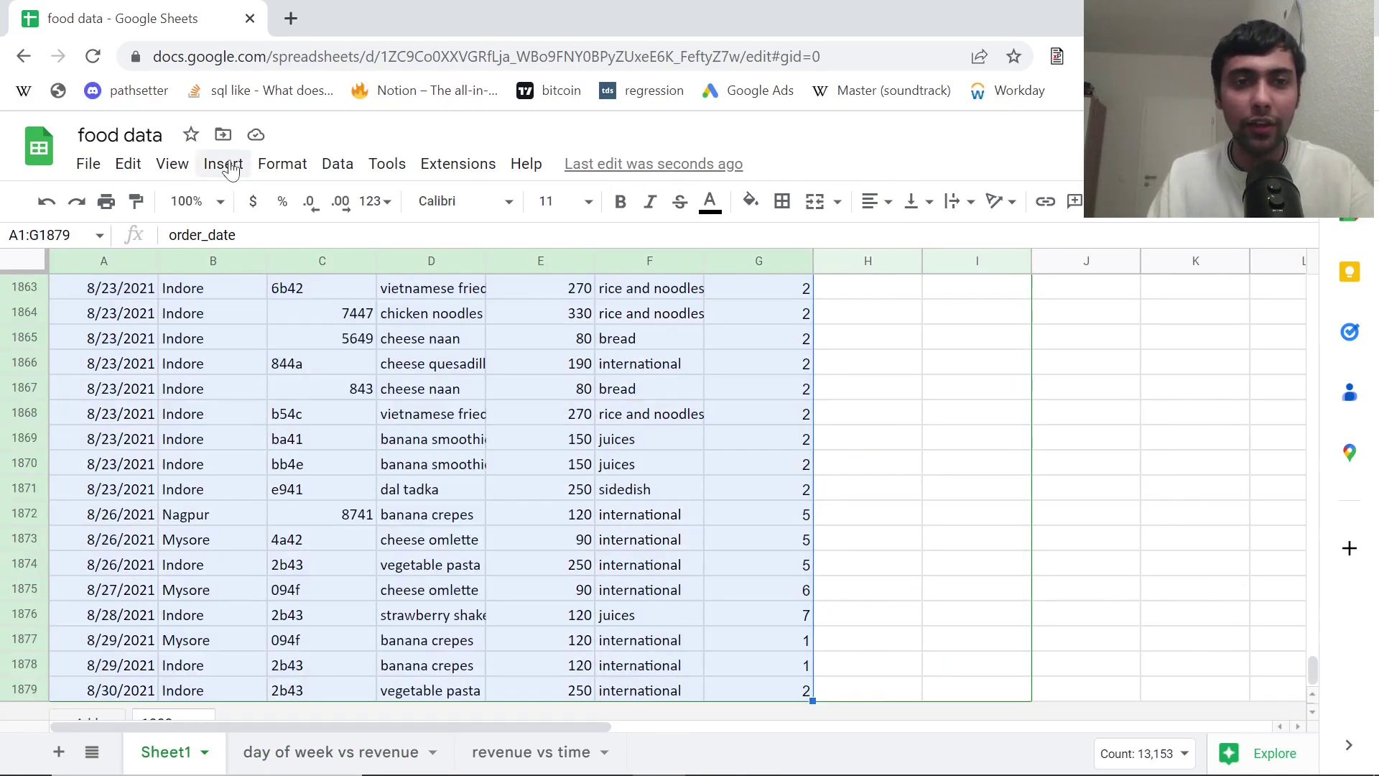
# Create a new-sheet pivot table with city as rows and SUM of price as values.
pyautogui.click(229, 166)
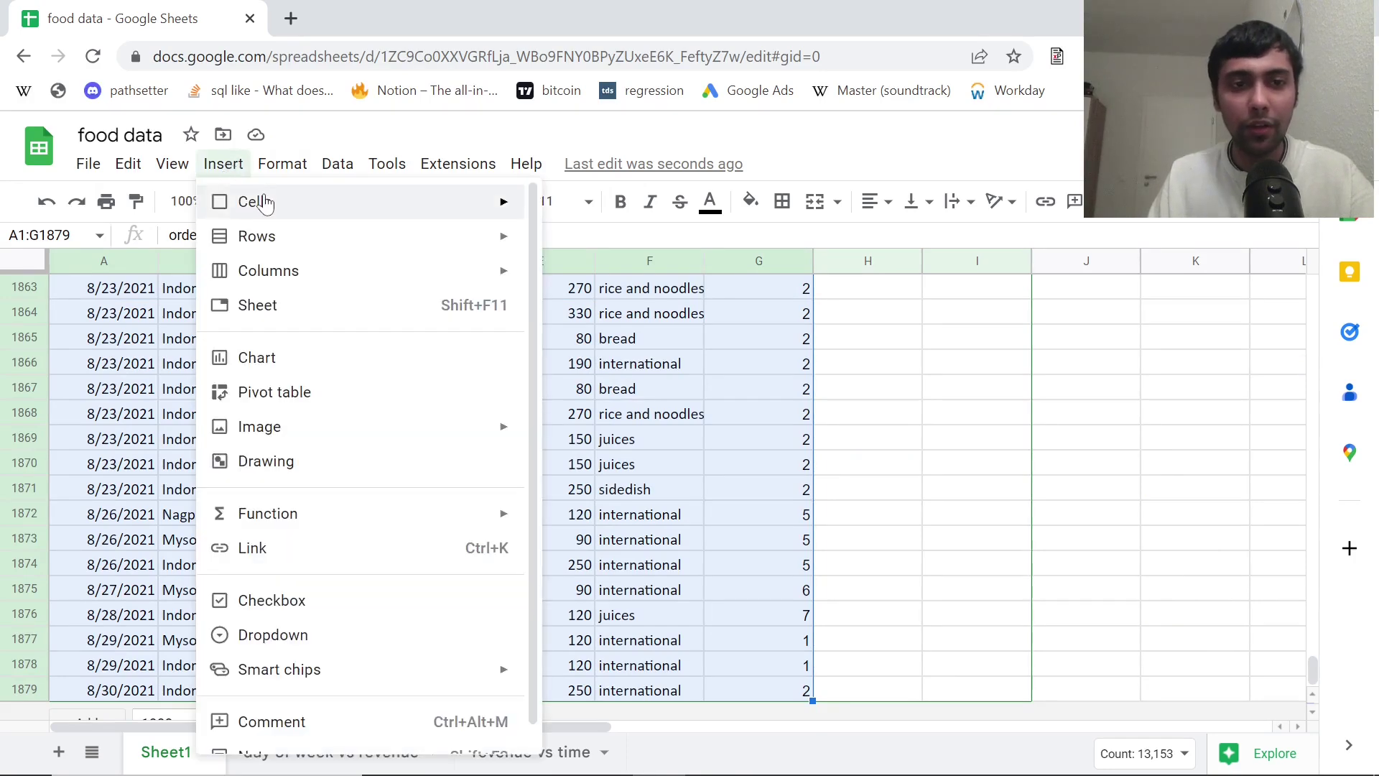
pyautogui.click(285, 388)
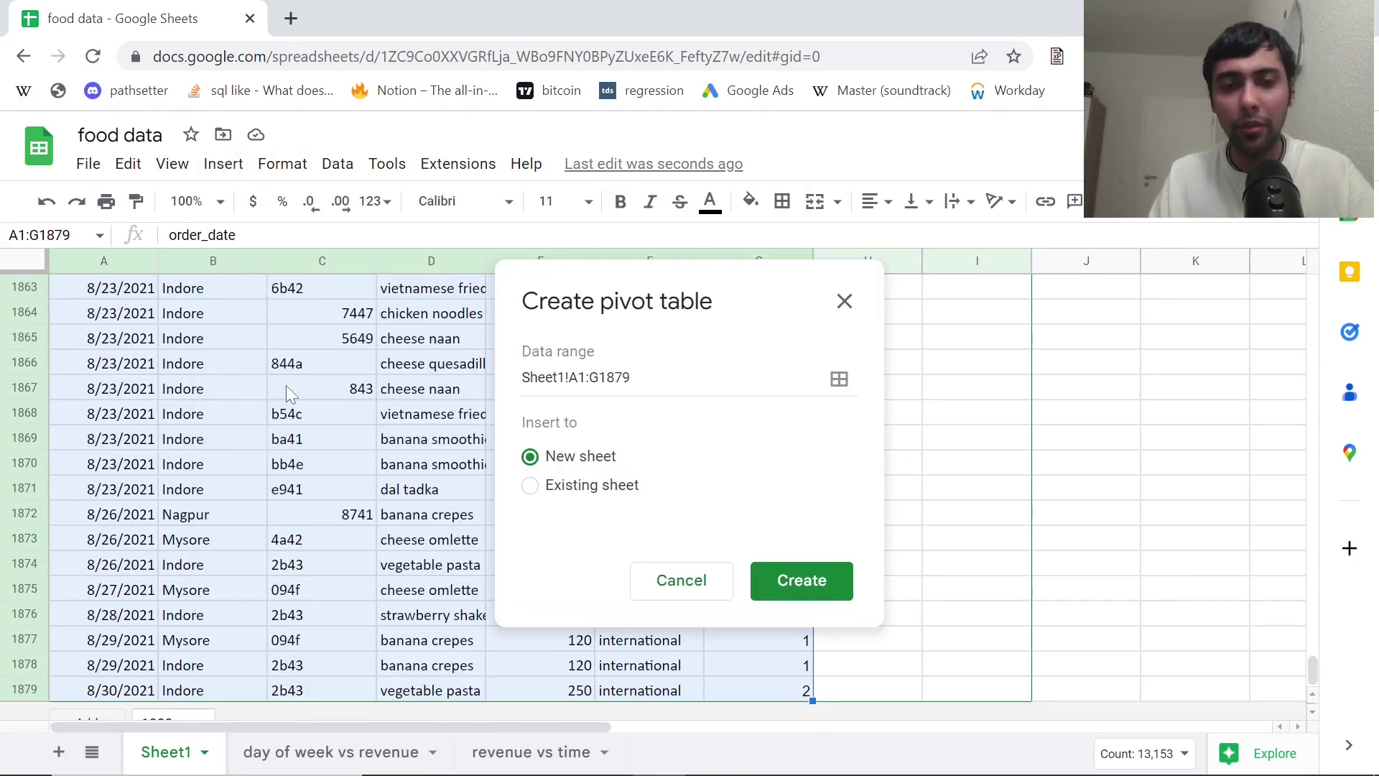
pyautogui.click(830, 594)
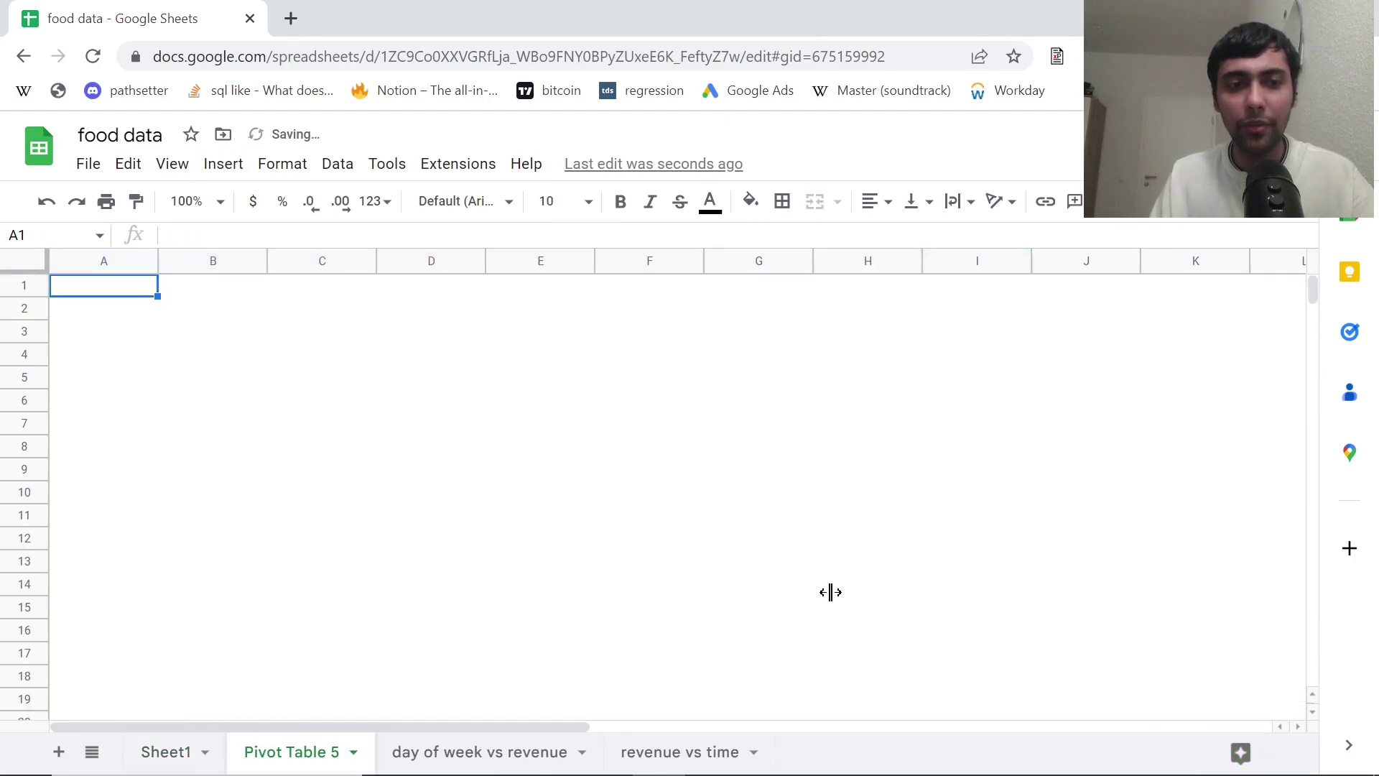
pyautogui.click(1044, 382)
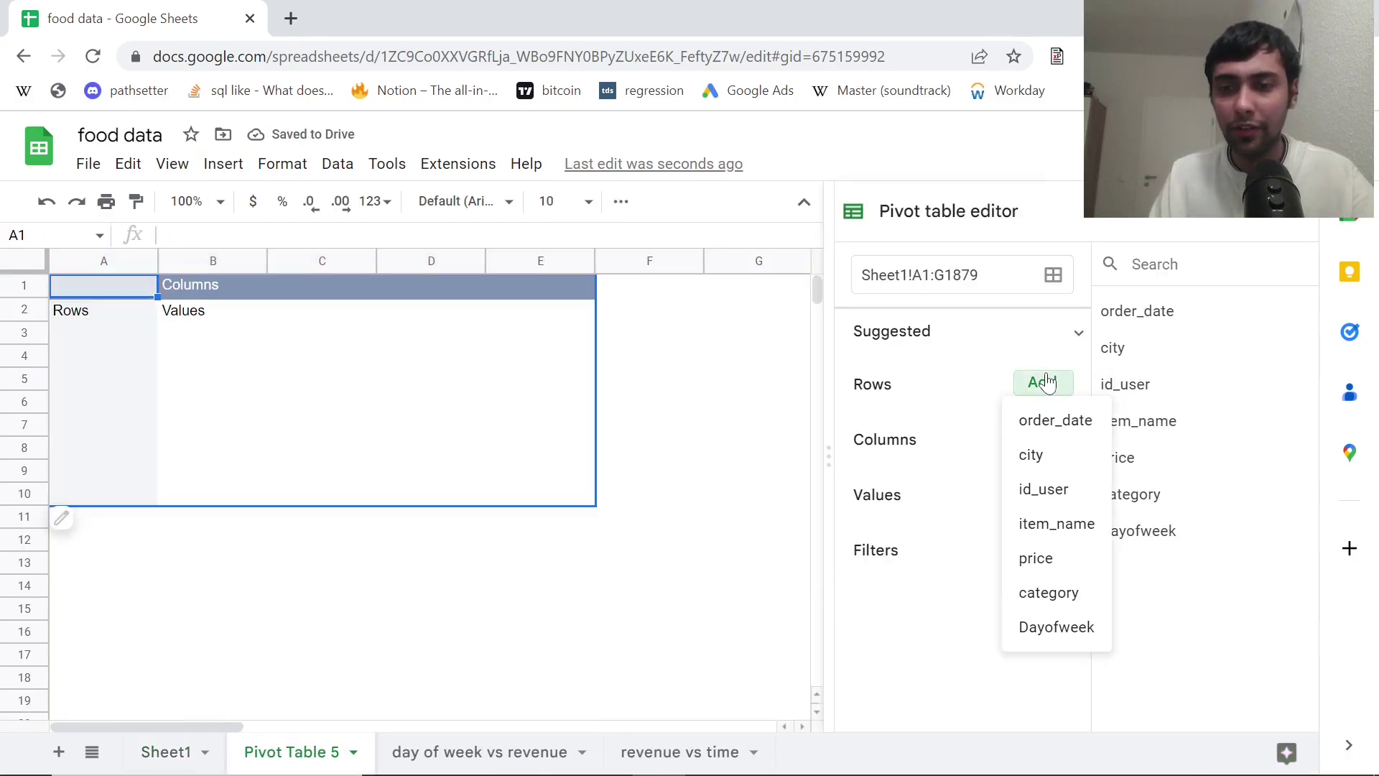
pyautogui.click(1062, 457)
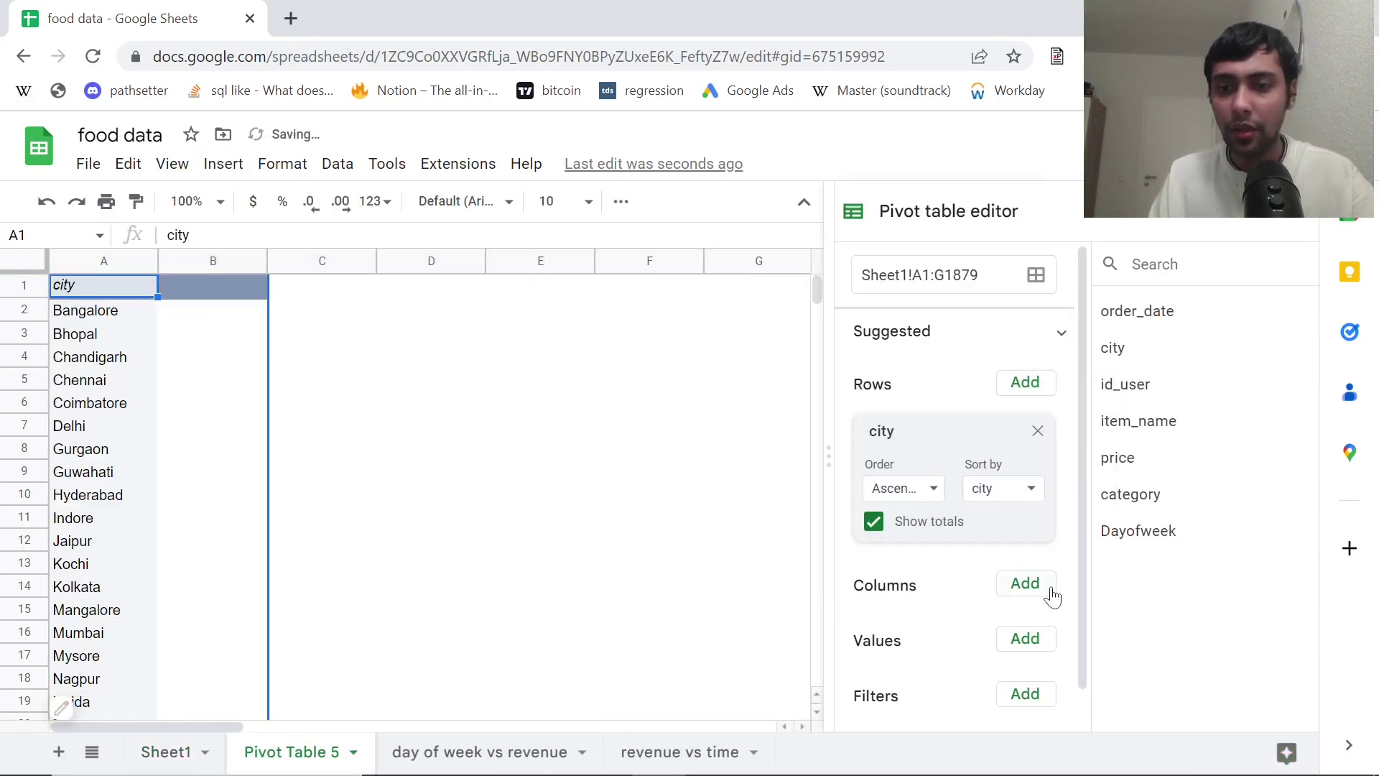
pyautogui.click(1033, 642)
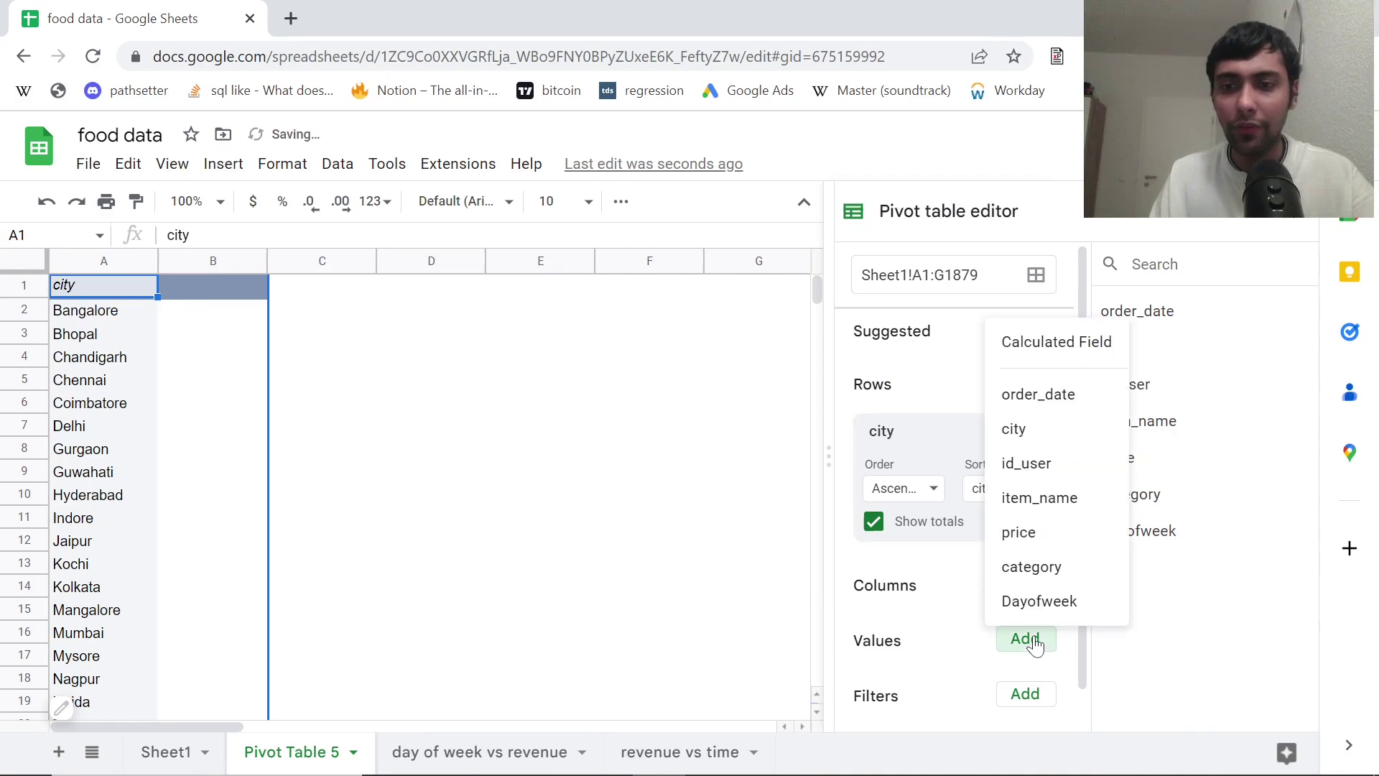
pyautogui.click(1060, 544)
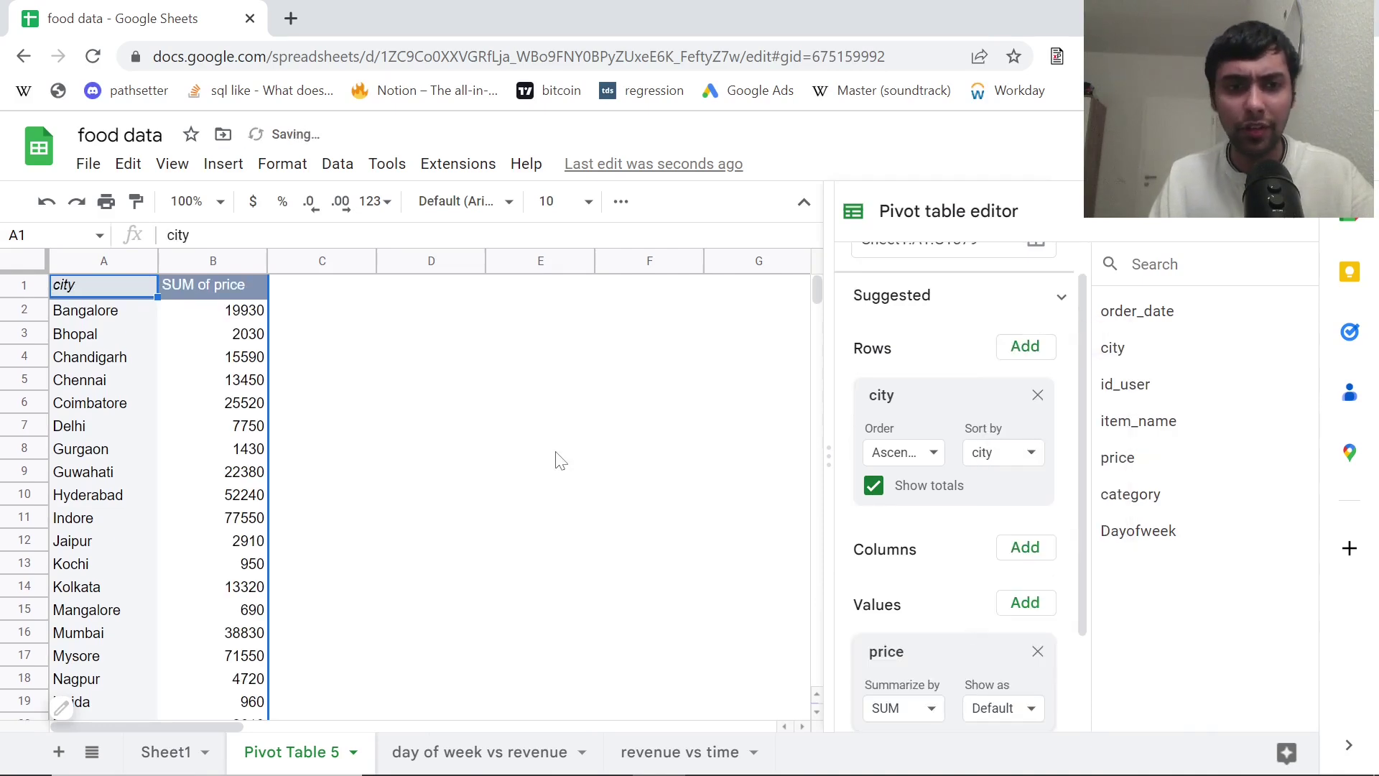
# Rename the SUM of price header to 'toal revenue' and select the city rows through Vizag.
pyautogui.click(1293, 216)
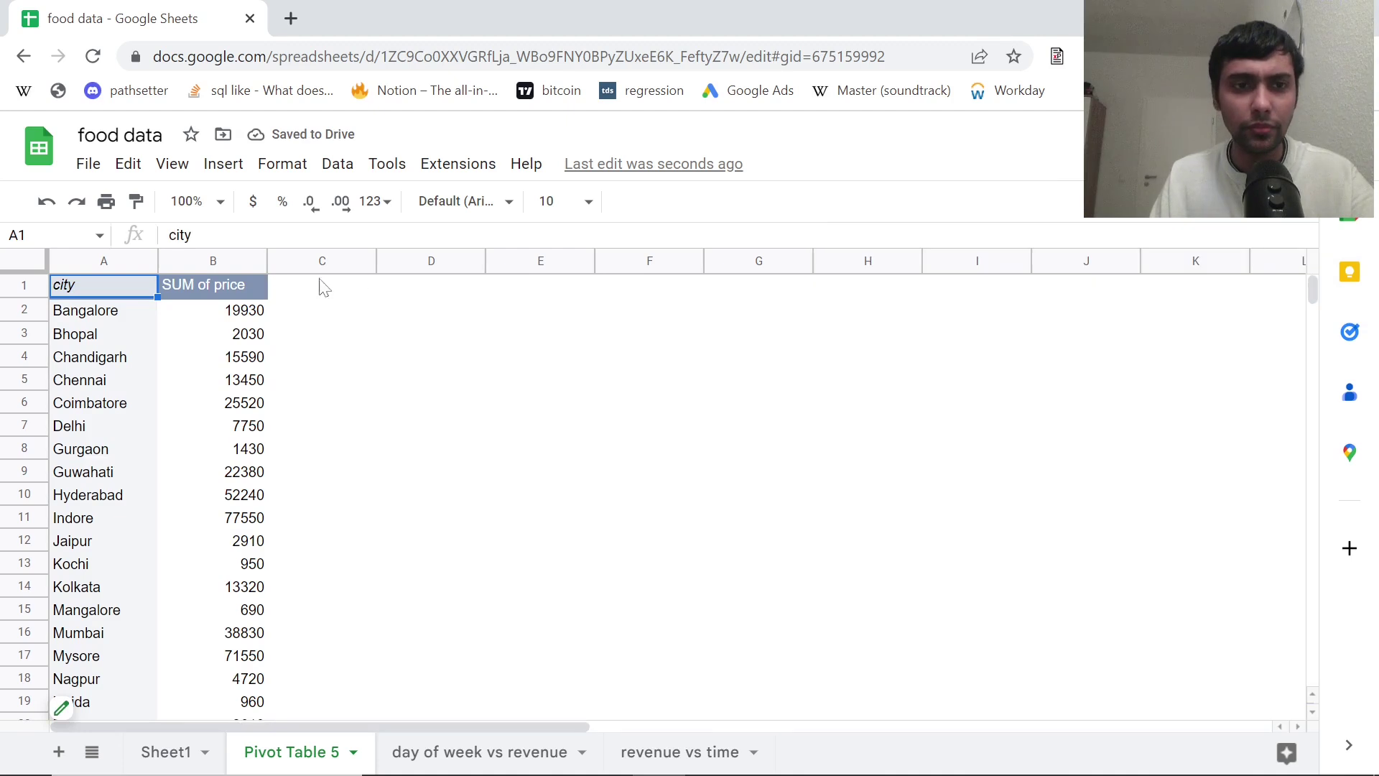
pyautogui.click(234, 282)
pyautogui.write('to')
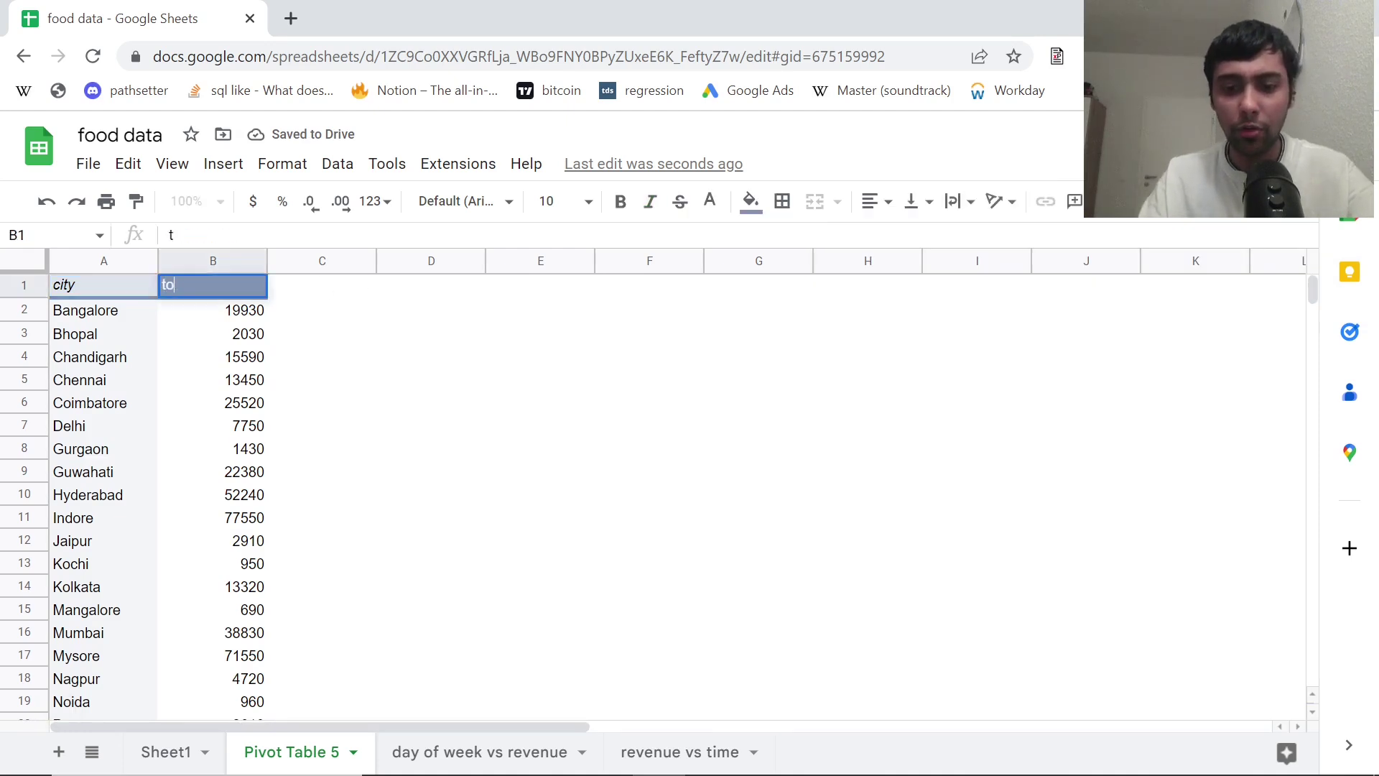
pyautogui.write('al revenue')
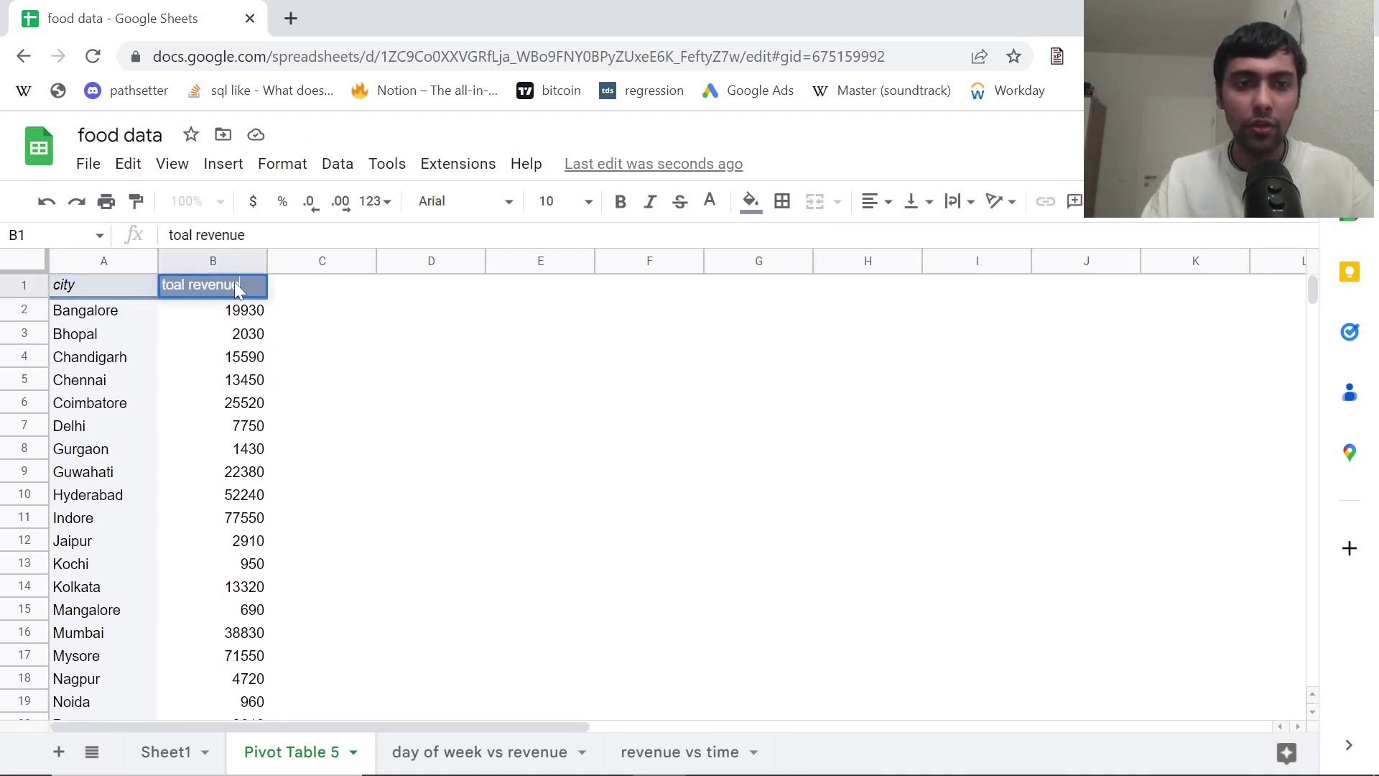
pyautogui.press('Return')
pyautogui.press('Left')
pyautogui.hotkey('shift', 'Right')
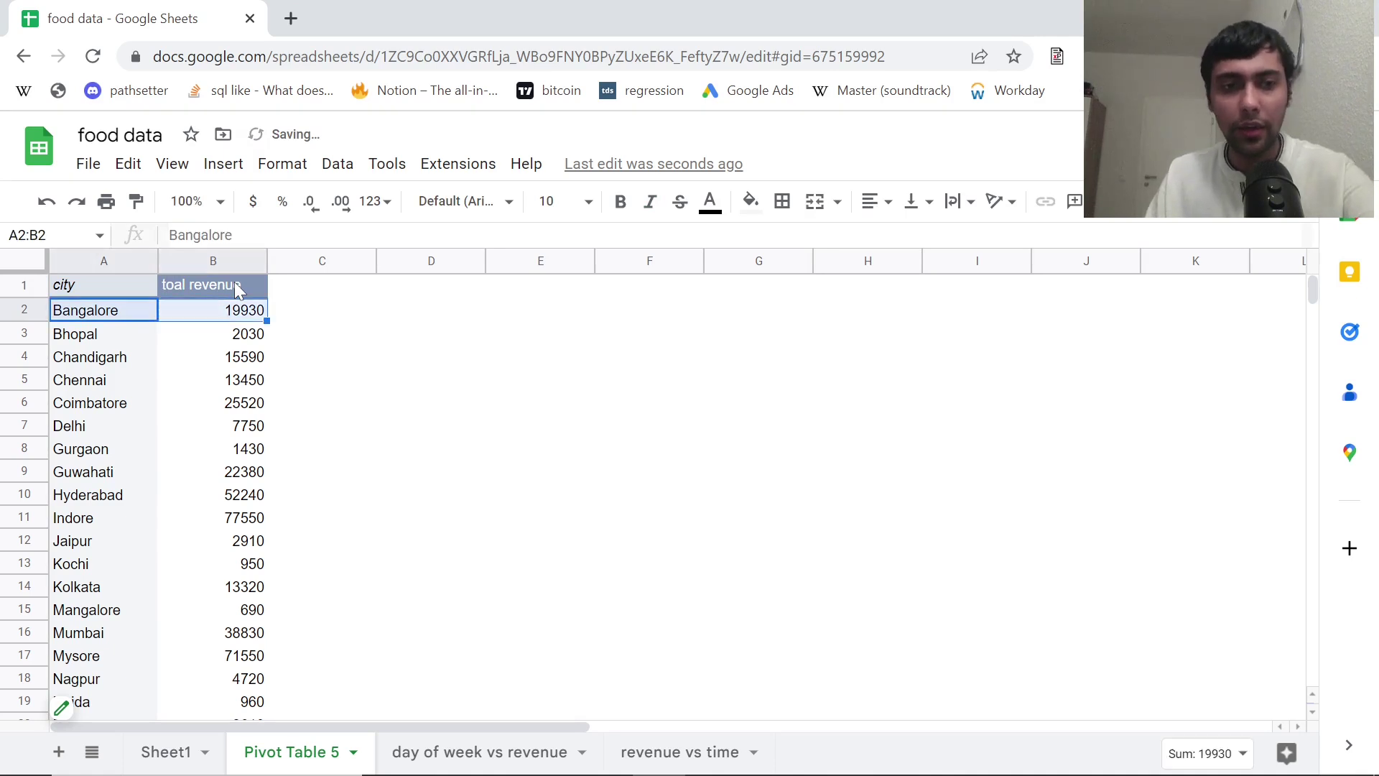
pyautogui.hotkey('shift', 'Down')
pyautogui.hotkey('shift', 'Down')
pyautogui.hotkey('shift', 'Down')
pyautogui.hotkey('shift', 'Down')
pyautogui.hotkey('shift', 'Down')
pyautogui.hotkey('shift', 'Down')
pyautogui.hotkey('shift', 'Down')
pyautogui.hotkey('shift', 'Down')
pyautogui.hotkey('shift', 'Down')
pyautogui.hotkey('shift', 'Down')
pyautogui.hotkey('shift', 'Down')
pyautogui.hotkey('shift', 'Down')
pyautogui.hotkey('shift', 'Down')
pyautogui.hotkey('shift', 'Down')
pyautogui.hotkey('shift', 'Down')
pyautogui.hotkey('shift', 'Down')
pyautogui.hotkey('shift', 'Down')
pyautogui.hotkey('shift', 'Down')
pyautogui.hotkey('shift', 'Down')
pyautogui.hotkey('shift', 'Down')
pyautogui.hotkey('shift', 'Up')
pyautogui.hotkey('shift', 'Up')
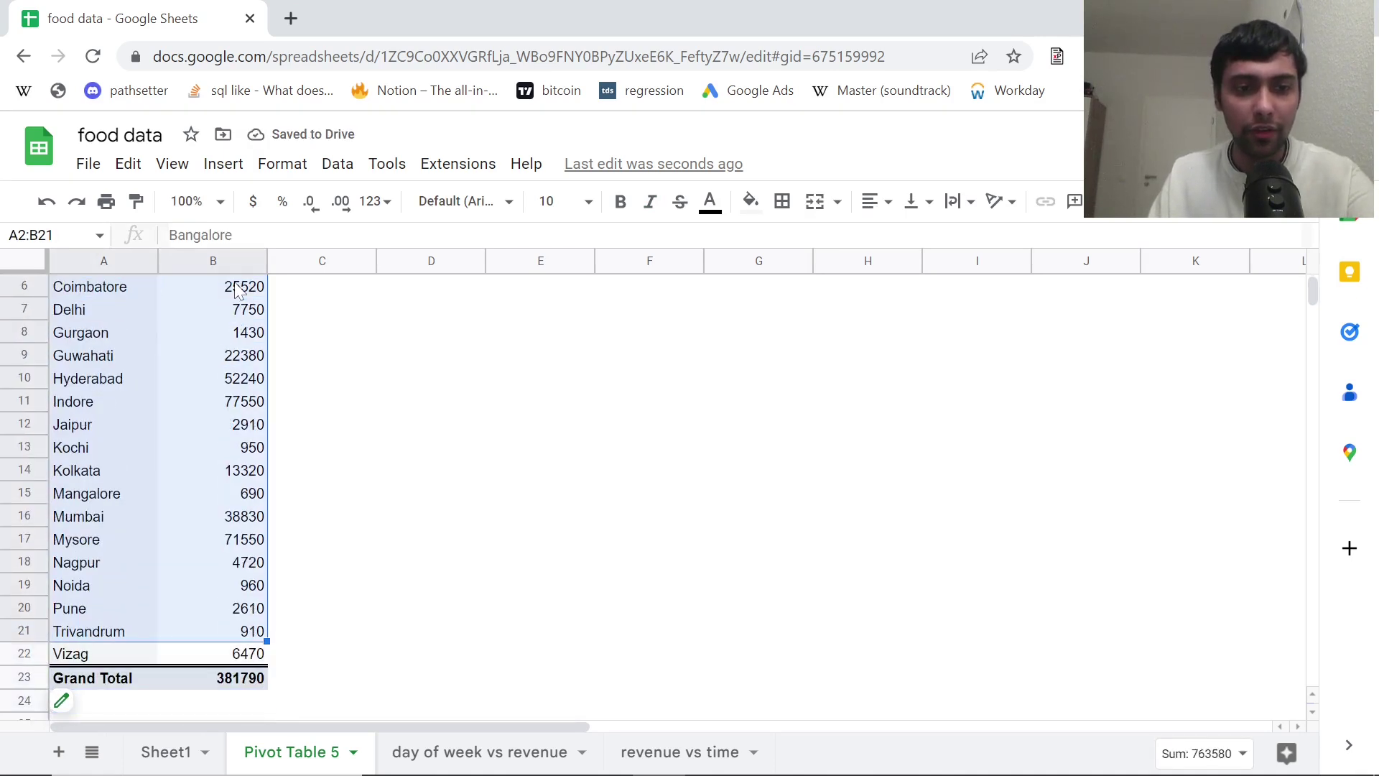
pyautogui.hotkey('shift', 'Down')
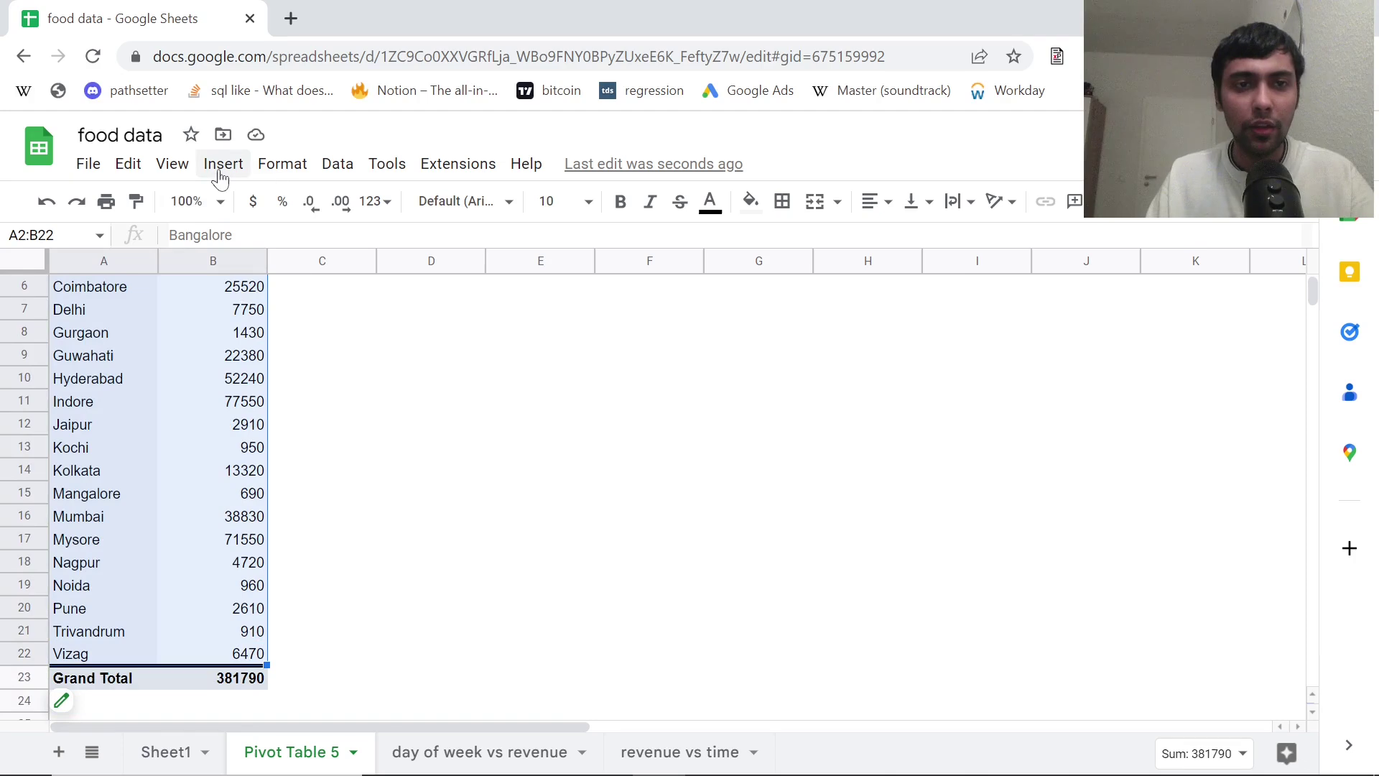
# Insert a pie chart of total revenue by city from the Pivot Table 5 data.
pyautogui.click(220, 172)
pyautogui.click(294, 363)
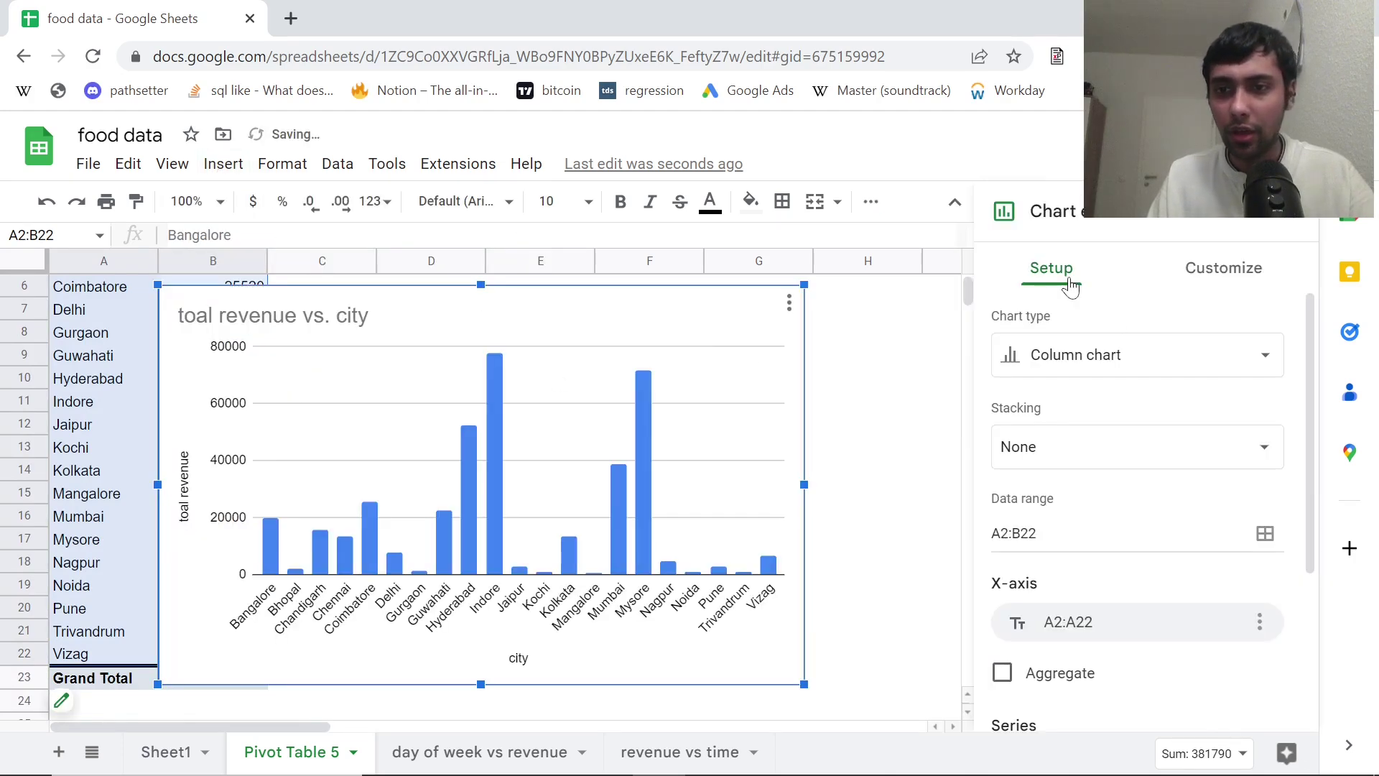
pyautogui.click(1142, 355)
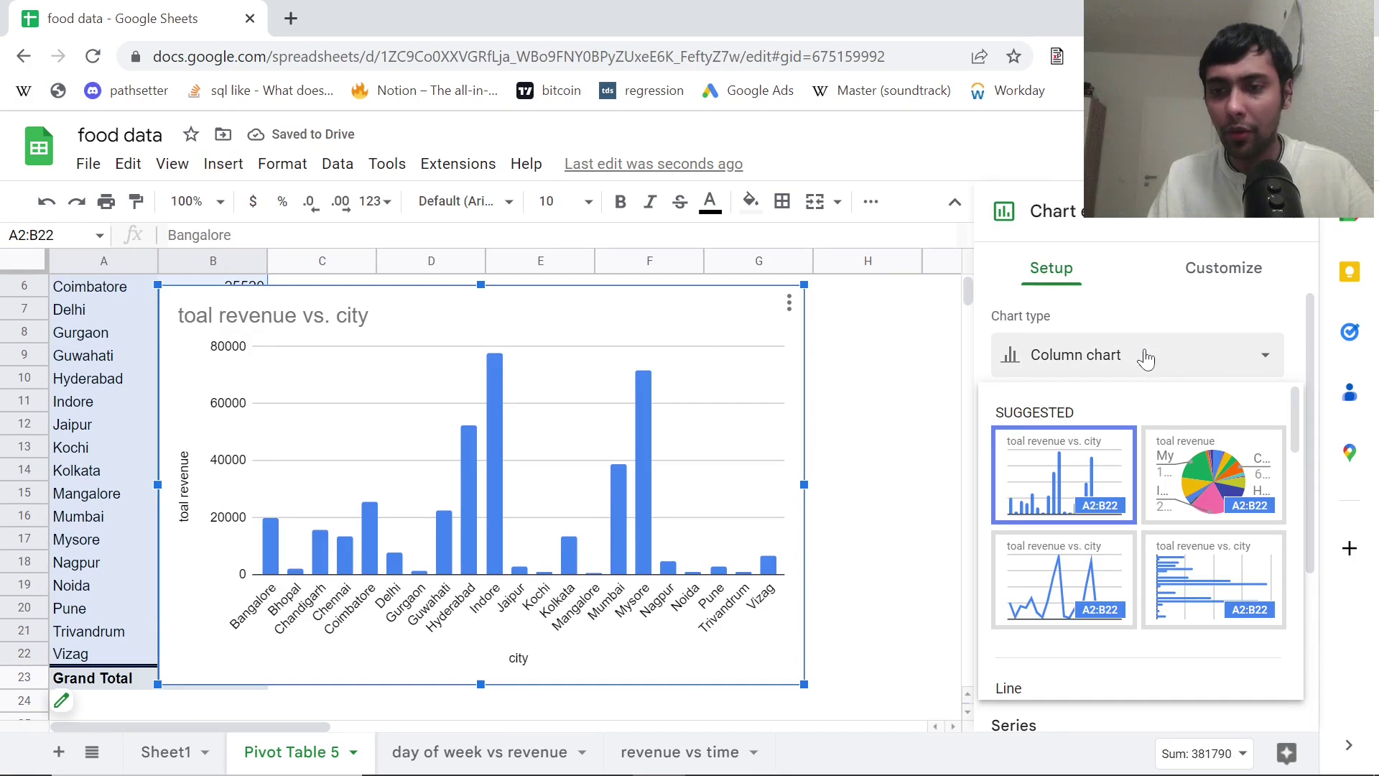
pyautogui.click(1200, 465)
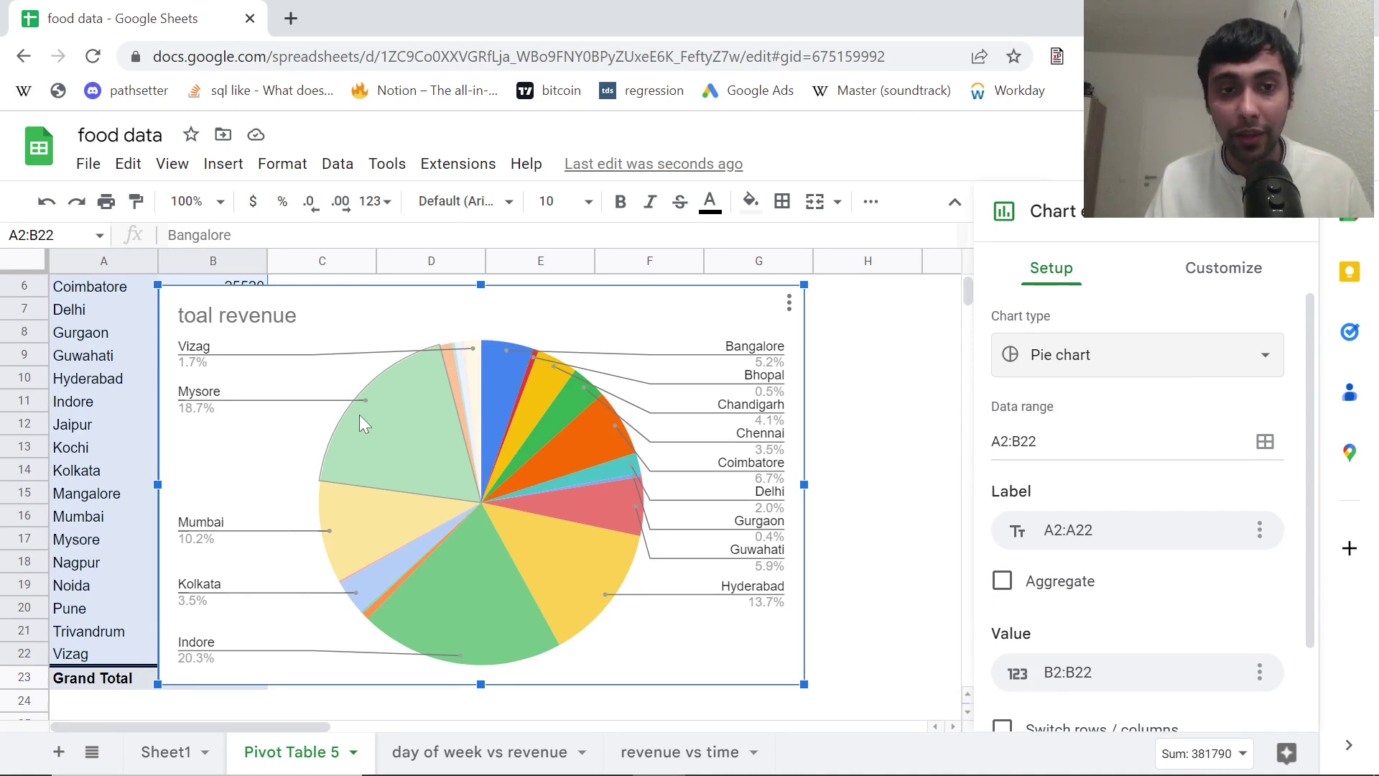
# On Sheet1, go to the city lookup cell L4.
pyautogui.click(167, 754)
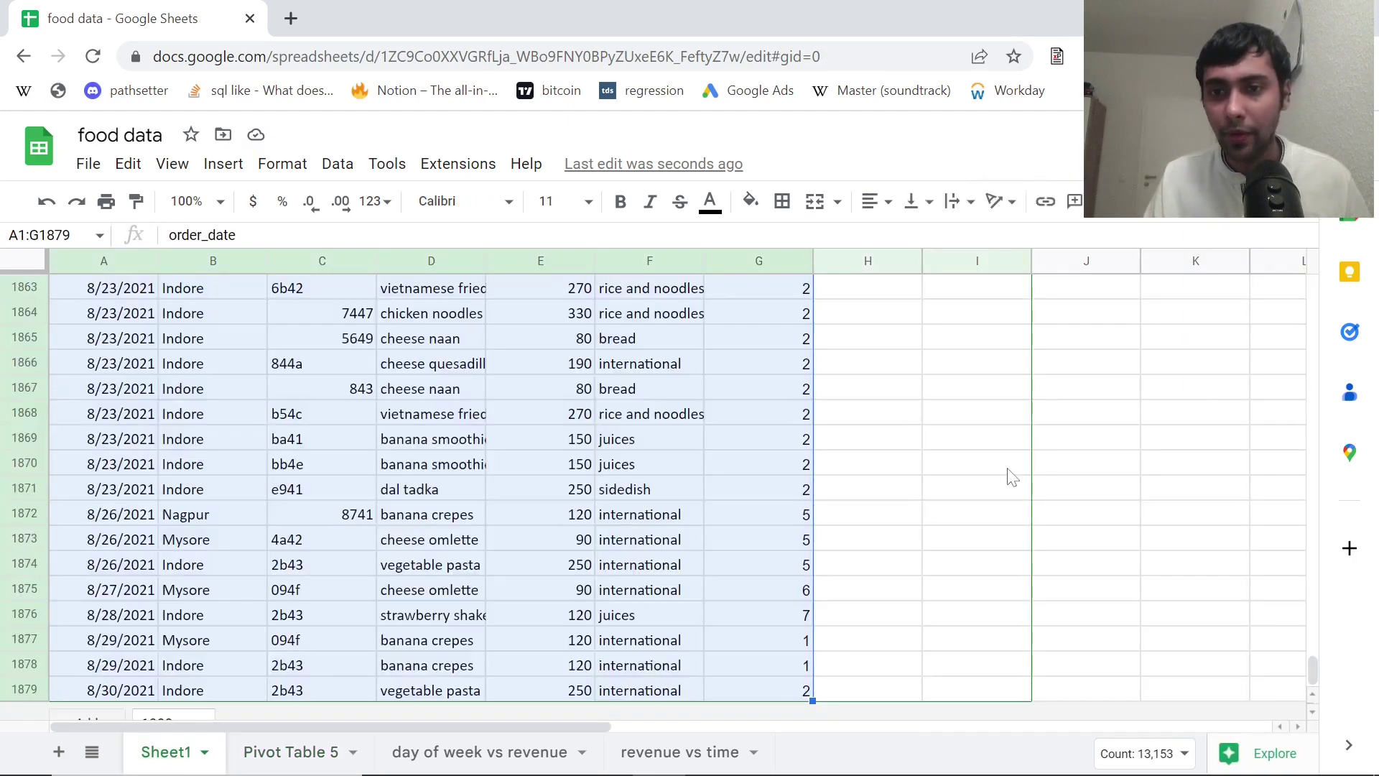
pyautogui.click(1091, 451)
pyautogui.hotkey('ctrl', 'Up')
pyautogui.press('Right')
pyautogui.press('Right')
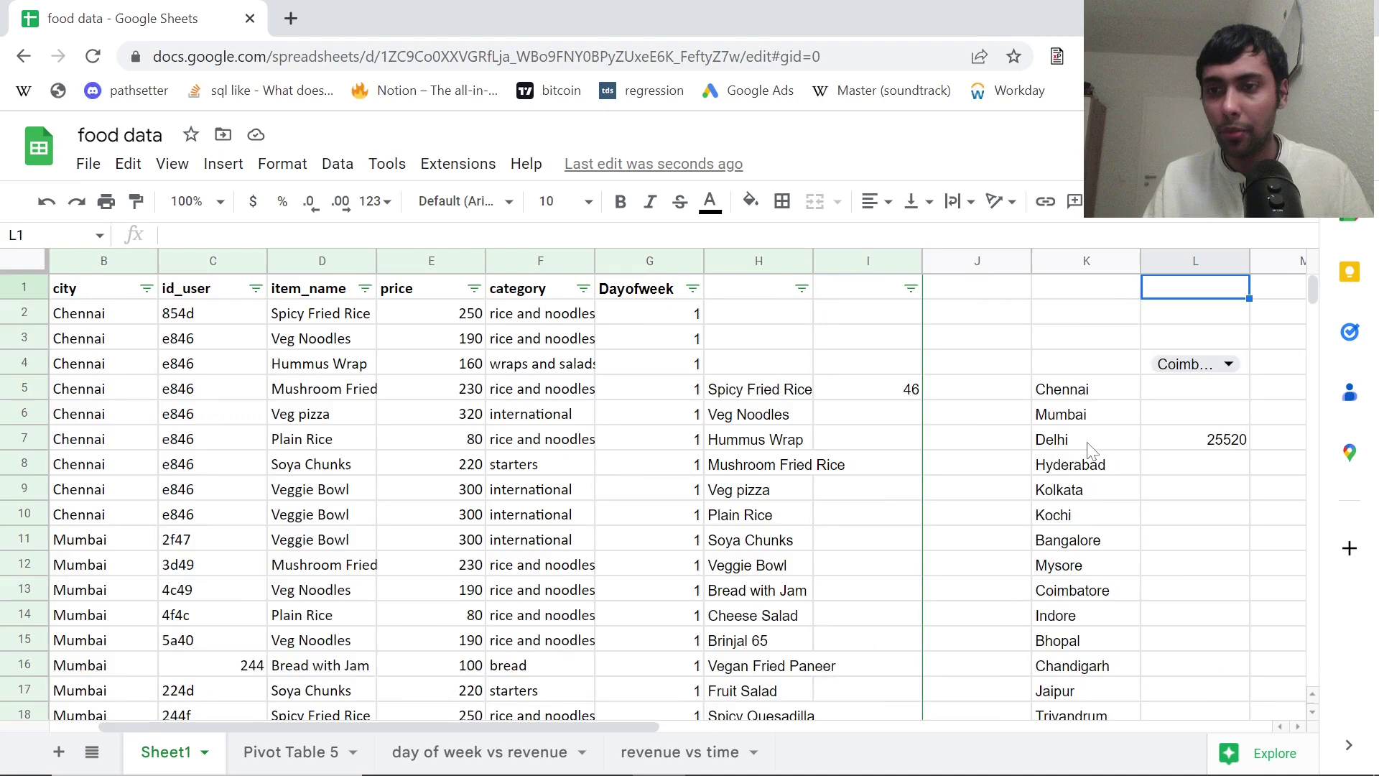
pyautogui.press('Right')
pyautogui.press('Down')
pyautogui.press('Left')
# Choose Mysore in L4, check that the L7 SUMIF reads 71550, and return to Pivot Table 5.
pyautogui.press('Down')
pyautogui.press('Down')
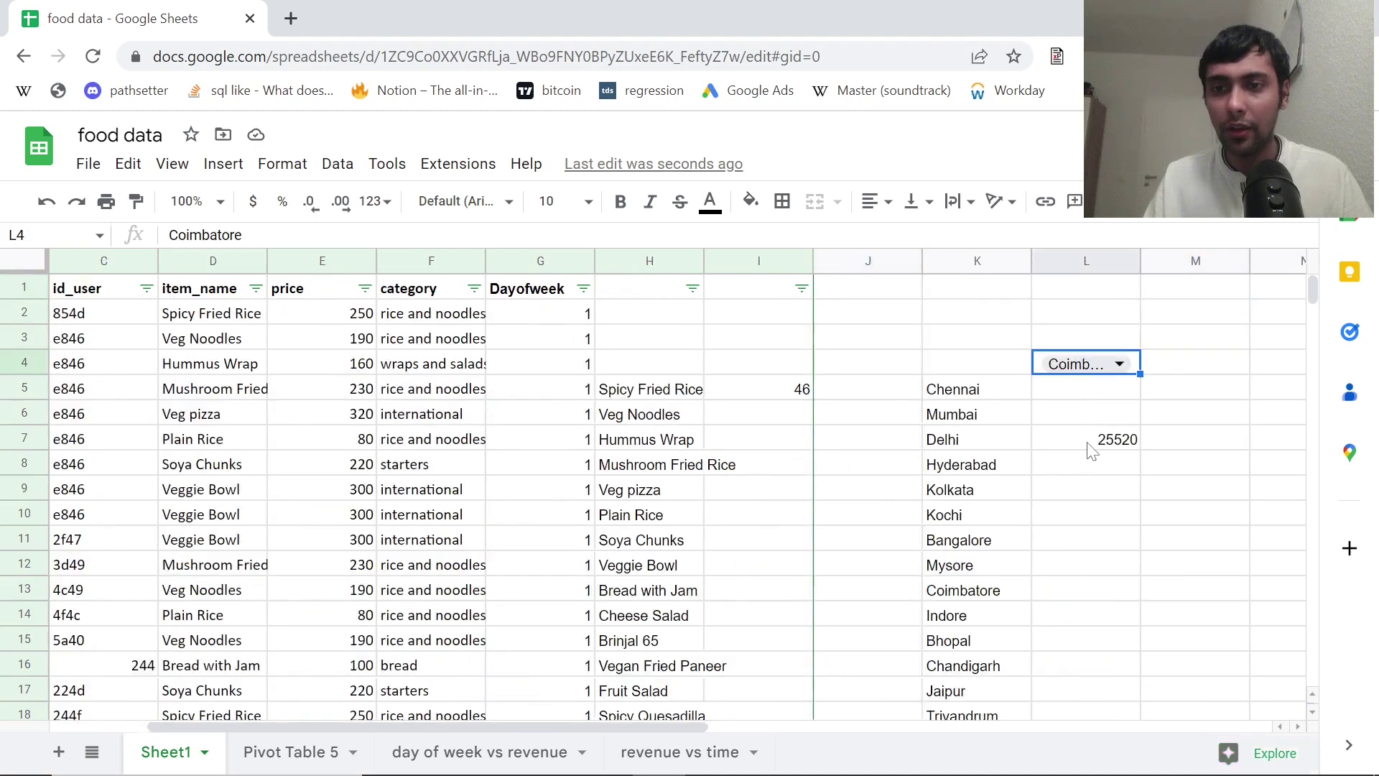
pyautogui.click(1118, 363)
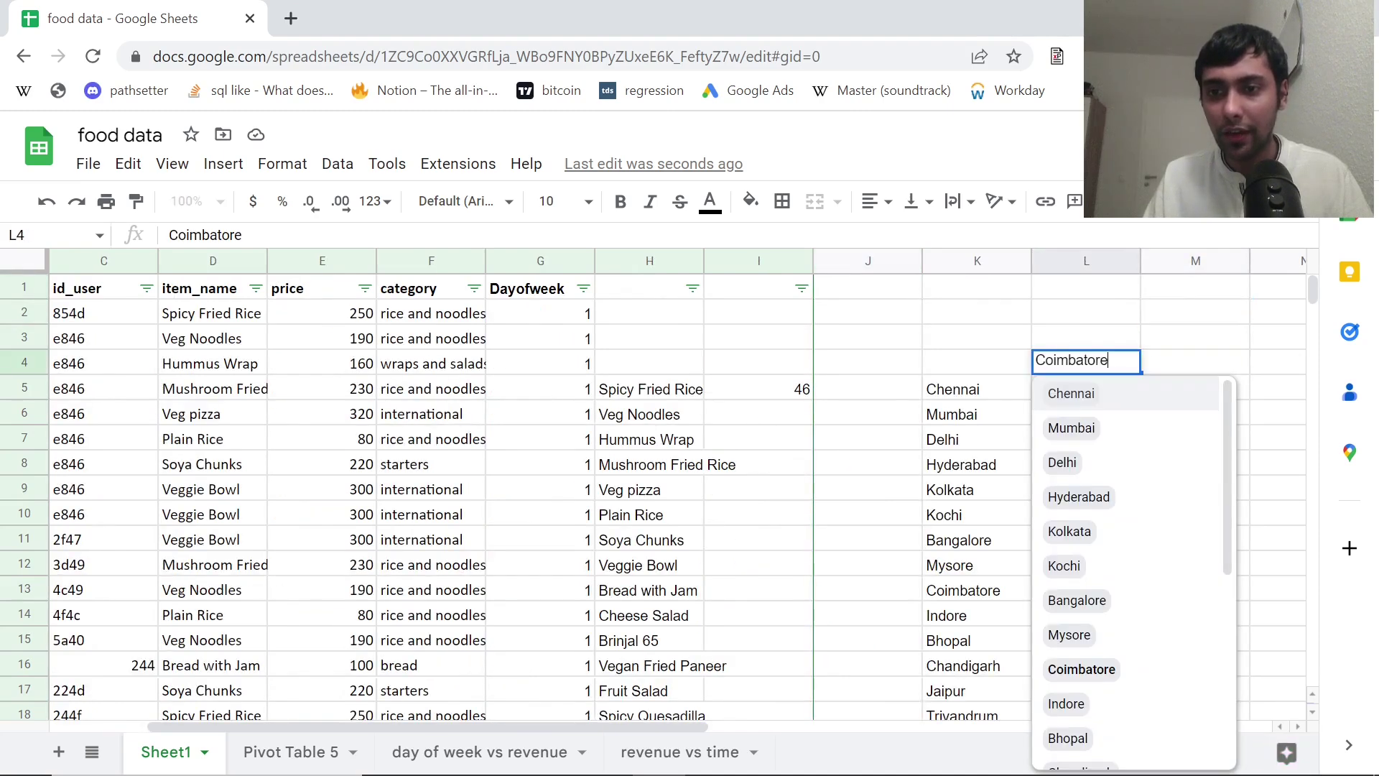
pyautogui.click(1070, 635)
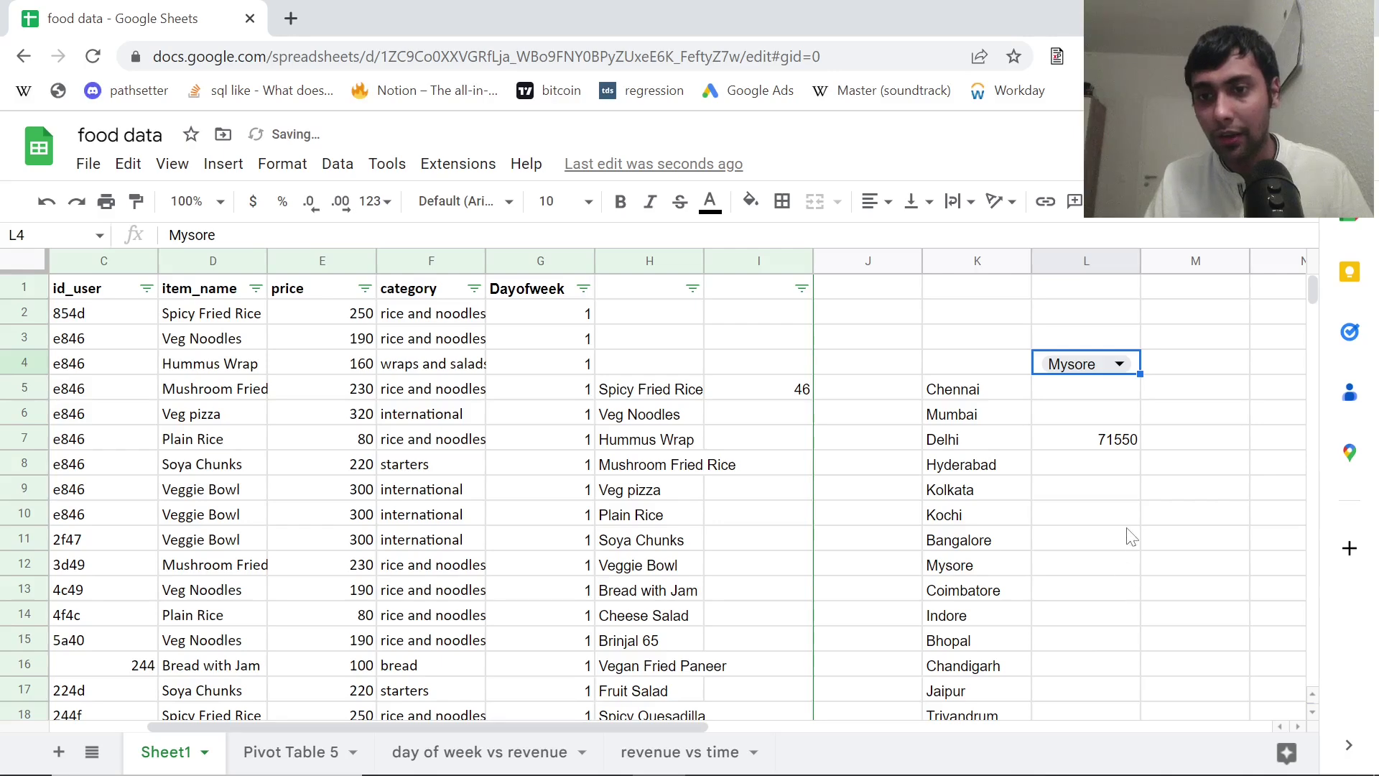
pyautogui.click(1112, 447)
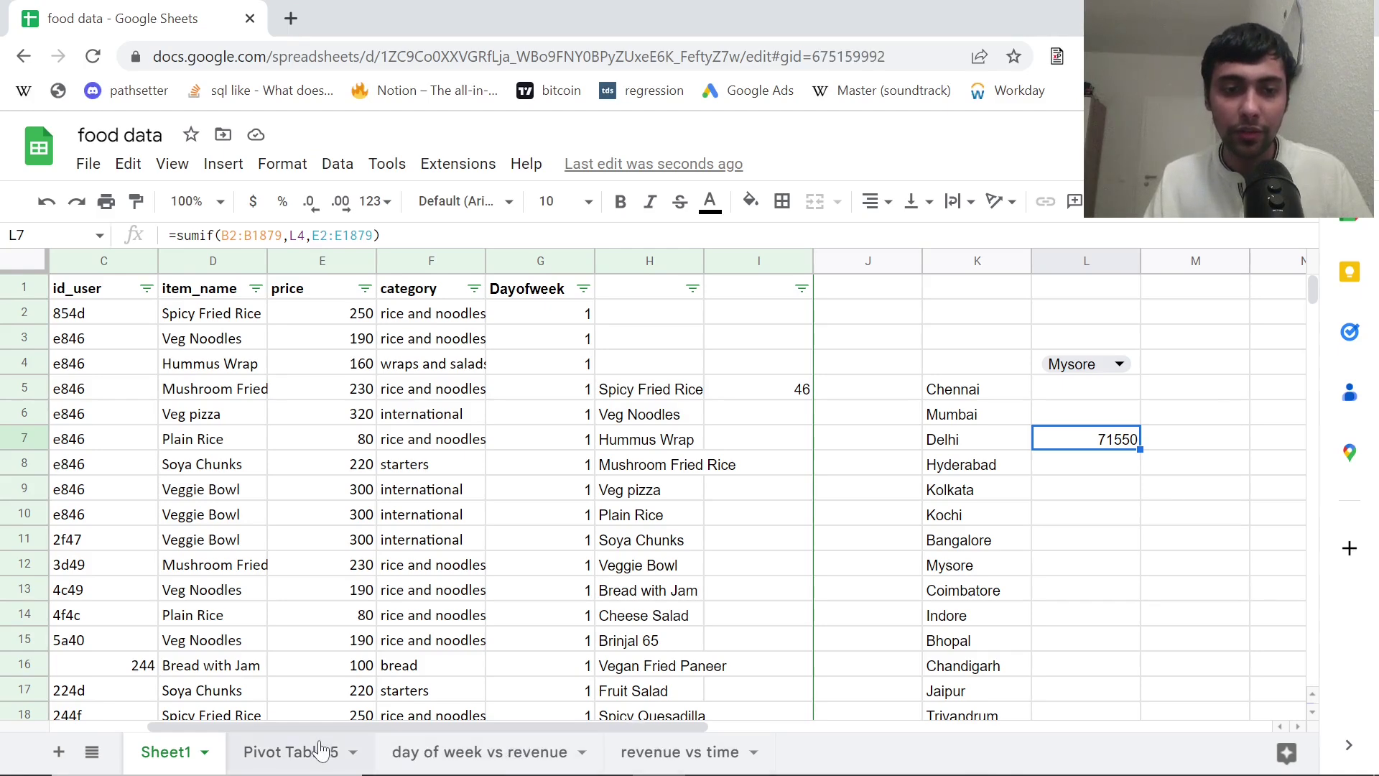
pyautogui.click(321, 750)
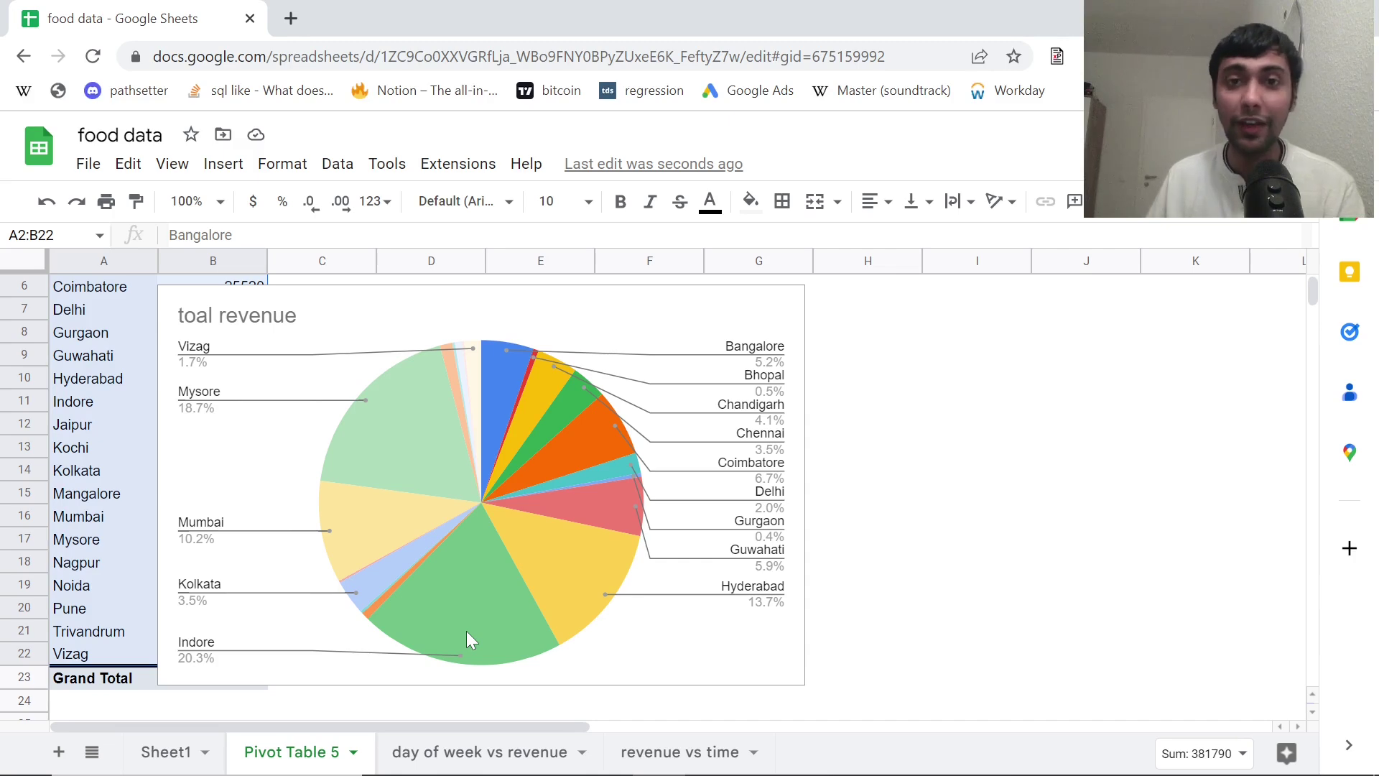
# Move the toal revenue pie chart to the right, clear of the pivot table.
pyautogui.click(869, 357)
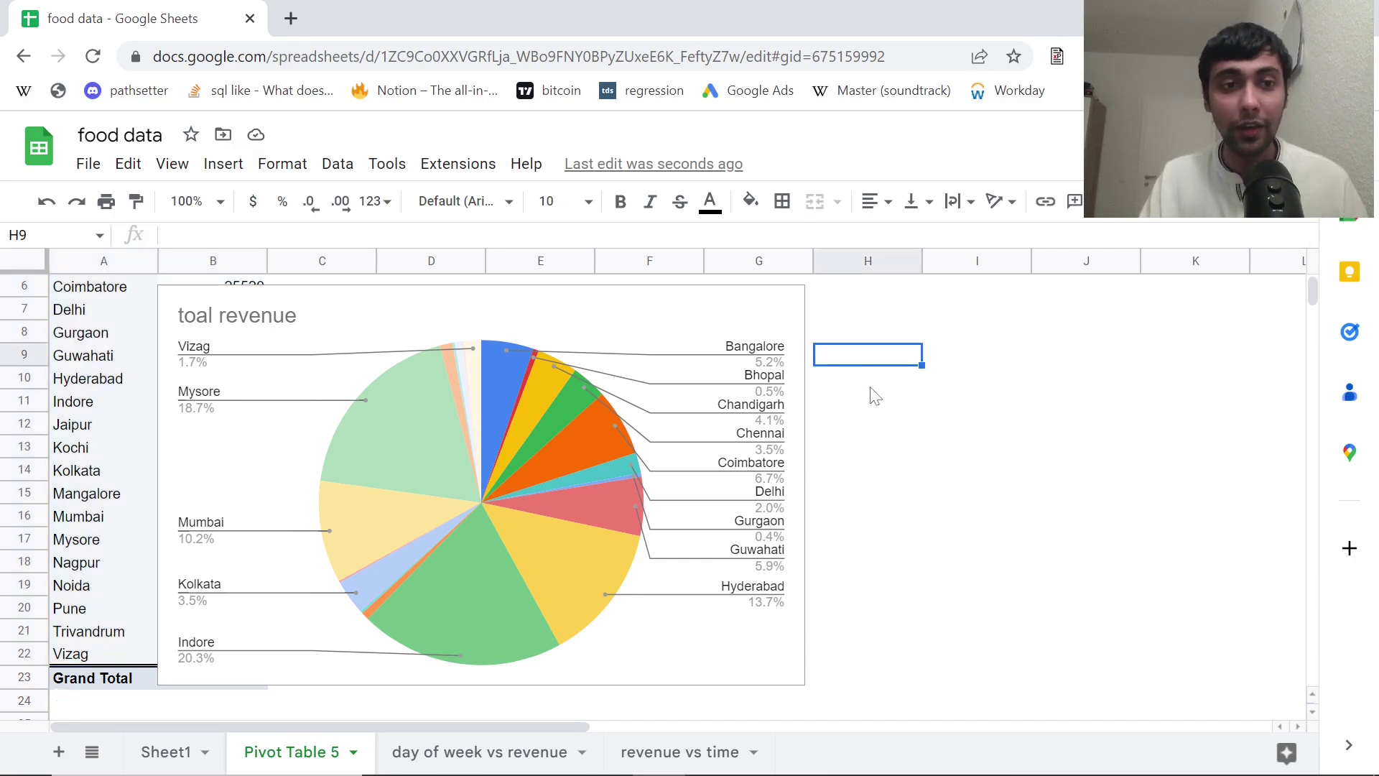
pyautogui.press('Up')
pyautogui.press('Up')
pyautogui.press('Up')
pyautogui.press('Up')
pyautogui.press('Up')
pyautogui.press('Up')
pyautogui.press('Up')
pyautogui.press('Up')
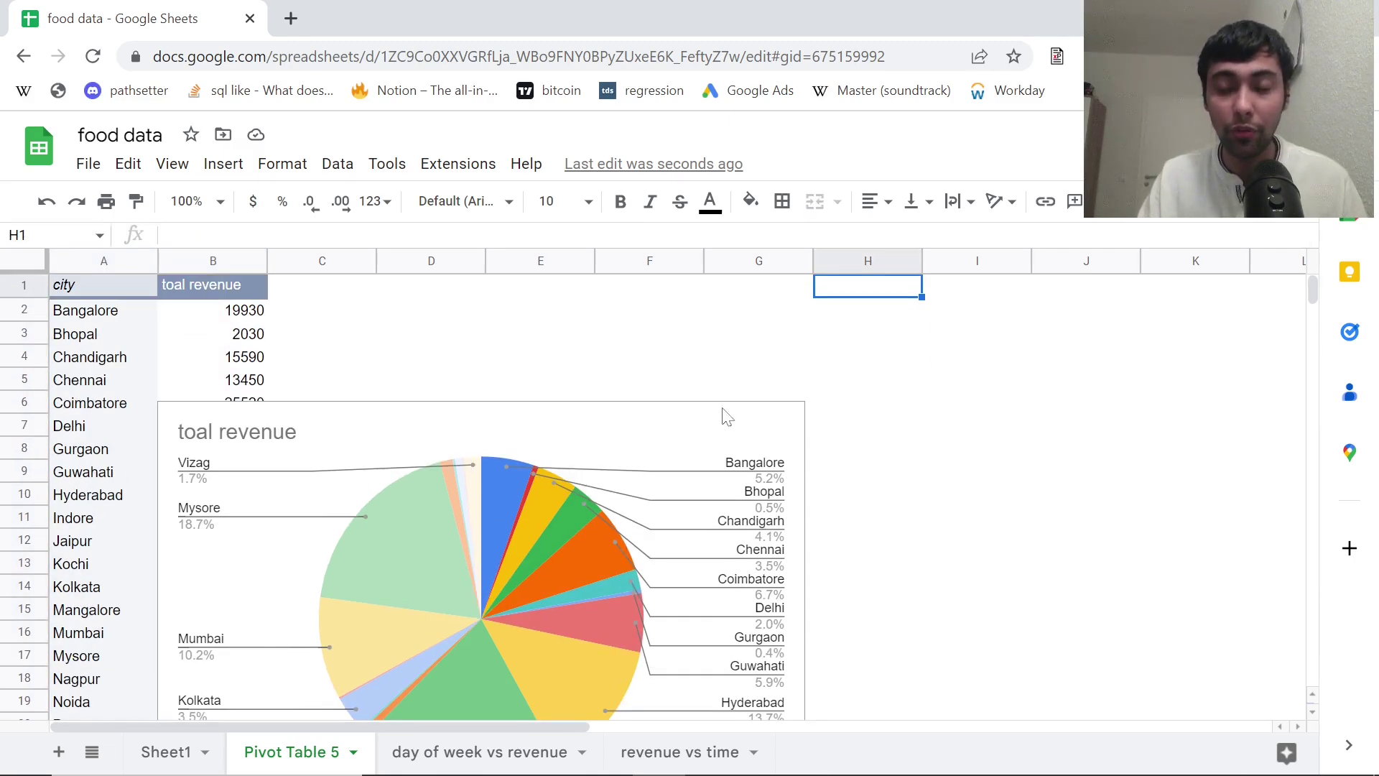
pyautogui.doubleClick(703, 450)
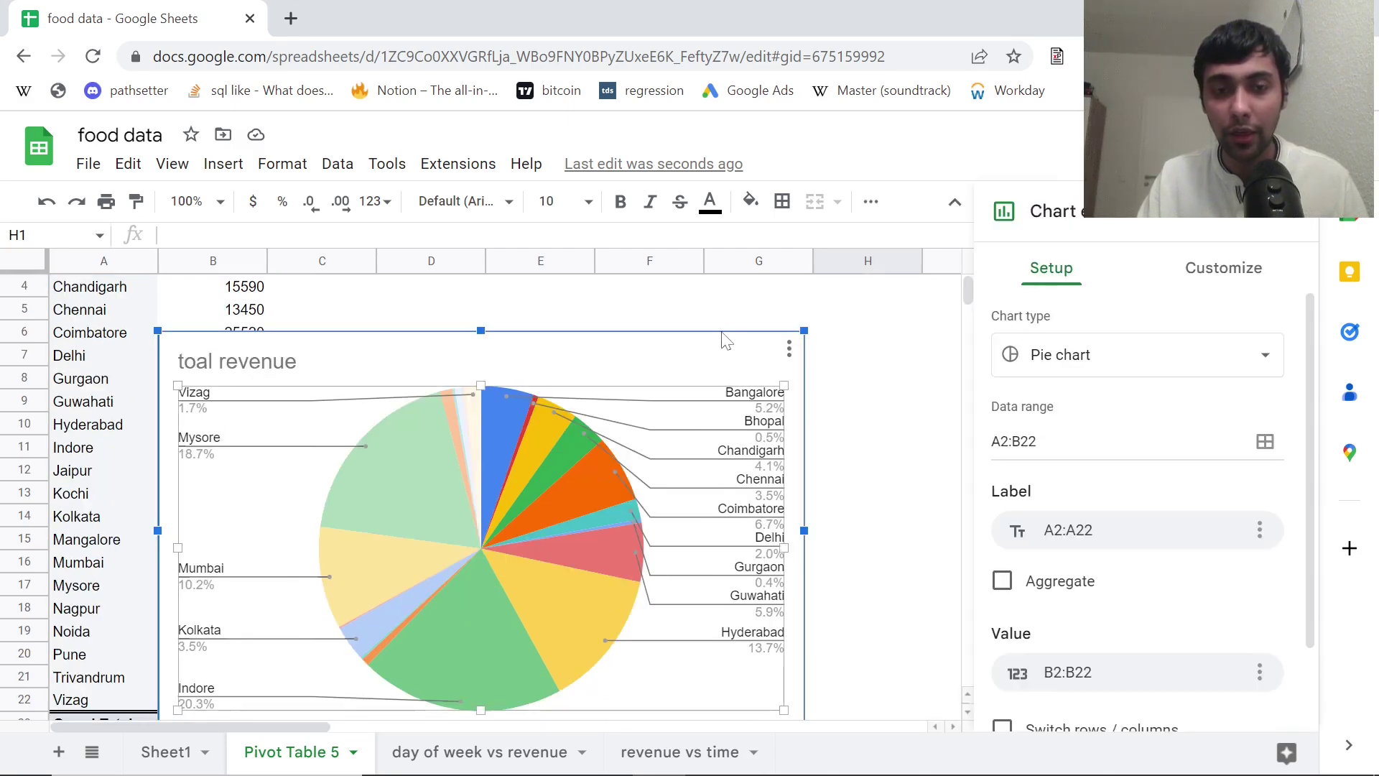
pyautogui.moveTo(722, 338); pyautogui.dragTo(905, 321)
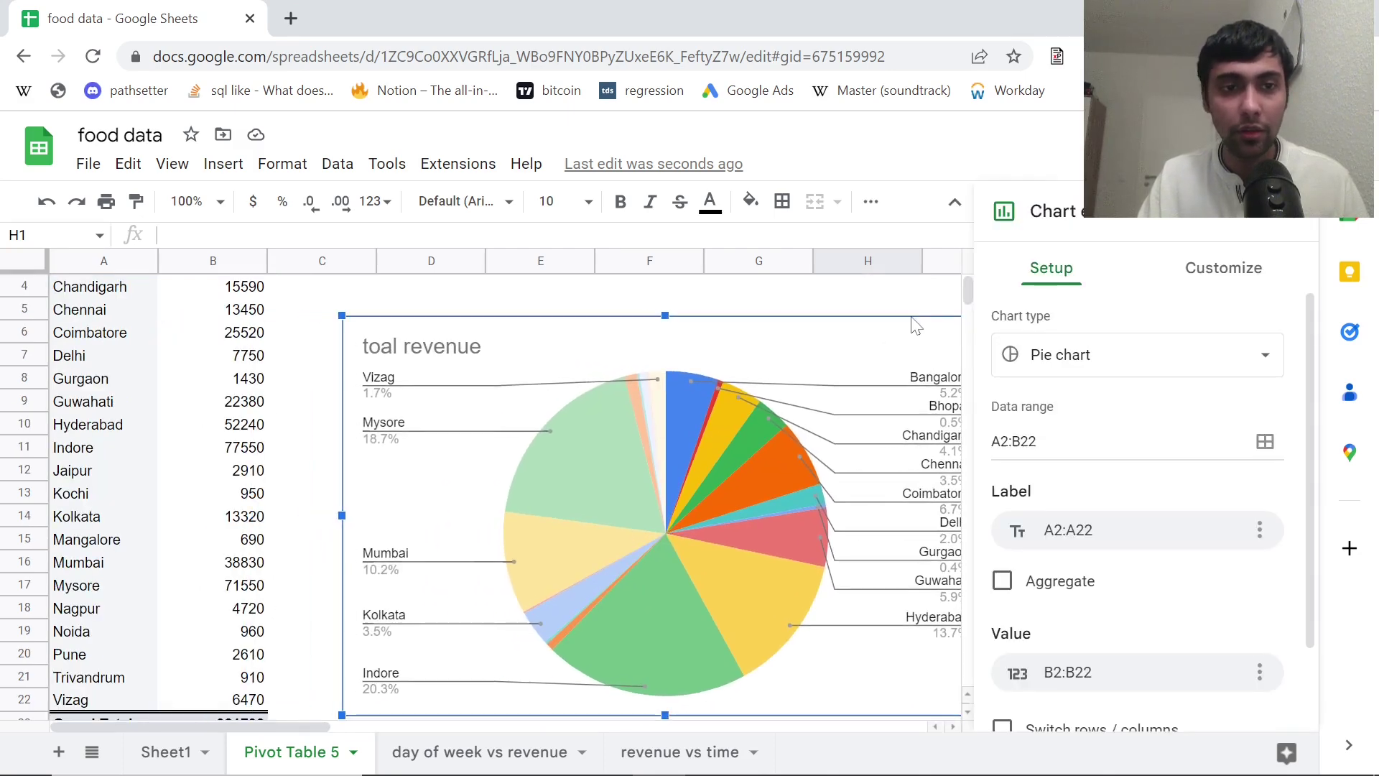
pyautogui.click(310, 342)
# Review the pivot's city revenues, from Bangalore 19930 to Vizag 6470, totalling 381790.
pyautogui.press('Left')
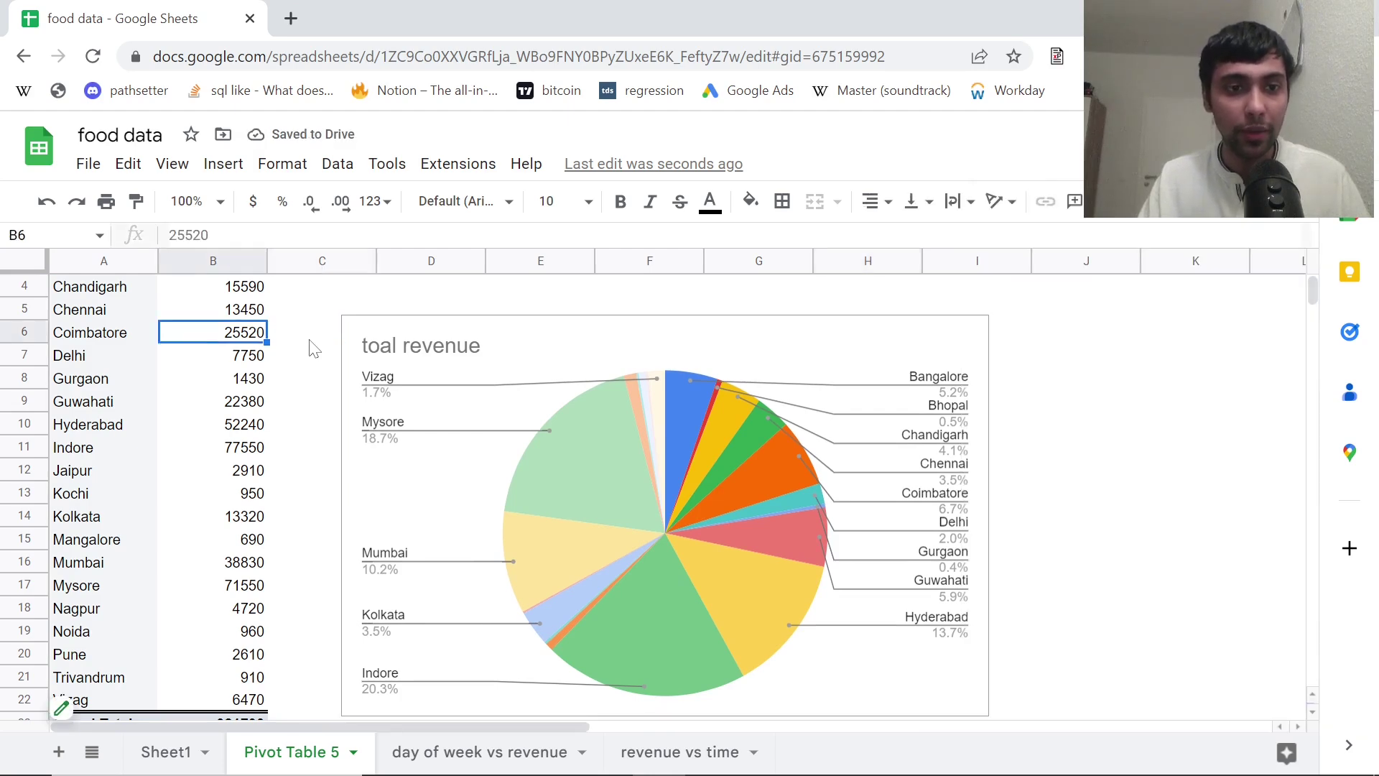
pyautogui.press('Up')
pyautogui.press('Up')
pyautogui.press('Up')
pyautogui.press('Down')
pyautogui.press('Down')
pyautogui.press('Down')
pyautogui.press('Down')
pyautogui.press('Down')
pyautogui.press('Down')
pyautogui.press('Down')
pyautogui.press('Down')
pyautogui.press('Down')
pyautogui.press('Down')
pyautogui.press('Down')
pyautogui.press('Down')
pyautogui.press('Down')
pyautogui.press('Down')
pyautogui.press('Down')
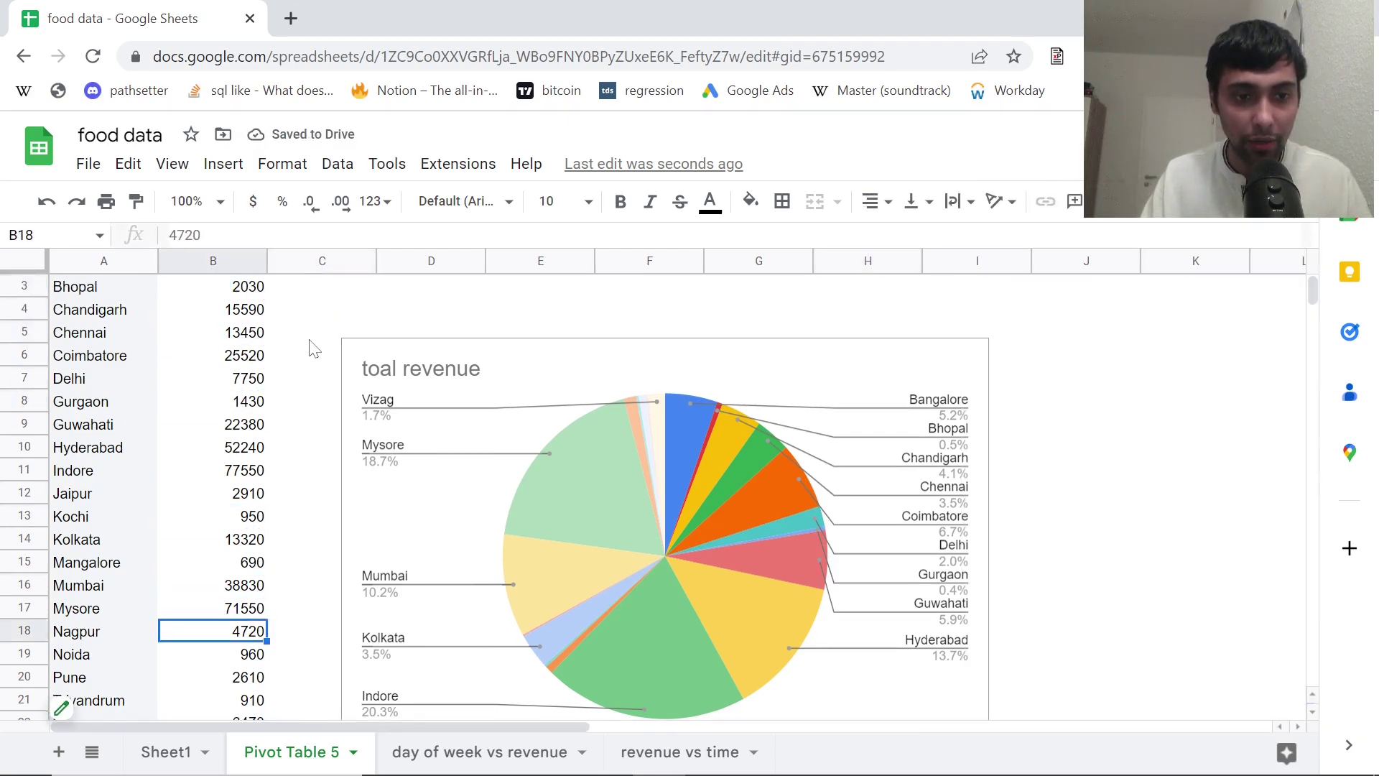
pyautogui.press('Up')
pyautogui.press('Up')
pyautogui.press('Up')
pyautogui.press('Up')
pyautogui.press('Up')
pyautogui.press('Up')
pyautogui.press('Up')
pyautogui.press('Up')
pyautogui.press('Up')
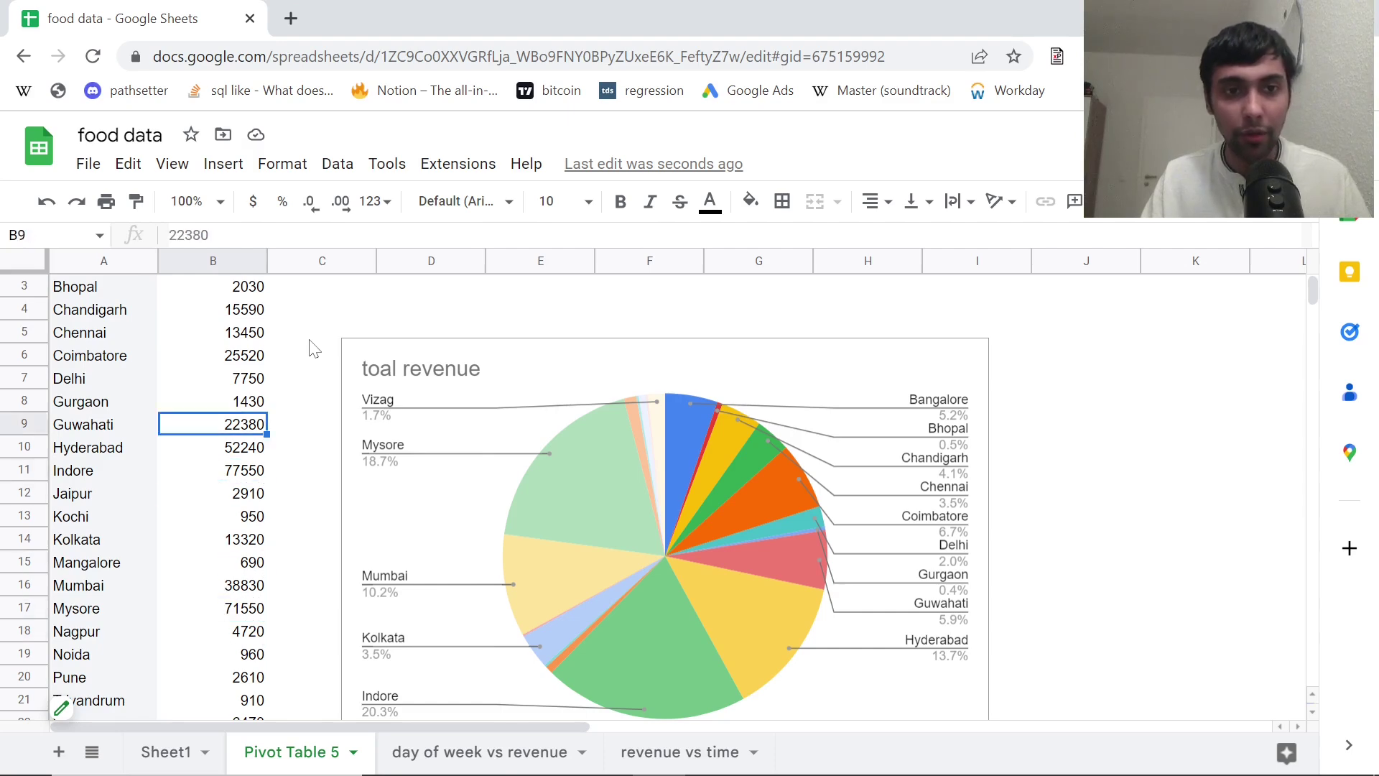
pyautogui.hotkey('ctrl', 'Up')
pyautogui.press('Down')
pyautogui.press('Down')
pyautogui.press('Down')
pyautogui.press('Down')
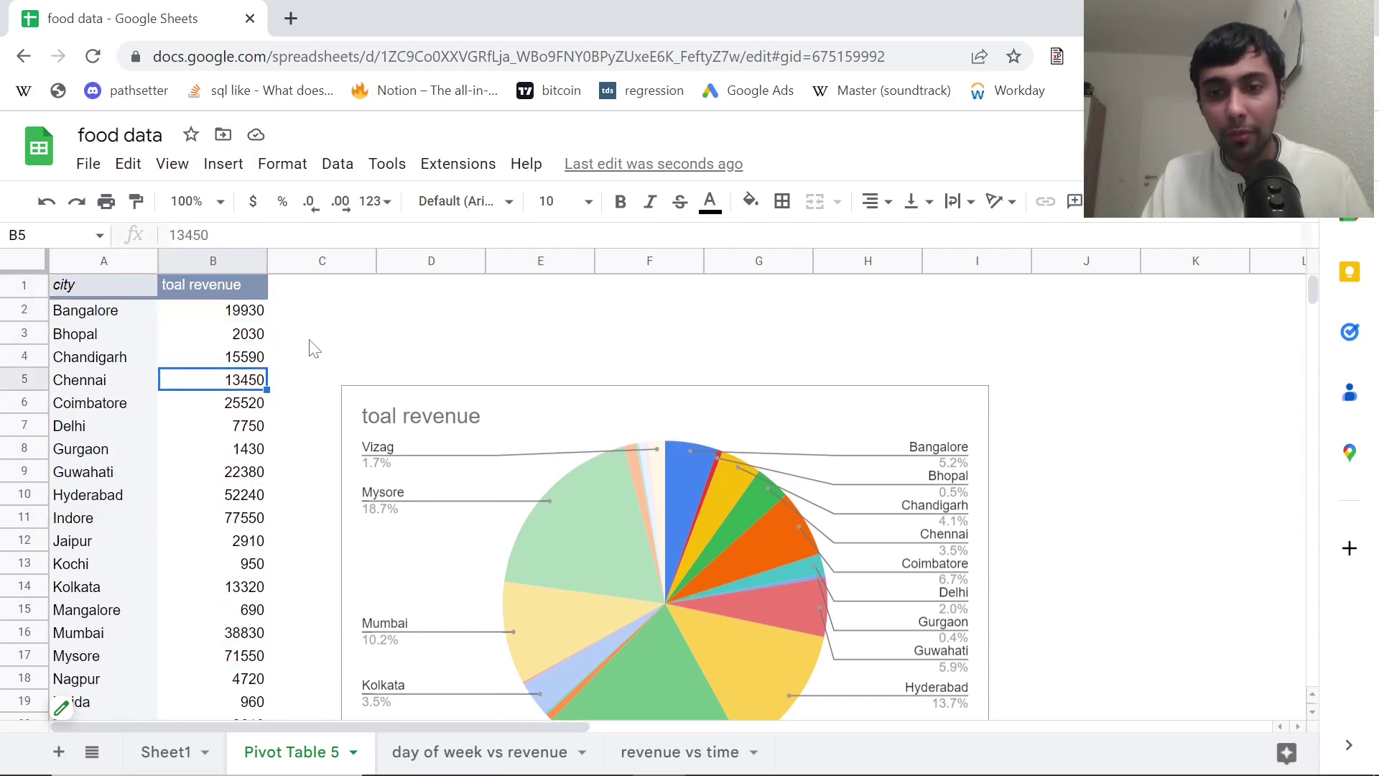
pyautogui.press('Right')
pyautogui.press('Down')
pyautogui.press('Down')
pyautogui.press('Down')
pyautogui.press('Down')
pyautogui.press('Down')
pyautogui.press('Down')
pyautogui.press('Down')
pyautogui.press('Down')
pyautogui.press('Down')
pyautogui.press('Down')
pyautogui.press('Down')
pyautogui.press('Down')
pyautogui.press('Down')
pyautogui.press('Down')
pyautogui.press('Down')
pyautogui.press('Down')
pyautogui.press('Down')
pyautogui.press('Down')
pyautogui.press('Down')
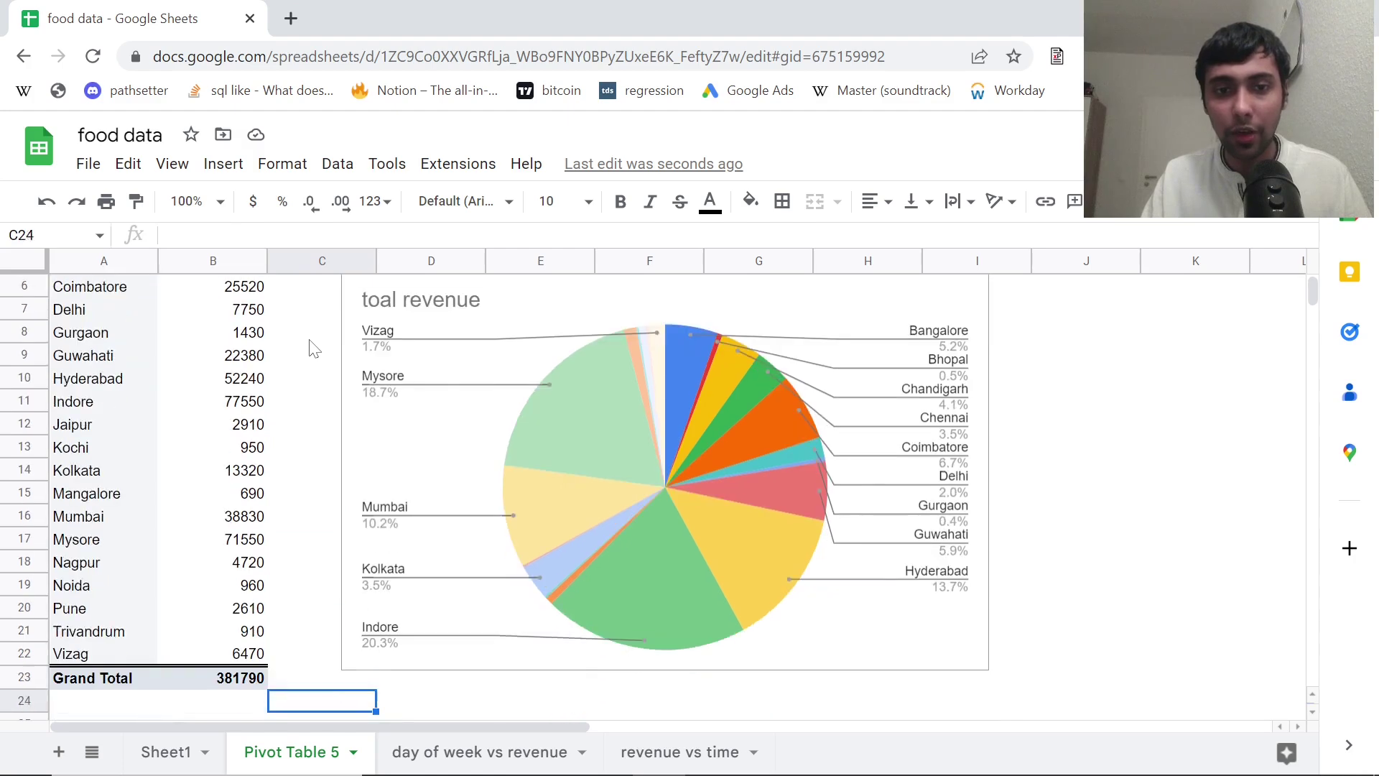
pyautogui.press('Up')
pyautogui.press('Up')
pyautogui.press('Up')
pyautogui.press('Up')
pyautogui.press('Up')
pyautogui.press('Up')
pyautogui.press('Up')
pyautogui.press('Up')
pyautogui.press('Up')
pyautogui.press('Up')
pyautogui.press('Up')
pyautogui.press('Up')
pyautogui.press('Up')
pyautogui.press('Up')
pyautogui.press('Up')
pyautogui.press('Up')
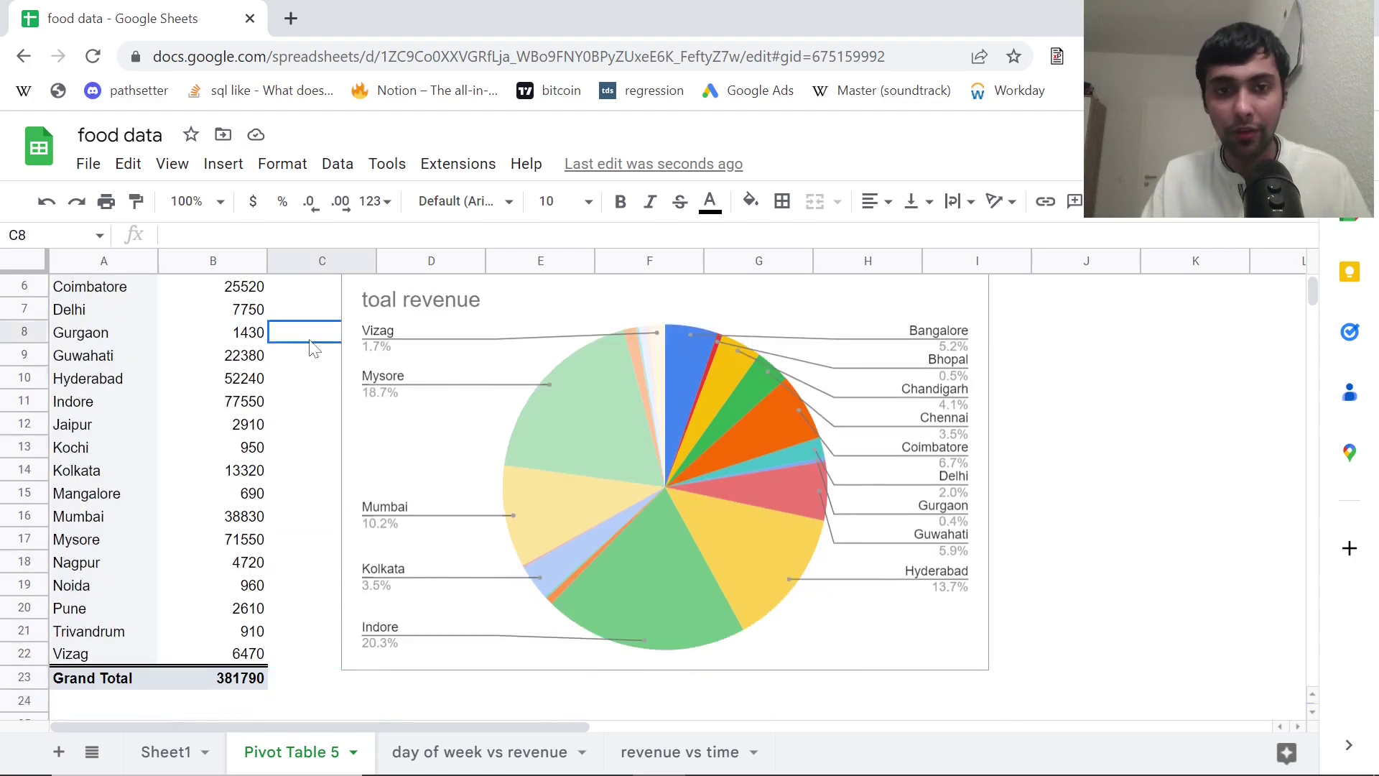
pyautogui.press('Up')
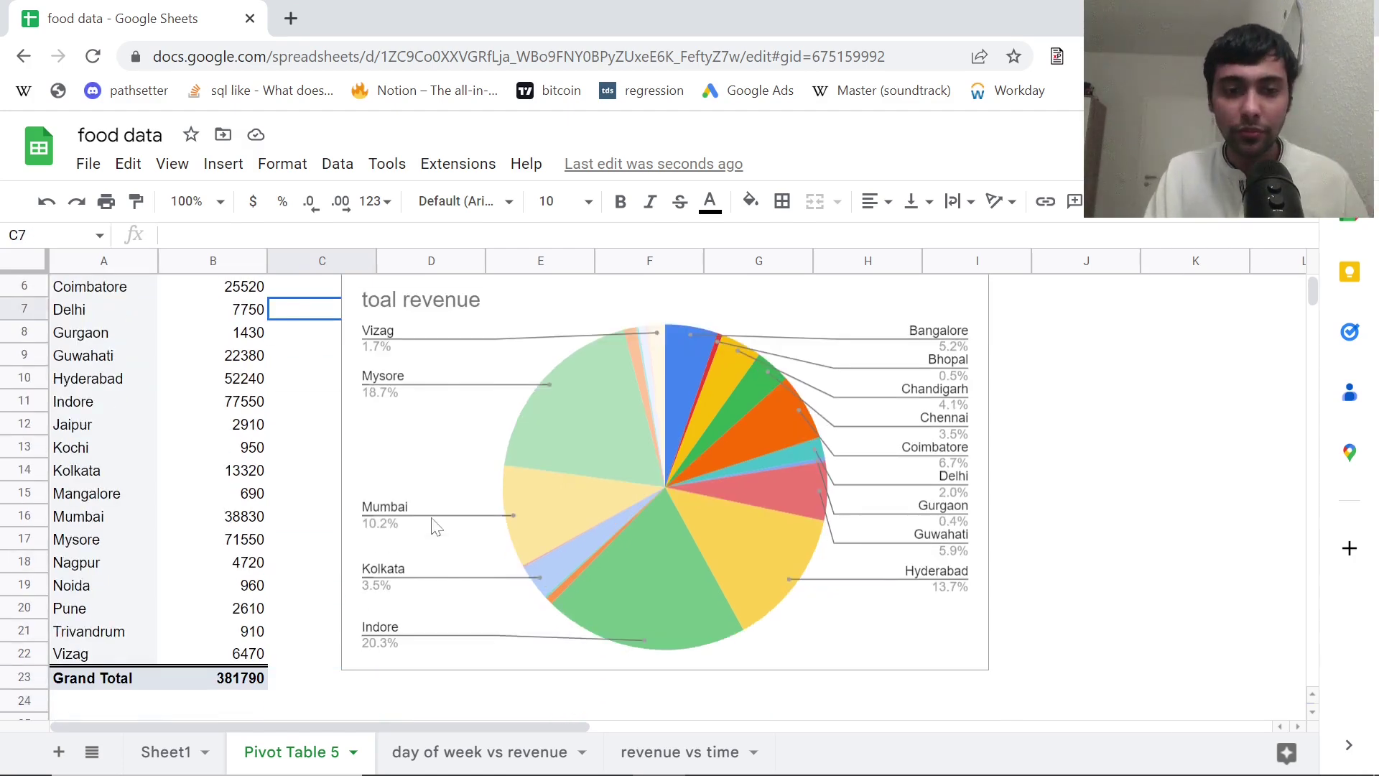
pyautogui.moveTo(309, 772)
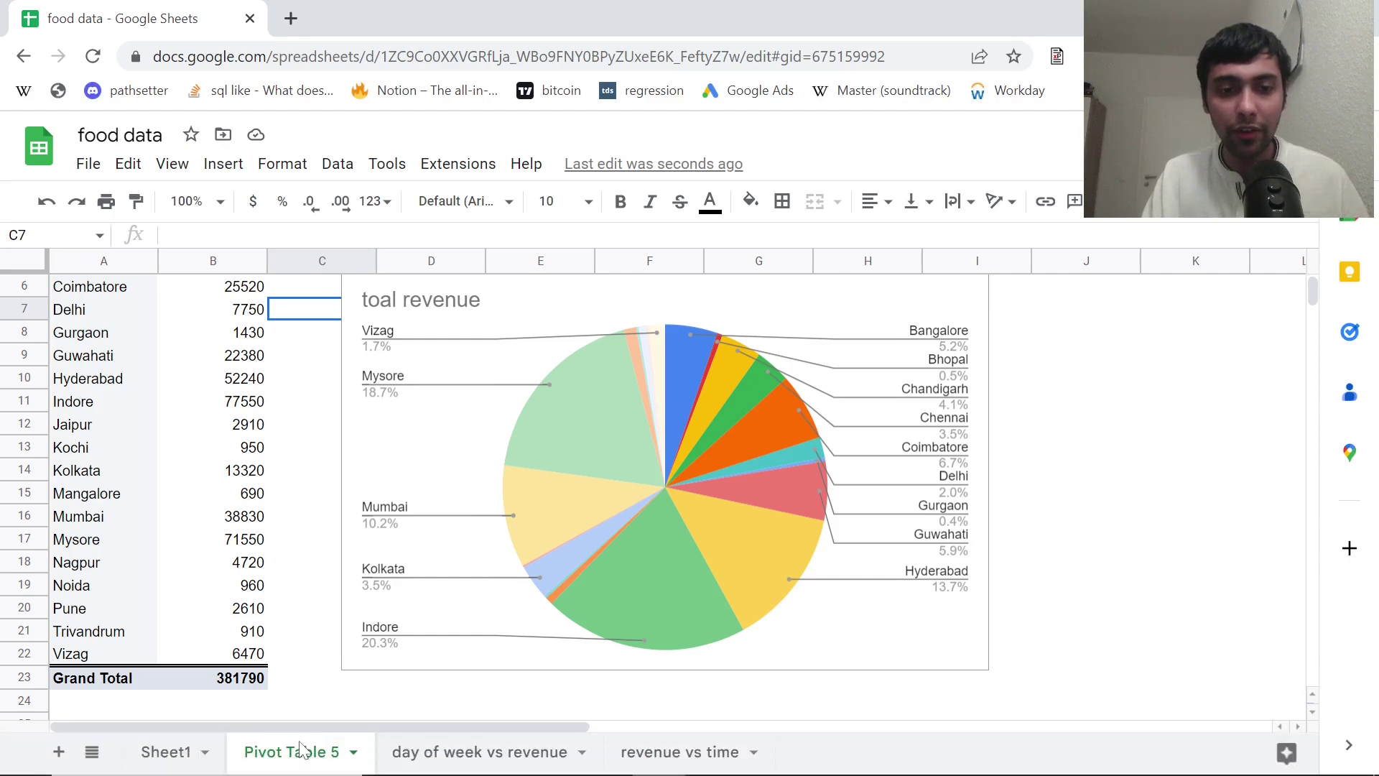
# Rename Pivot Table 5 to 'citywise revenue', then view the day of week and revenue vs time sheets.
pyautogui.doubleClick(300, 751)
pyautogui.write('citz')
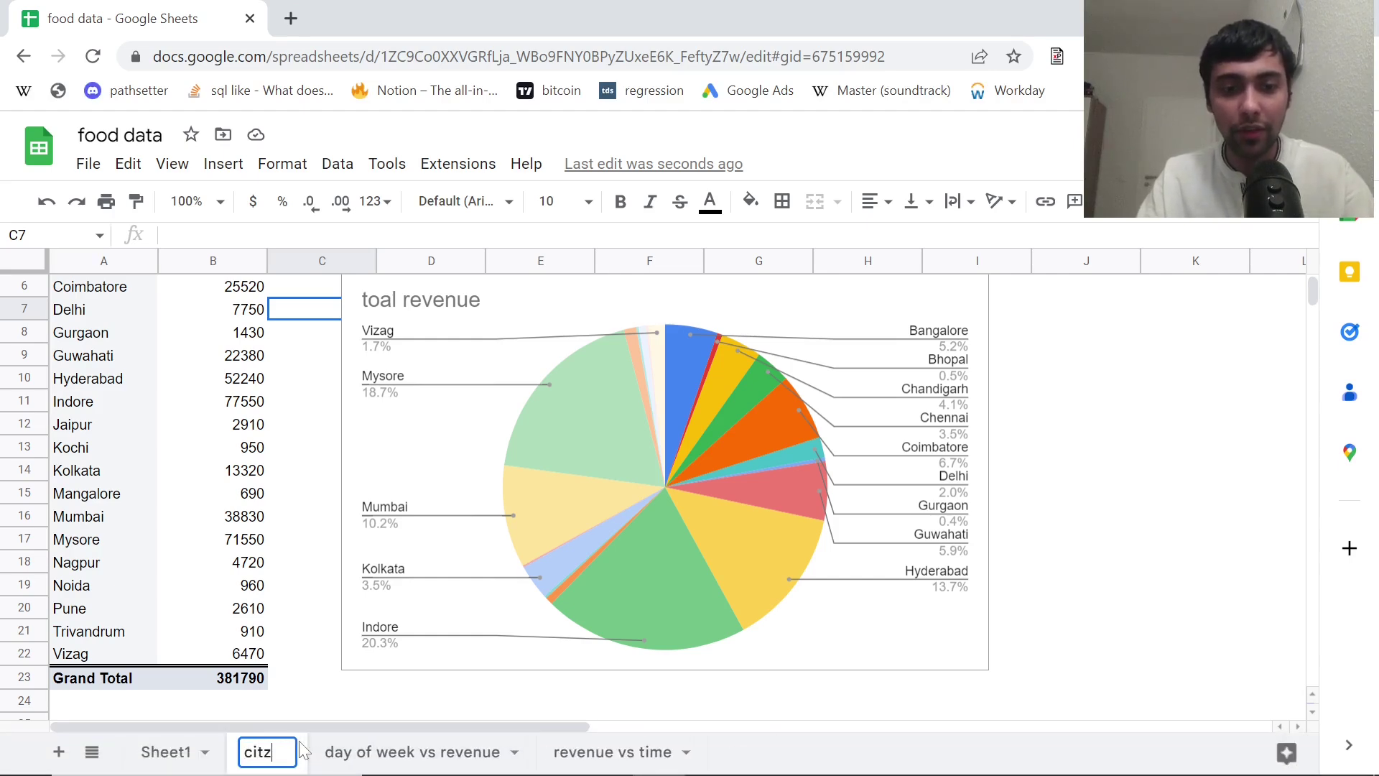
pyautogui.press('BackSpace')
pyautogui.write('ywise')
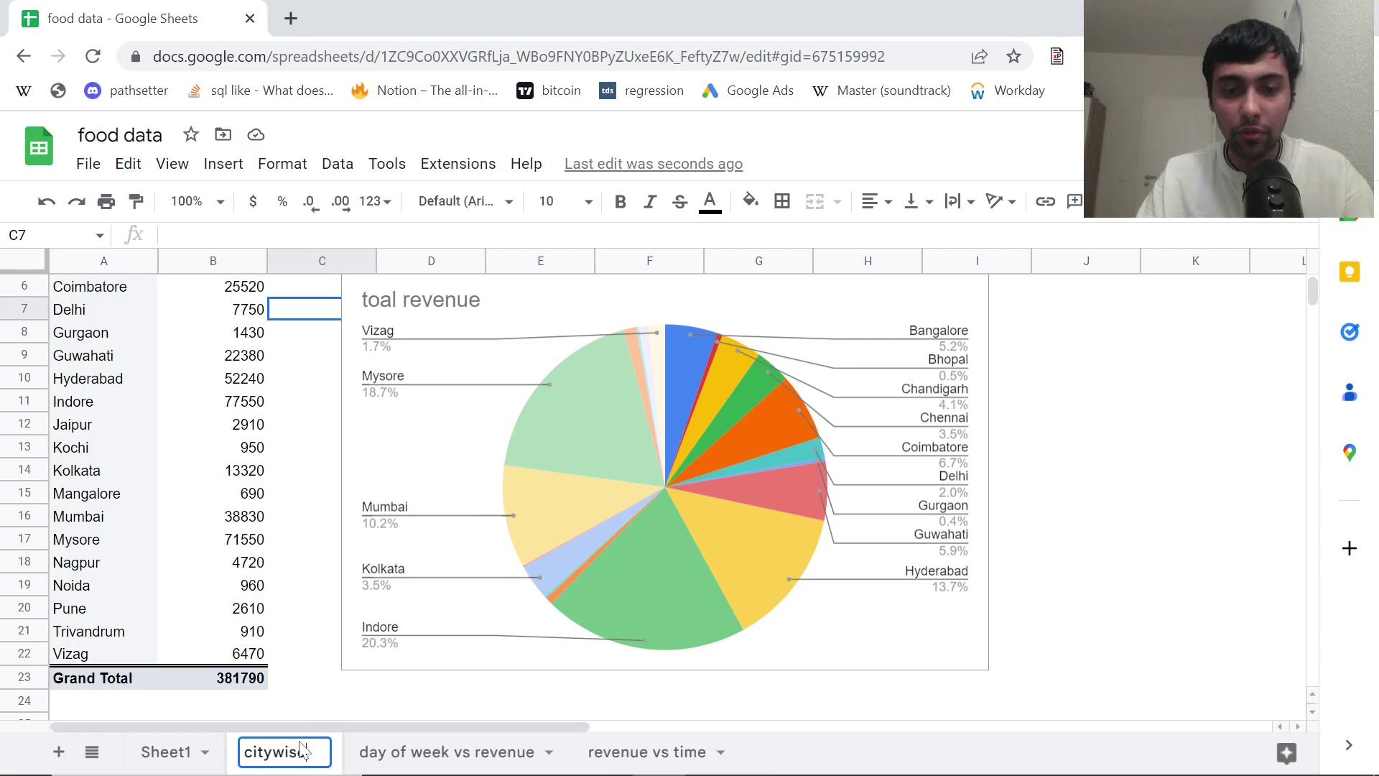
pyautogui.write('_revenue')
pyautogui.press('BackSpace')
pyautogui.press('BackSpace')
pyautogui.press('BackSpace')
pyautogui.press('BackSpace')
pyautogui.write('en')
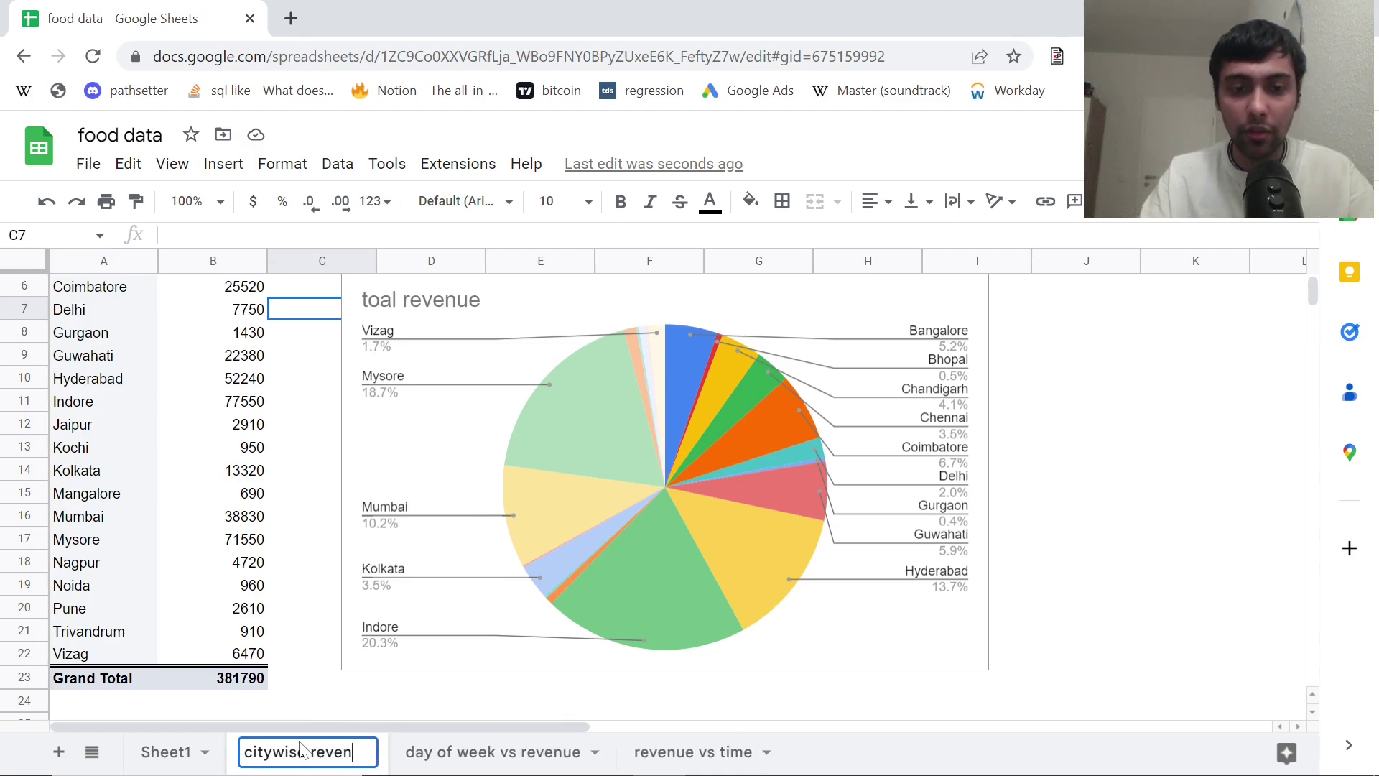
pyautogui.write('ue')
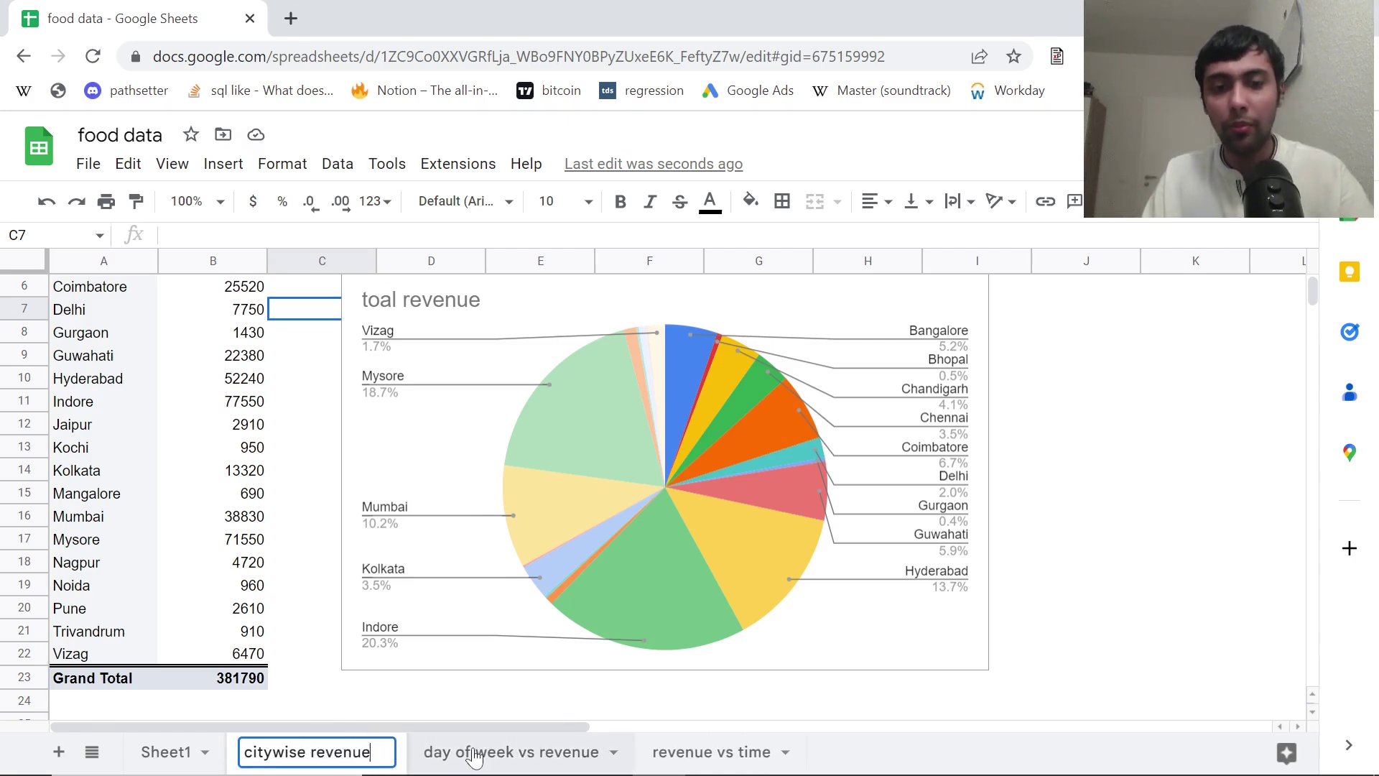
pyautogui.click(474, 753)
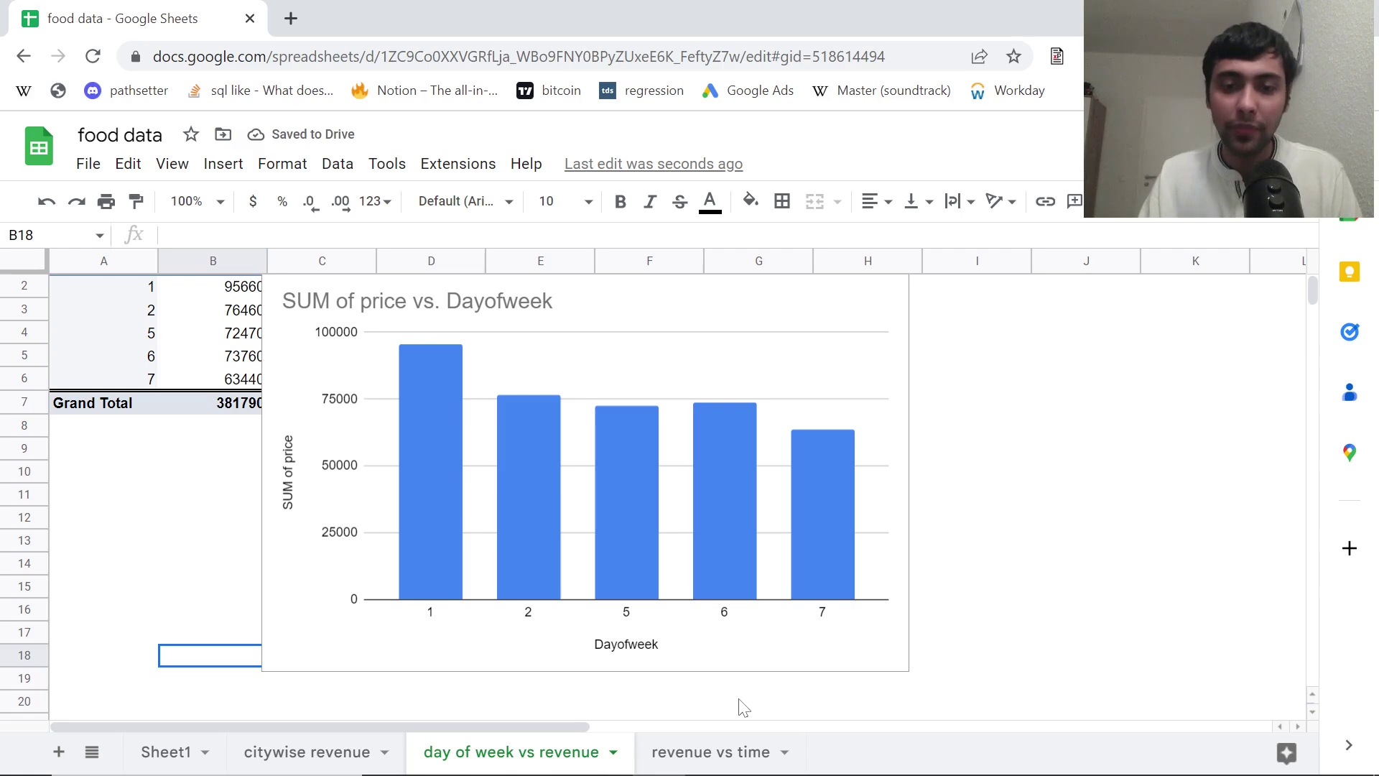
pyautogui.click(711, 752)
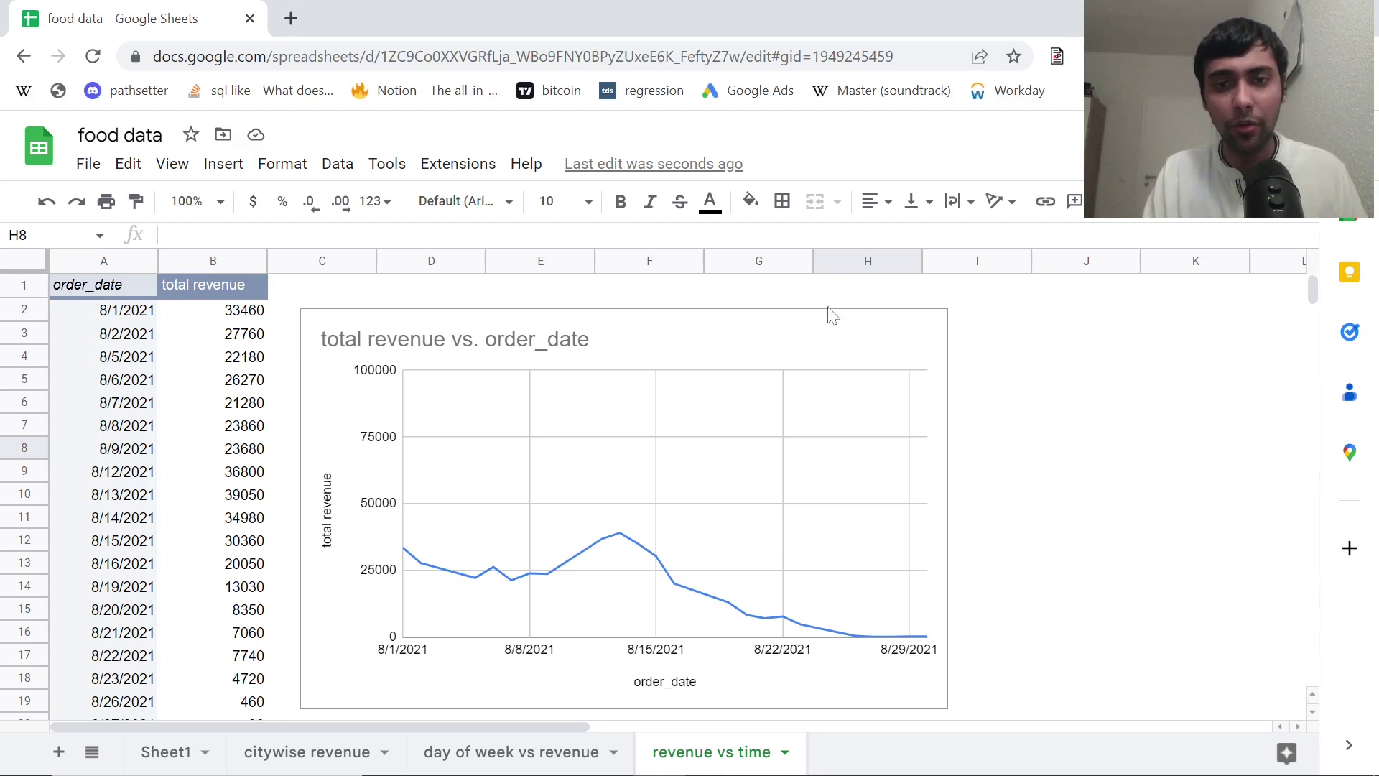
# Add a blank Sheet2, copy the citywise revenue pie chart, and return to Sheet2.
pyautogui.click(61, 751)
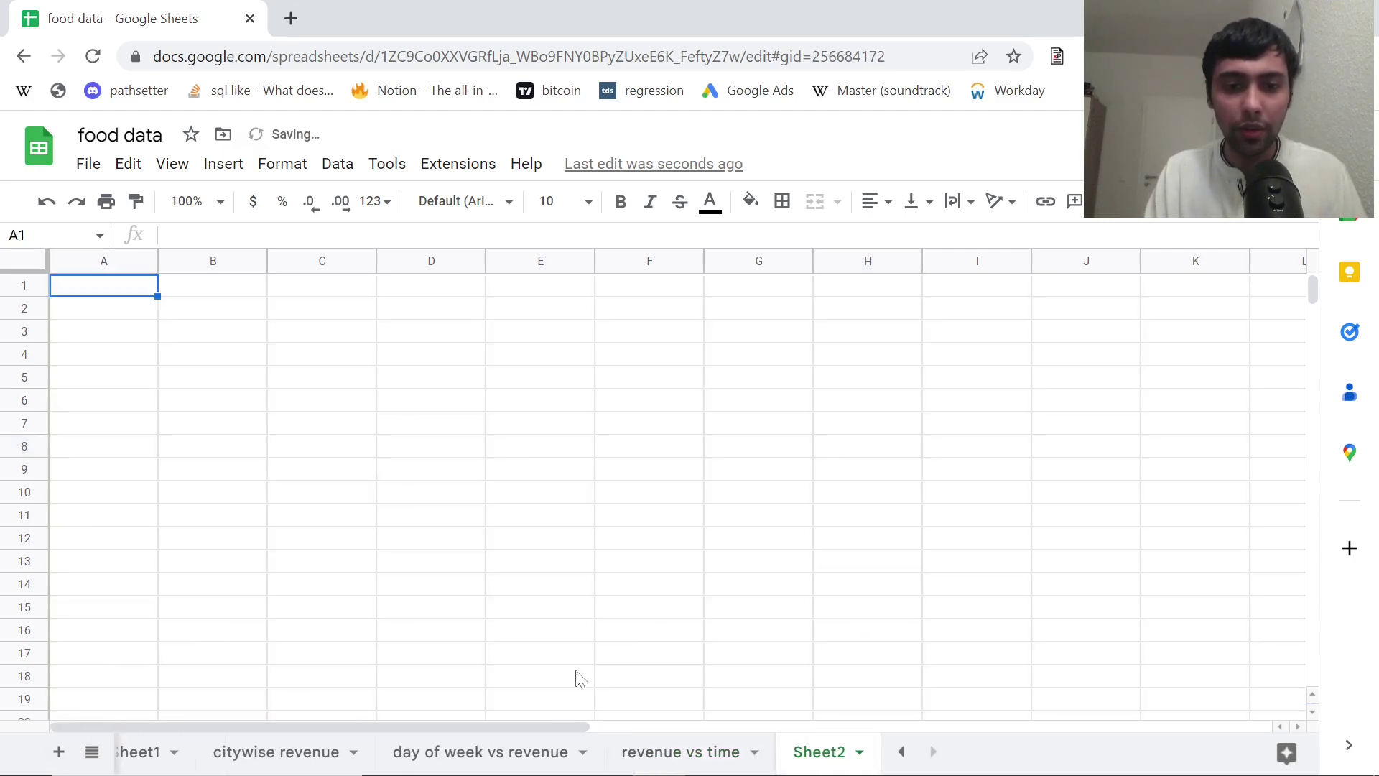
pyautogui.click(334, 754)
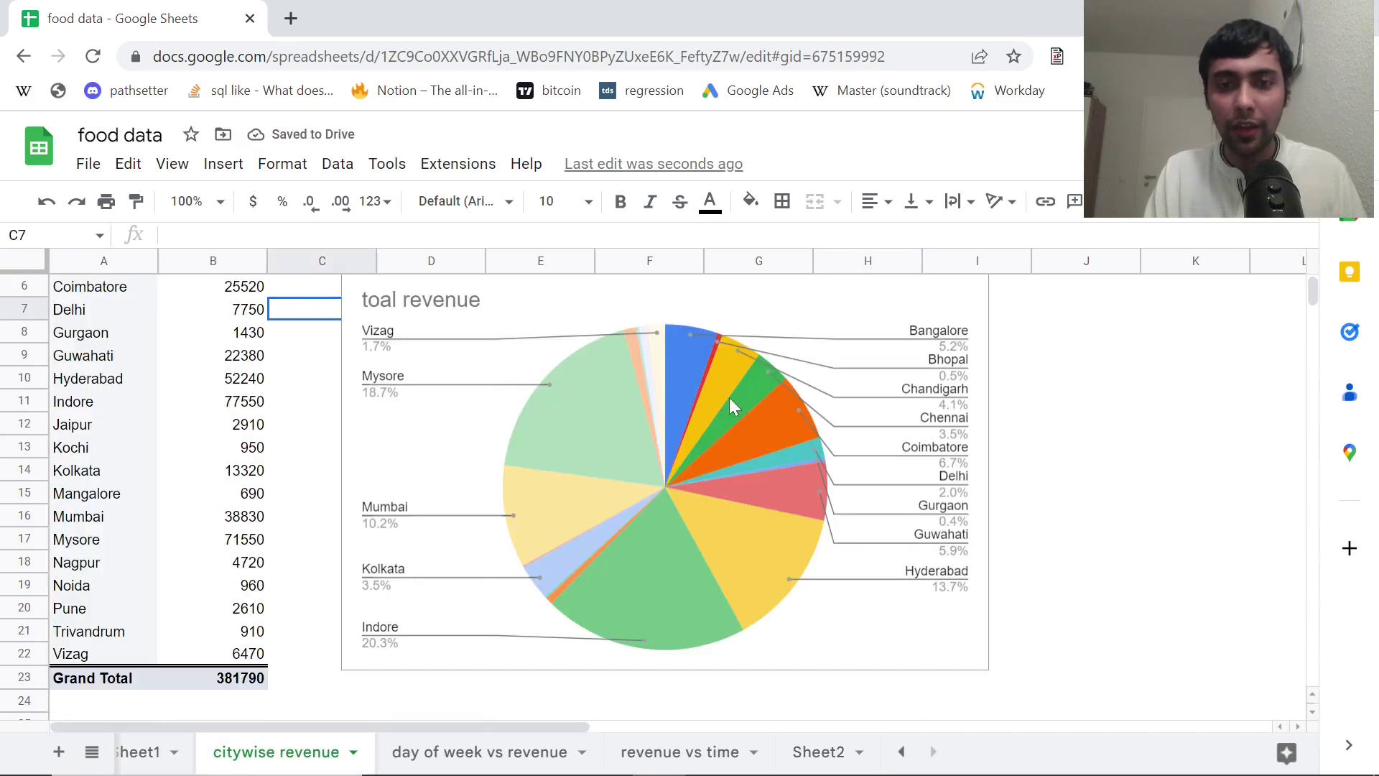
pyautogui.click(843, 293)
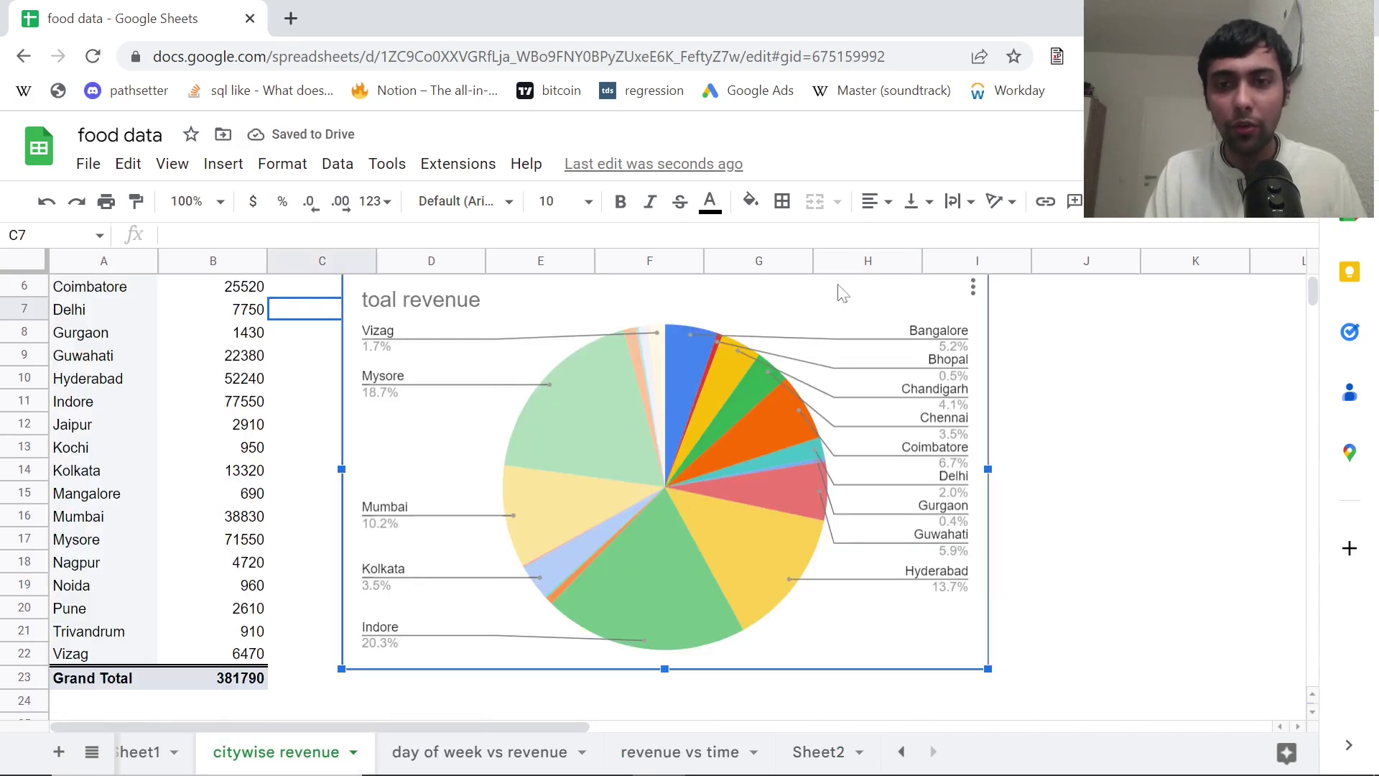
pyautogui.click(970, 289)
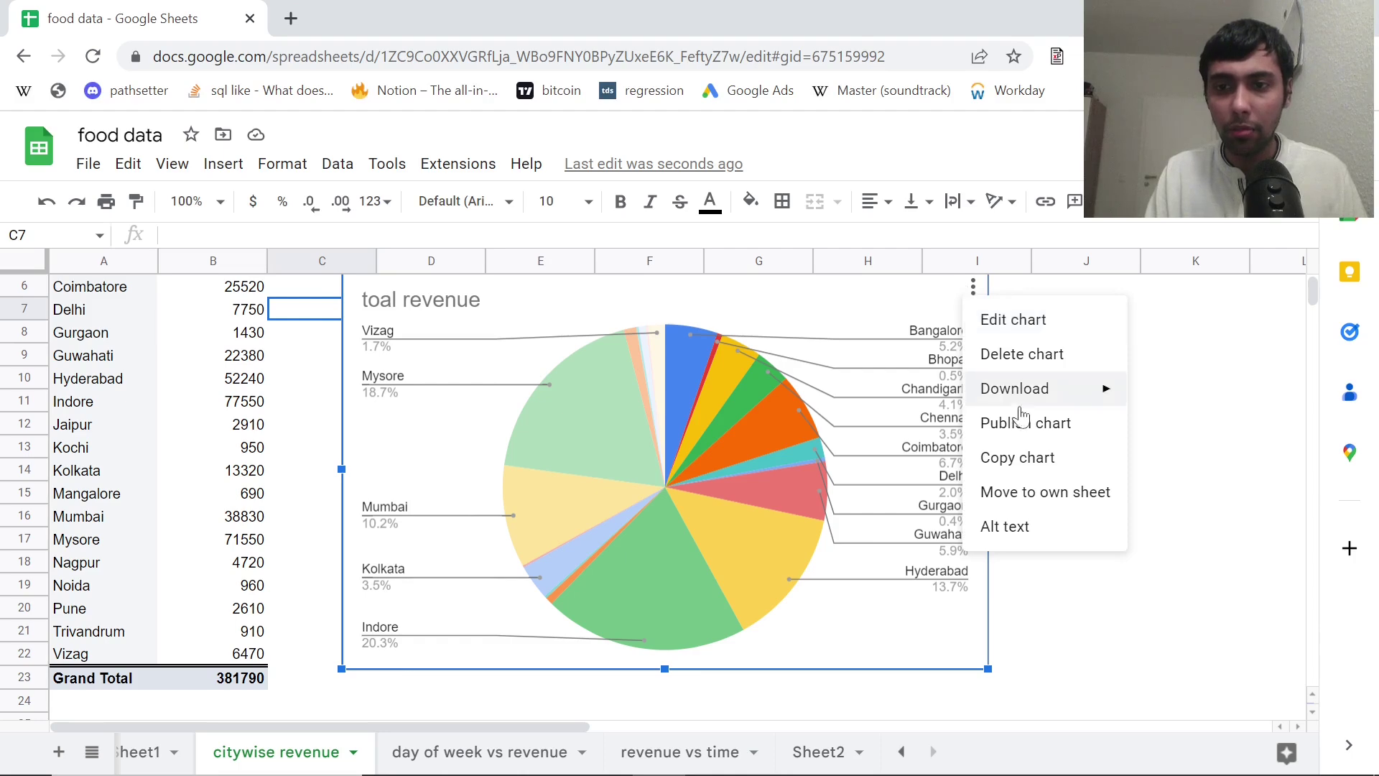
pyautogui.click(991, 457)
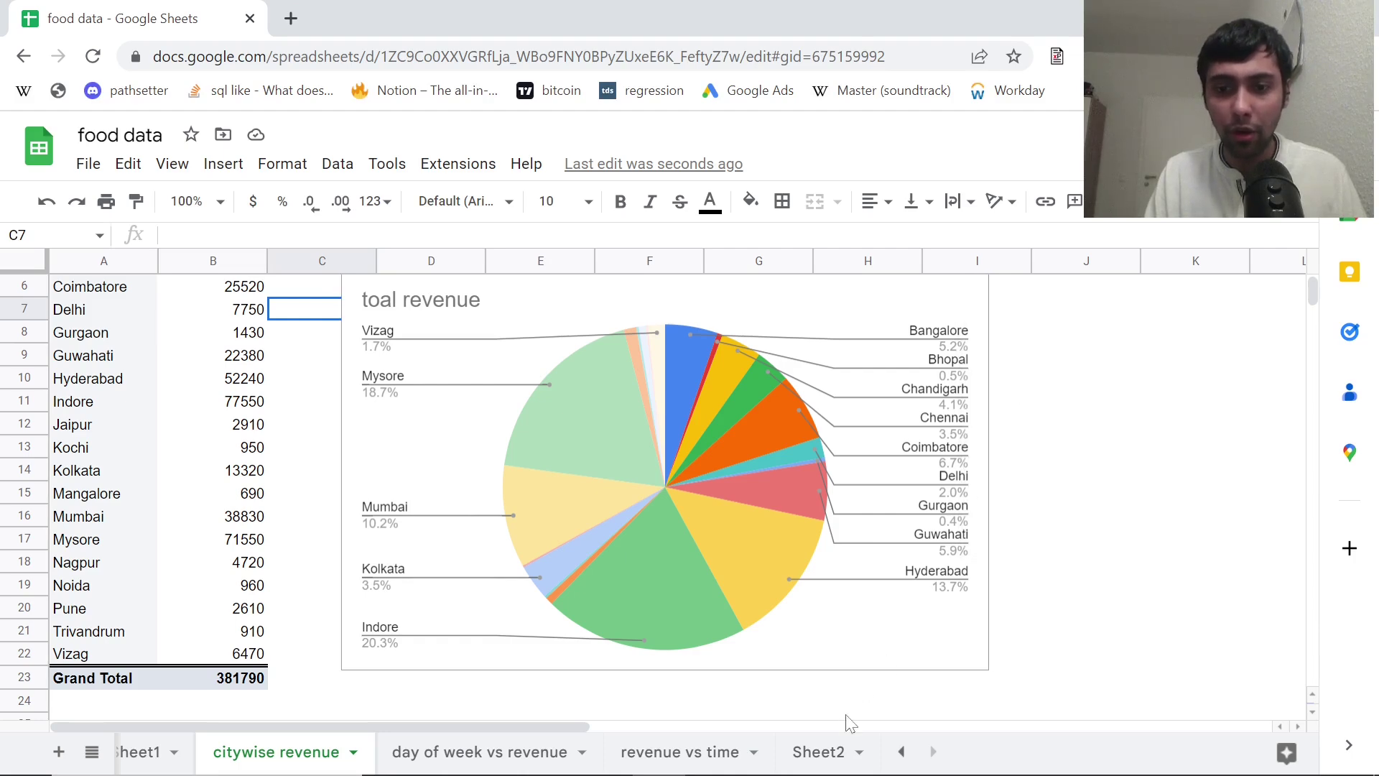
pyautogui.click(819, 752)
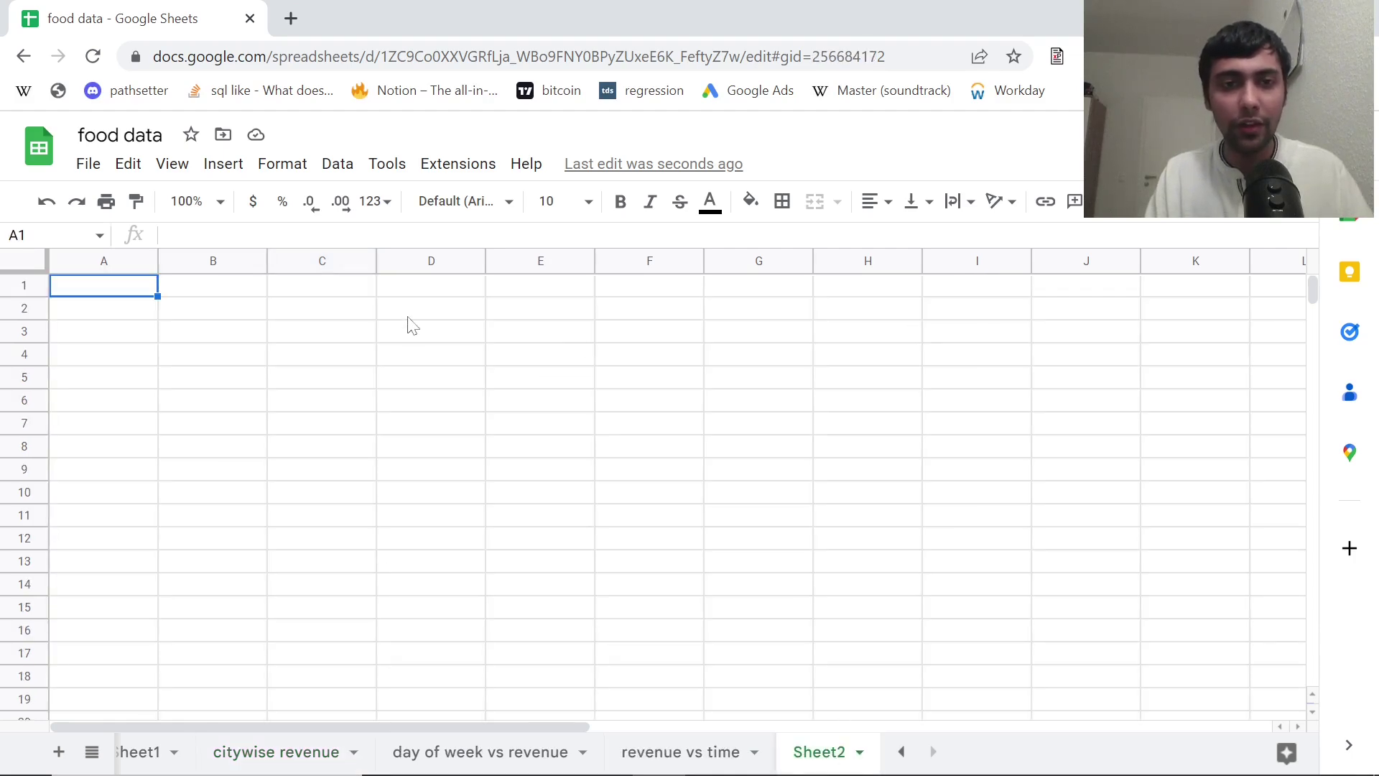
# Hide the gridlines on Sheet2, with cell D3 selected for the chart.
pyautogui.click(406, 333)
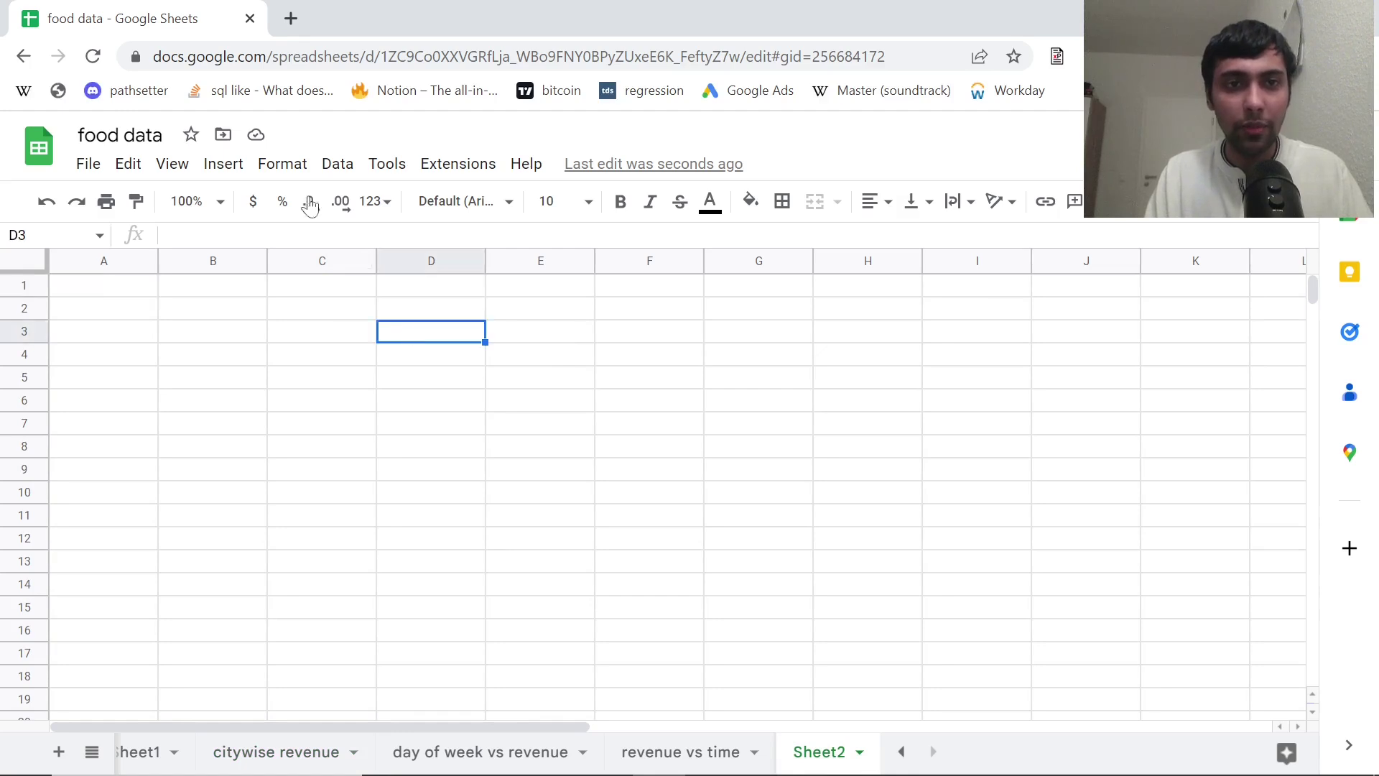
pyautogui.click(291, 172)
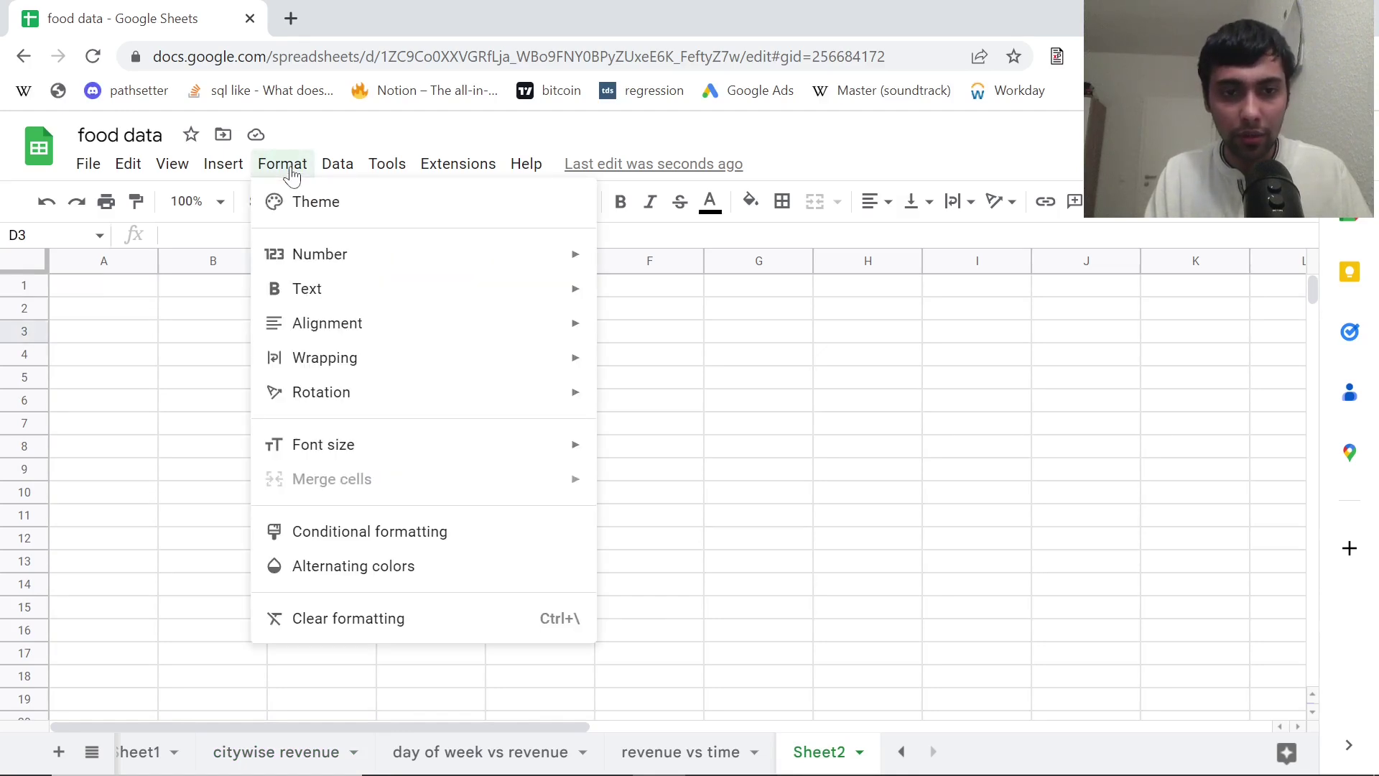
pyautogui.moveTo(387, 164)
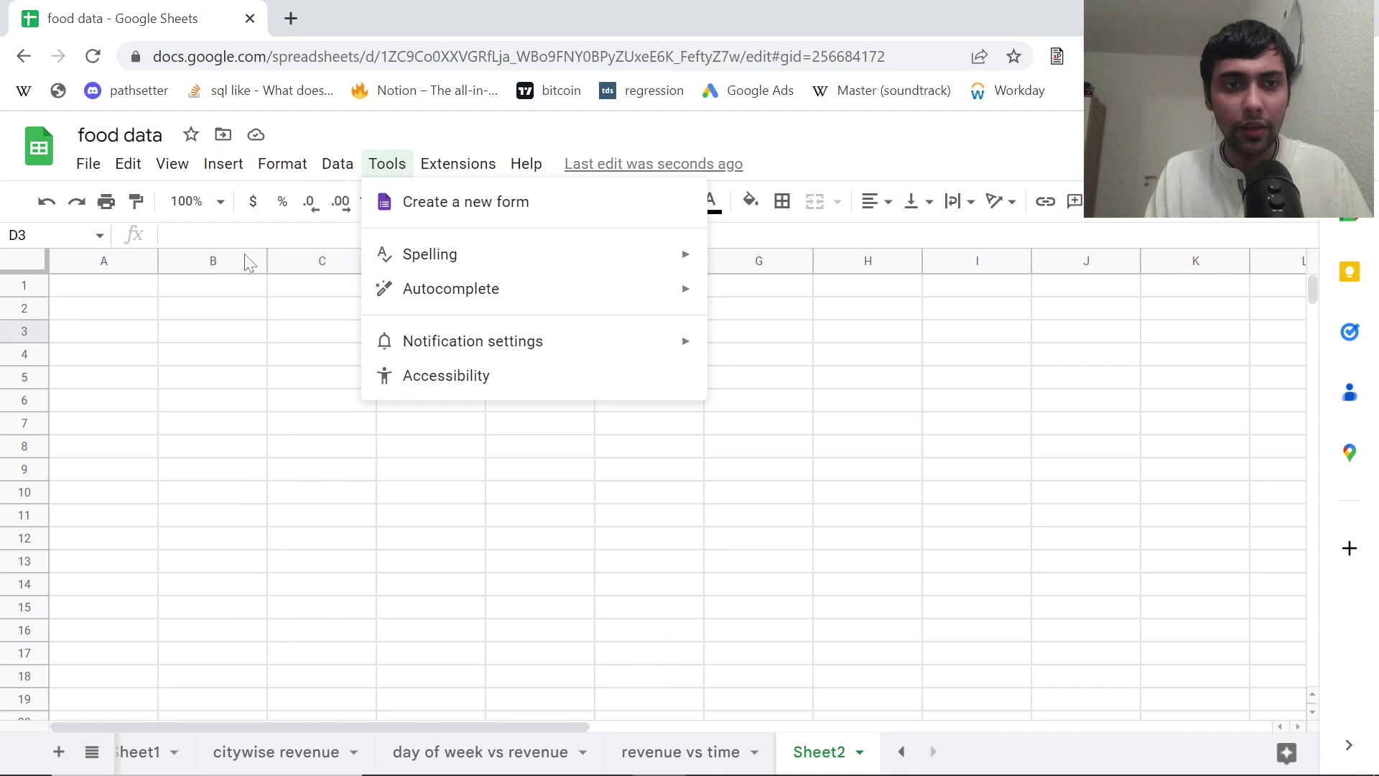
pyautogui.moveTo(168, 163)
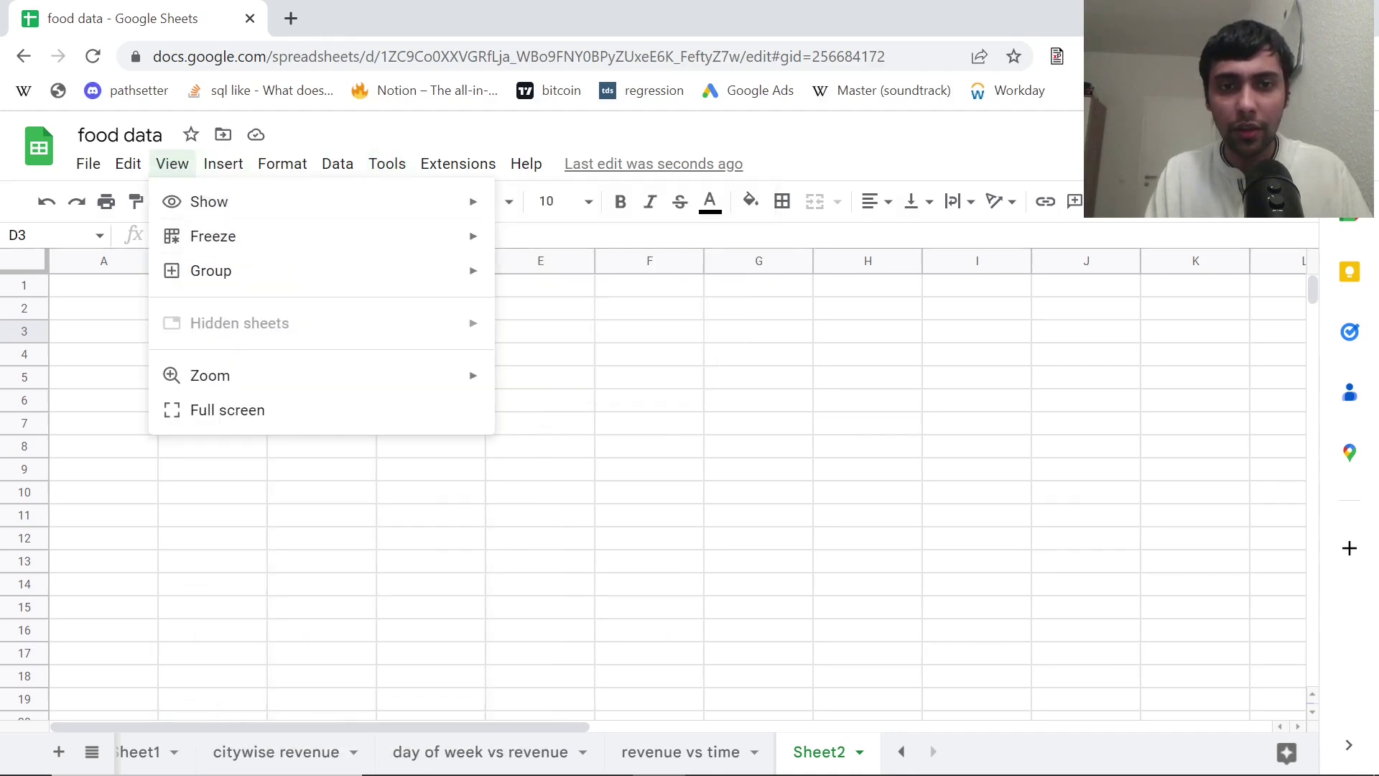
pyautogui.moveTo(440, 215)
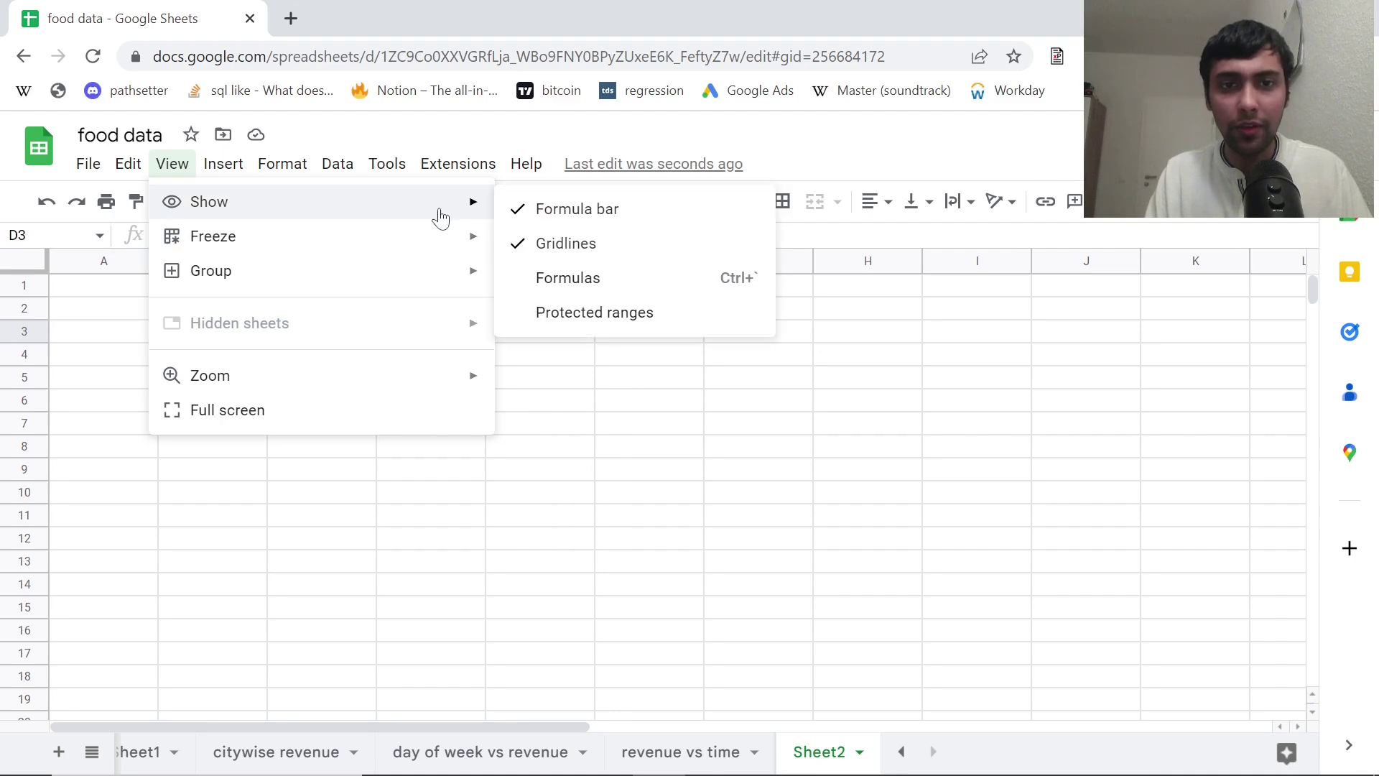
pyautogui.click(538, 244)
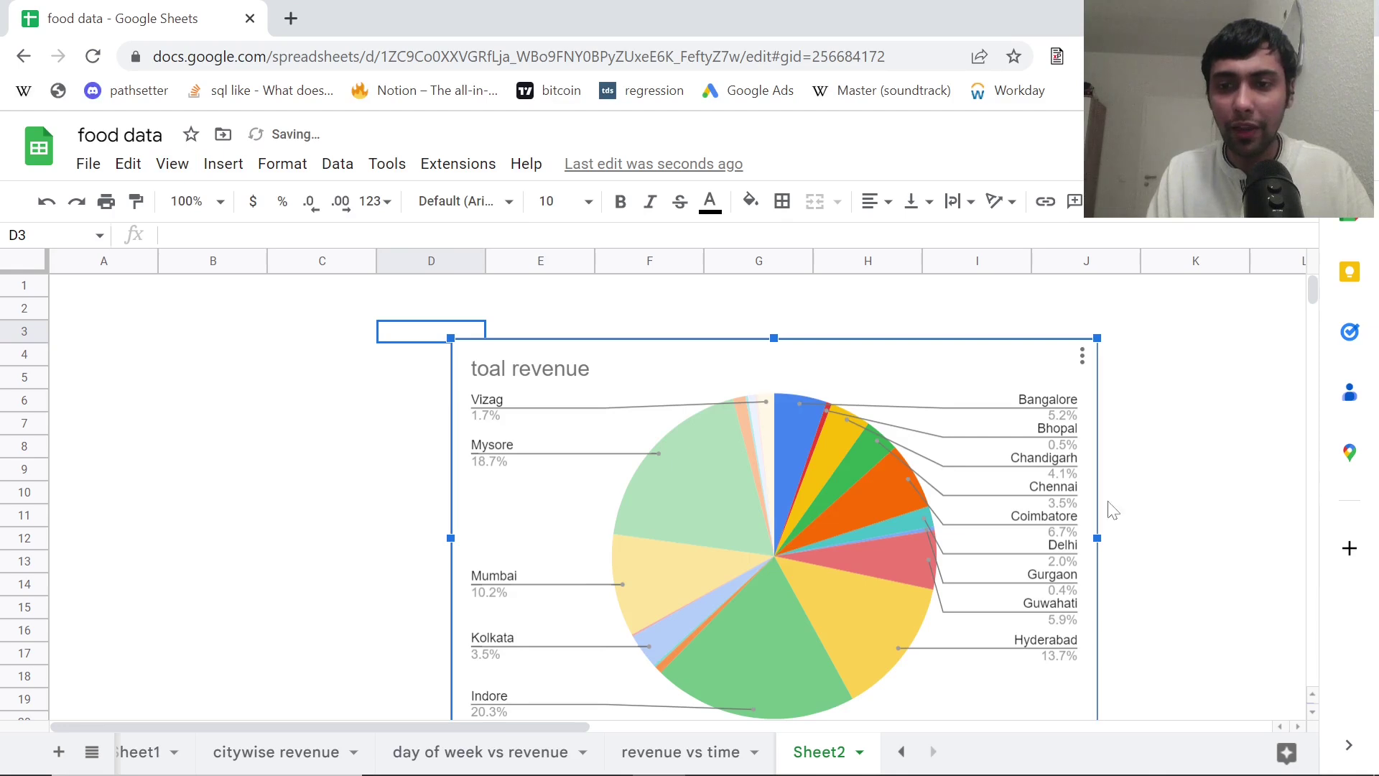
# Shrink the pasted toal revenue pie chart from its bottom and left edges.
pyautogui.click(1193, 395)
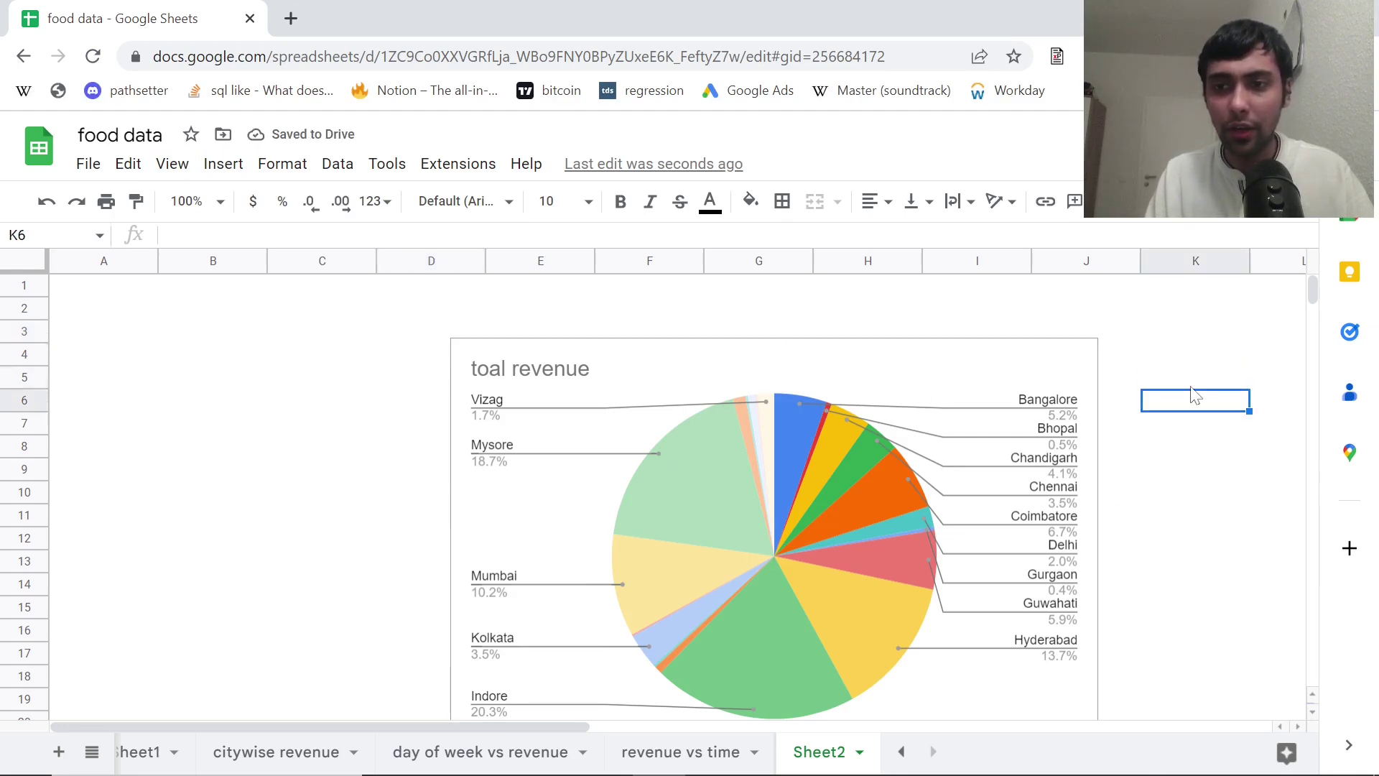
pyautogui.click(799, 351)
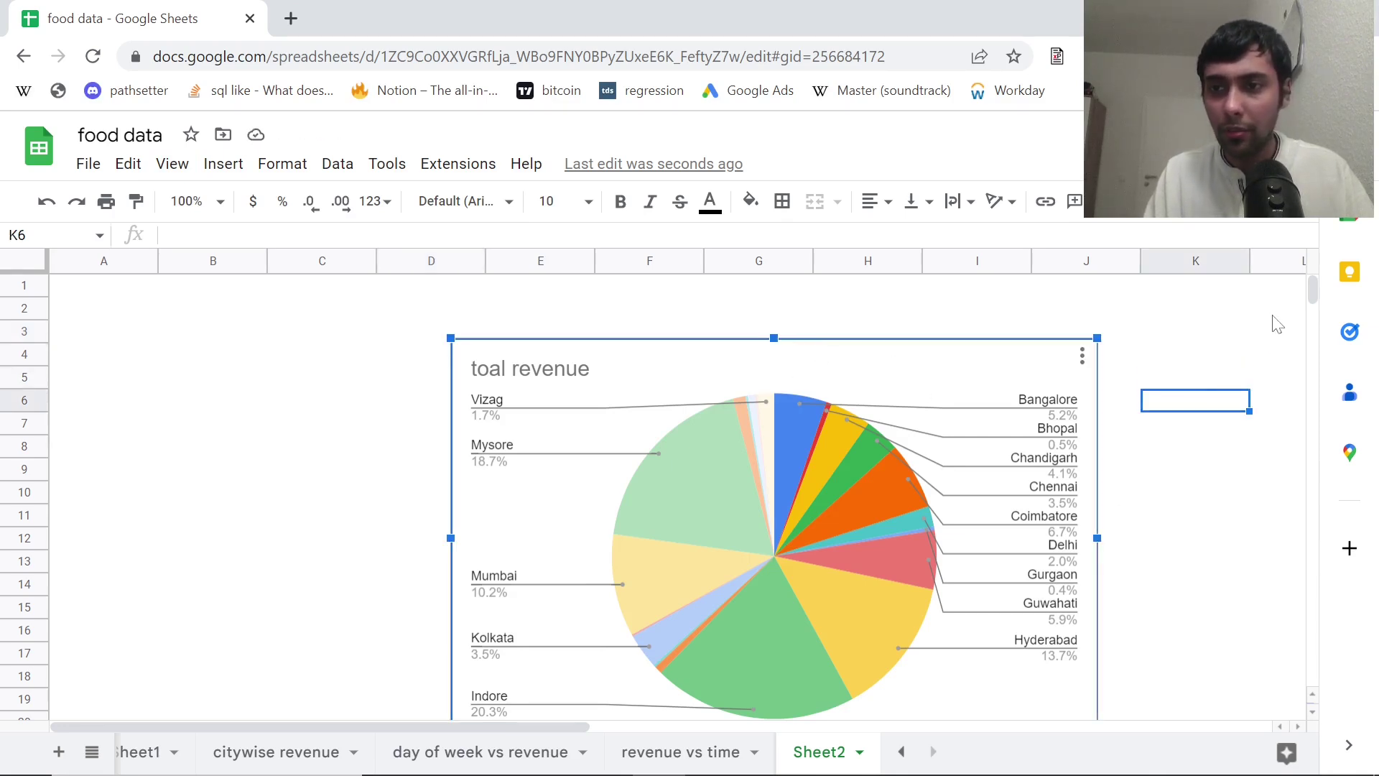
pyautogui.moveTo(1311, 287); pyautogui.dragTo(1311, 298)
pyautogui.scroll(-2, 1308, 295)
pyautogui.scroll(2, 1310, 290)
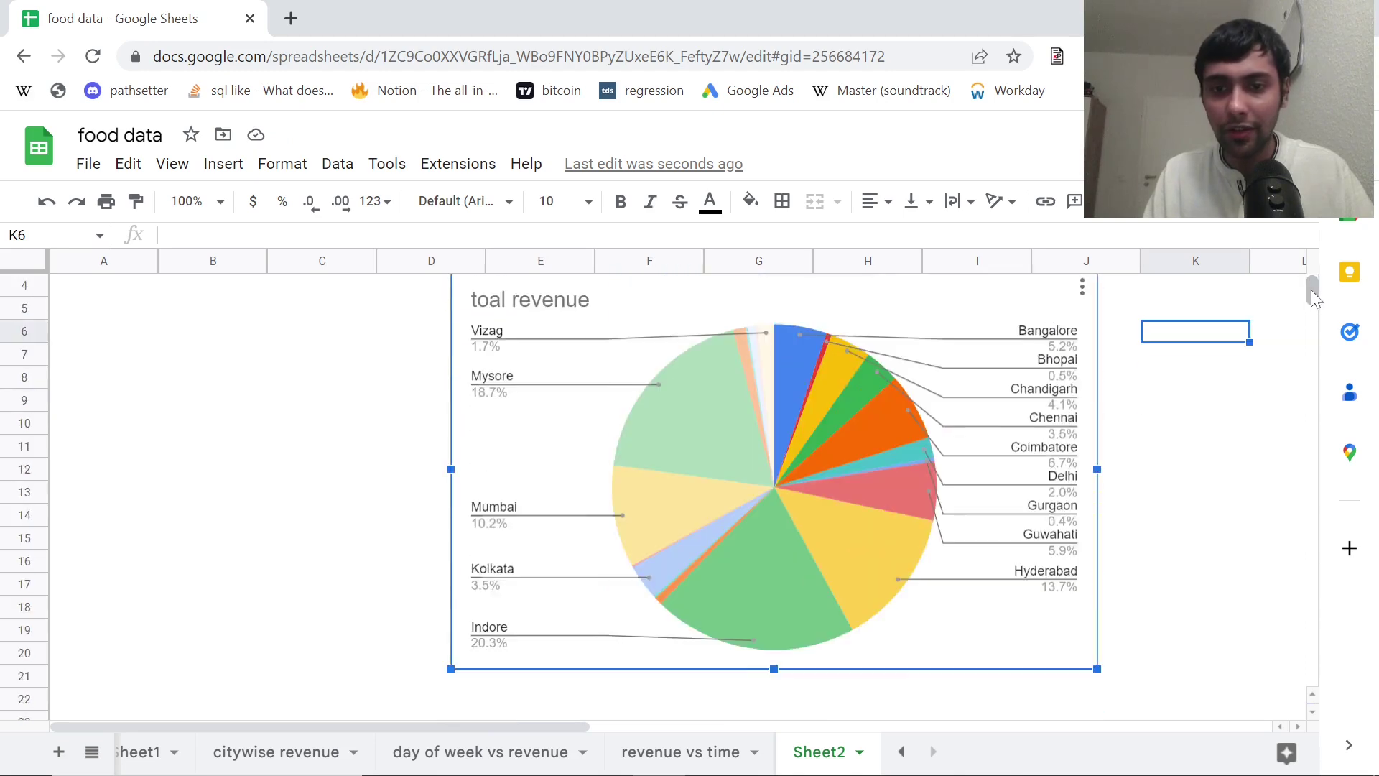
pyautogui.moveTo(774, 669); pyautogui.dragTo(773, 544)
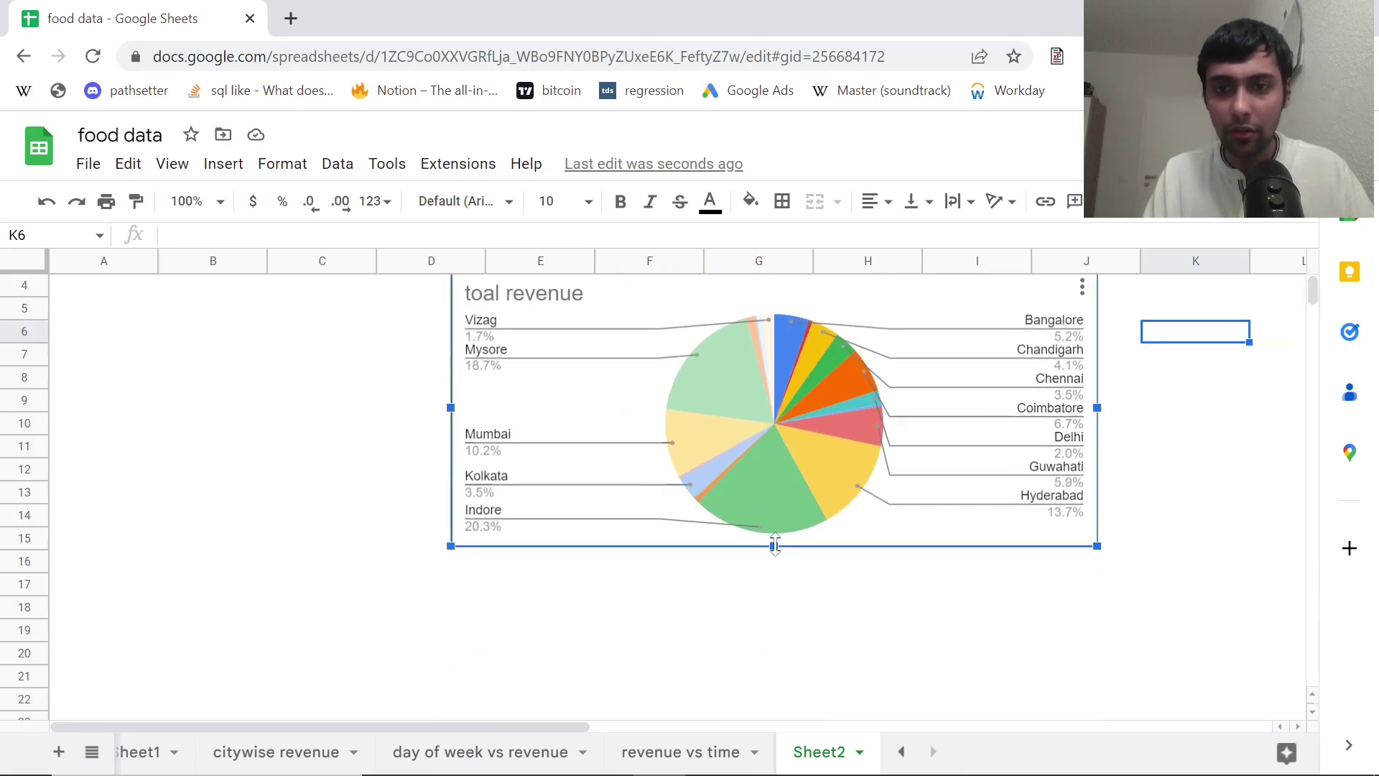
pyautogui.moveTo(1313, 285); pyautogui.dragTo(1313, 279)
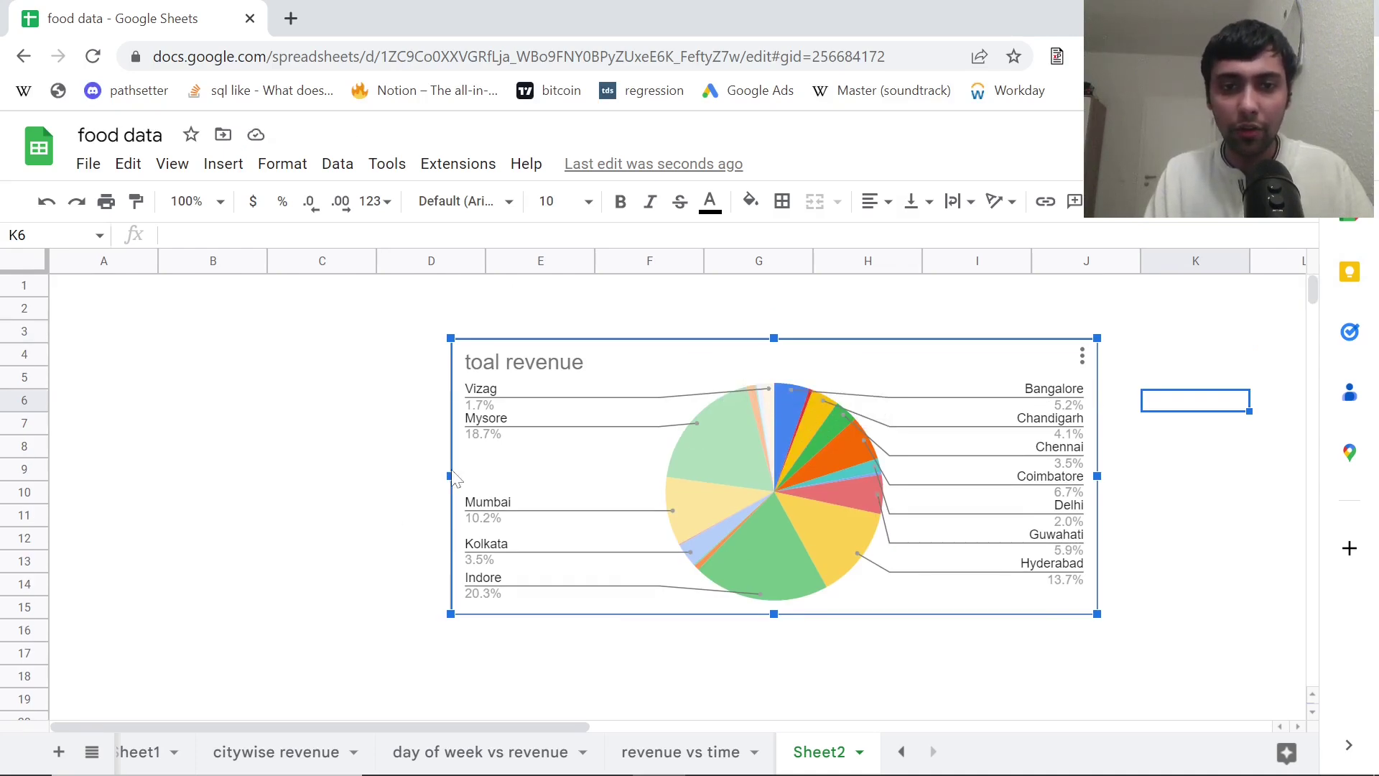
pyautogui.moveTo(447, 475); pyautogui.dragTo(632, 475)
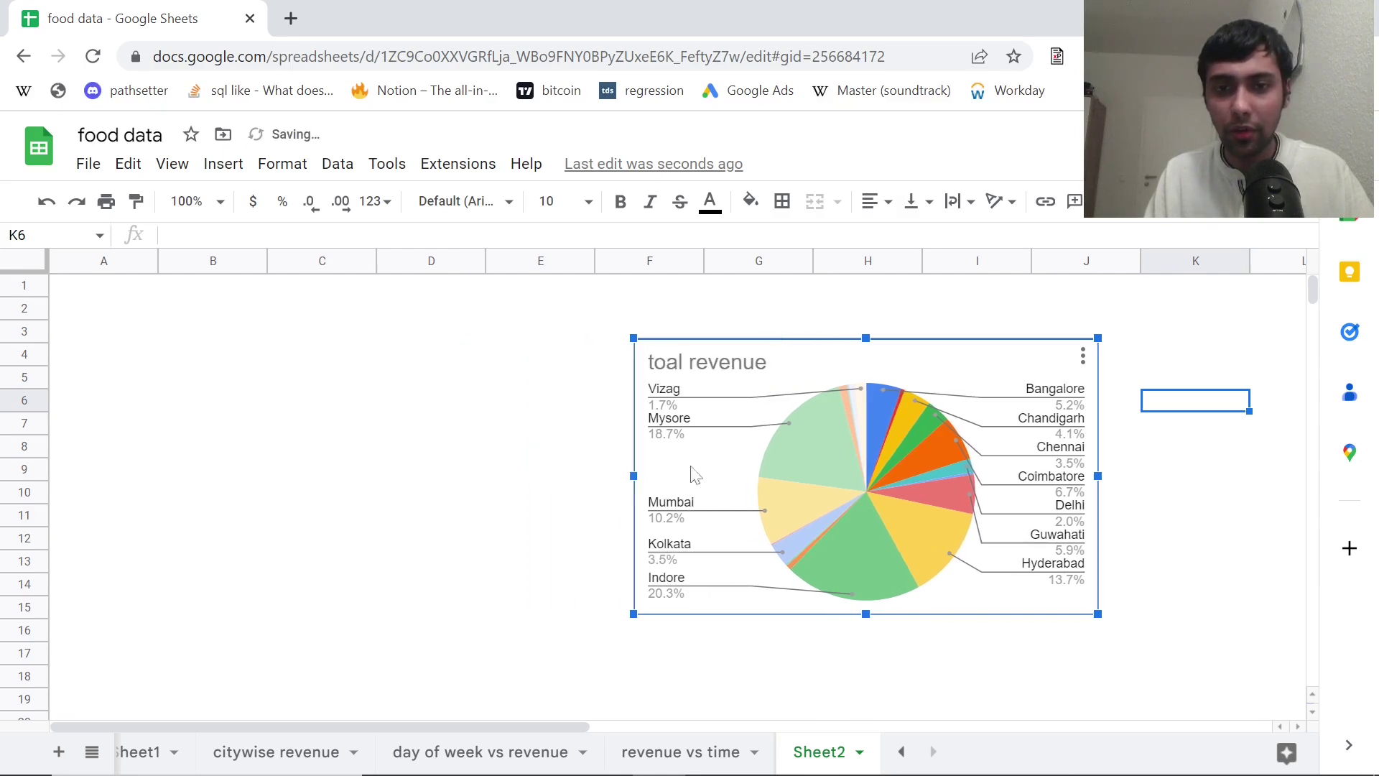
# Copy the day of week vs revenue bar chart and return to Sheet2.
pyautogui.click(466, 754)
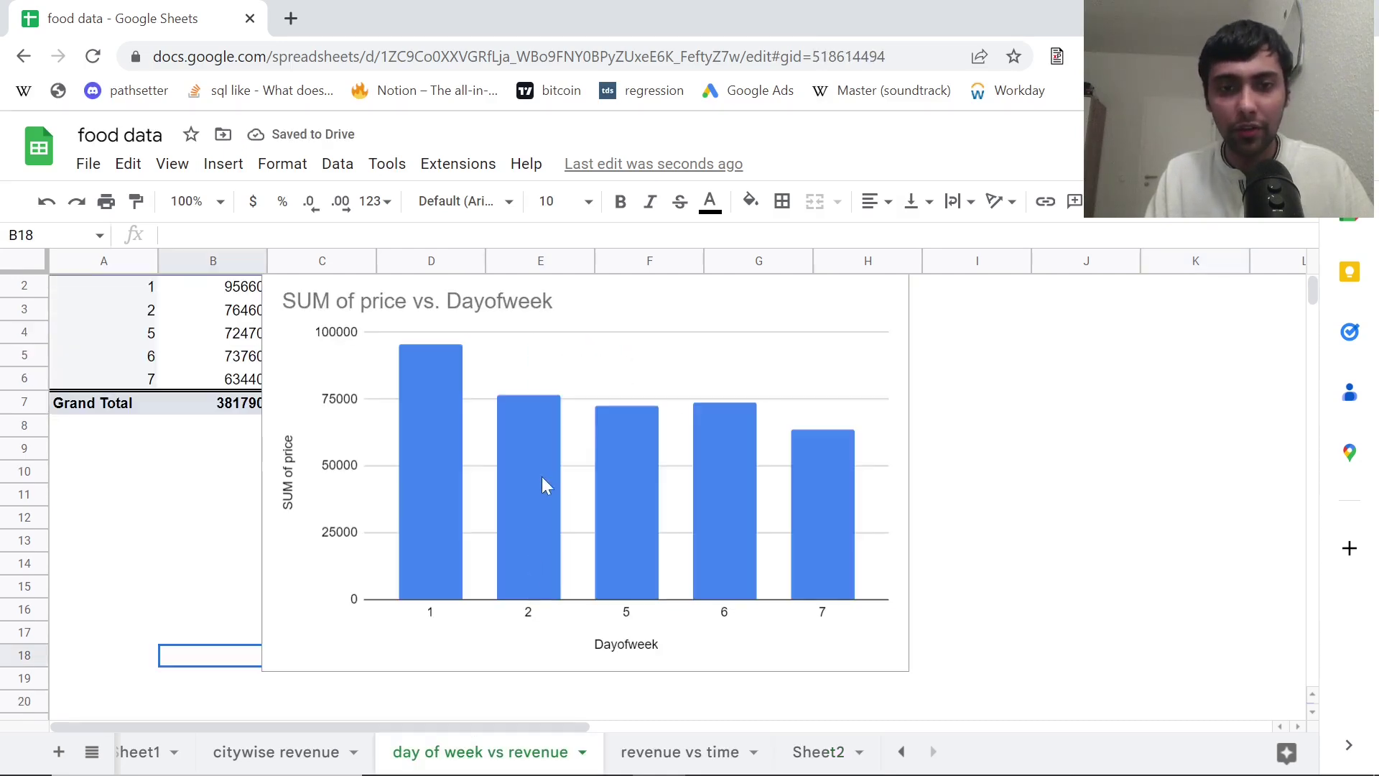
pyautogui.click(584, 370)
pyautogui.rightClick(582, 364)
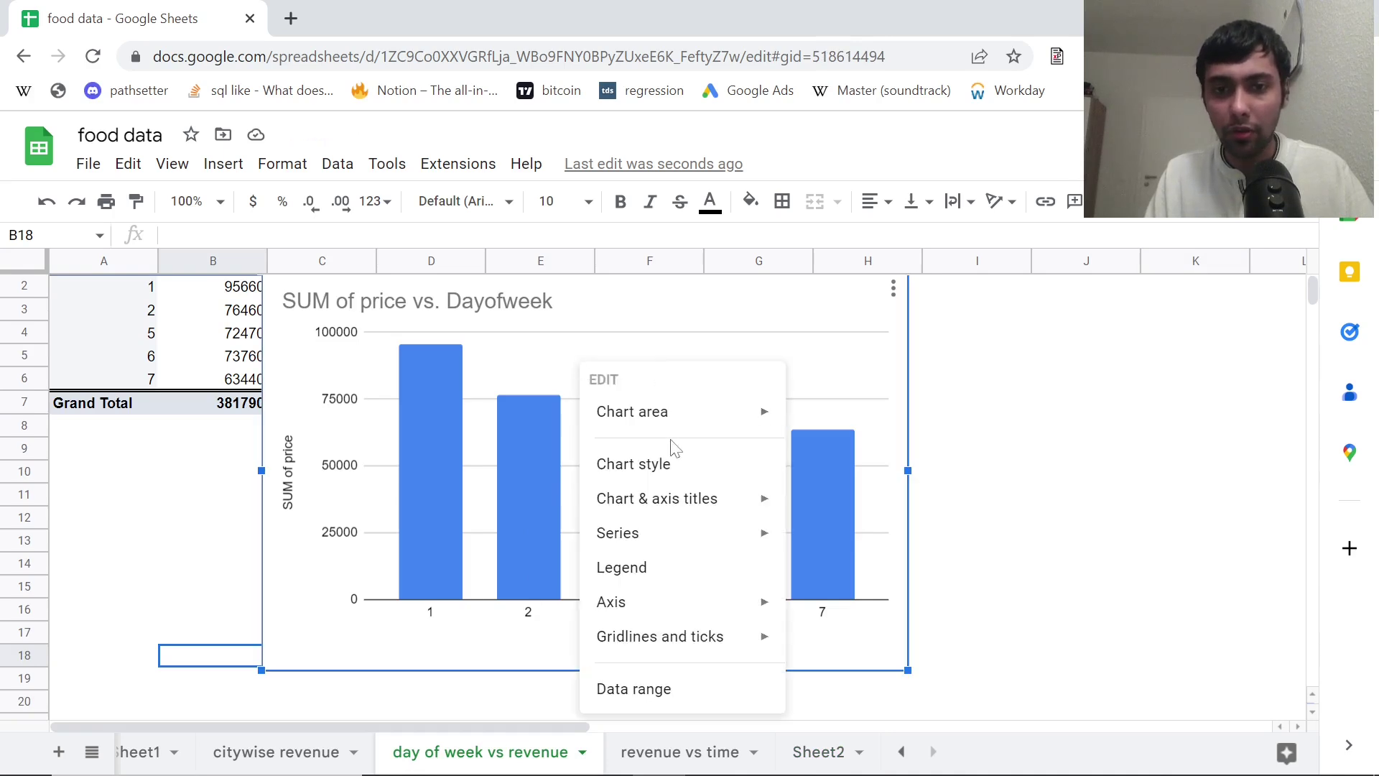
pyautogui.click(894, 293)
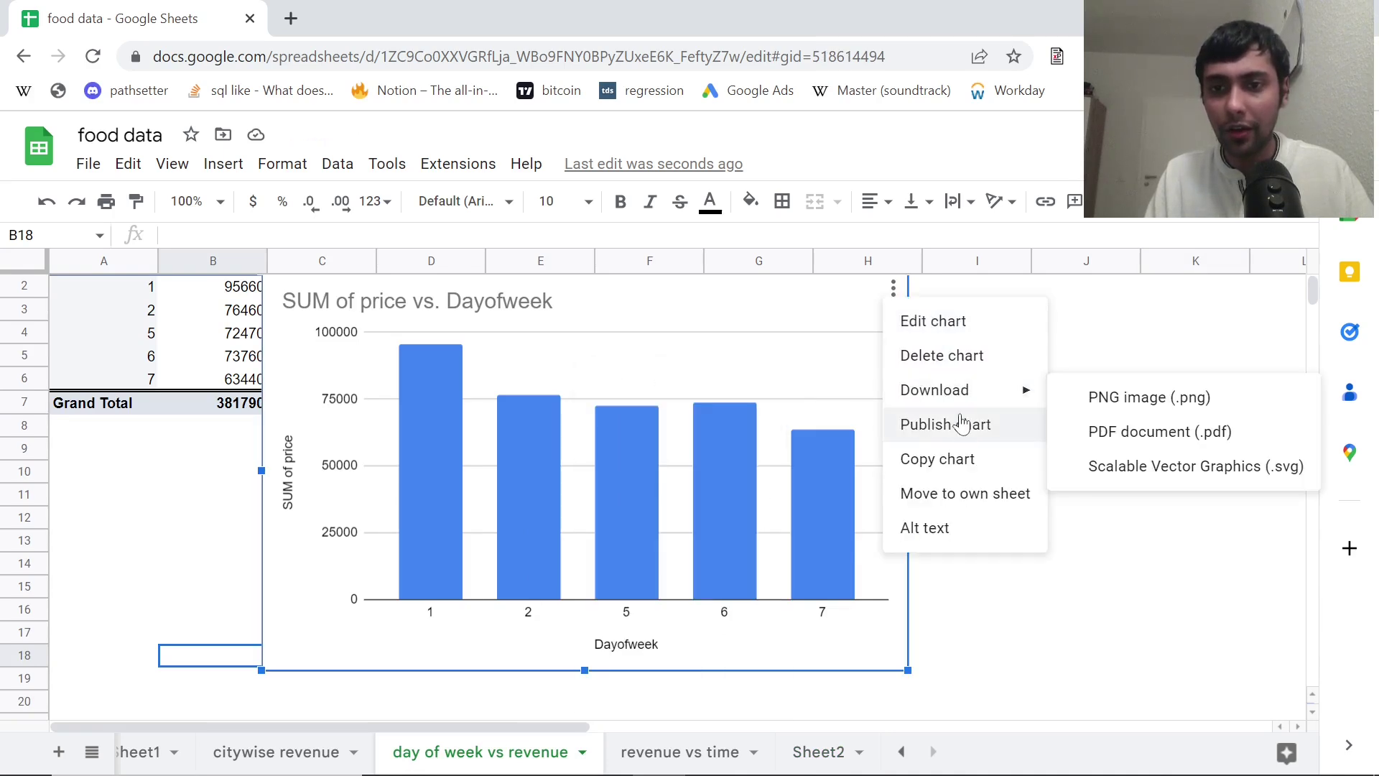
pyautogui.click(961, 457)
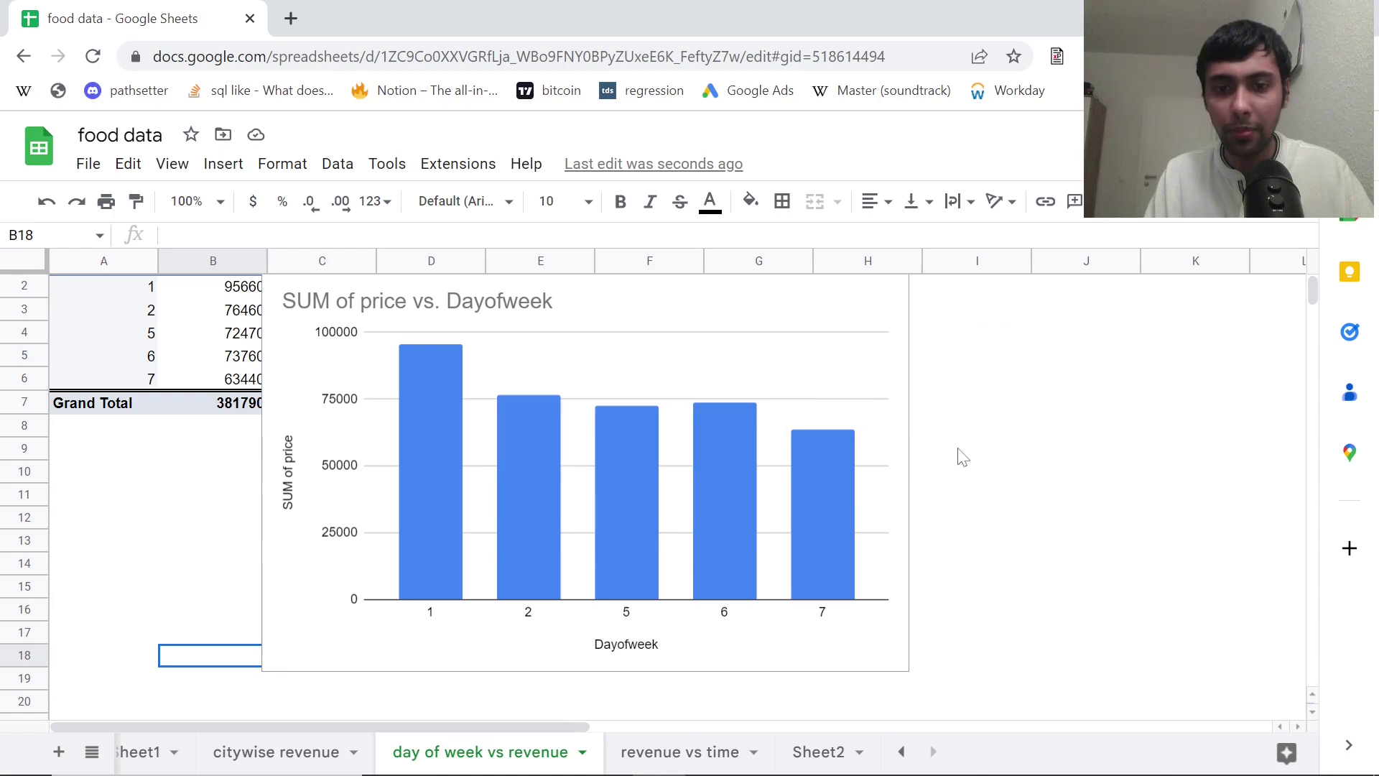
pyautogui.click(810, 751)
# Move the pasted bar chart over columns A–F and narrow it beside the pie chart.
pyautogui.scroll(-1, 688, 572)
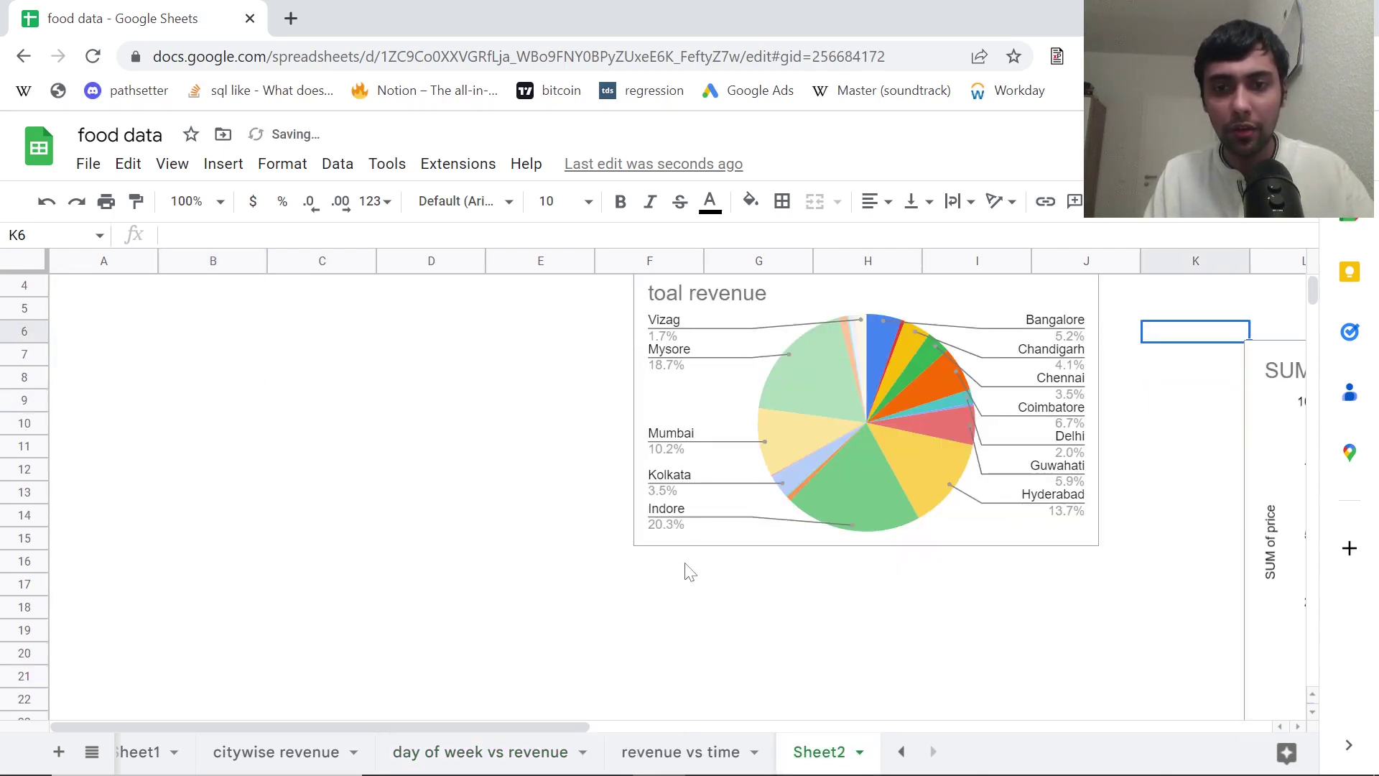
pyautogui.click(1262, 458)
pyautogui.moveTo(1262, 458); pyautogui.dragTo(40, 403)
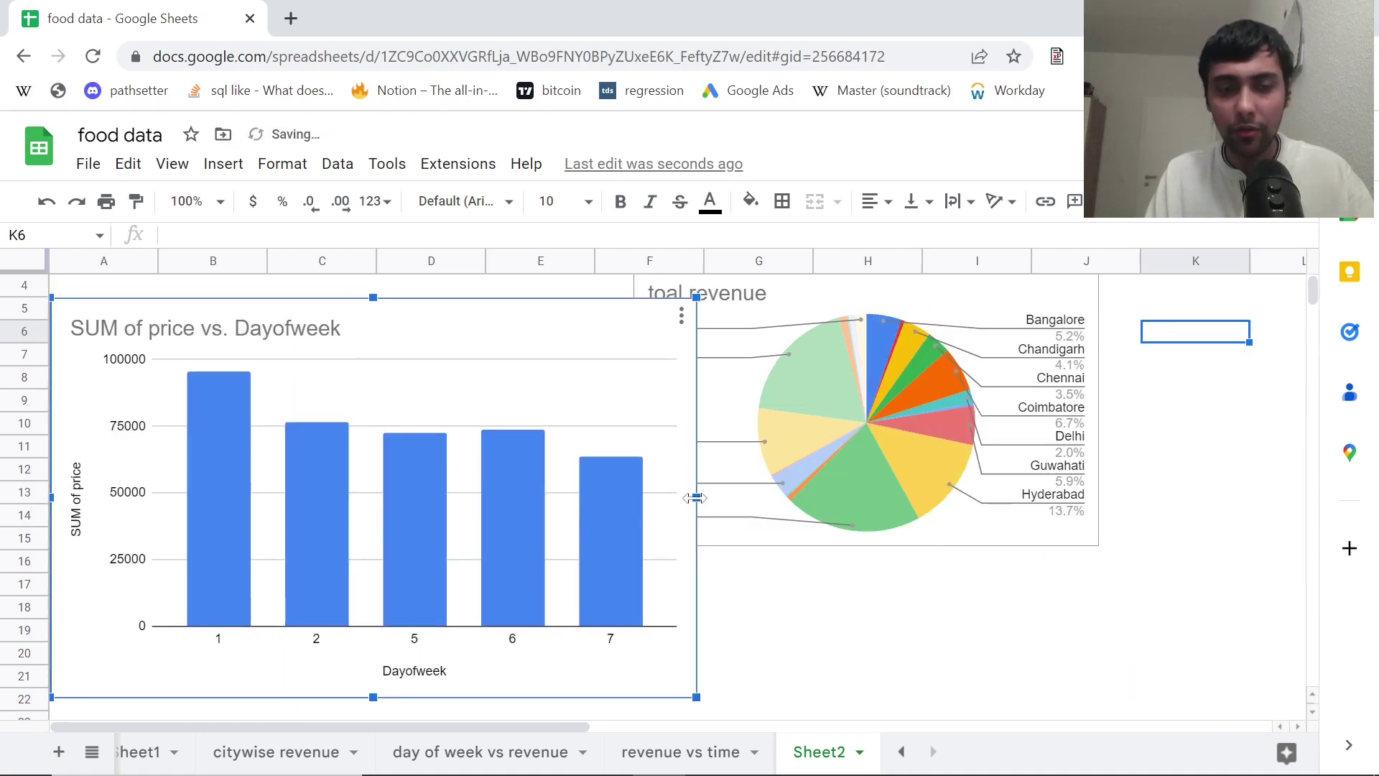
pyautogui.moveTo(695, 497); pyautogui.dragTo(509, 497)
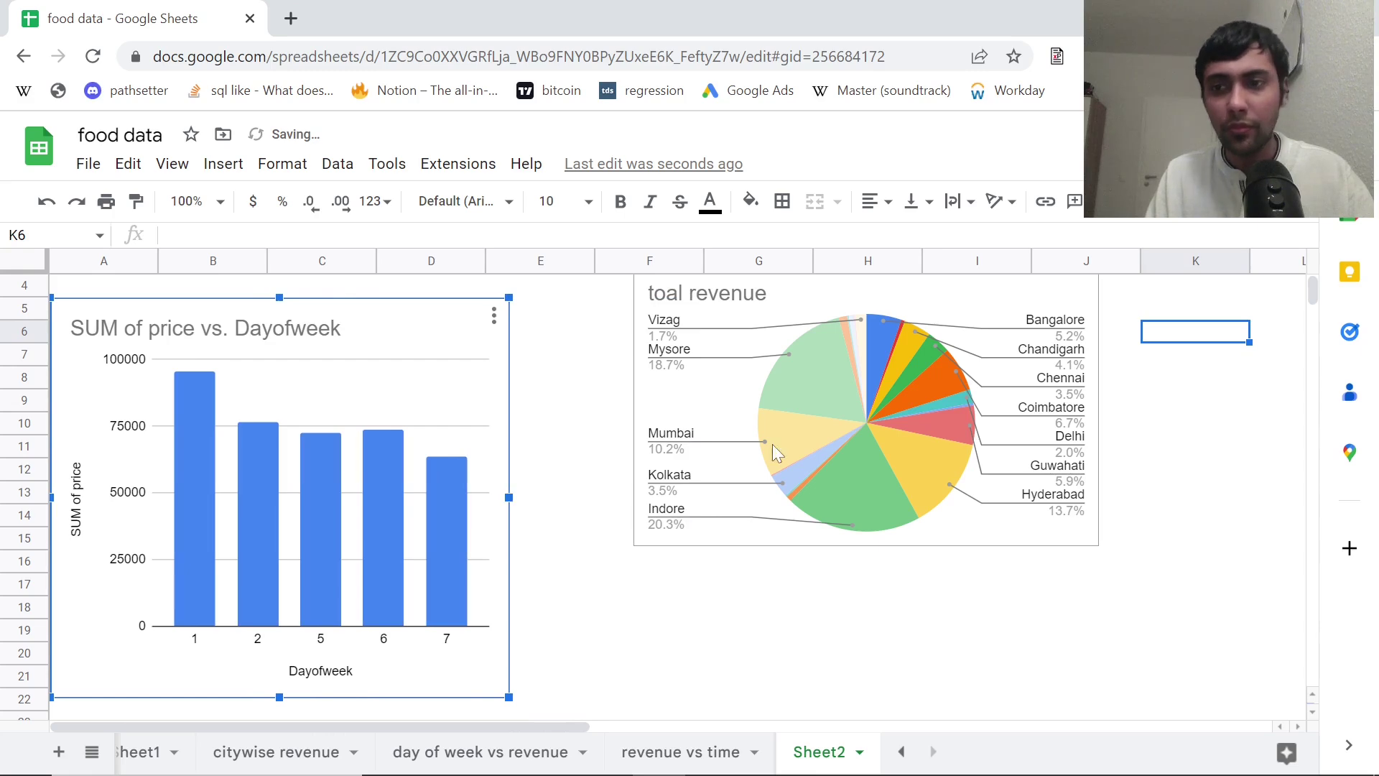
pyautogui.scroll(1, 1315, 280)
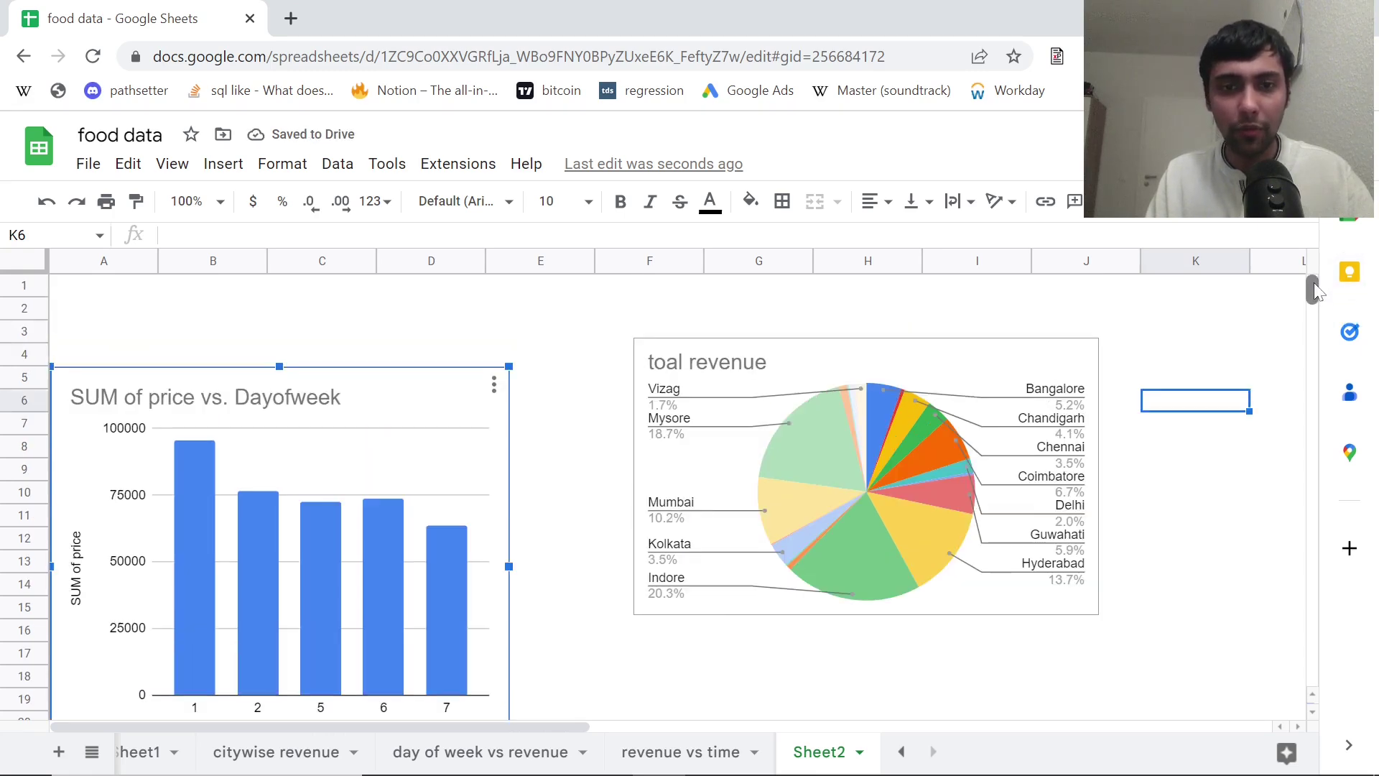
pyautogui.scroll(-1, 1314, 288)
pyautogui.click(590, 314)
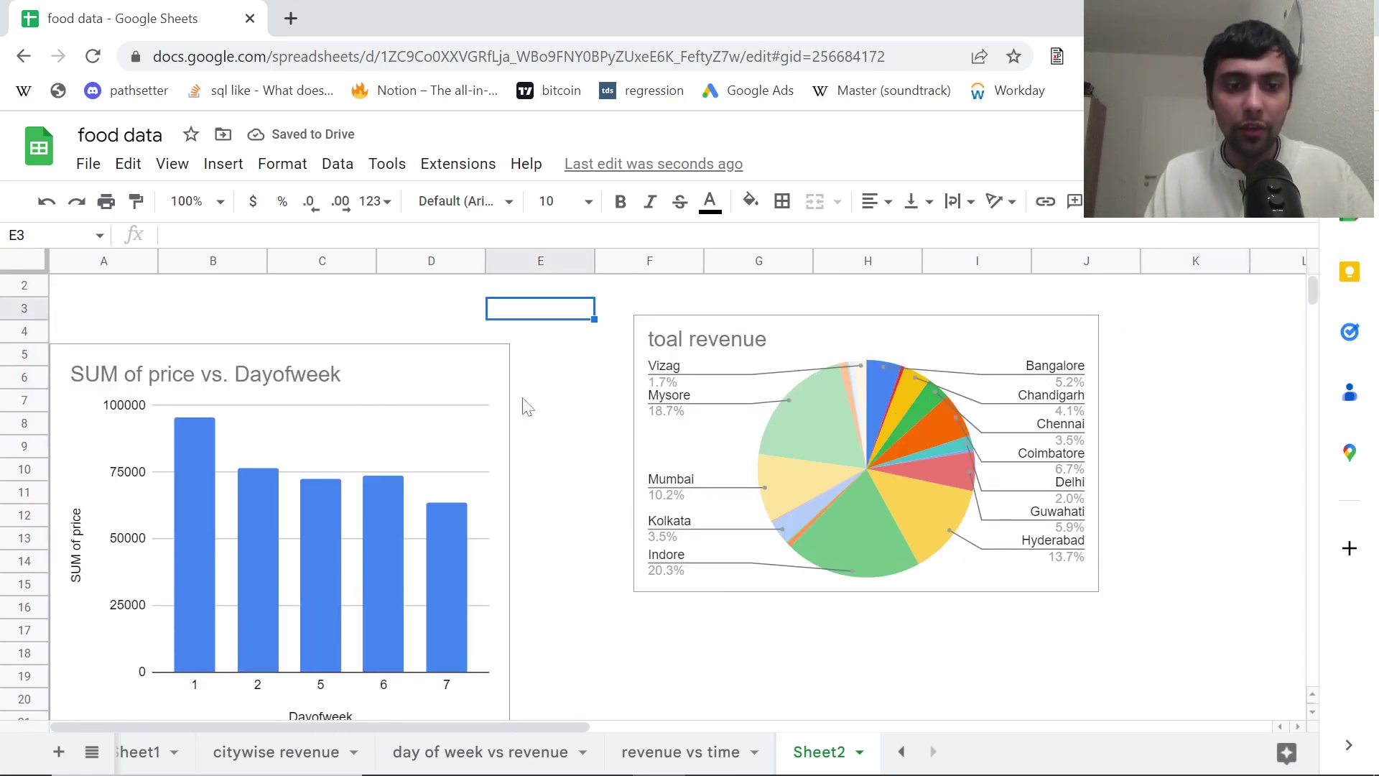
# Copy the total revenue vs. order_date line chart and paste it into Sheet2.
pyautogui.click(679, 753)
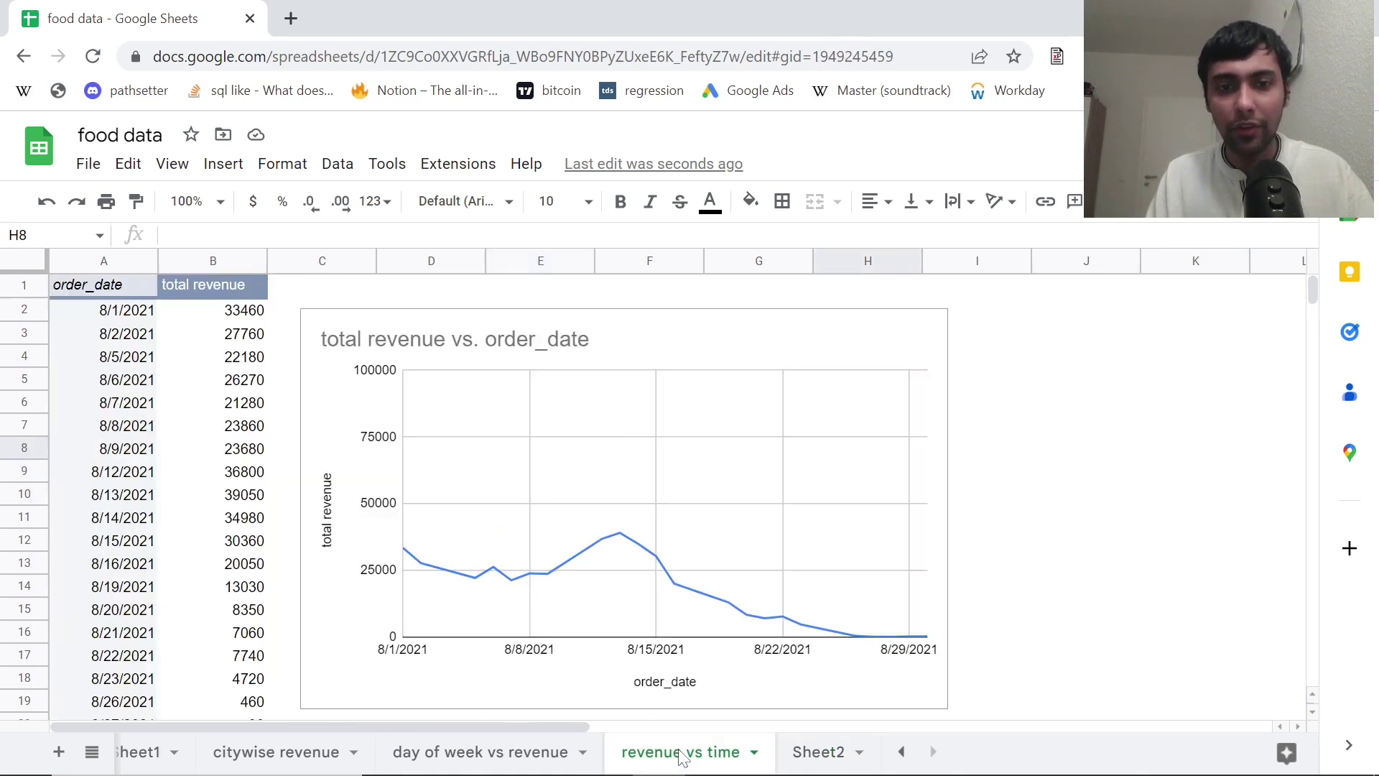
pyautogui.click(616, 414)
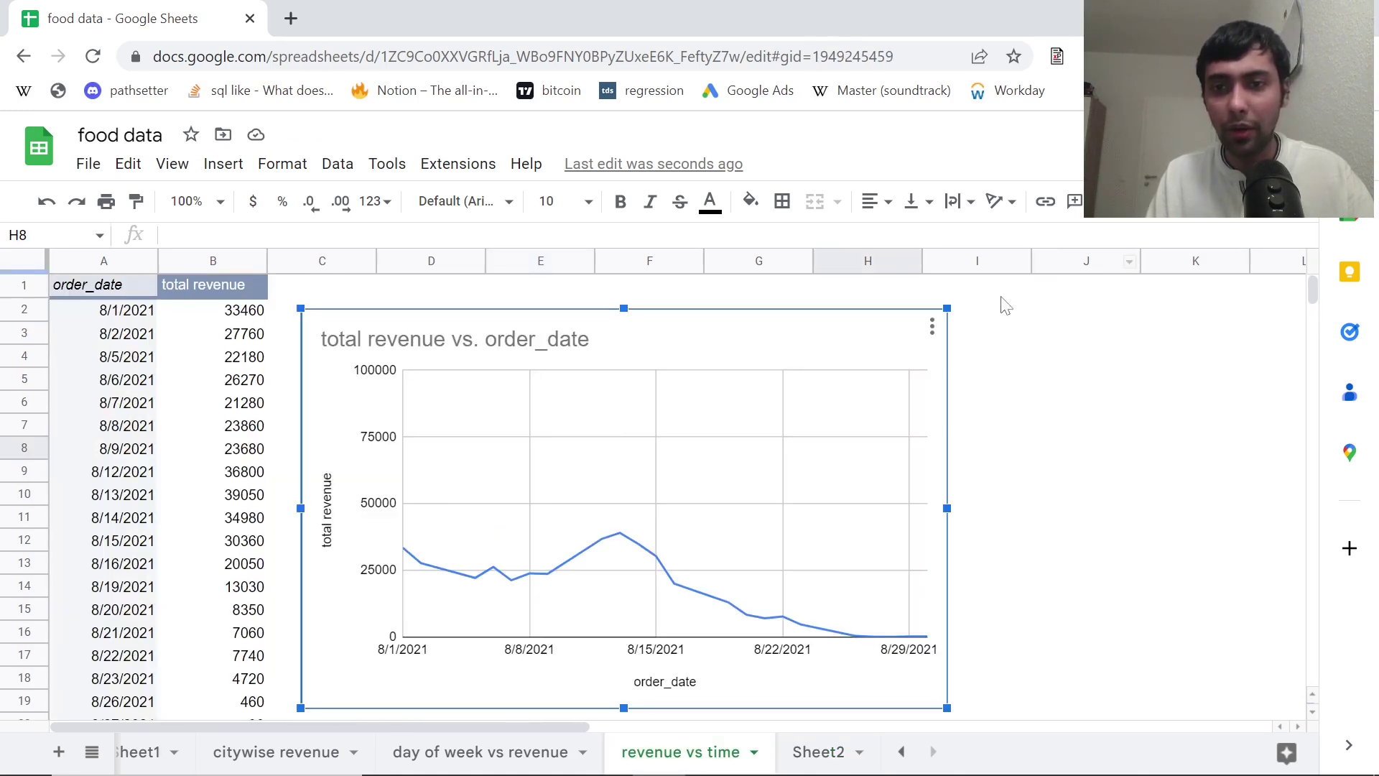
pyautogui.click(940, 329)
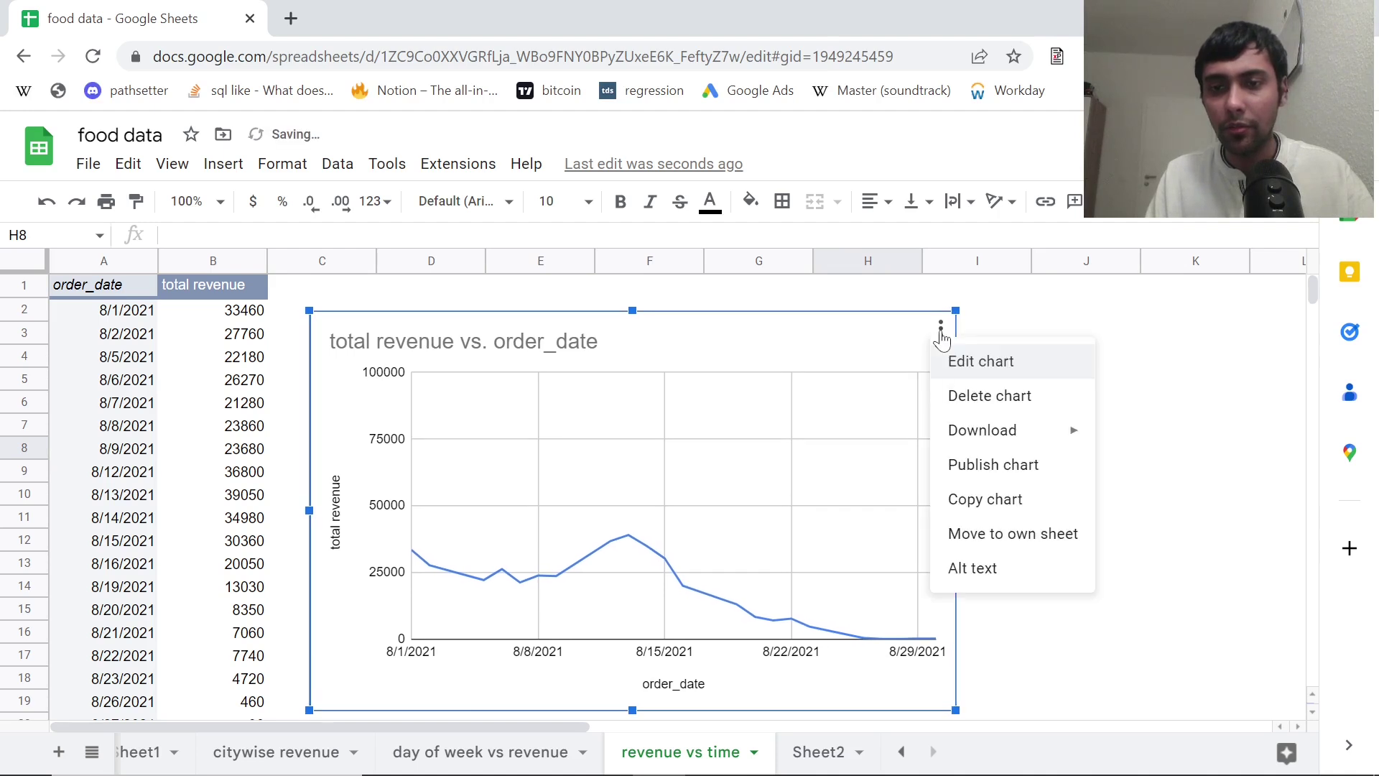
pyautogui.click(985, 497)
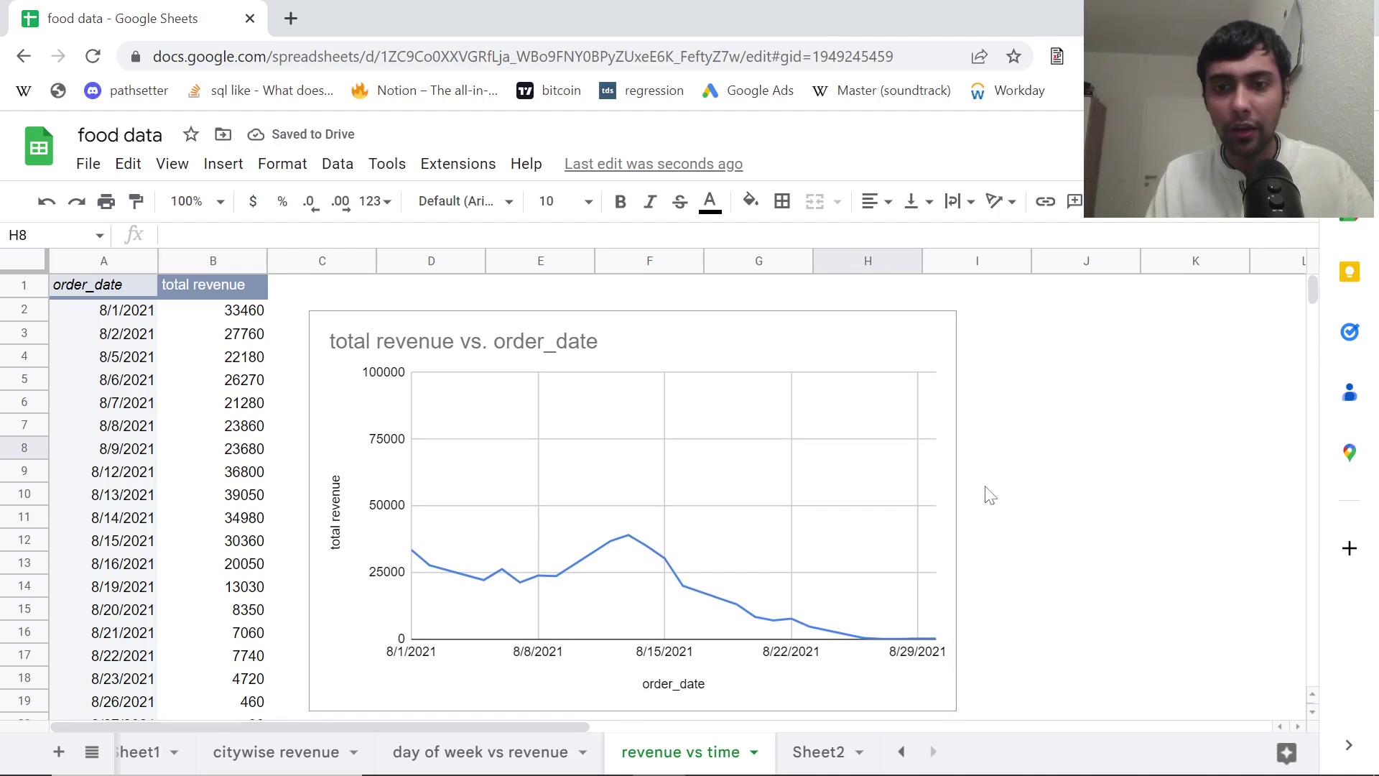
pyautogui.click(817, 750)
pyautogui.hotkey('ctrl', 'v')
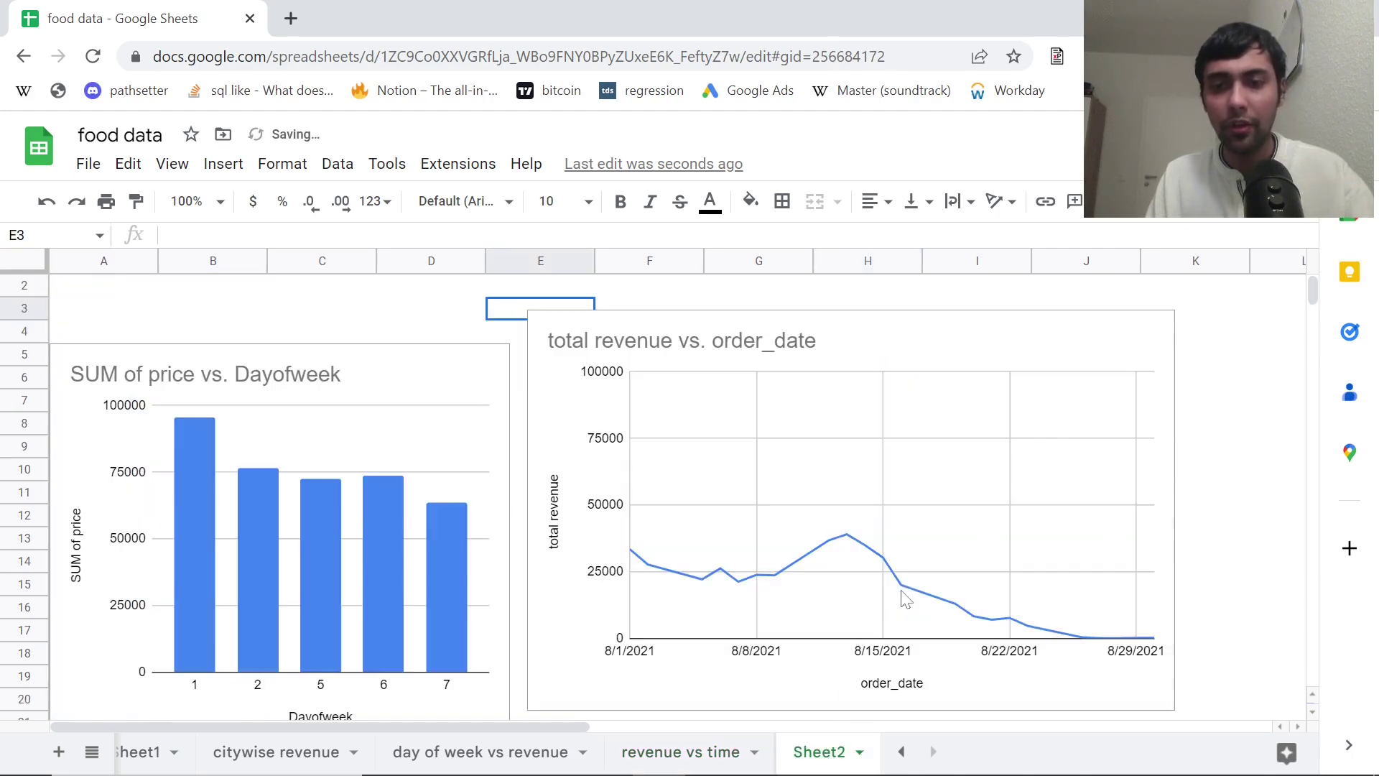
# Shorten the line chart from its top edge and place it below the pie chart.
pyautogui.click(980, 394)
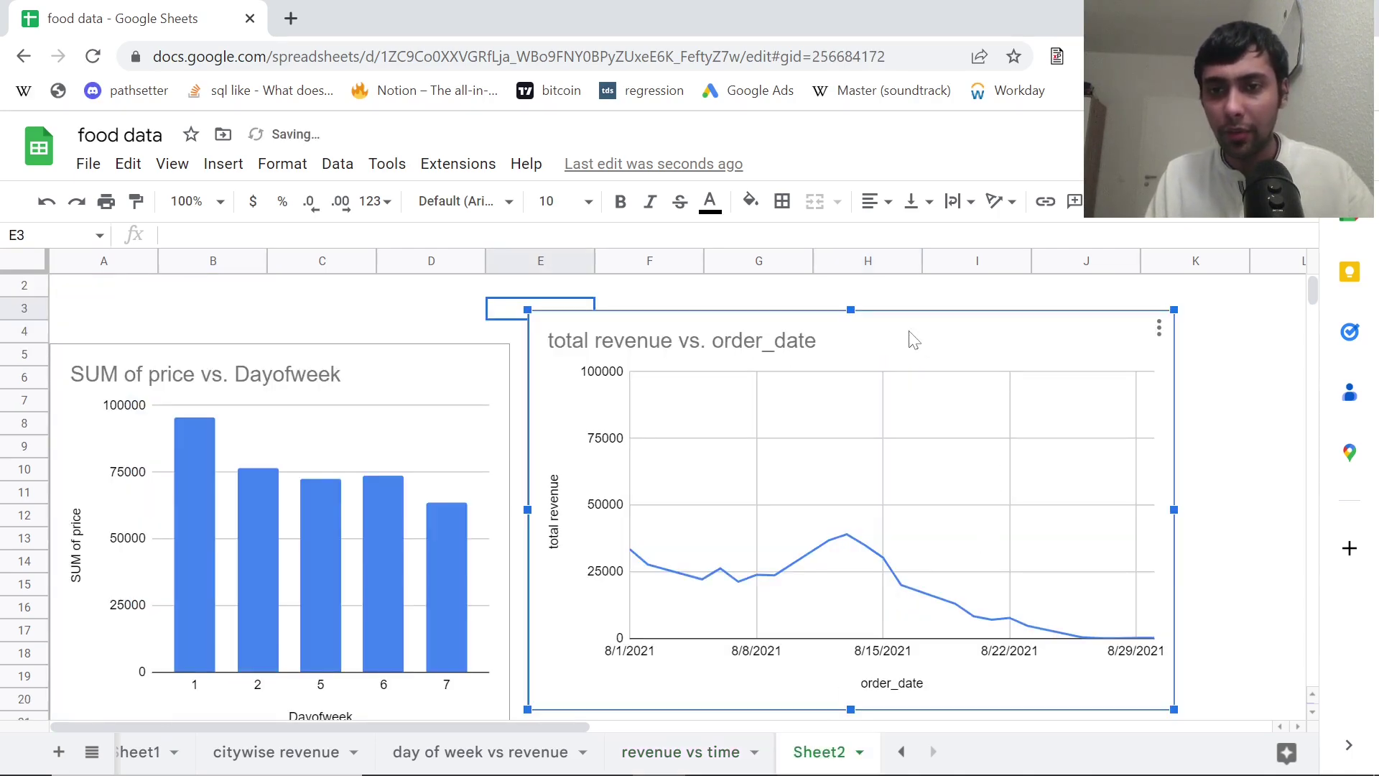
pyautogui.moveTo(850, 309); pyautogui.dragTo(852, 472)
pyautogui.scroll(-5, 1317, 297)
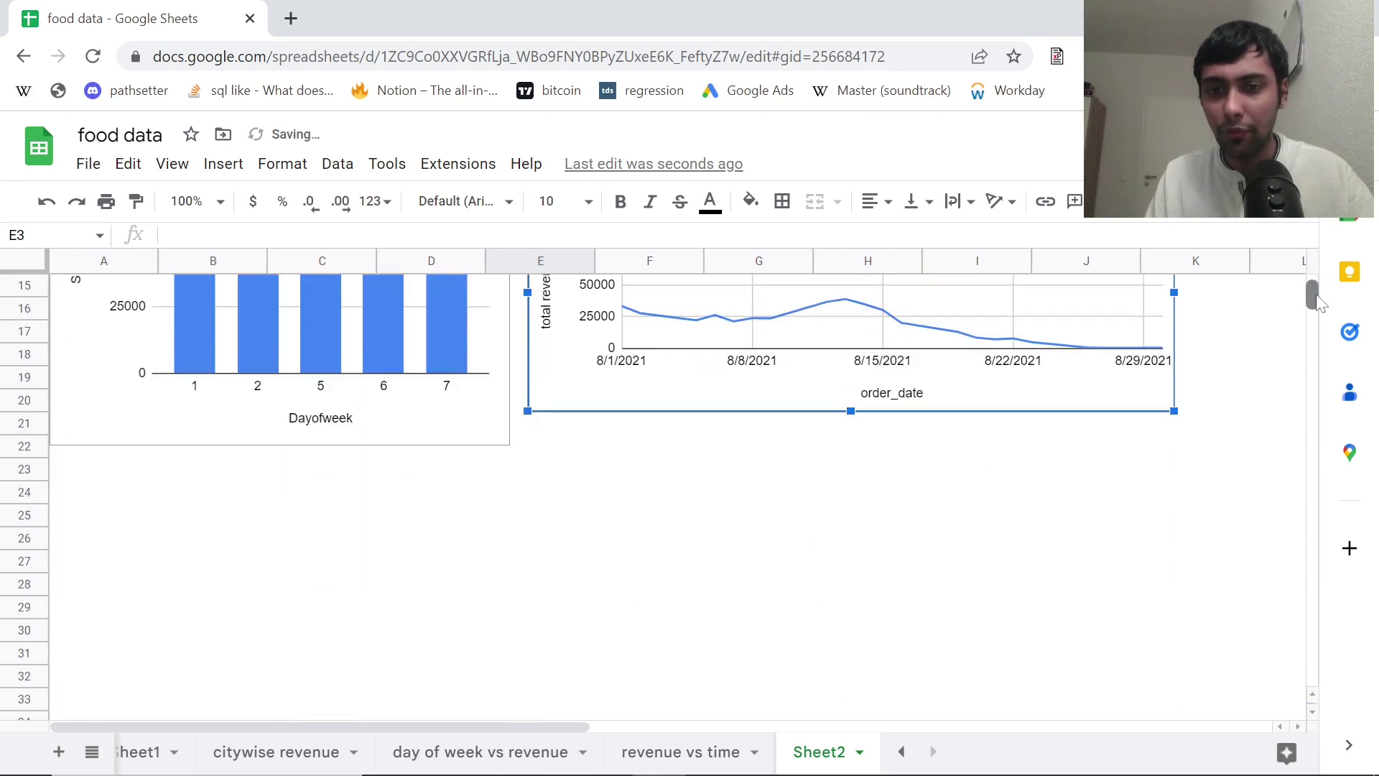
pyautogui.scroll(4, 1314, 297)
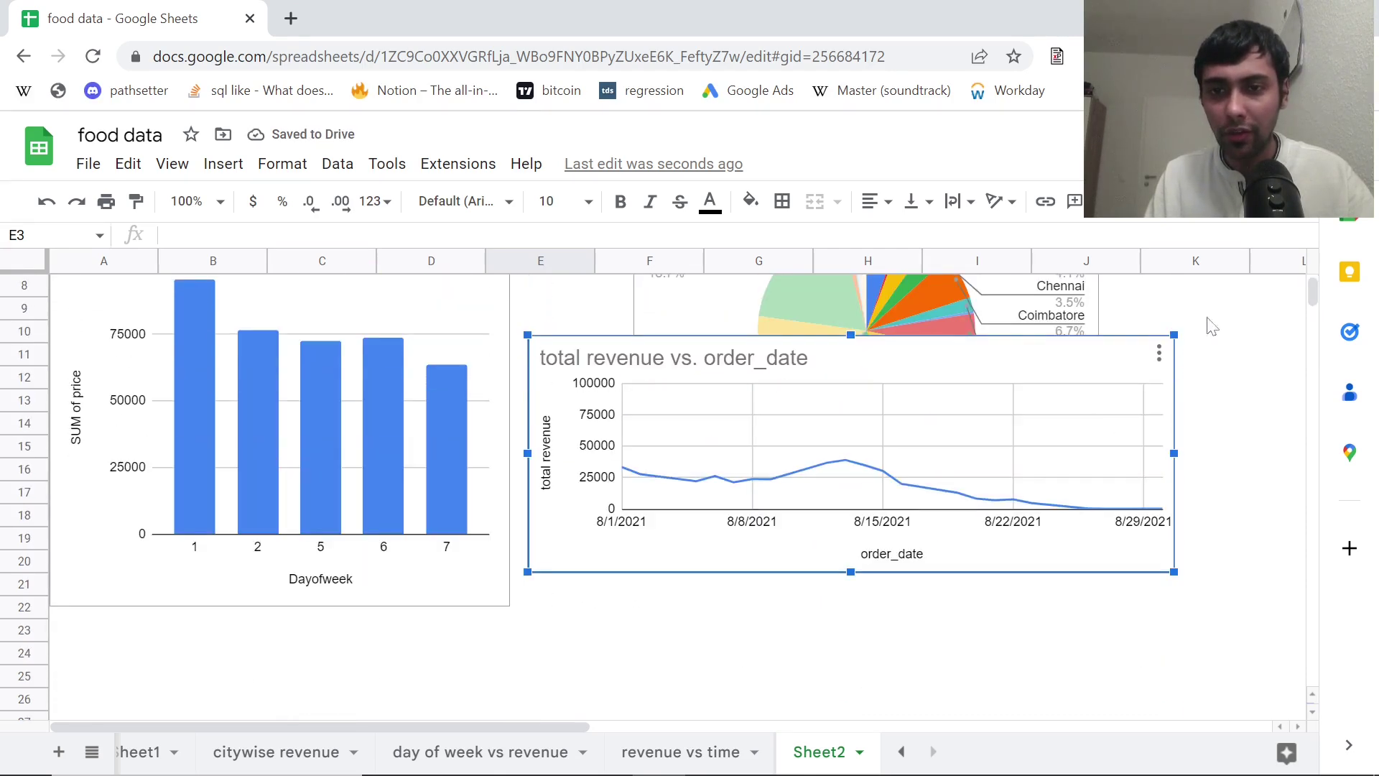
pyautogui.moveTo(1097, 359); pyautogui.dragTo(1120, 495)
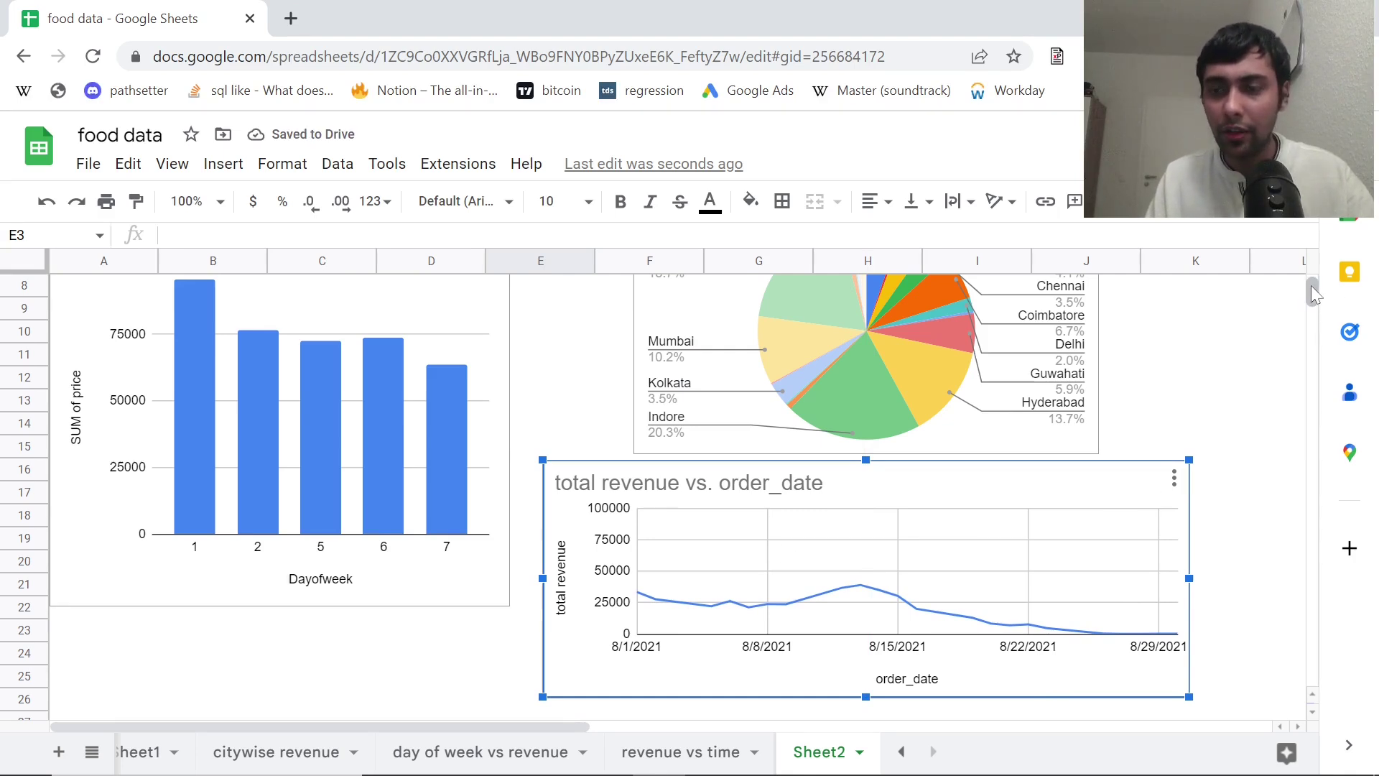
pyautogui.moveTo(1311, 286); pyautogui.dragTo(1311, 274)
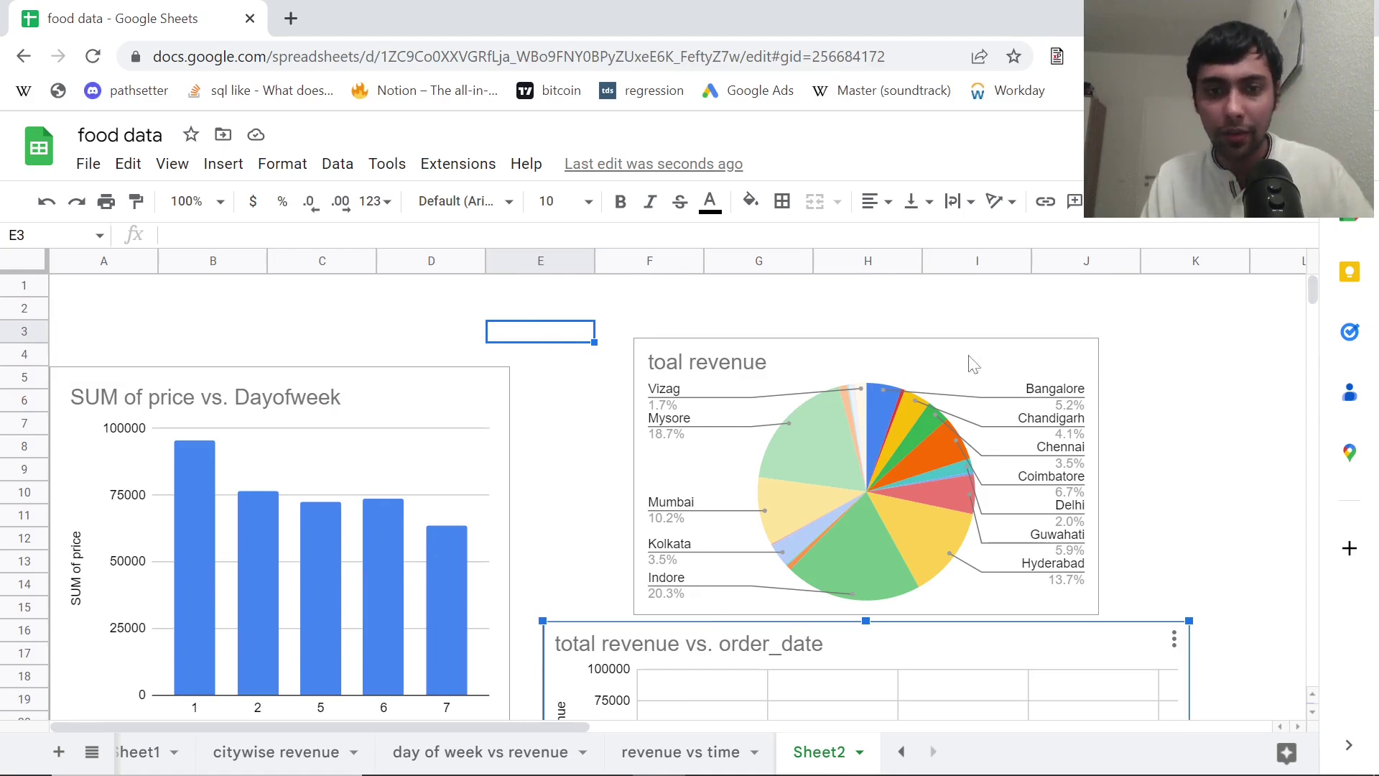
# Nudge the toal revenue pie chart and Dayofweek bar chart up so their tops line up.
pyautogui.click(826, 357)
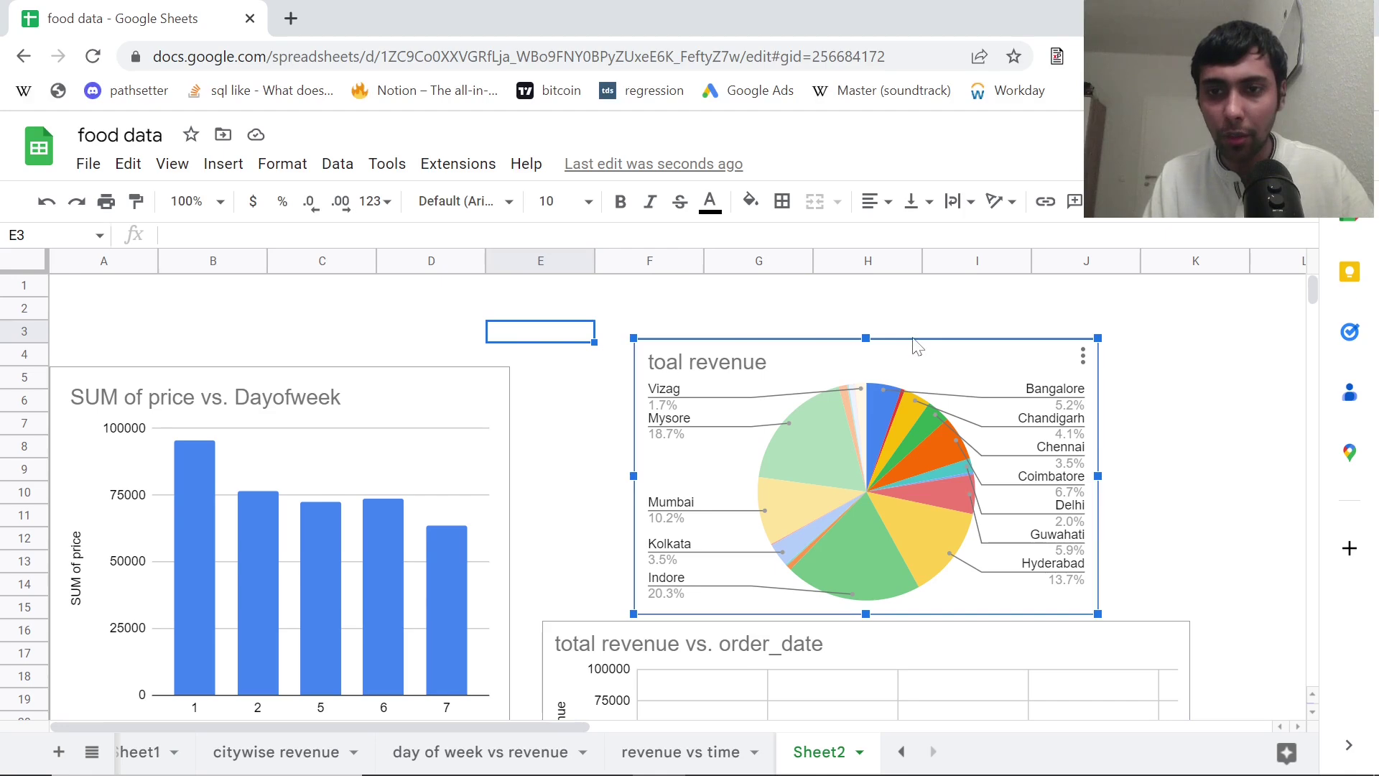
pyautogui.moveTo(917, 346); pyautogui.dragTo(922, 308)
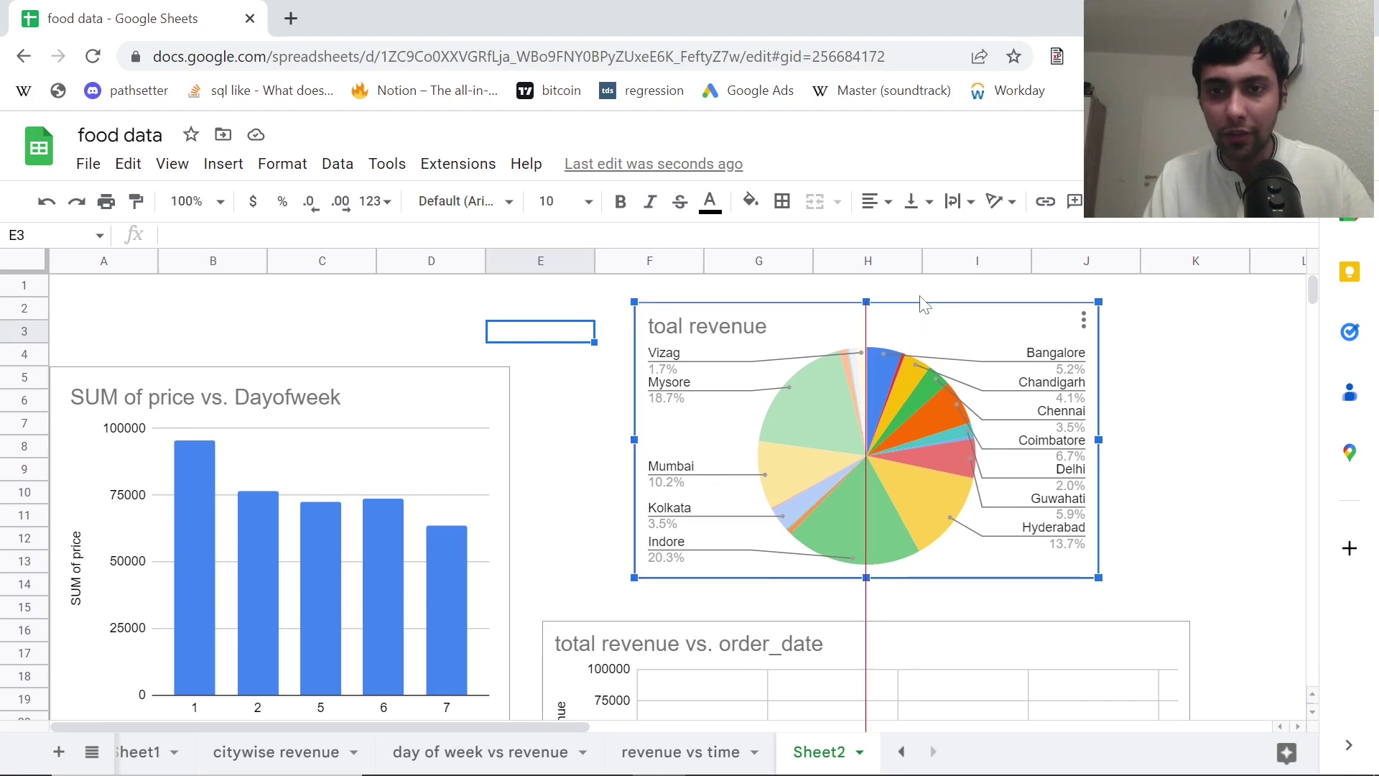
pyautogui.click(382, 381)
pyautogui.scroll(-1, 382, 381)
pyautogui.moveTo(407, 311); pyautogui.dragTo(400, 291)
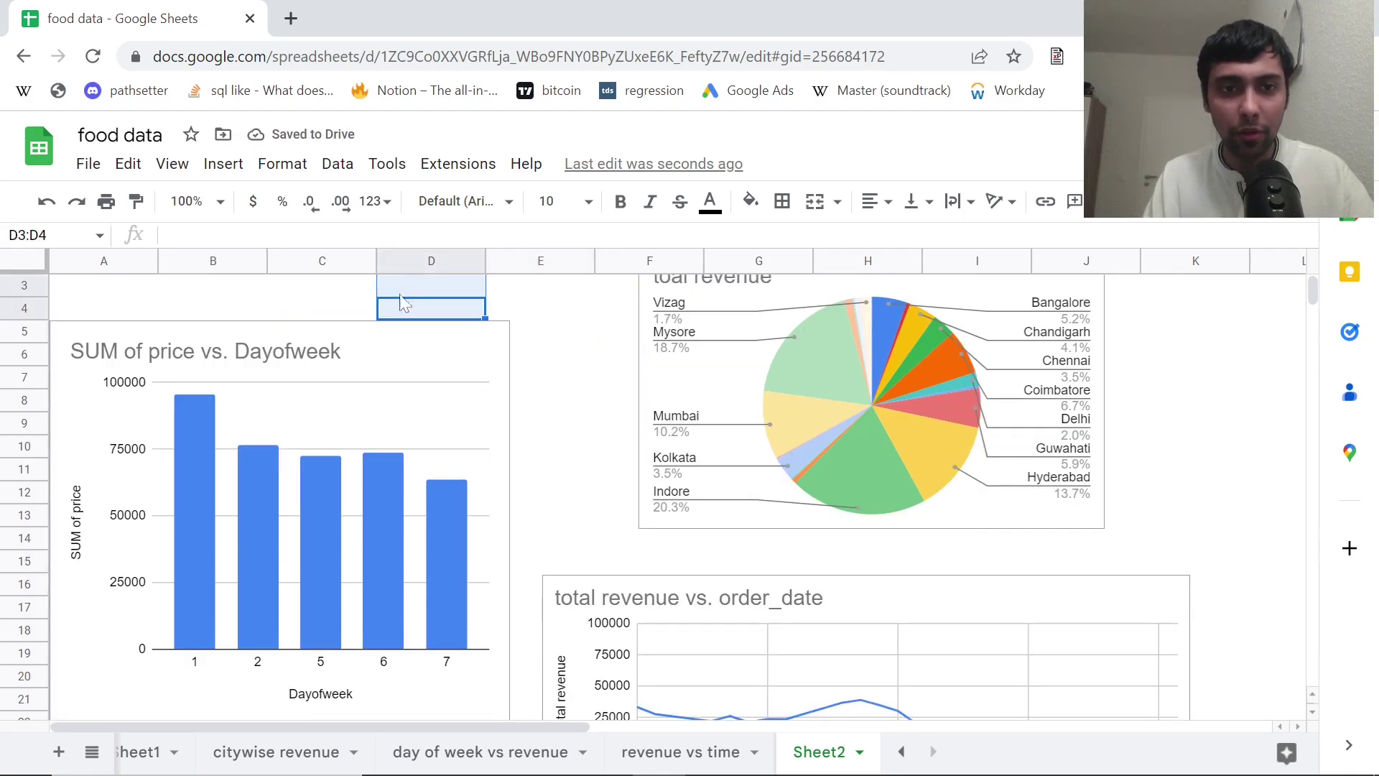
pyautogui.click(403, 376)
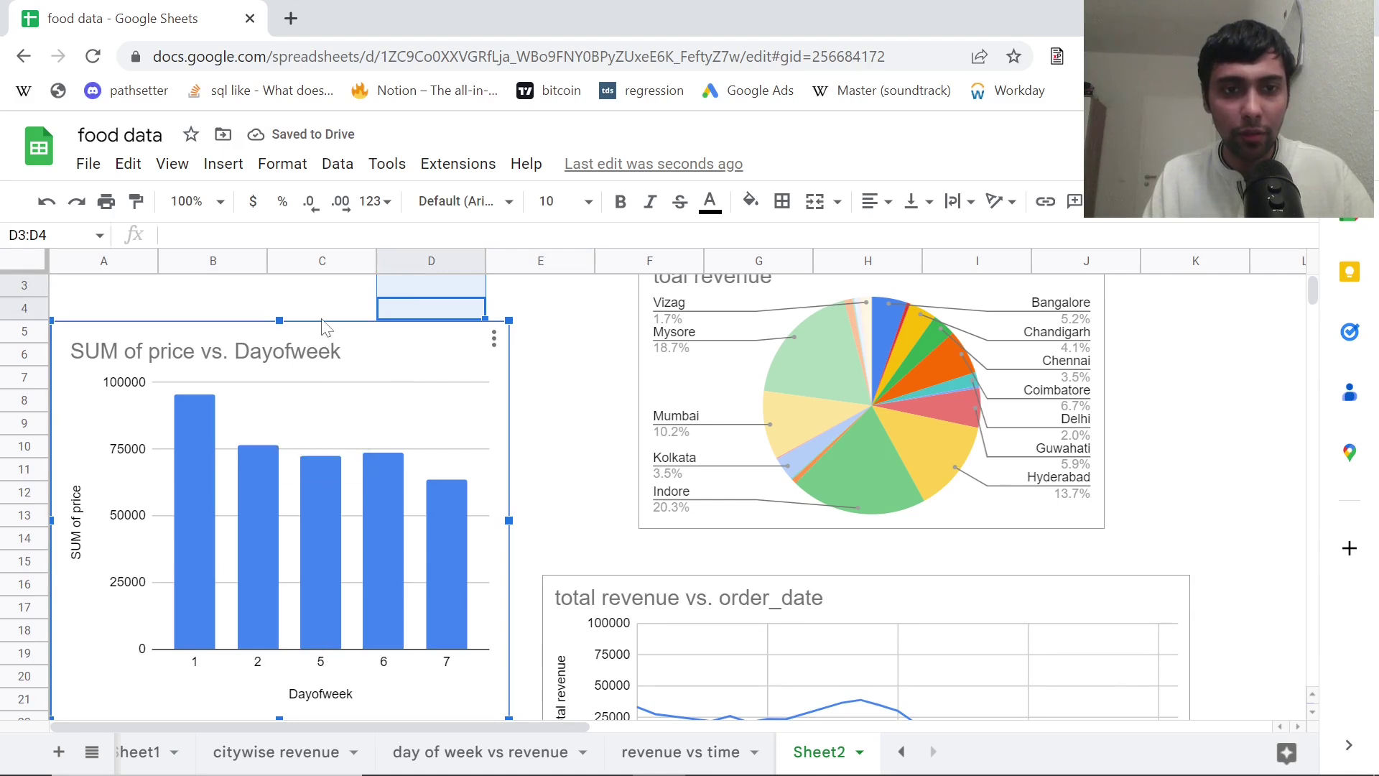
pyautogui.click(321, 319)
pyautogui.moveTo(321, 317); pyautogui.dragTo(338, 291)
pyautogui.click(382, 345)
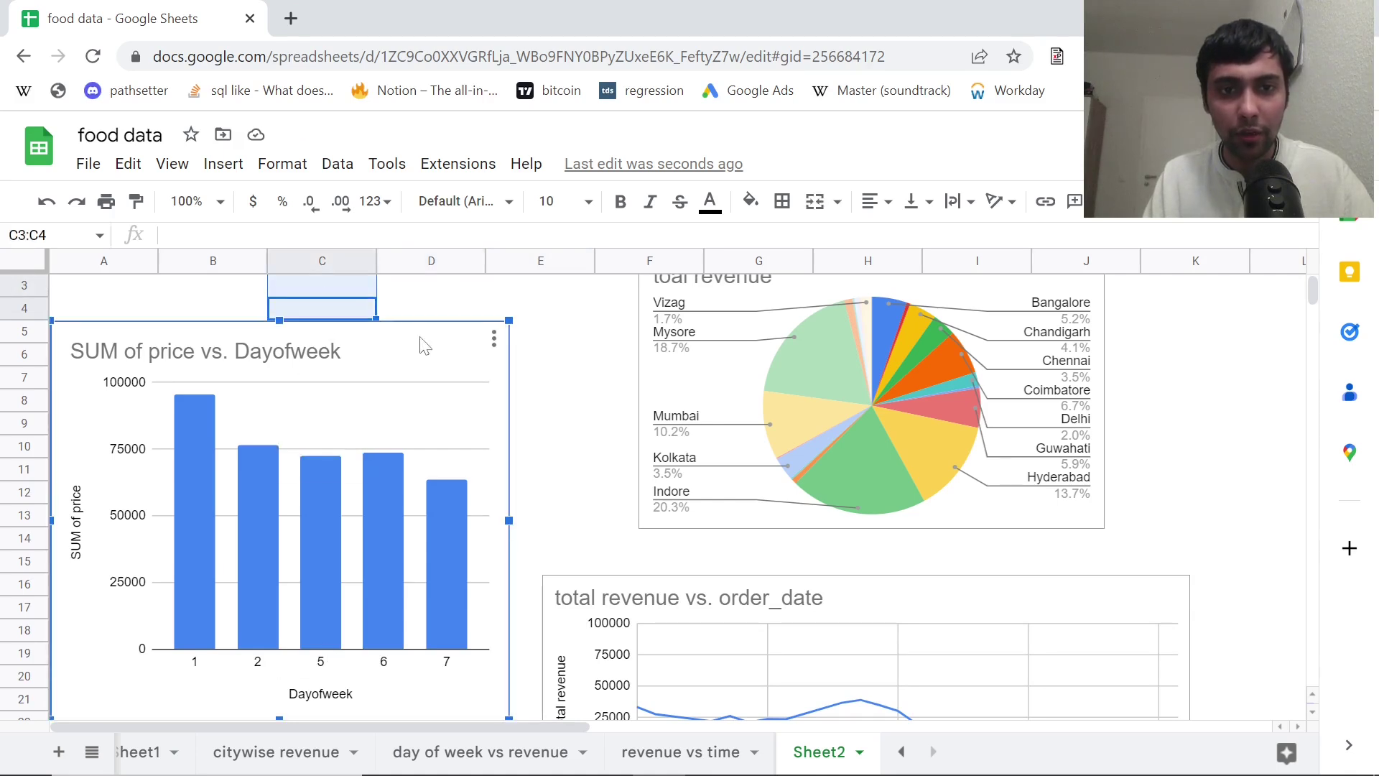
pyautogui.moveTo(423, 342); pyautogui.dragTo(423, 292)
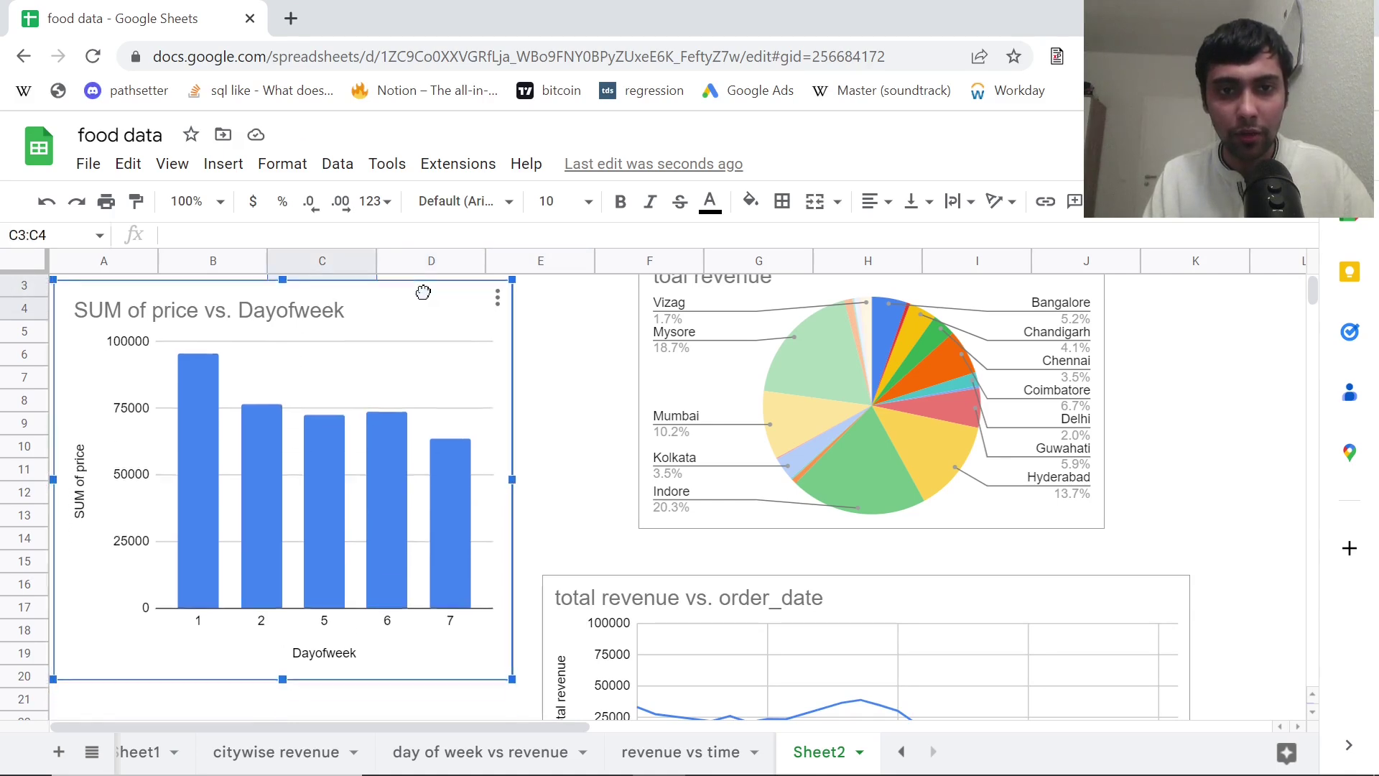
pyautogui.click(1191, 410)
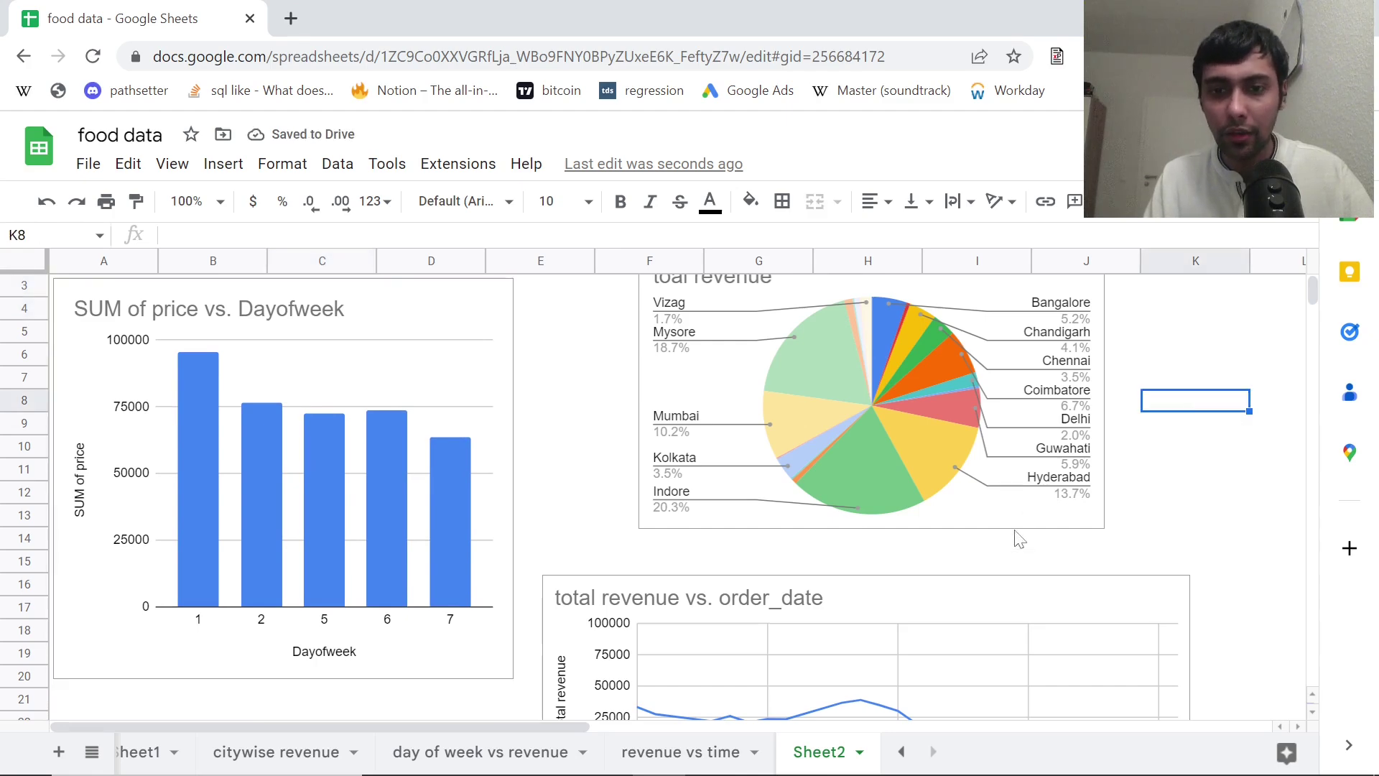
pyautogui.press('Down')
pyautogui.press('Down')
pyautogui.press('Down')
pyautogui.press('Down')
pyautogui.press('Down')
pyautogui.press('Down')
pyautogui.press('Down')
pyautogui.press('Down')
pyautogui.press('Down')
pyautogui.press('Down')
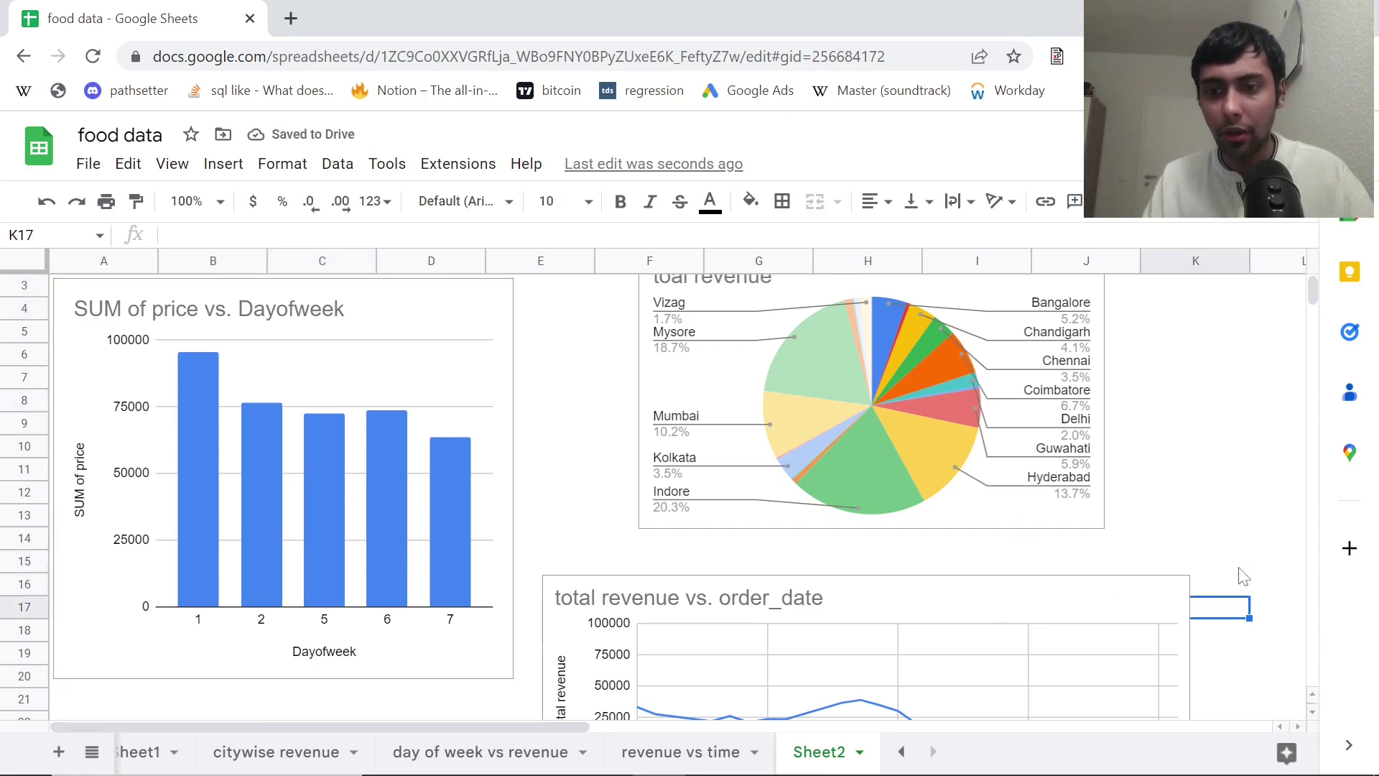
pyautogui.press('Left')
pyautogui.press('Left')
pyautogui.press('Left')
pyautogui.press('Left')
pyautogui.press('Left')
pyautogui.press('Left')
pyautogui.press('Left')
pyautogui.press('Left')
pyautogui.press('Left')
pyautogui.press('Left')
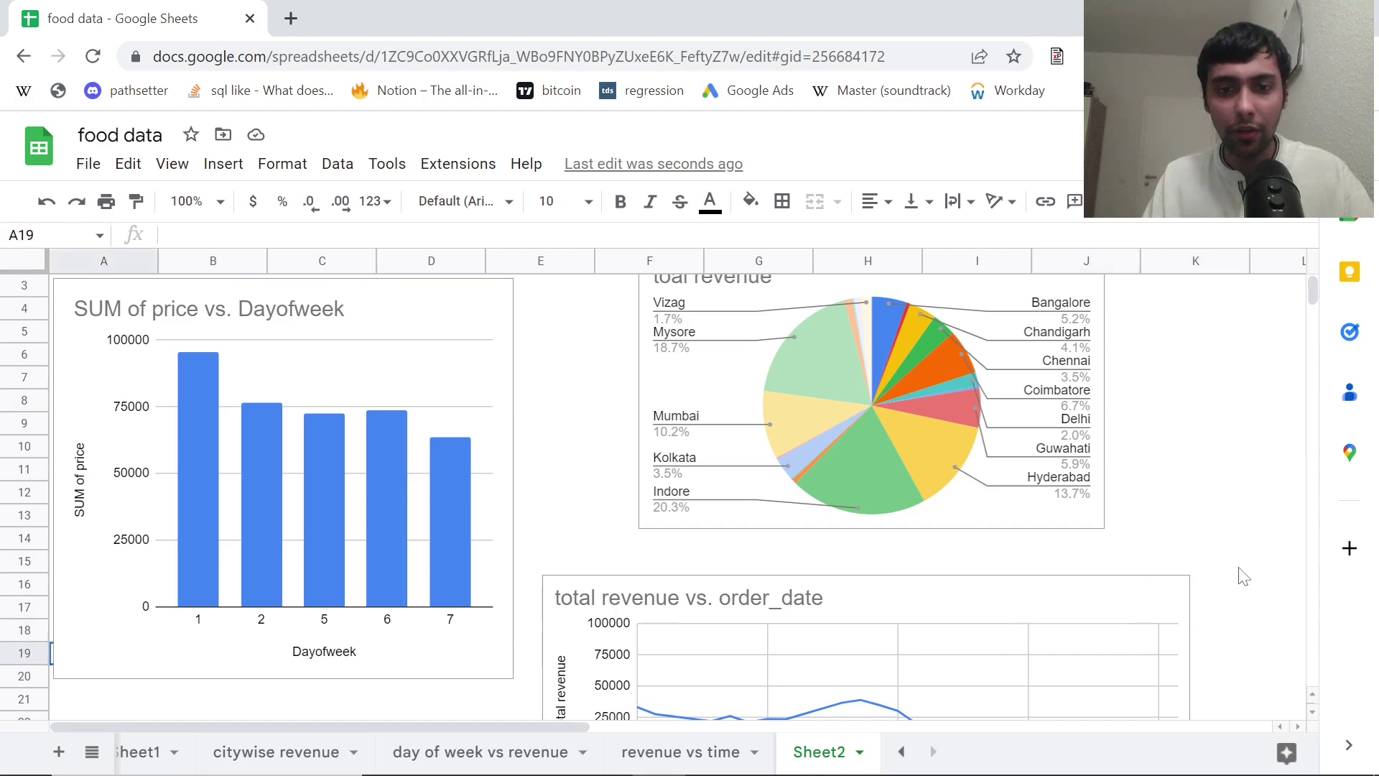
pyautogui.press('Down')
pyautogui.press('Down')
pyautogui.press('Down')
pyautogui.press('Down')
pyautogui.press('Down')
pyautogui.press('Down')
pyautogui.press('Down')
pyautogui.press('Down')
pyautogui.press('Down')
pyautogui.press('Up')
pyautogui.press('Up')
pyautogui.press('Up')
pyautogui.press('Up')
pyautogui.press('Up')
pyautogui.press('Up')
pyautogui.press('Up')
pyautogui.press('Up')
pyautogui.press('Up')
pyautogui.press('Up')
pyautogui.press('Up')
pyautogui.press('Up')
pyautogui.press('Up')
pyautogui.press('Up')
pyautogui.press('Up')
pyautogui.press('Up')
pyautogui.press('Up')
pyautogui.press('Up')
pyautogui.press('Up')
pyautogui.press('Up')
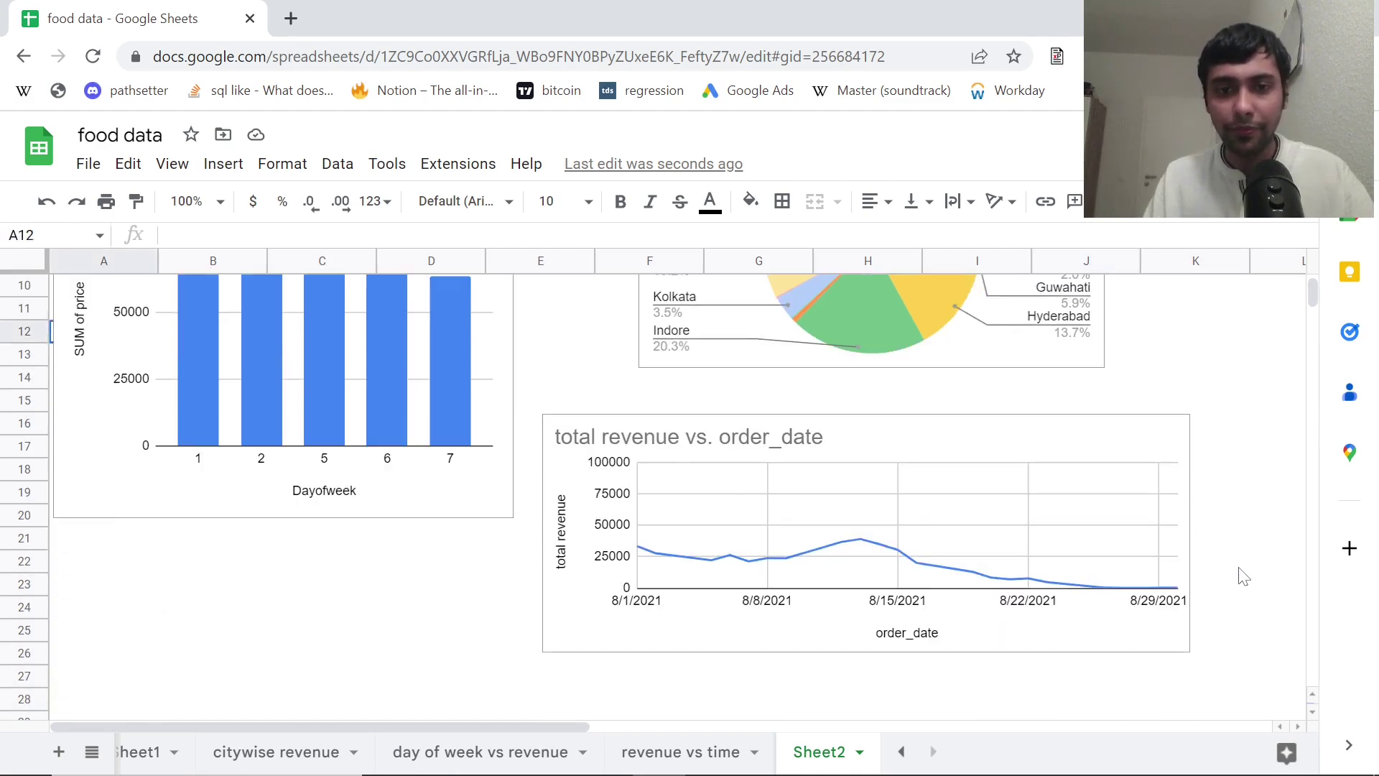
pyautogui.press('Right')
pyautogui.press('Right')
pyautogui.press('Right')
pyautogui.press('Right')
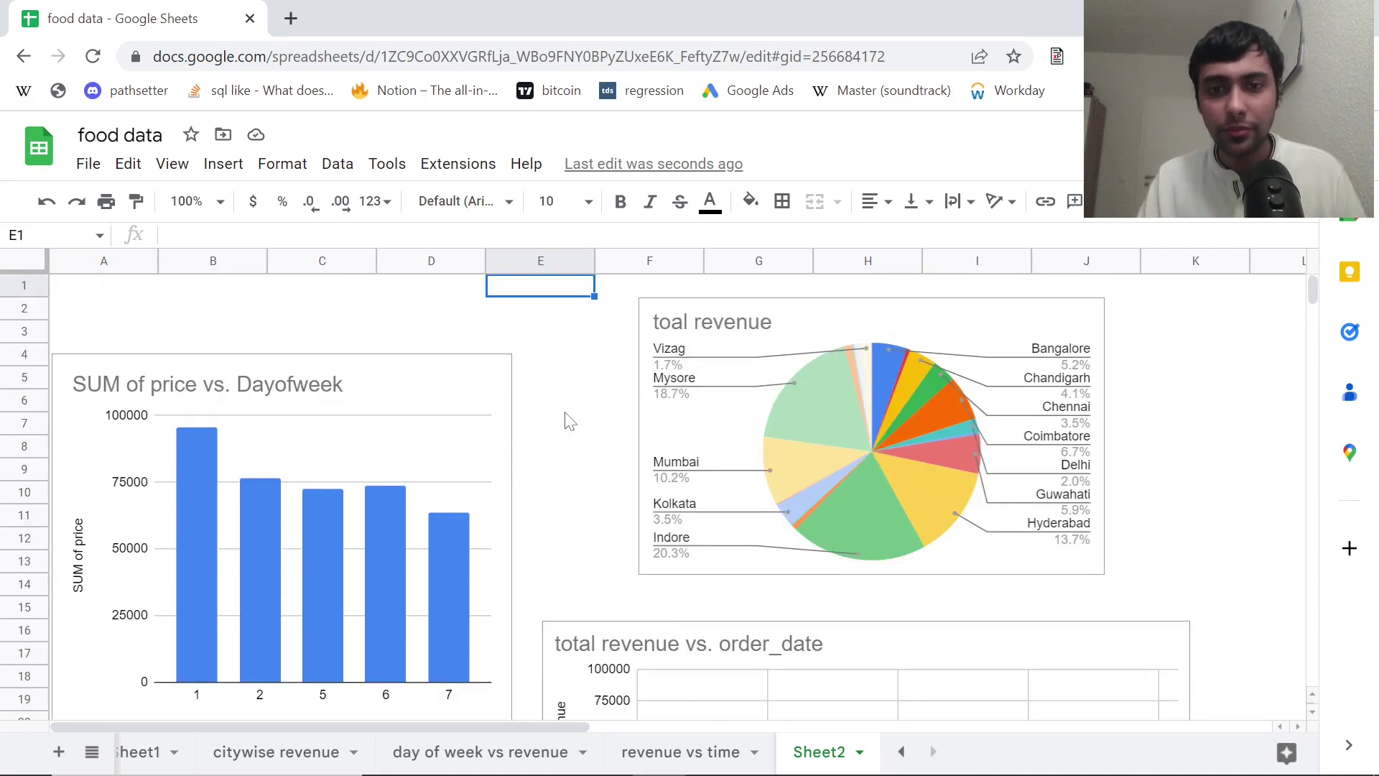
pyautogui.press('Down')
pyautogui.press('Right')
pyautogui.press('Right')
pyautogui.press('Down')
pyautogui.press('Left')
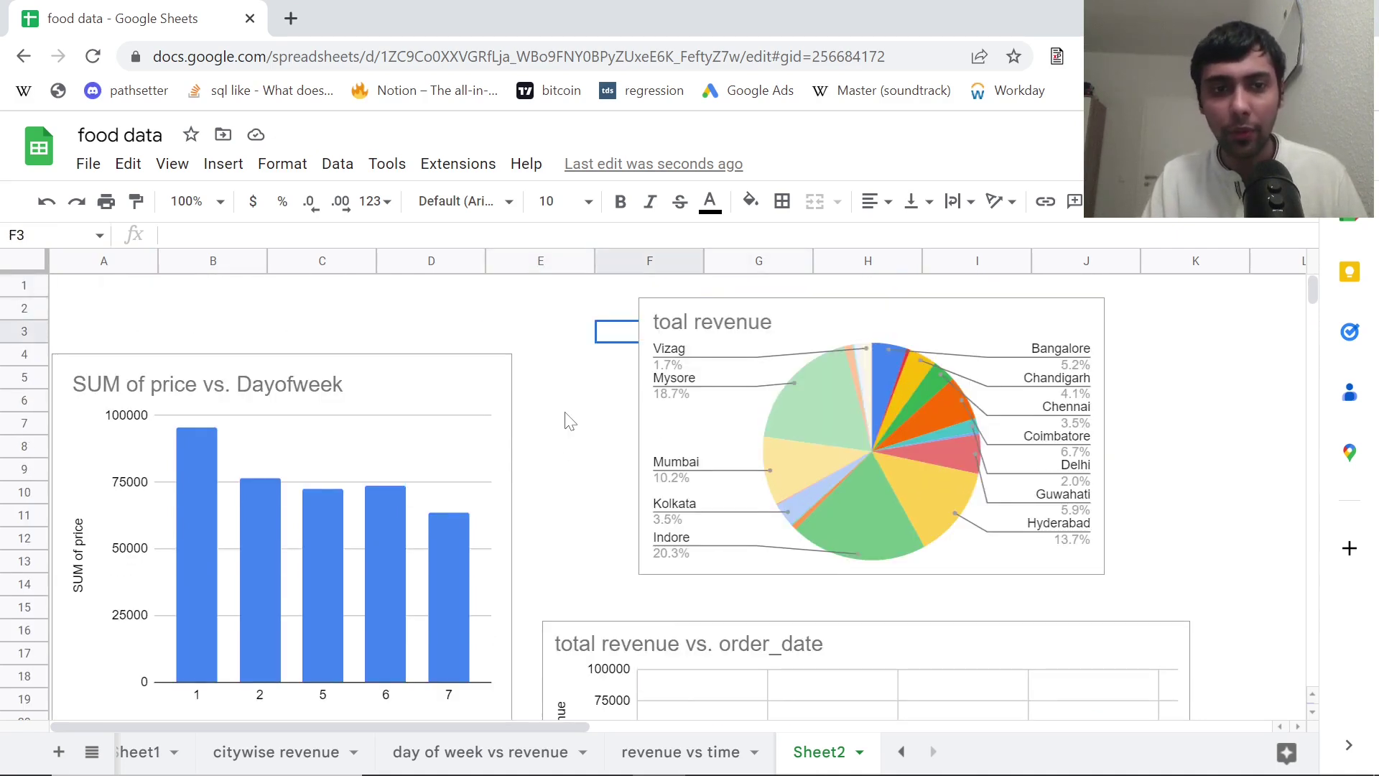
pyautogui.press('Down')
pyautogui.press('Down')
pyautogui.press('Left')
pyautogui.press('Down')
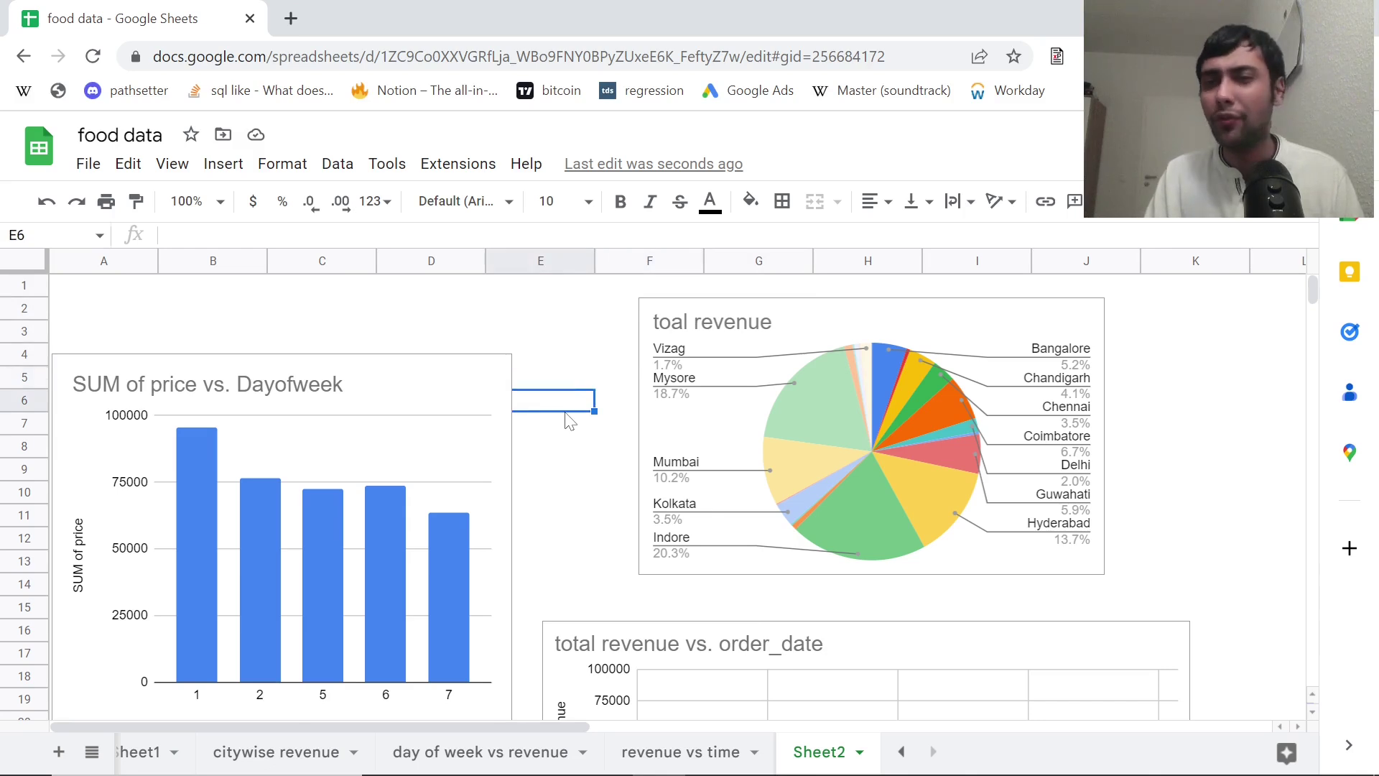
pyautogui.press('Right')
pyautogui.press('Left')
pyautogui.press('Down')
pyautogui.press('Down')
pyautogui.press('Down')
pyautogui.press('Down')
pyautogui.press('Down')
pyautogui.press('Down')
pyautogui.press('Down')
pyautogui.press('Down')
pyautogui.press('Down')
pyautogui.press('Down')
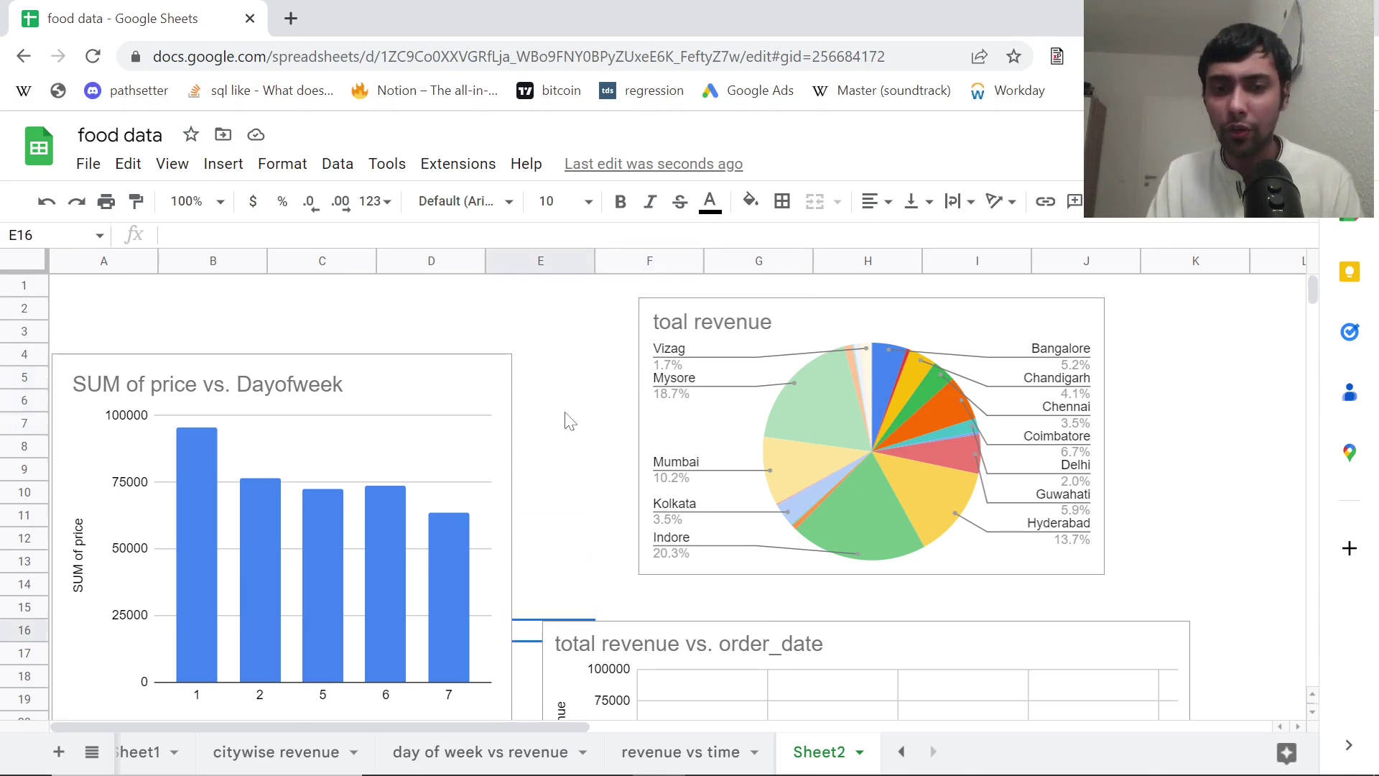
pyautogui.press('Right')
pyautogui.press('Up')
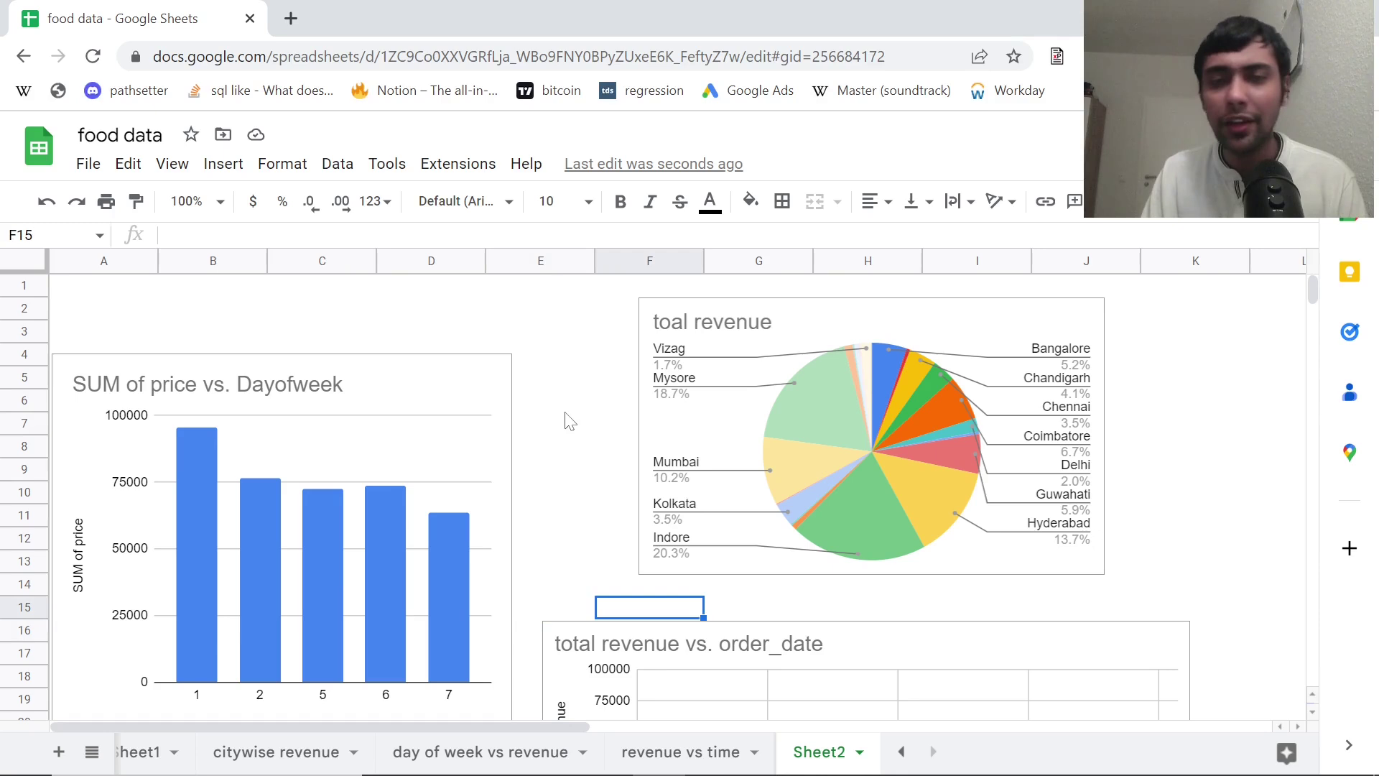